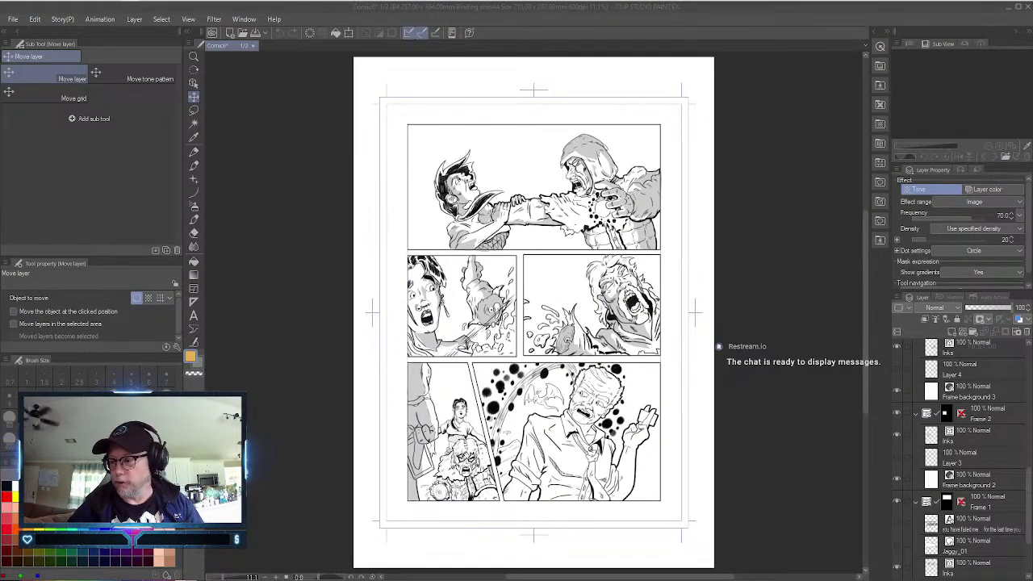
# Select the Frame 5 folder, which holds the lower-left comic panel.
pyautogui.scroll(-2, 976, 367)
pyautogui.scroll(6, 984, 372)
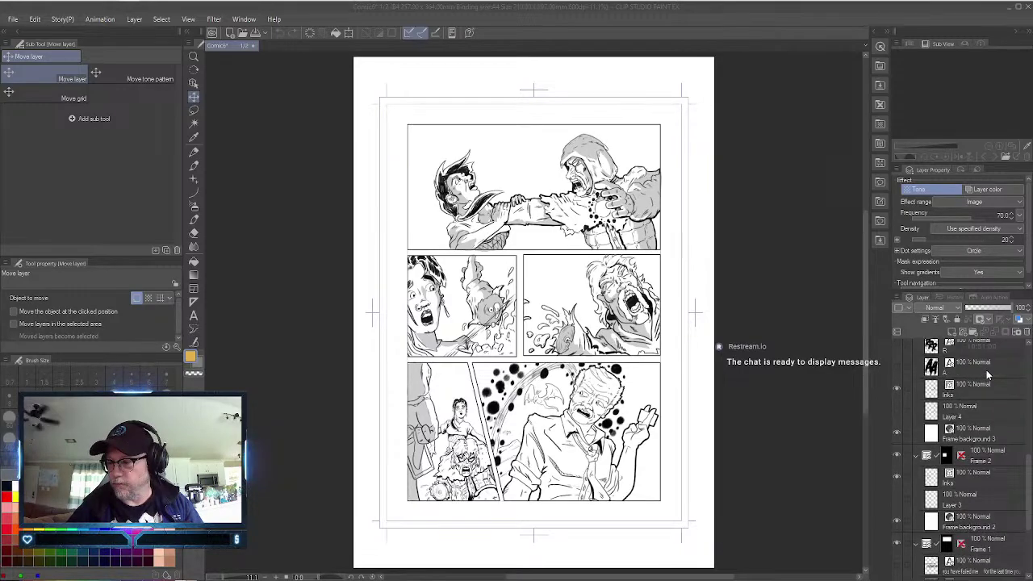
pyautogui.scroll(5, 983, 365)
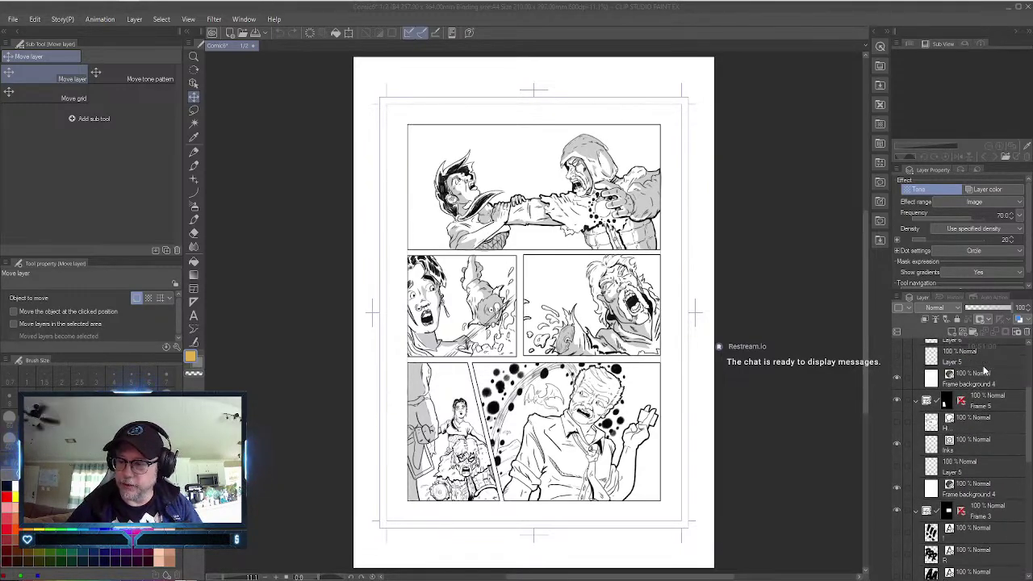
pyautogui.scroll(-2, 990, 444)
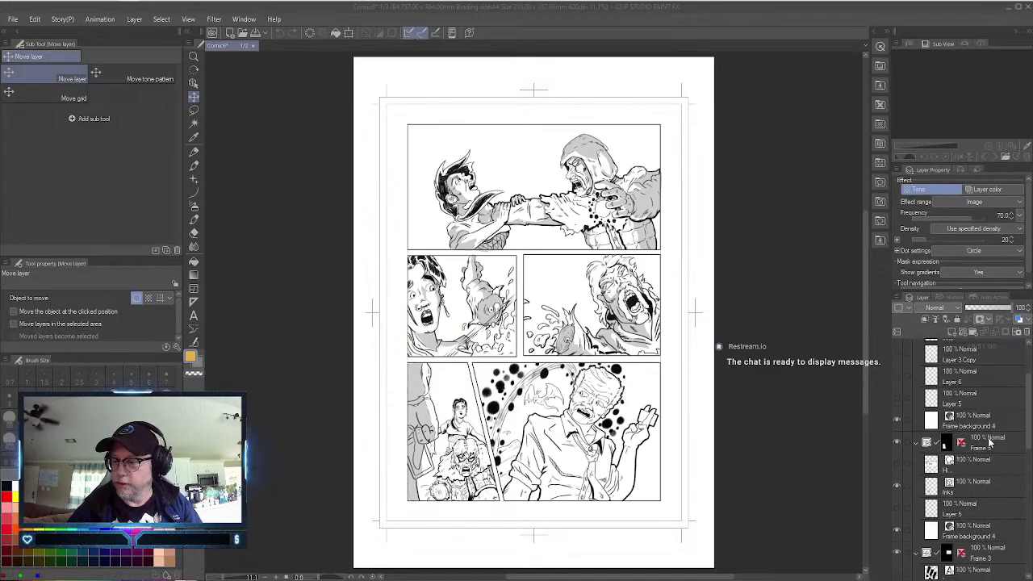
pyautogui.click(986, 433)
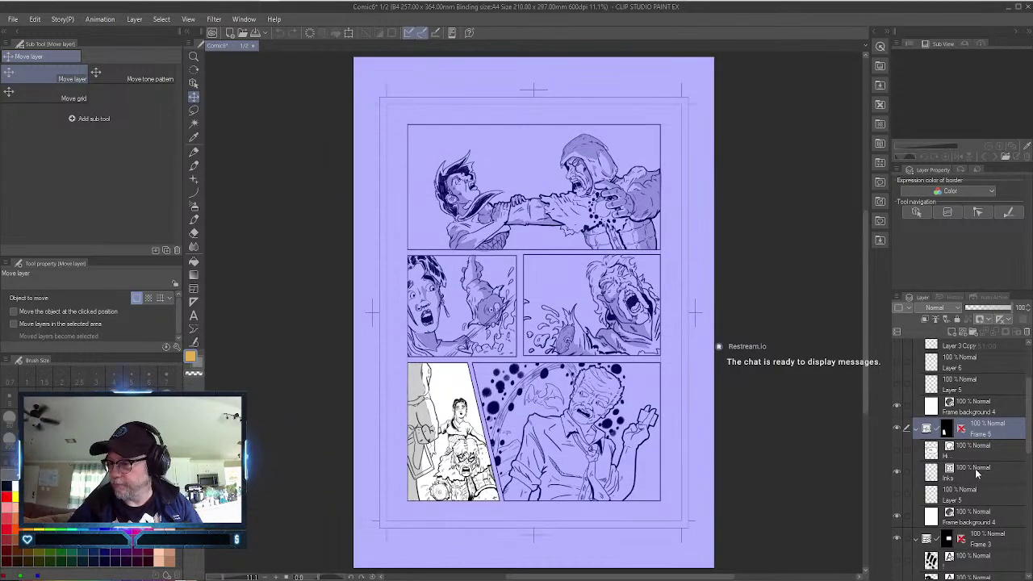
# Lasso the shadow side of the woman's face and neck in the Frame 5 panel and fill it with a 70.0-frequency, 20% circle tone.
pyautogui.click(193, 58)
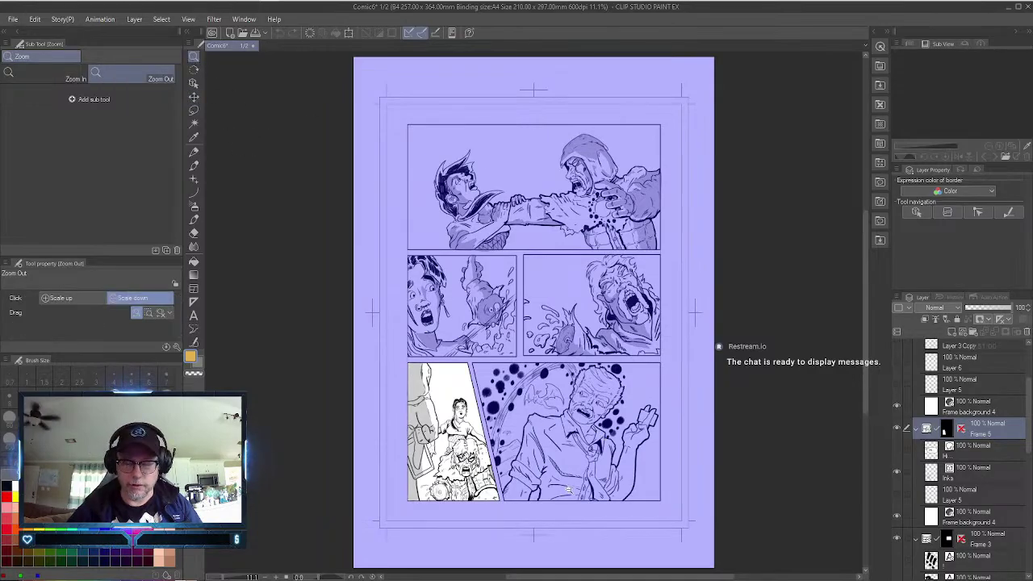
pyautogui.scroll(5, 437, 465)
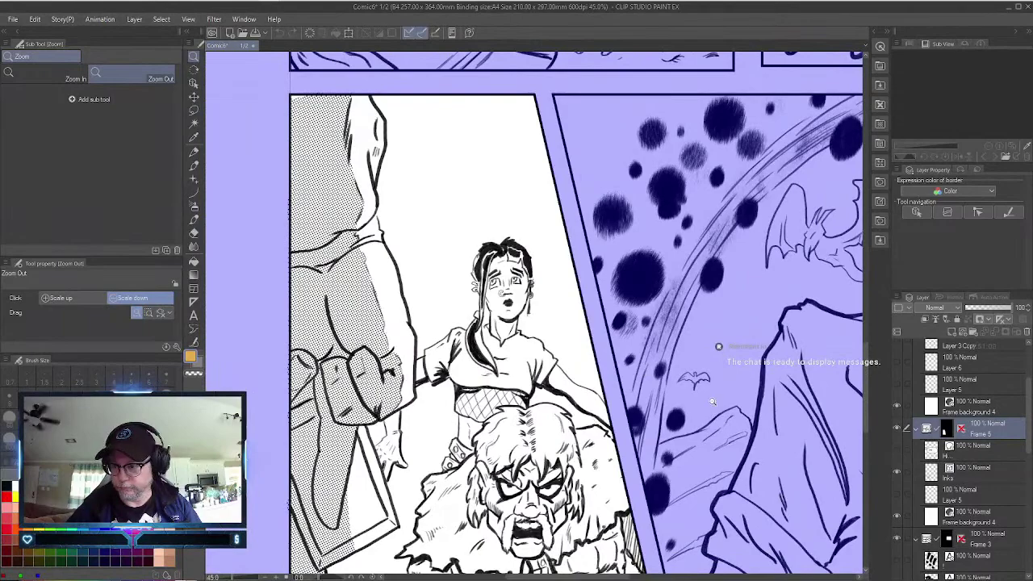
pyautogui.moveTo(864, 394); pyautogui.dragTo(863, 408)
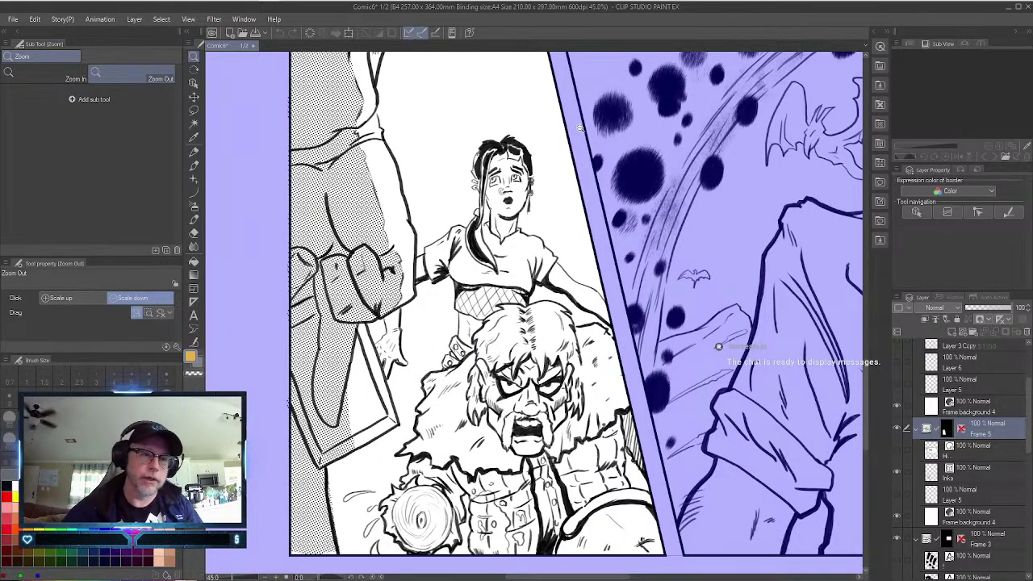
pyautogui.click(194, 110)
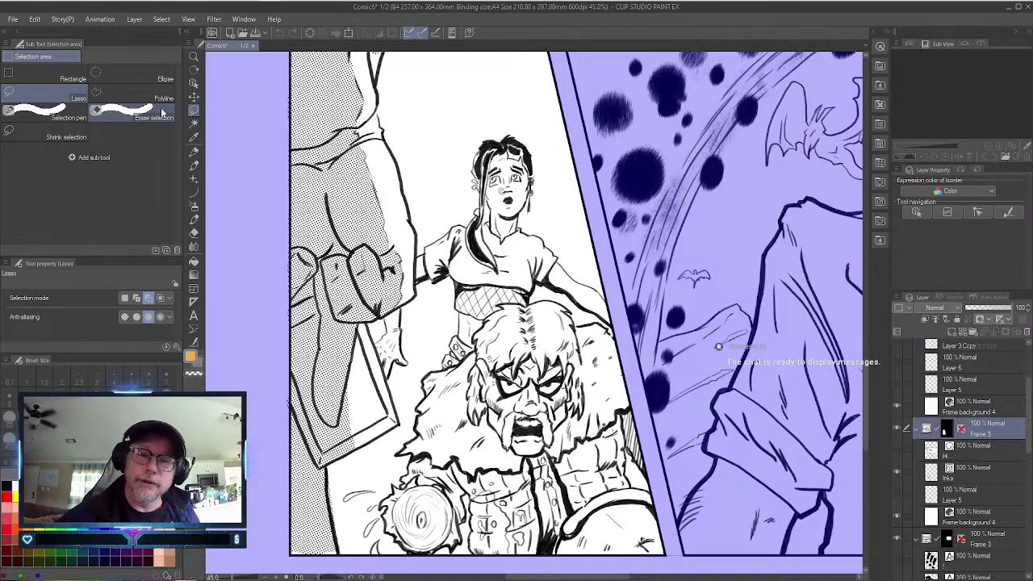
pyautogui.click(194, 57)
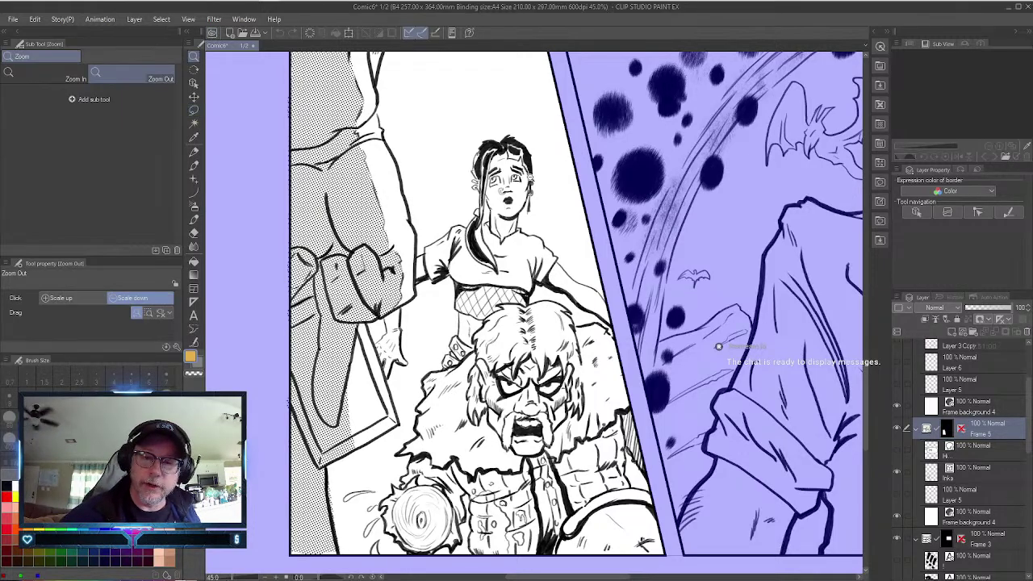
pyautogui.scroll(5, 525, 167)
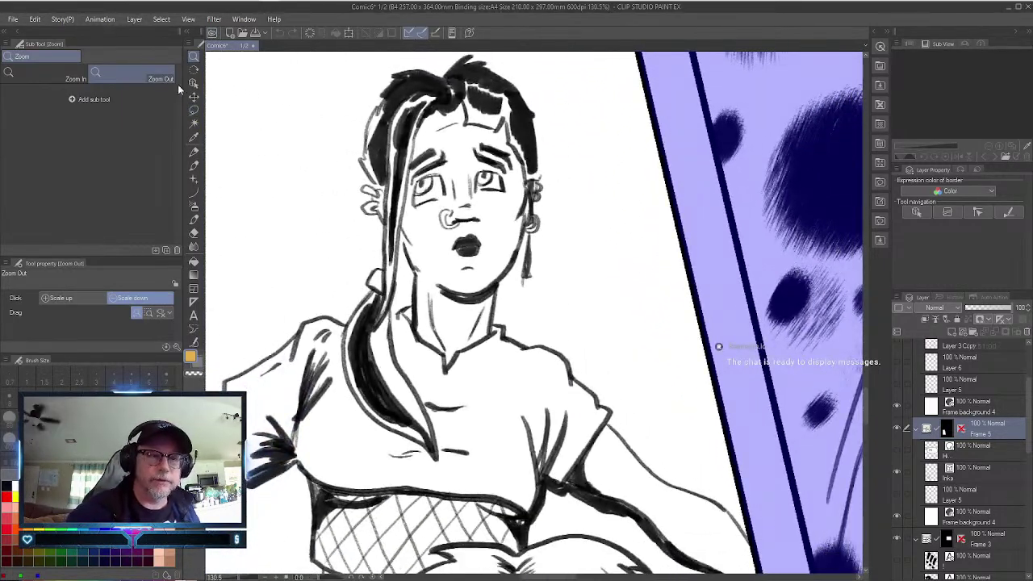
pyautogui.click(193, 110)
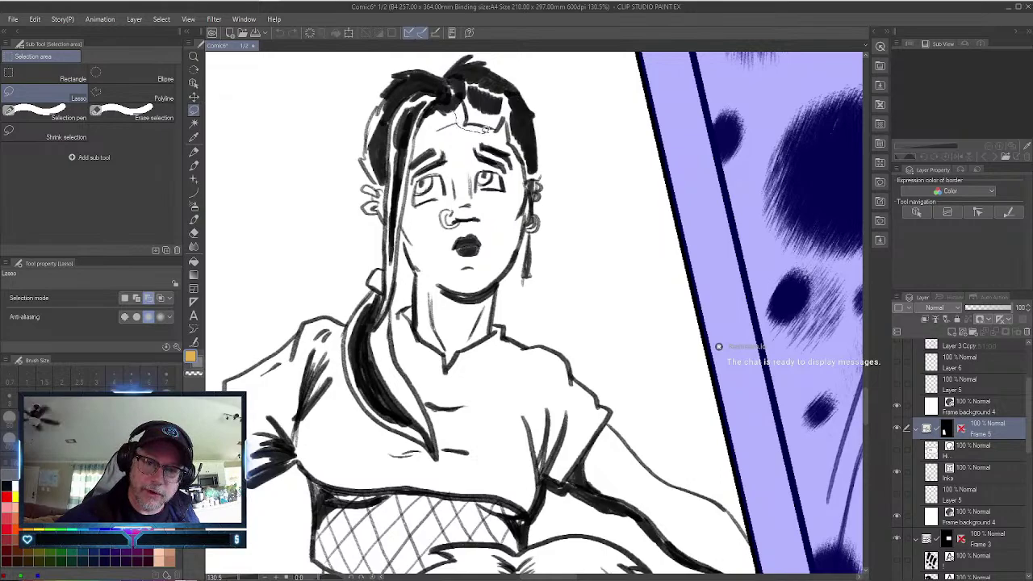
pyautogui.moveTo(494, 135); pyautogui.dragTo(513, 154)
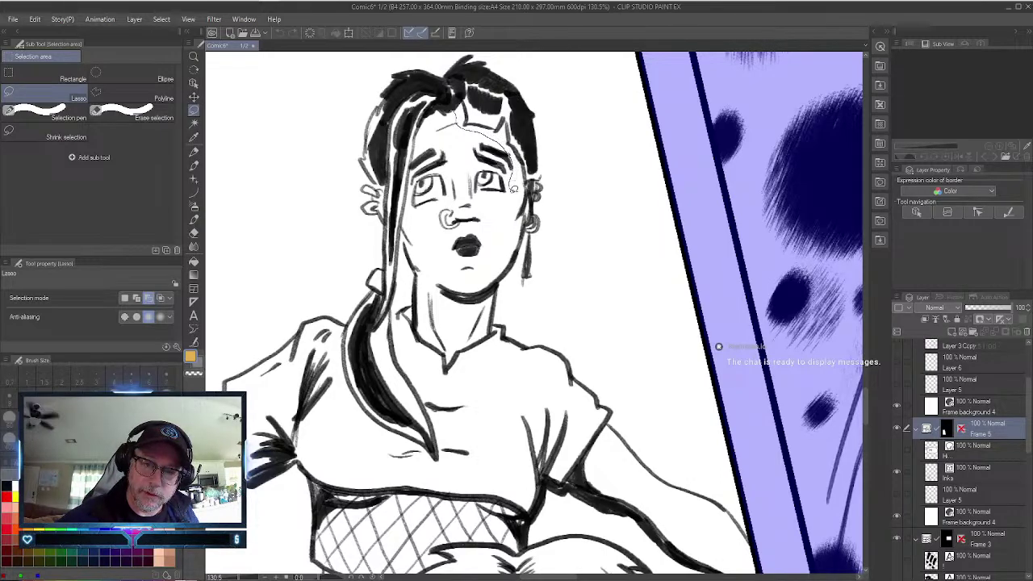
pyautogui.moveTo(513, 189)
pyautogui.mouseDown()
pyautogui.moveTo(474, 290)
pyautogui.moveTo(470, 346)
pyautogui.moveTo(494, 332)
pyautogui.moveTo(495, 343)
pyautogui.moveTo(507, 341)
pyautogui.moveTo(499, 284)
pyautogui.moveTo(542, 176)
pyautogui.moveTo(531, 112)
pyautogui.moveTo(502, 74)
pyautogui.moveTo(461, 73)
pyautogui.moveTo(458, 108)
pyautogui.moveTo(476, 82)
pyautogui.mouseUp()
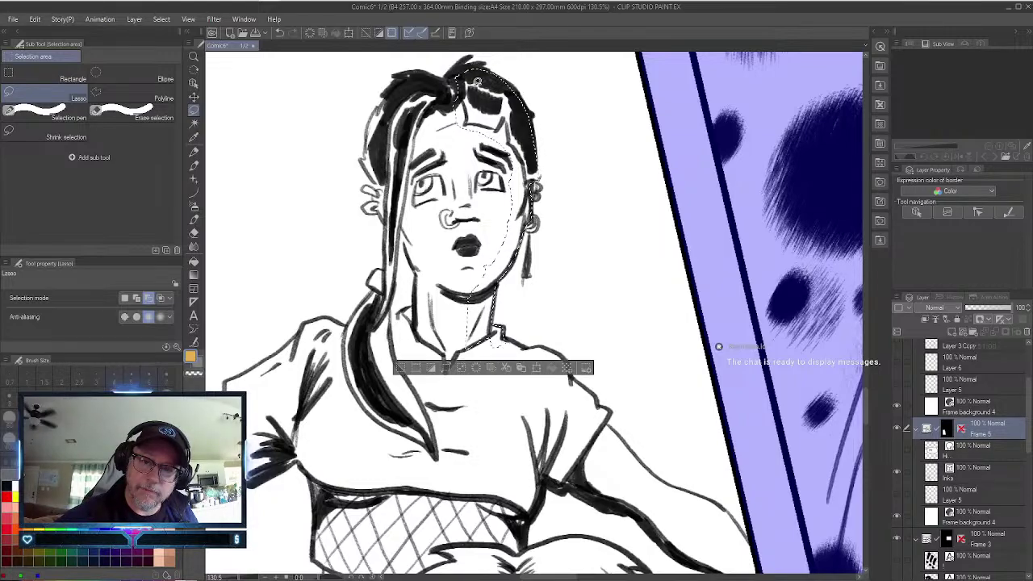
pyautogui.click(565, 368)
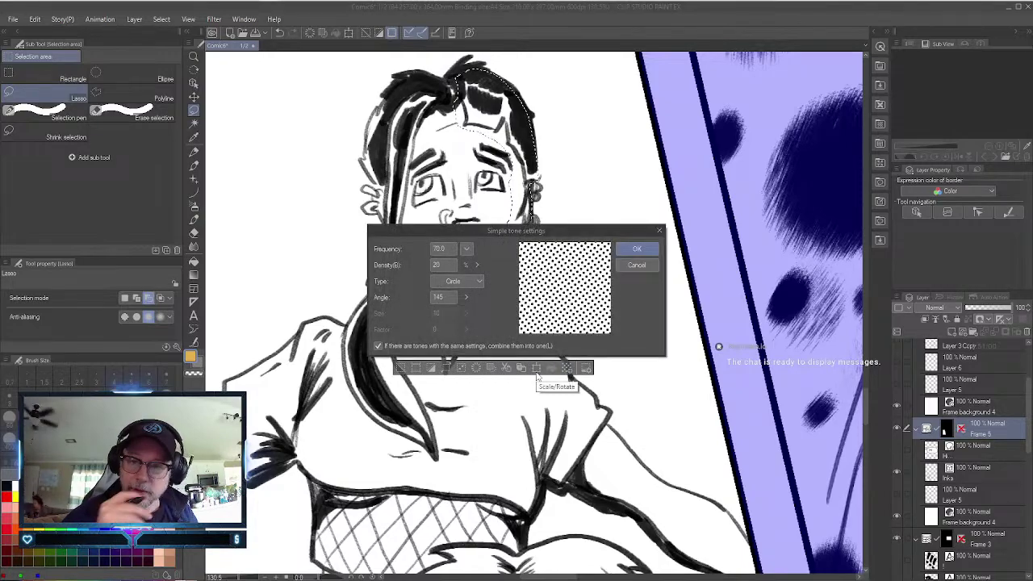
pyautogui.click(636, 247)
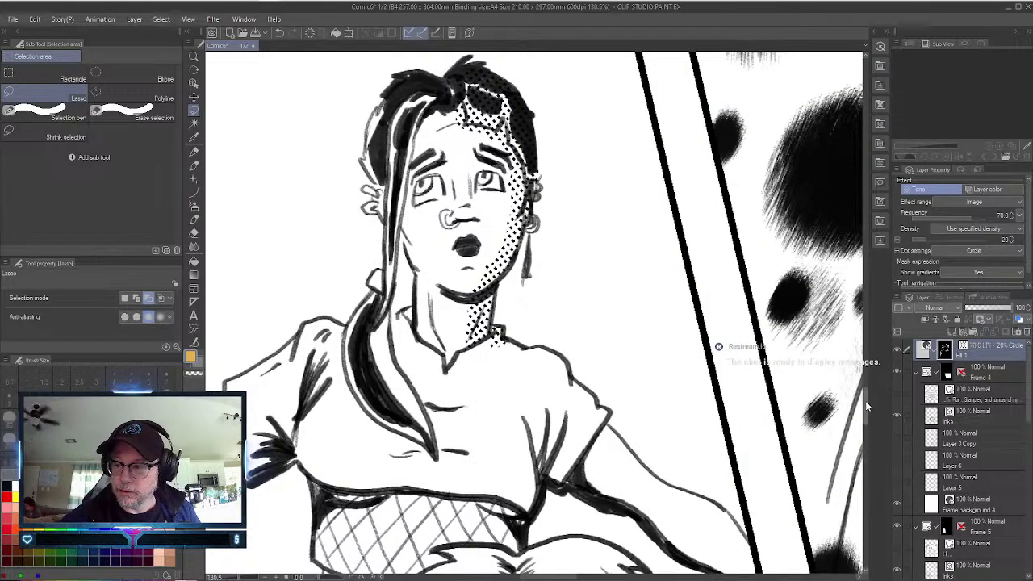
# Lasso a shadow strip along the woman's shoulder and outstretched arm and fill it with the 70.0-frequency, 20% circle tone.
pyautogui.scroll(-5, 865, 404)
pyautogui.scroll(2, 865, 411)
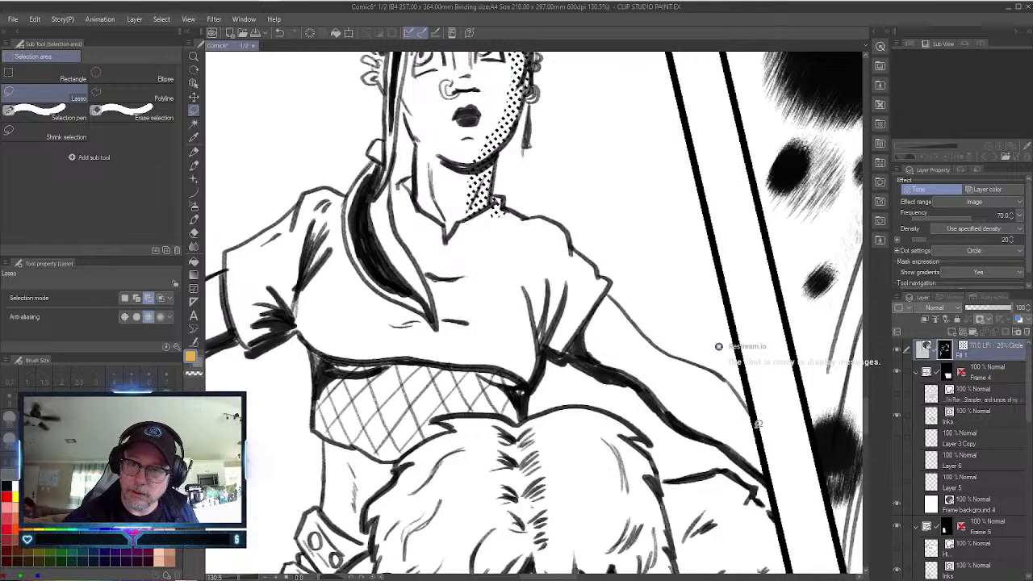
pyautogui.moveTo(760, 446)
pyautogui.mouseDown()
pyautogui.moveTo(592, 311)
pyautogui.moveTo(590, 275)
pyautogui.moveTo(571, 272)
pyautogui.moveTo(502, 206)
pyautogui.moveTo(560, 219)
pyautogui.moveTo(657, 341)
pyautogui.moveTo(744, 397)
pyautogui.moveTo(760, 446)
pyautogui.mouseUp()
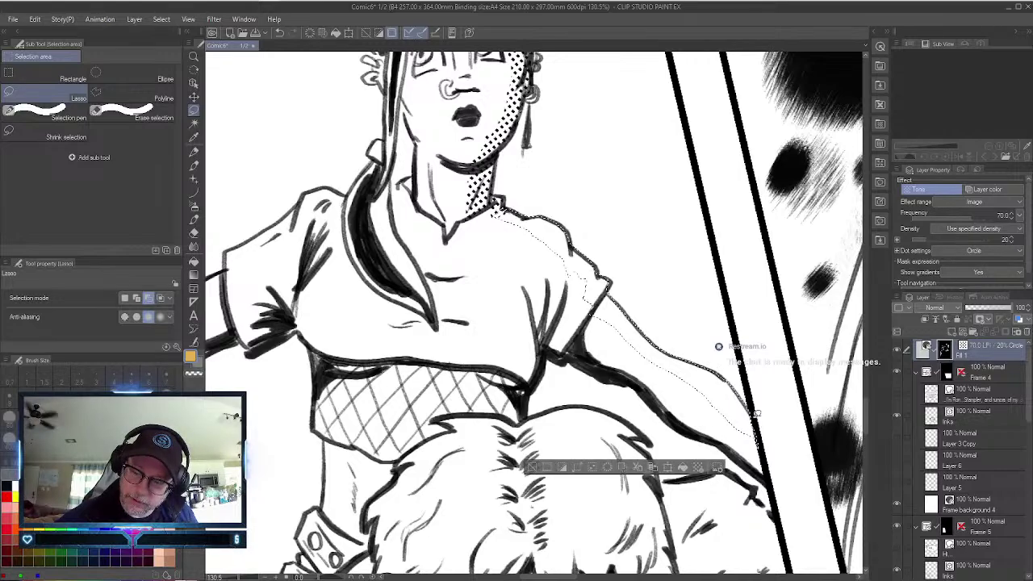
pyautogui.click(554, 468)
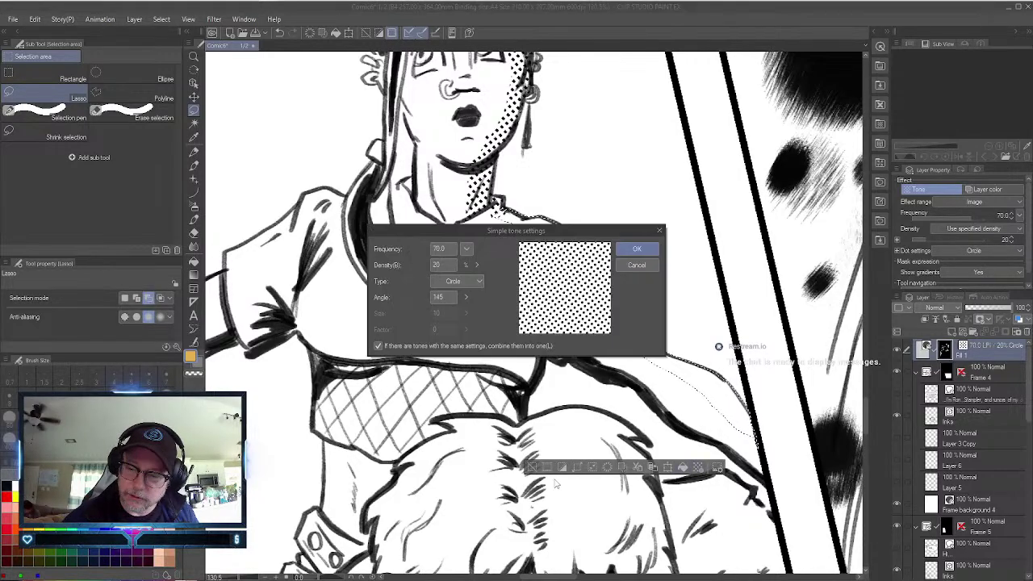
pyautogui.click(639, 251)
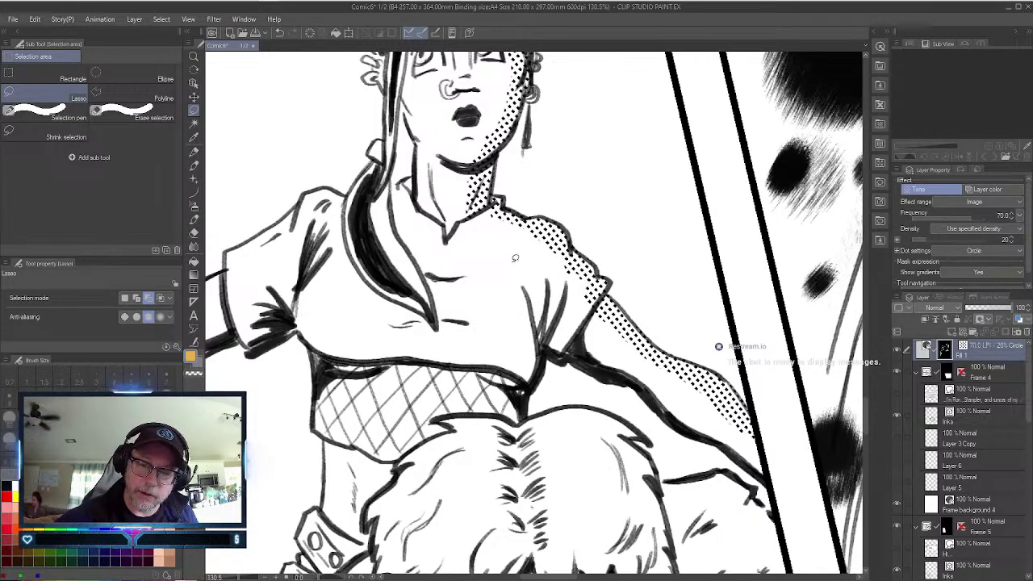
# Lasso the shaded side of the woman's torso down to the fishnet midriff and apply the same 20% circle tone.
pyautogui.moveTo(510, 270)
pyautogui.mouseDown()
pyautogui.moveTo(514, 360)
pyautogui.moveTo(479, 368)
pyautogui.moveTo(489, 406)
pyautogui.moveTo(517, 423)
pyautogui.moveTo(543, 363)
pyautogui.moveTo(533, 304)
pyautogui.mouseUp()
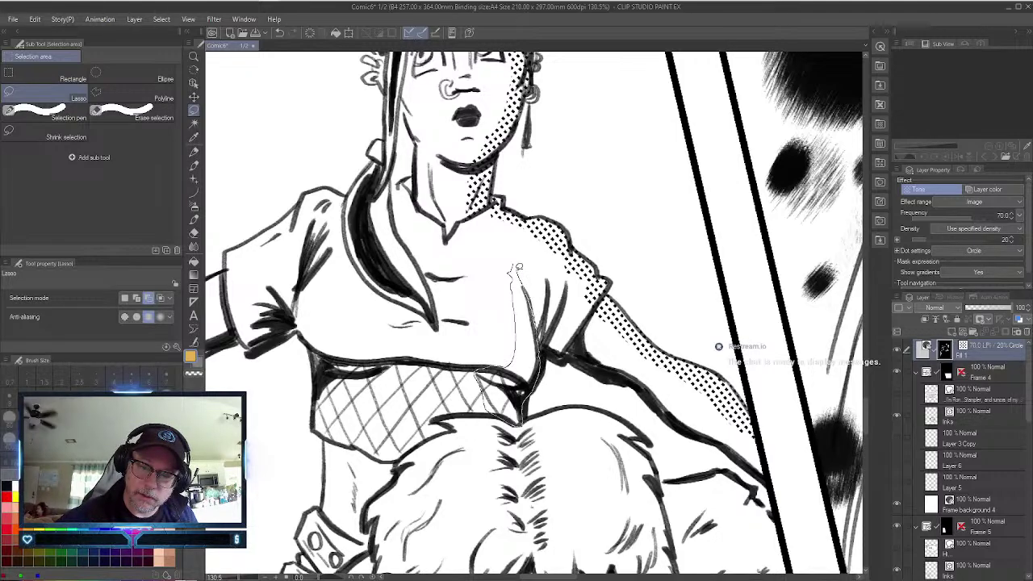
pyautogui.moveTo(515, 260); pyautogui.dragTo(514, 260)
pyautogui.click(579, 444)
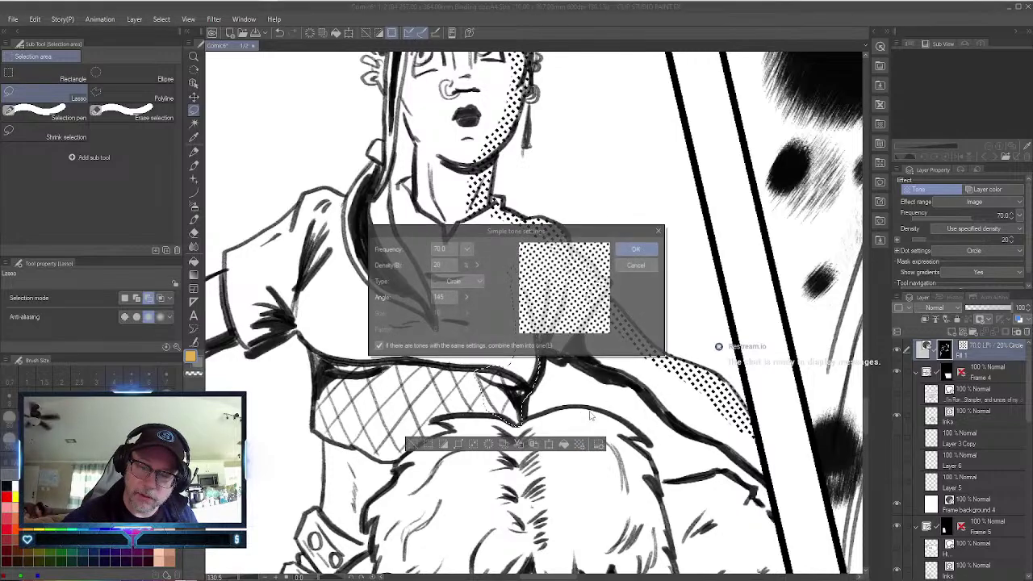
pyautogui.click(647, 255)
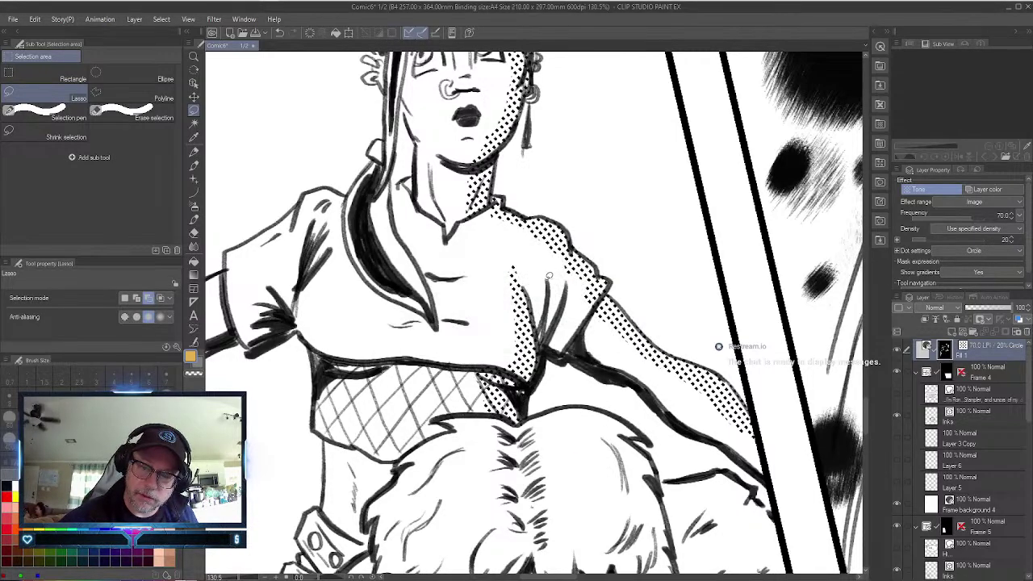
# Add the same 20% circle tone to two small shadow areas between the folds of the woman's sleeve.
pyautogui.moveTo(548, 276)
pyautogui.mouseDown()
pyautogui.moveTo(537, 329)
pyautogui.moveTo(548, 275)
pyautogui.mouseUp()
pyautogui.click(611, 353)
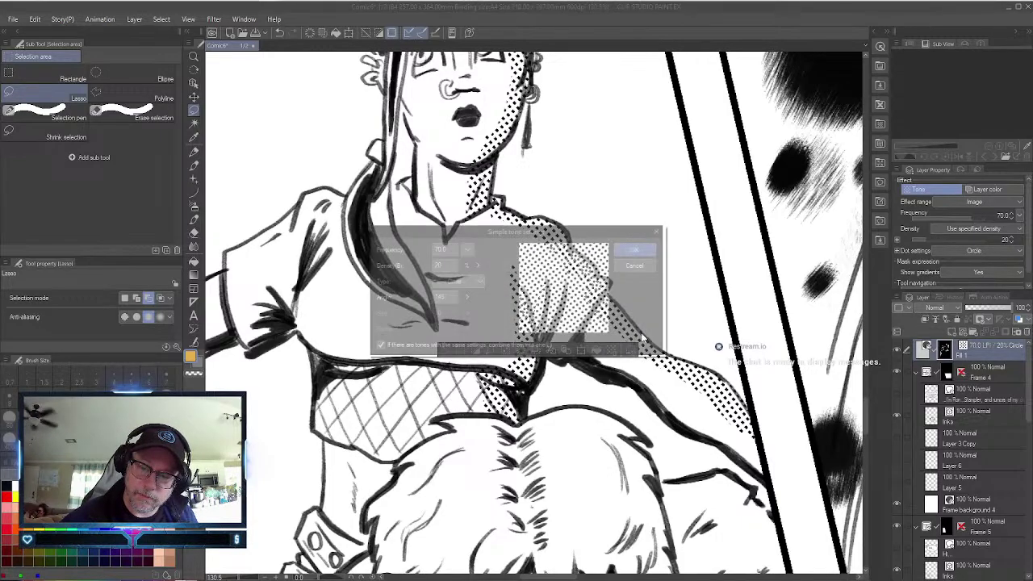
pyautogui.click(648, 255)
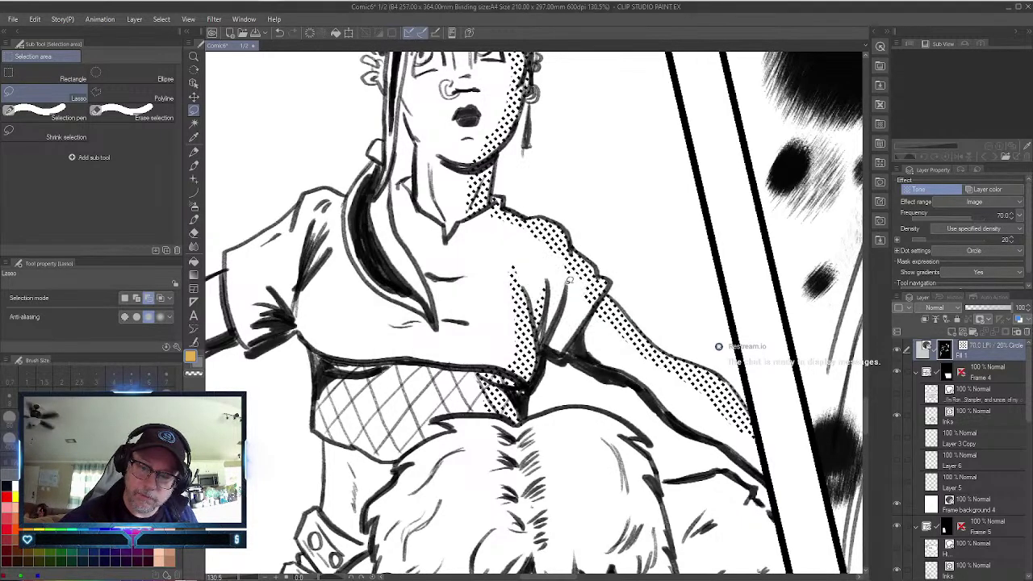
pyautogui.moveTo(568, 278)
pyautogui.mouseDown()
pyautogui.moveTo(544, 338)
pyautogui.moveTo(568, 278)
pyautogui.mouseUp()
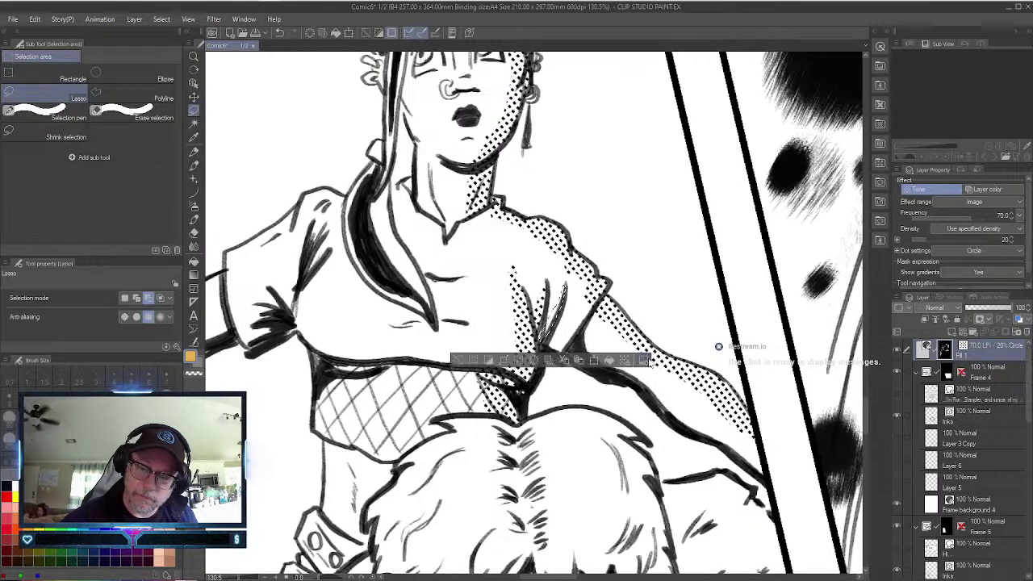
pyautogui.click(626, 362)
pyautogui.click(637, 249)
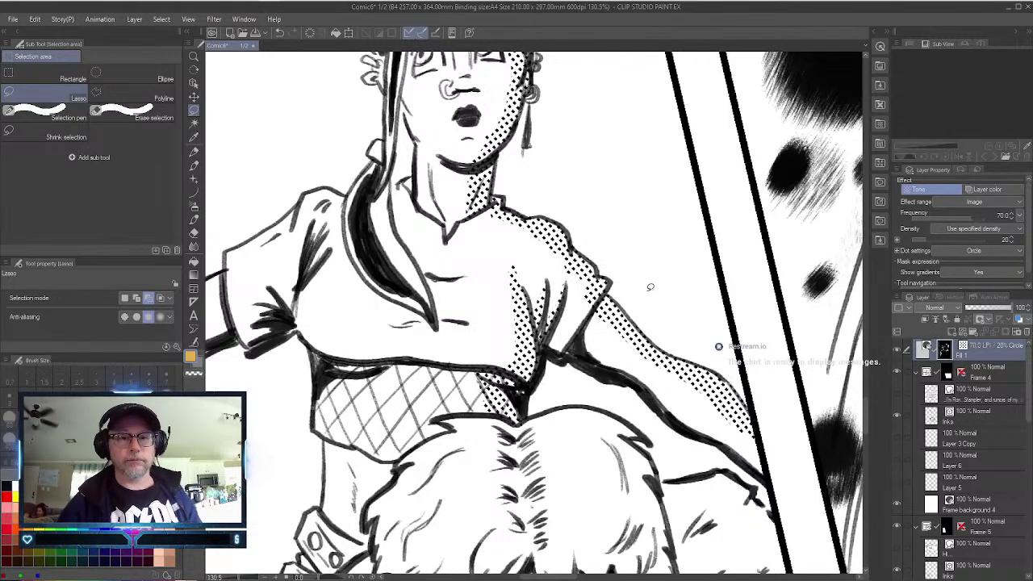
# Set up the Brush pen in black at size 15 and make the Inks layer of Frame 5 active for work on the long-haired man.
pyautogui.click(194, 56)
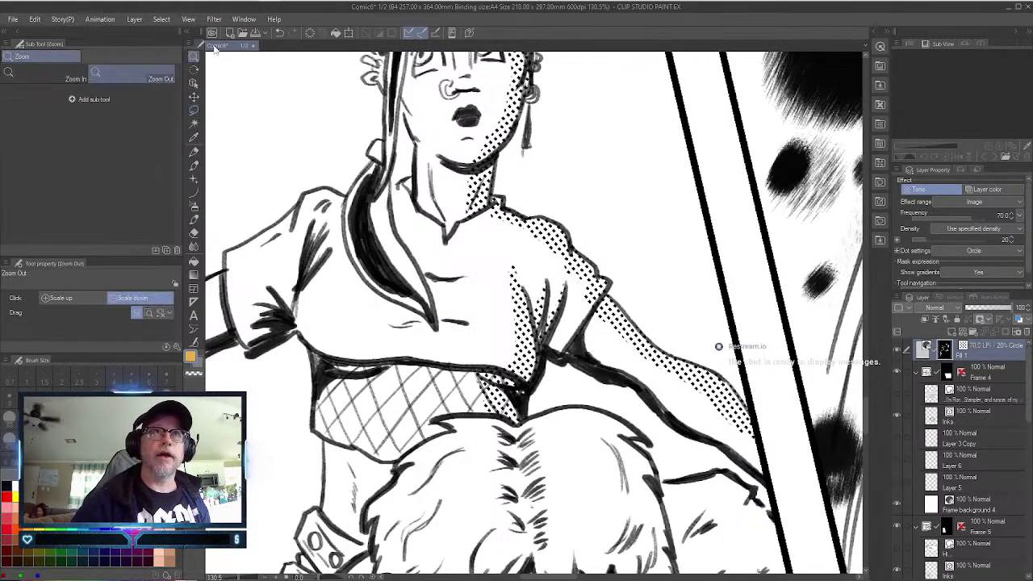
pyautogui.click(609, 352)
pyautogui.click(718, 345)
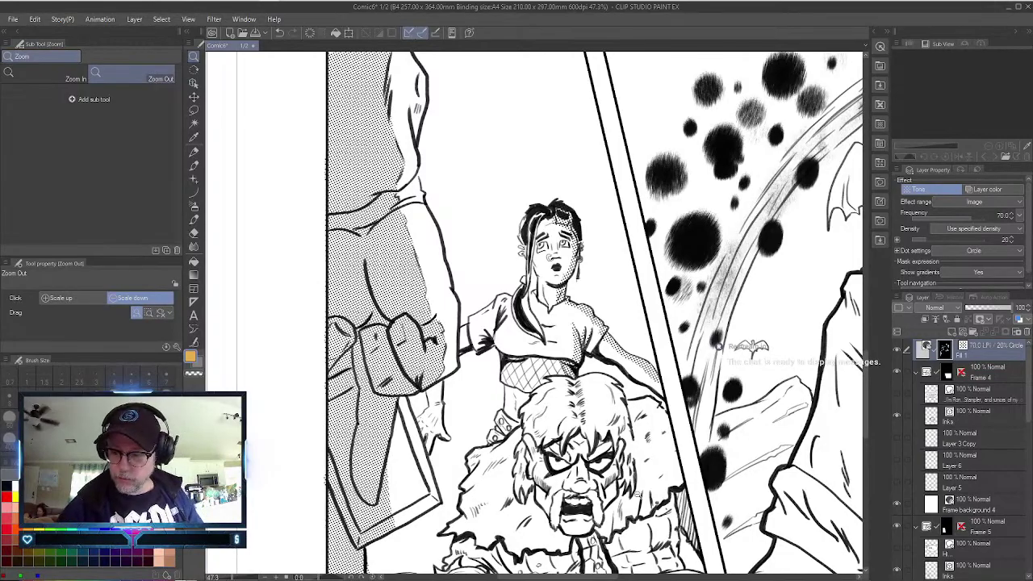
pyautogui.scroll(5, 631, 500)
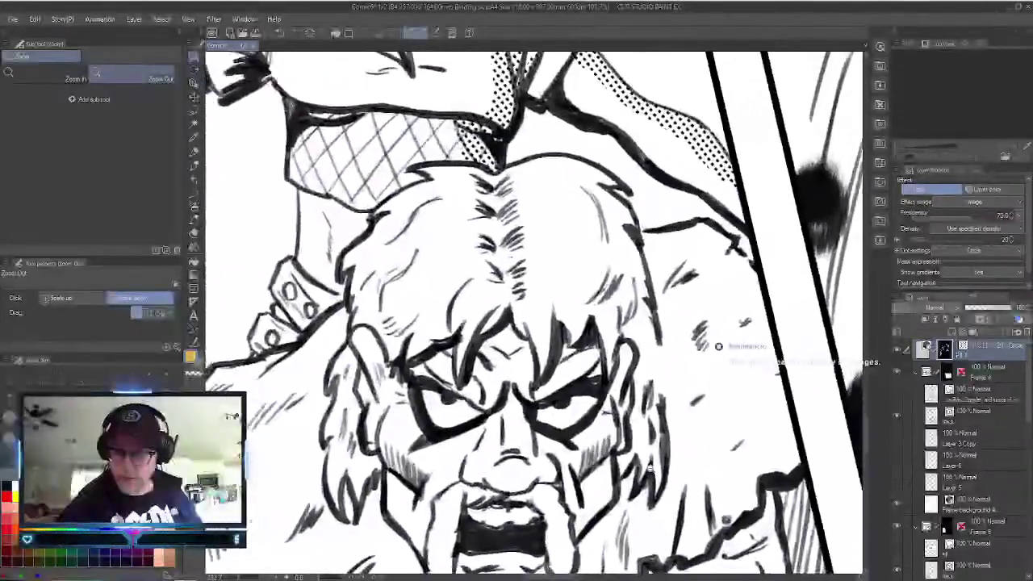
pyautogui.click(983, 413)
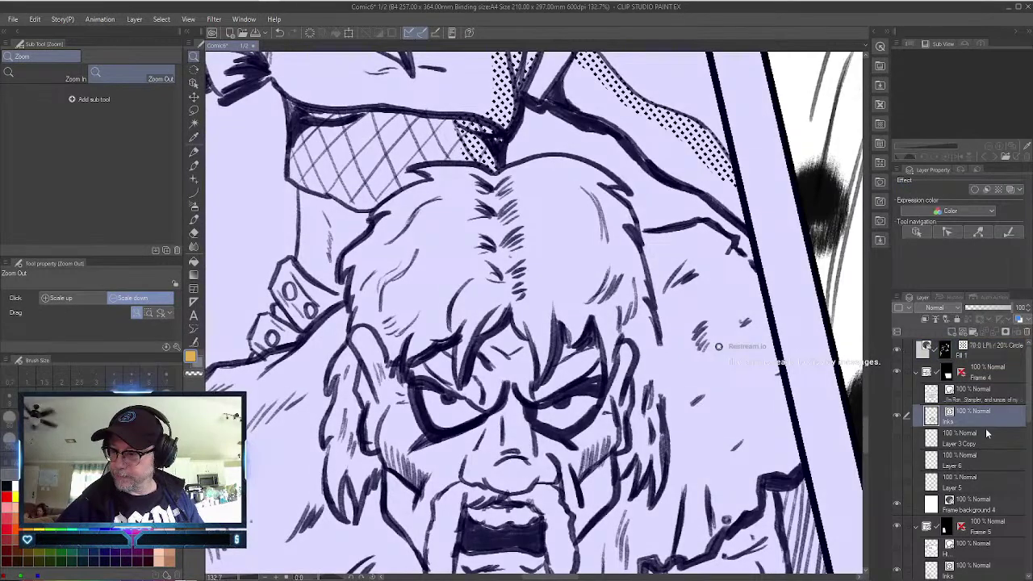
pyautogui.click(194, 220)
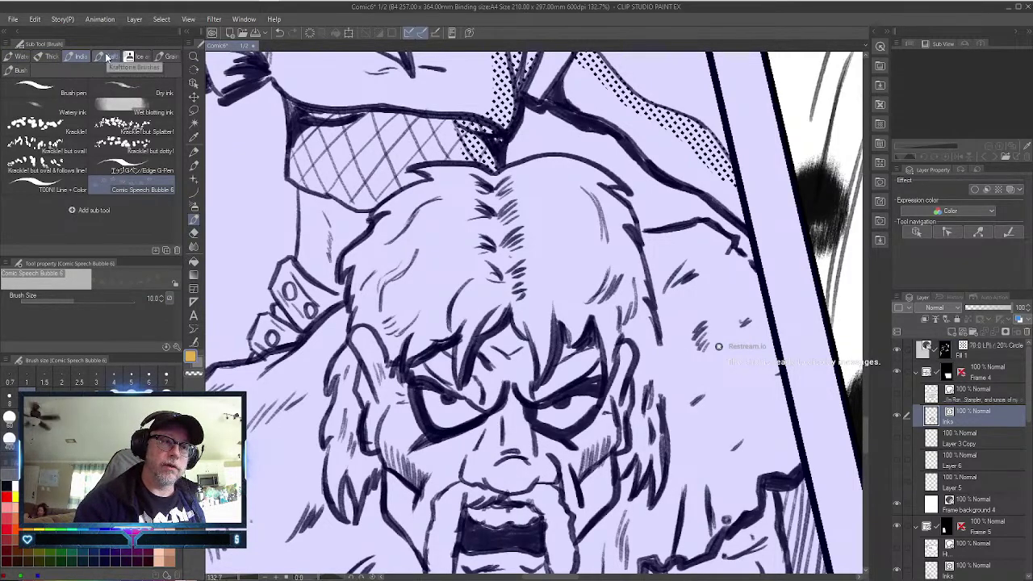
pyautogui.click(69, 87)
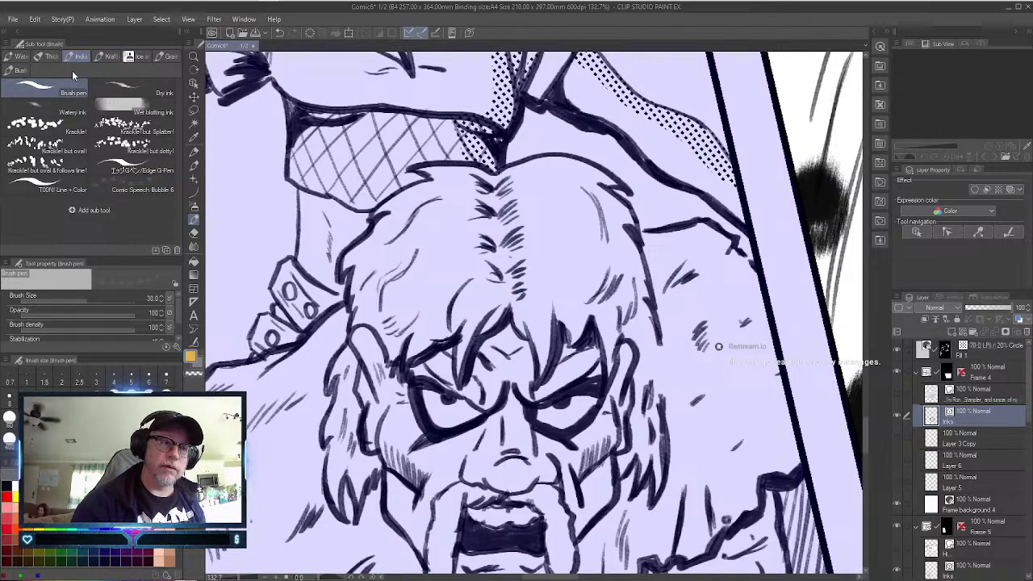
pyautogui.click(8, 481)
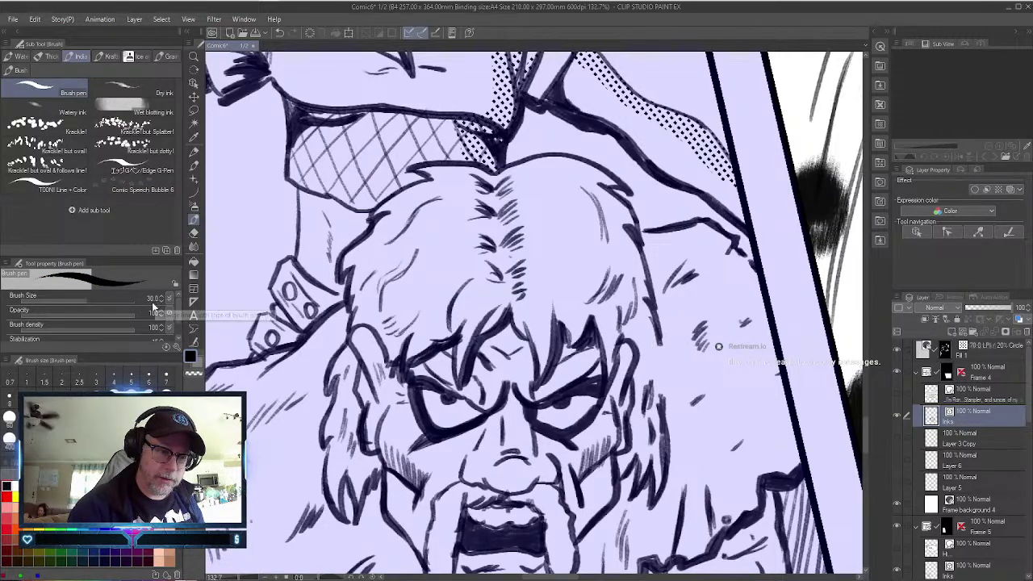
pyautogui.press('[')
pyautogui.press('[')
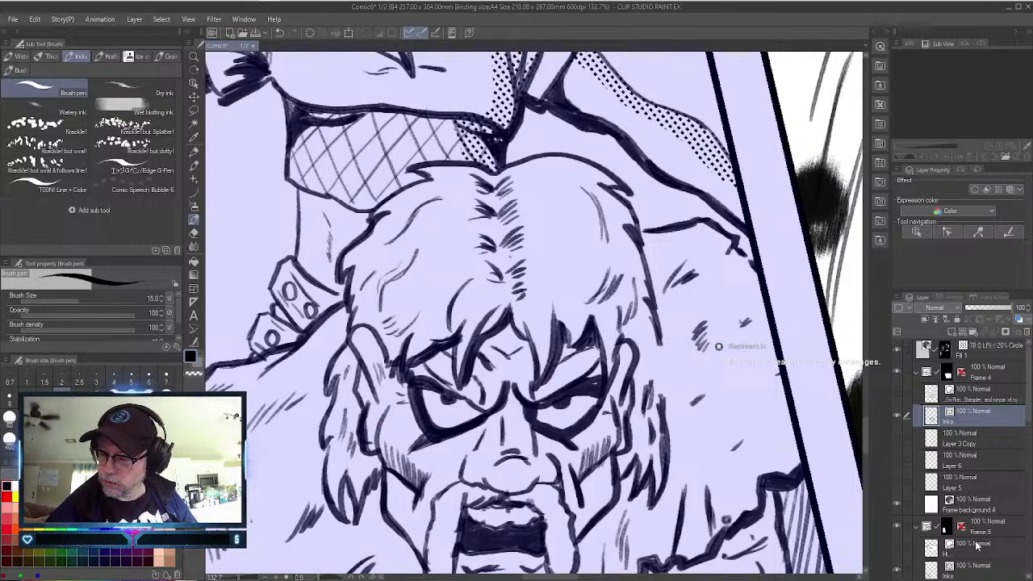
pyautogui.click(979, 567)
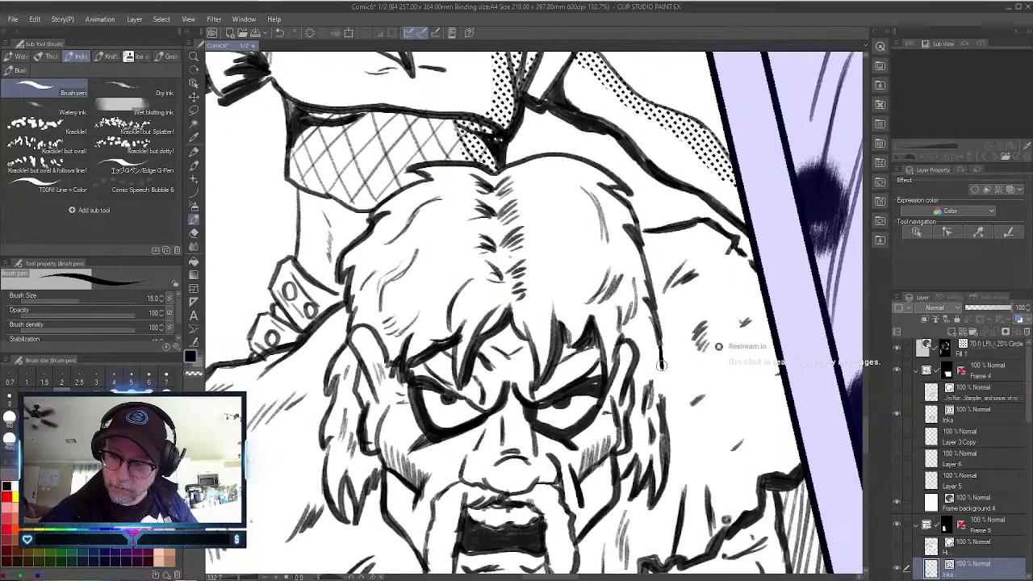
# Ink a short stroke closing the long-haired man's hair outline, and fill his hair and cheek's right side with the 70.0-frequency, 20% circle tone.
pyautogui.moveTo(659, 347); pyautogui.dragTo(661, 379)
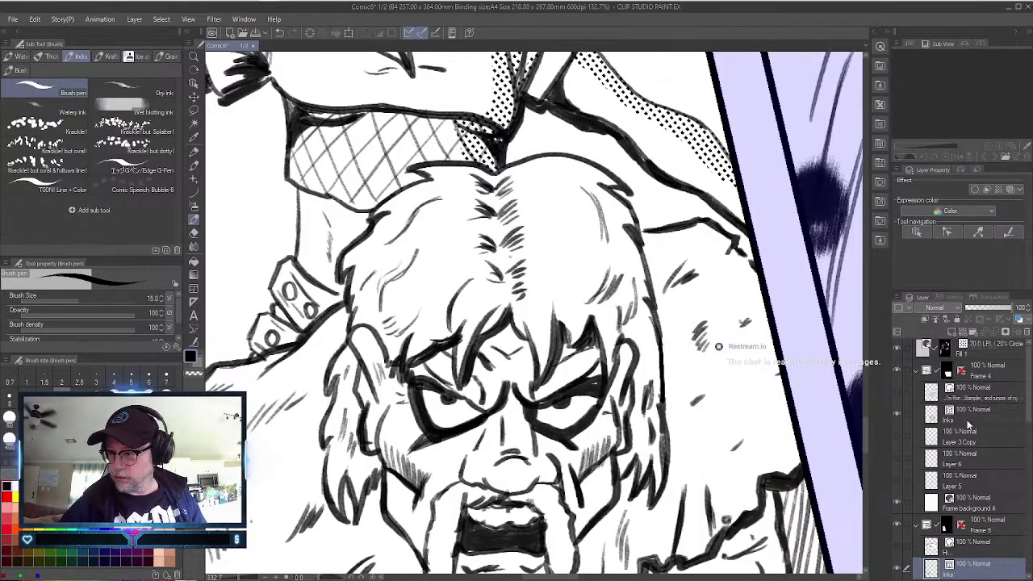
pyautogui.click(974, 527)
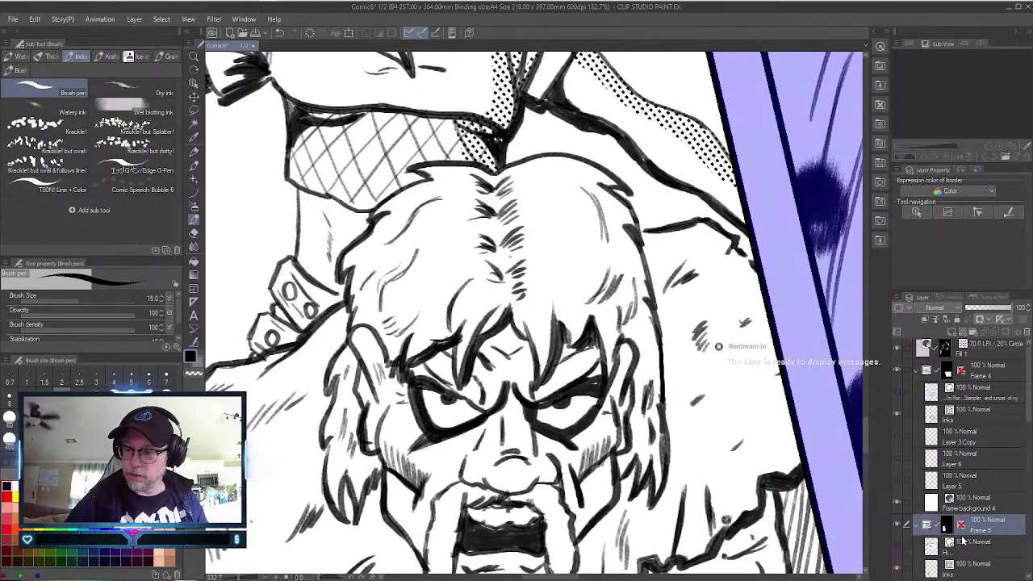
pyautogui.click(195, 110)
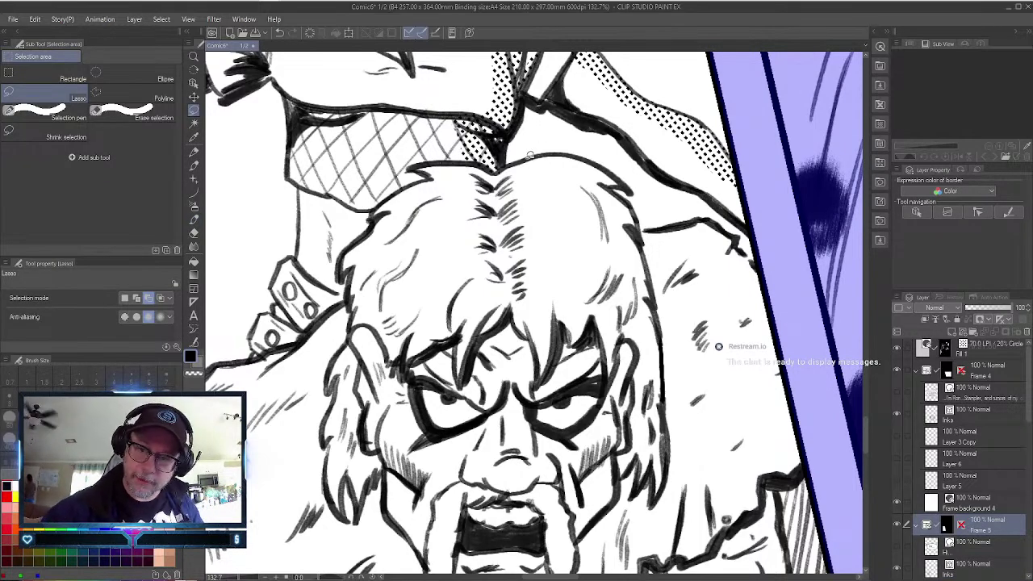
pyautogui.moveTo(529, 156)
pyautogui.mouseDown()
pyautogui.moveTo(597, 231)
pyautogui.moveTo(589, 301)
pyautogui.moveTo(609, 334)
pyautogui.moveTo(612, 372)
pyautogui.moveTo(618, 349)
pyautogui.moveTo(606, 398)
pyautogui.moveTo(579, 432)
pyautogui.moveTo(595, 451)
pyautogui.moveTo(579, 476)
pyautogui.moveTo(579, 536)
pyautogui.moveTo(616, 503)
pyautogui.moveTo(644, 455)
pyautogui.moveTo(638, 490)
pyautogui.moveTo(656, 458)
pyautogui.moveTo(655, 499)
pyautogui.moveTo(661, 492)
pyautogui.moveTo(671, 436)
pyautogui.moveTo(662, 325)
pyautogui.moveTo(632, 207)
pyautogui.moveTo(608, 180)
pyautogui.moveTo(623, 179)
pyautogui.moveTo(597, 159)
pyautogui.moveTo(528, 155)
pyautogui.mouseUp()
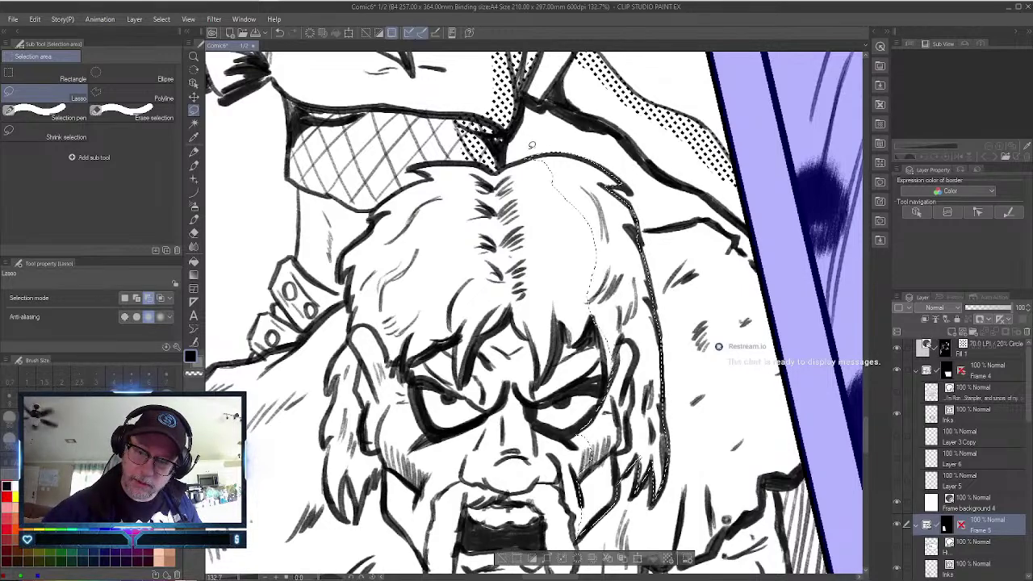
pyautogui.click(668, 558)
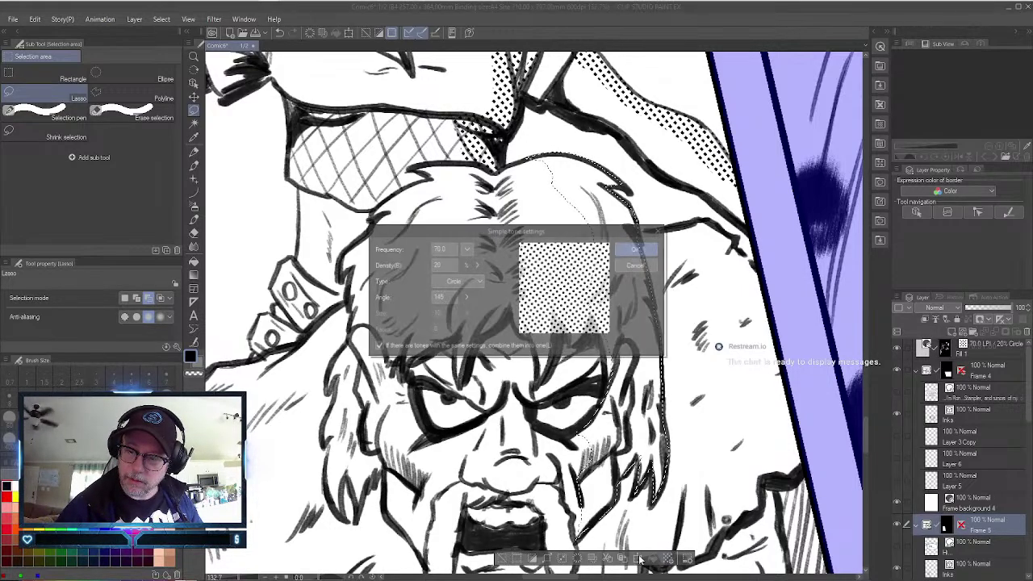
pyautogui.click(637, 249)
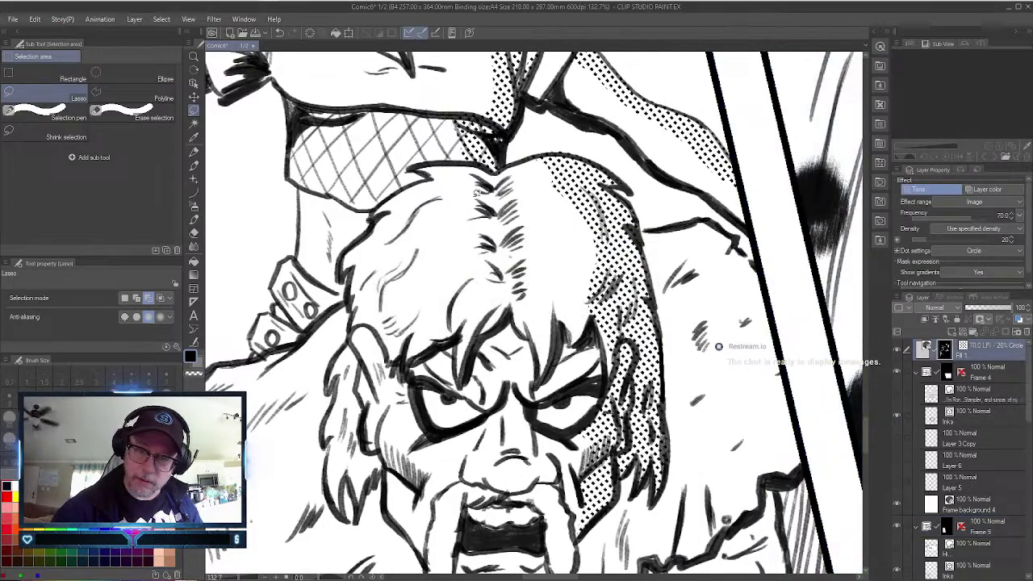
# Lasso the strip along the man's hair parting and the small shadow between his brows, filling each with the same 20% circle tone.
pyautogui.moveTo(443, 162)
pyautogui.mouseDown()
pyautogui.moveTo(461, 173)
pyautogui.moveTo(497, 324)
pyautogui.moveTo(512, 279)
pyautogui.moveTo(505, 192)
pyautogui.moveTo(491, 166)
pyautogui.moveTo(443, 161)
pyautogui.mouseUp()
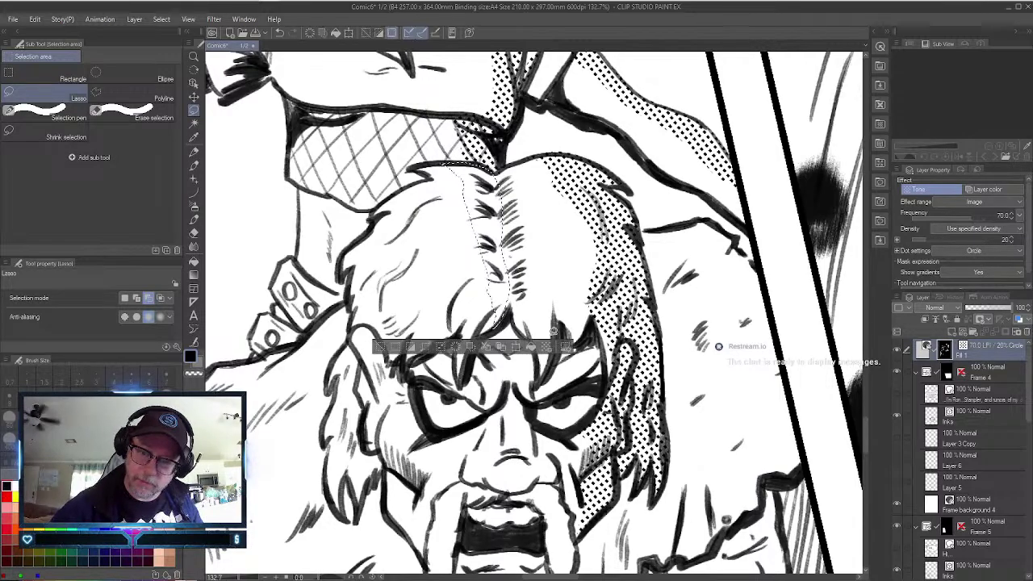
pyautogui.click(553, 345)
pyautogui.click(646, 252)
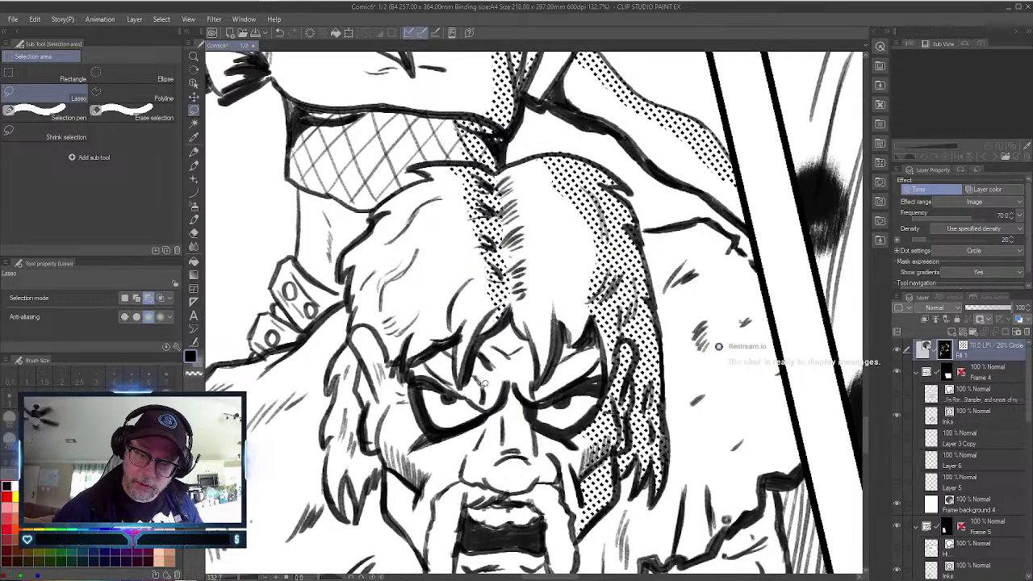
pyautogui.moveTo(482, 386)
pyautogui.mouseDown()
pyautogui.moveTo(484, 412)
pyautogui.moveTo(502, 397)
pyautogui.mouseUp()
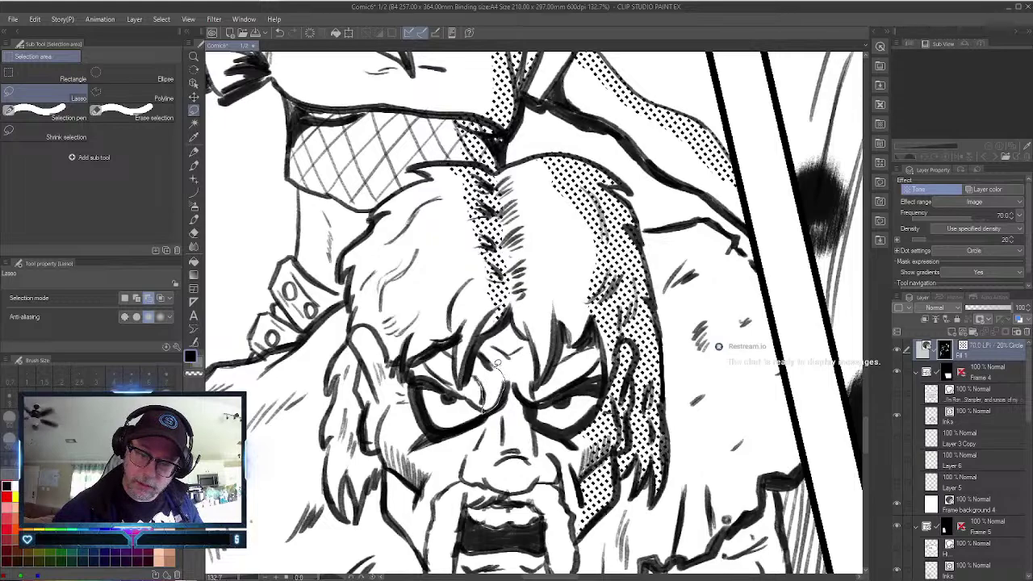
pyautogui.moveTo(497, 362)
pyautogui.mouseDown()
pyautogui.moveTo(476, 352)
pyautogui.moveTo(488, 387)
pyautogui.mouseUp()
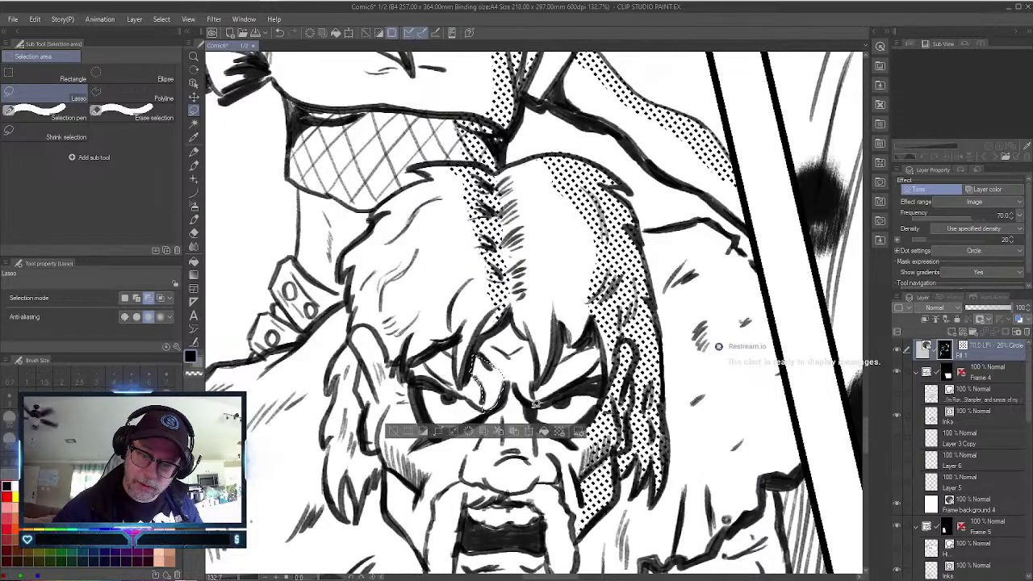
pyautogui.click(559, 432)
pyautogui.click(651, 250)
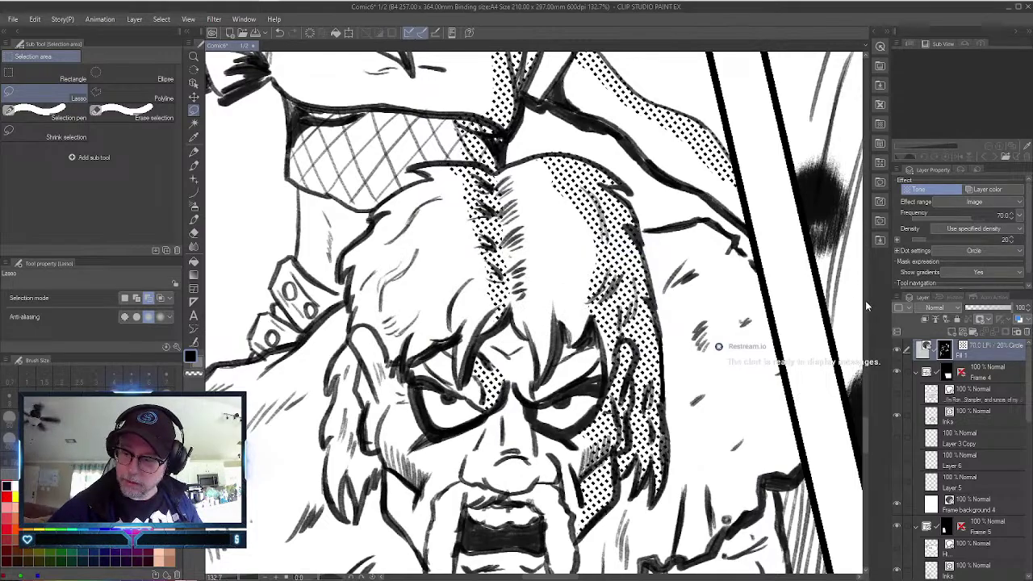
# Lasso one continuous shadow down the right side of the man's nose, moustache and chin and fill it with the 20% circle tone.
pyautogui.scroll(-5, 863, 446)
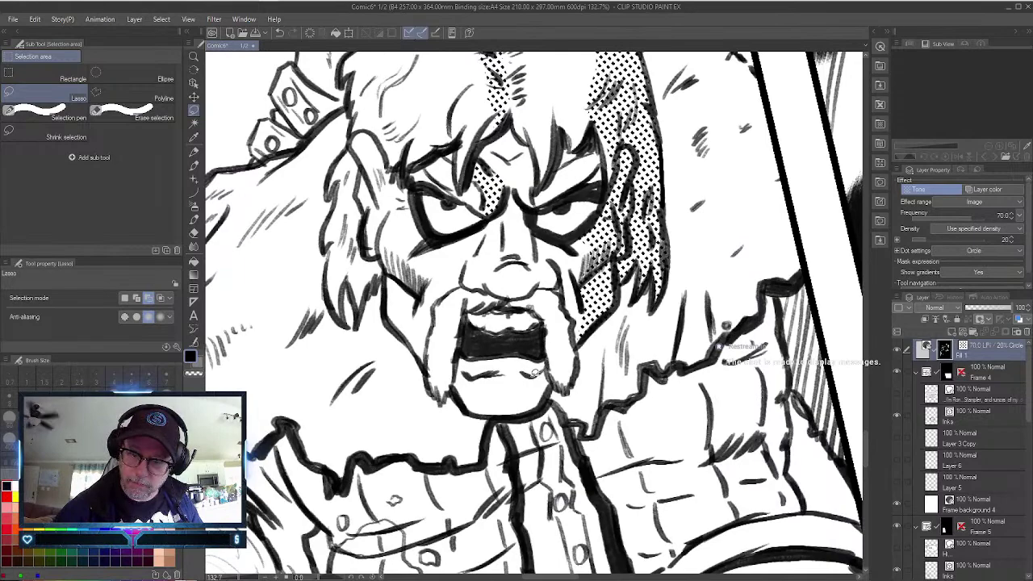
pyautogui.moveTo(525, 374)
pyautogui.mouseDown()
pyautogui.moveTo(527, 409)
pyautogui.moveTo(554, 380)
pyautogui.moveTo(571, 385)
pyautogui.moveTo(575, 316)
pyautogui.mouseUp()
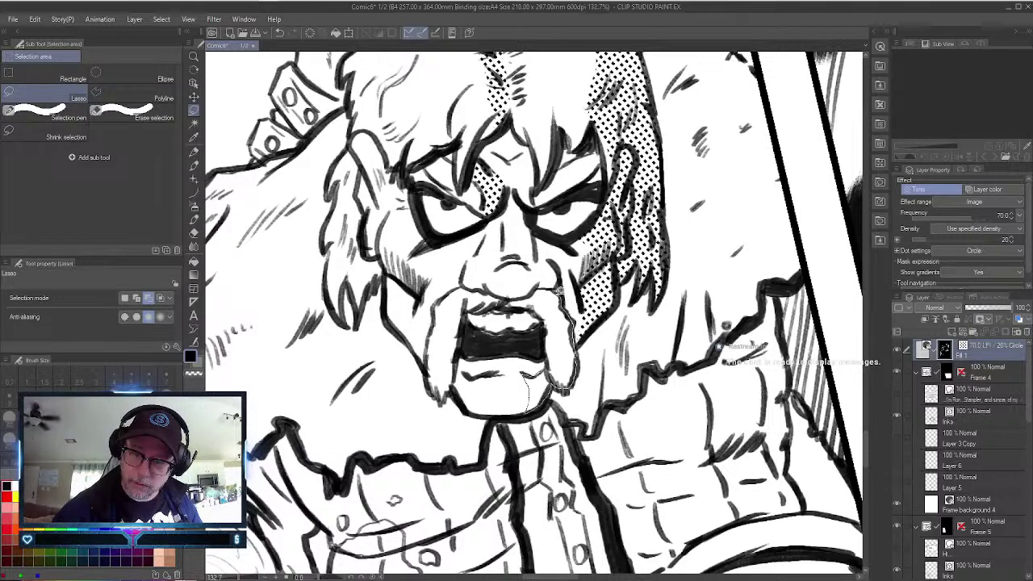
pyautogui.moveTo(559, 280)
pyautogui.mouseDown()
pyautogui.moveTo(541, 252)
pyautogui.moveTo(521, 199)
pyautogui.moveTo(521, 244)
pyautogui.mouseUp()
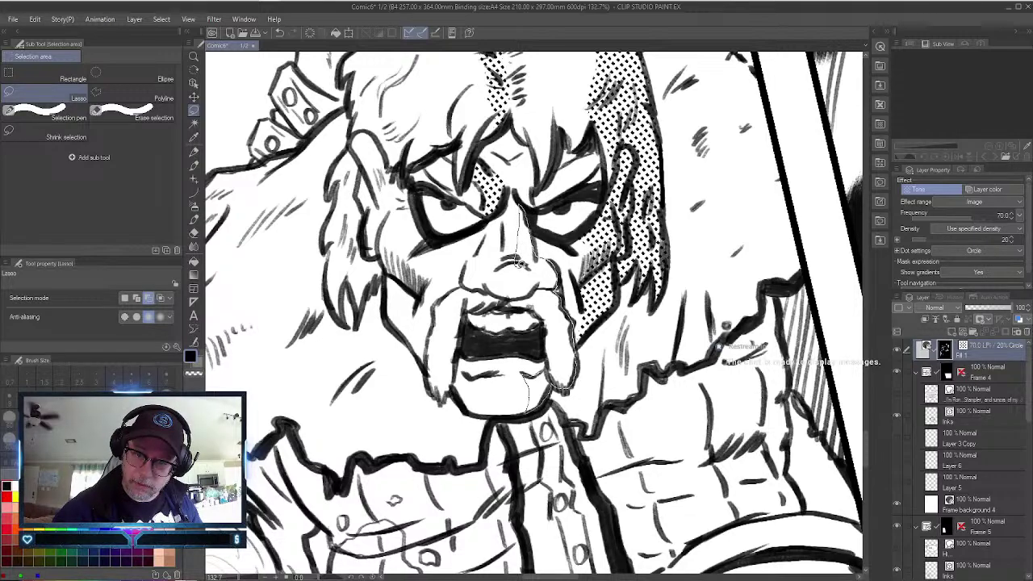
pyautogui.moveTo(533, 295); pyautogui.dragTo(542, 300)
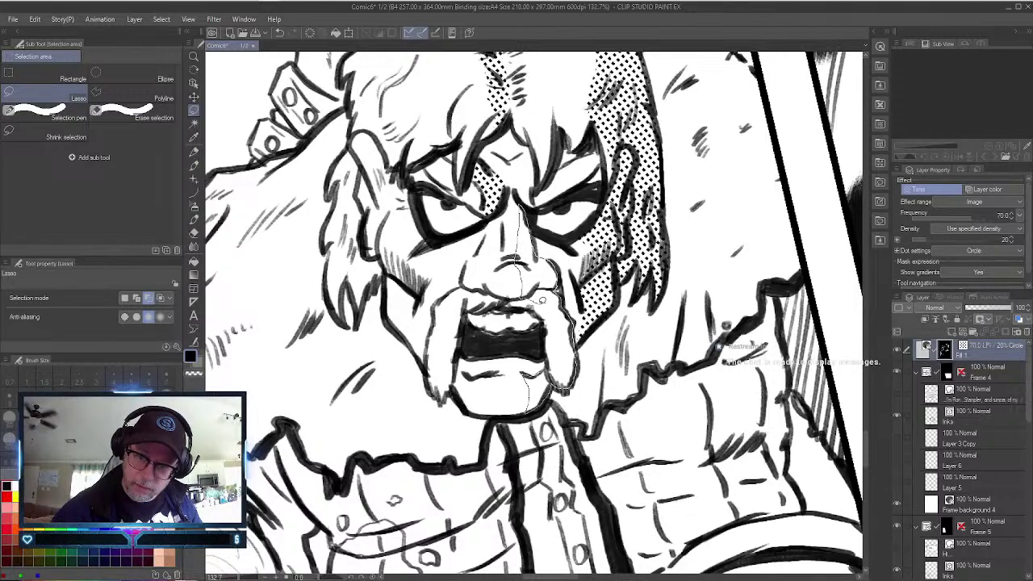
pyautogui.moveTo(554, 353); pyautogui.dragTo(537, 381)
pyautogui.hotkey('ctrl', 'shift', 't')
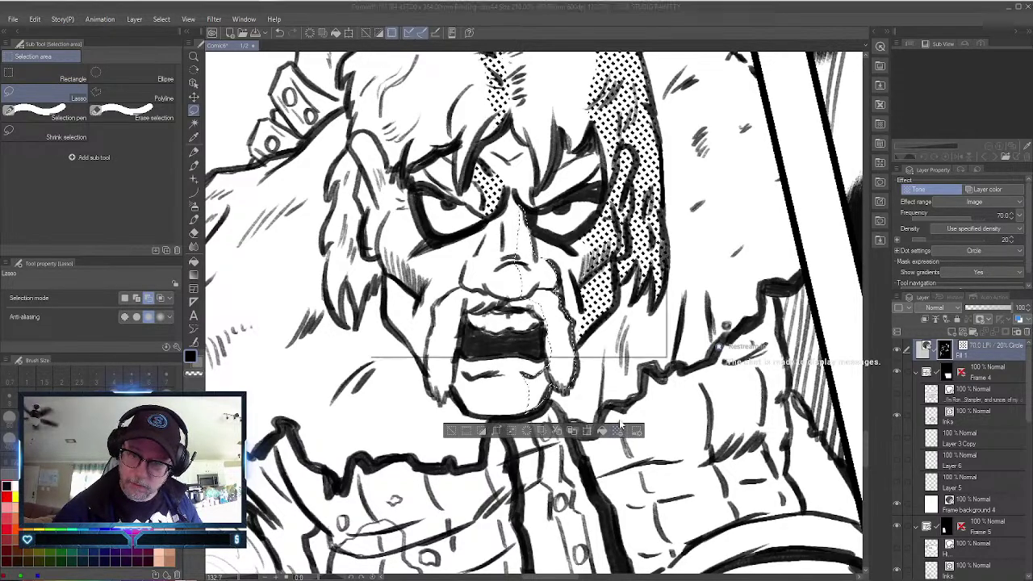
pyautogui.click(636, 250)
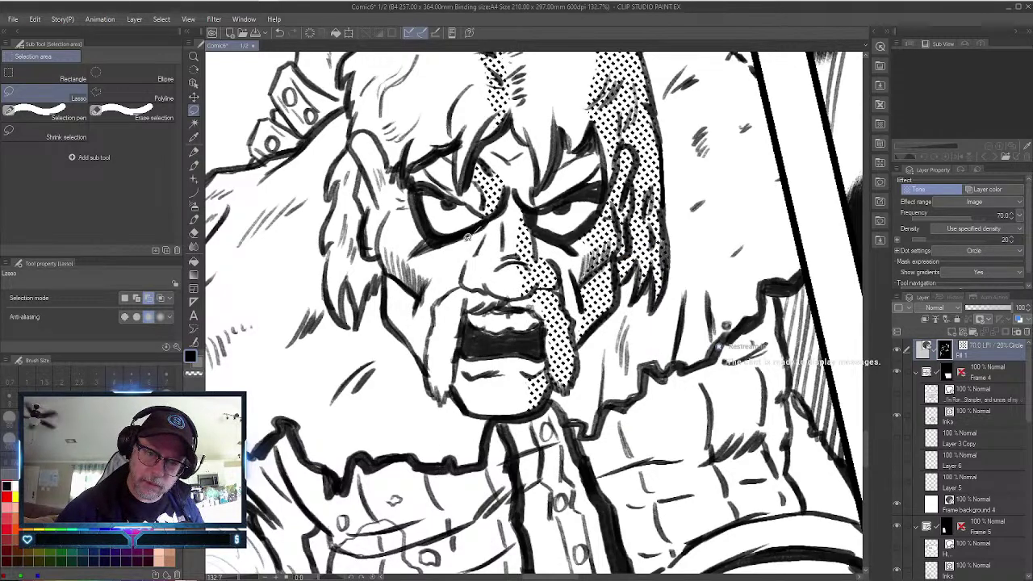
# Add the same 20% circle tone to the narrow shadow between the man's left-hand eye and the side of his nose.
pyautogui.moveTo(459, 273)
pyautogui.mouseDown()
pyautogui.moveTo(448, 288)
pyautogui.moveTo(479, 250)
pyautogui.moveTo(485, 219)
pyautogui.mouseUp()
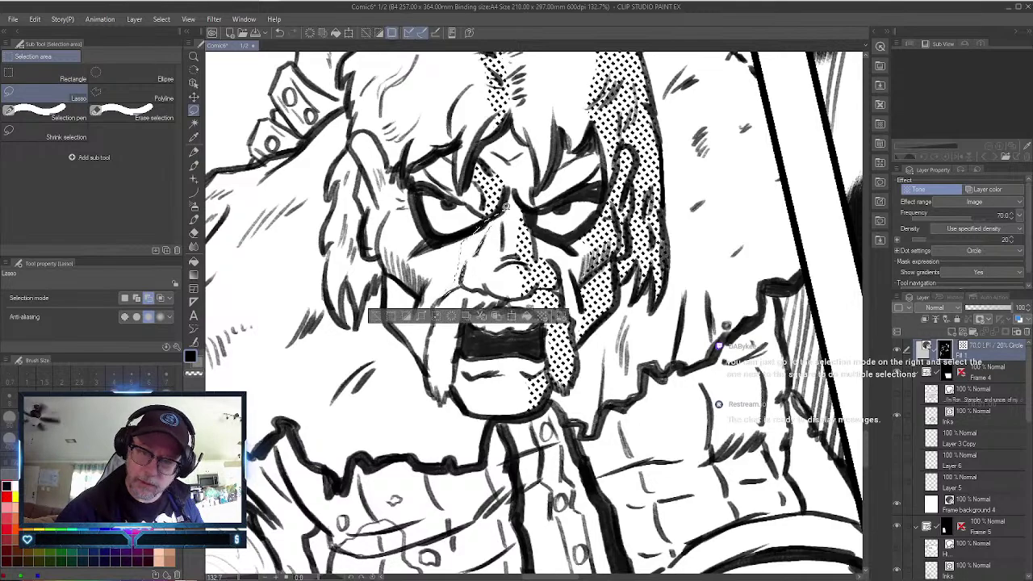
pyautogui.click(542, 318)
pyautogui.click(637, 250)
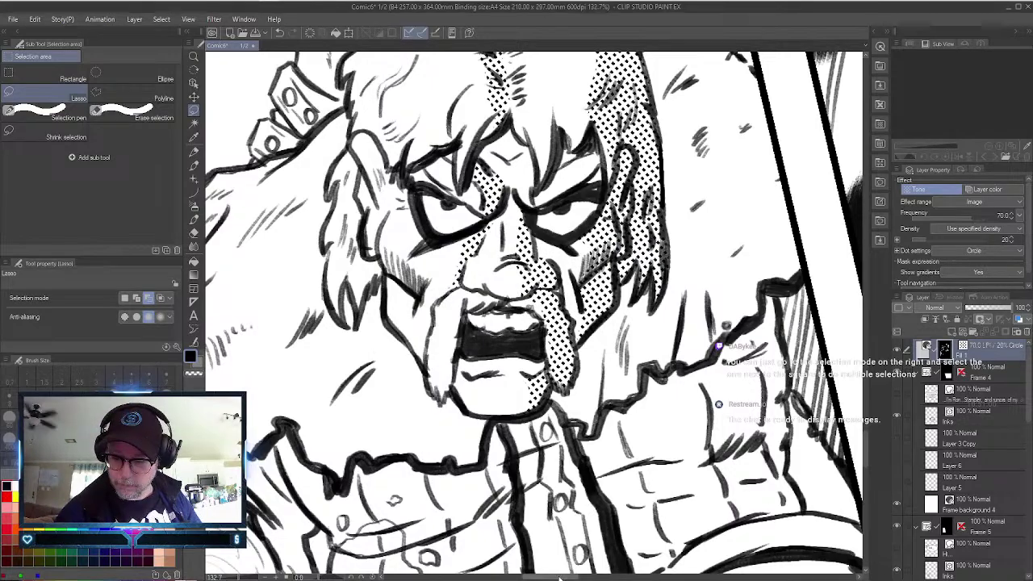
# Lasso the outer part of the man's fur collar beside the slanted panel border and apply the 70.0-frequency, 20% circle tone.
pyautogui.hscroll(6, 855, 390)
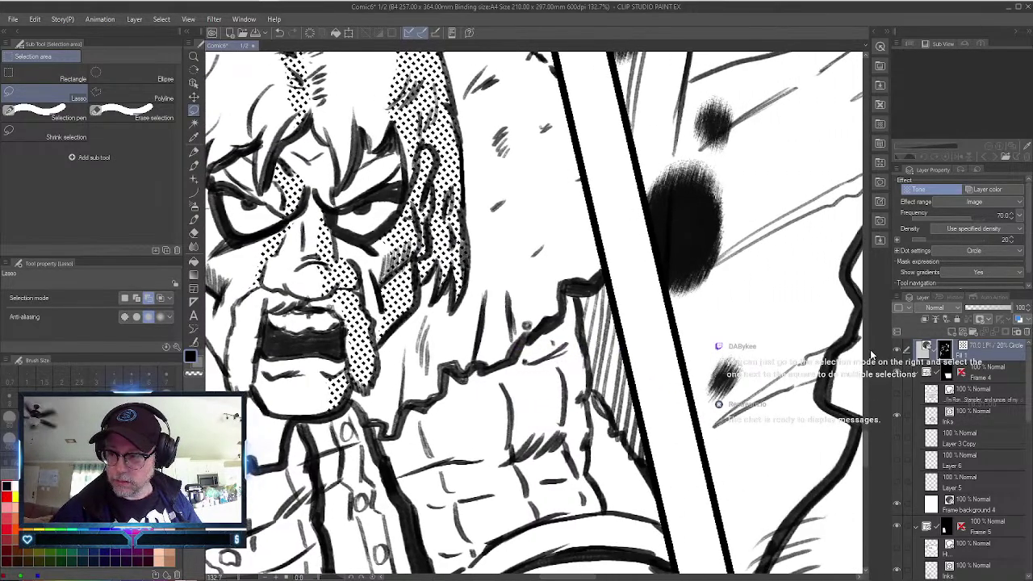
pyautogui.scroll(5, 855, 435)
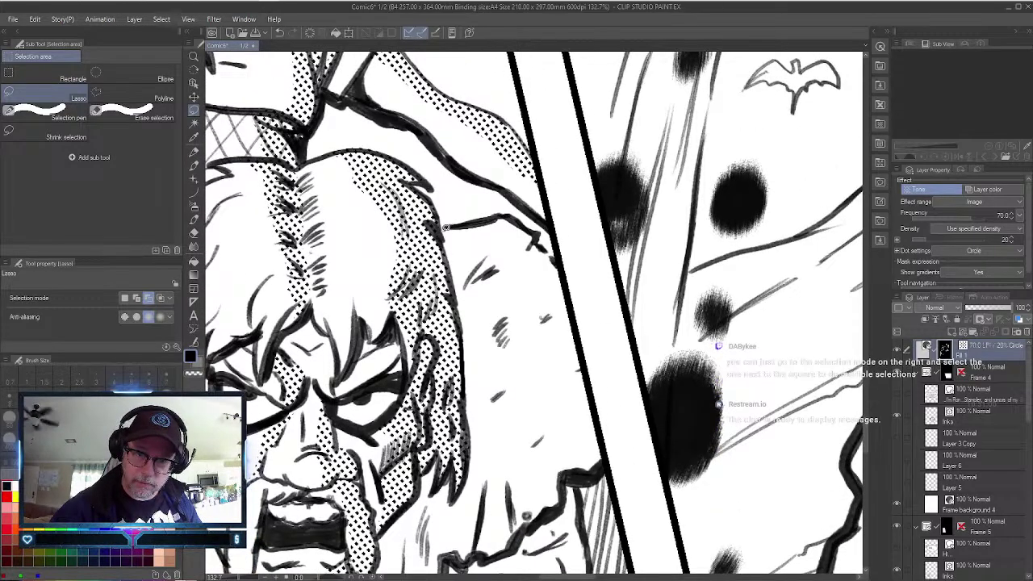
pyautogui.moveTo(445, 229)
pyautogui.mouseDown()
pyautogui.moveTo(476, 244)
pyautogui.moveTo(479, 270)
pyautogui.moveTo(508, 275)
pyautogui.moveTo(501, 339)
pyautogui.mouseUp()
pyautogui.moveTo(525, 395)
pyautogui.mouseDown()
pyautogui.moveTo(509, 434)
pyautogui.moveTo(516, 516)
pyautogui.moveTo(526, 521)
pyautogui.moveTo(597, 464)
pyautogui.moveTo(602, 440)
pyautogui.moveTo(565, 268)
pyautogui.moveTo(520, 219)
pyautogui.moveTo(489, 214)
pyautogui.moveTo(440, 227)
pyautogui.mouseUp()
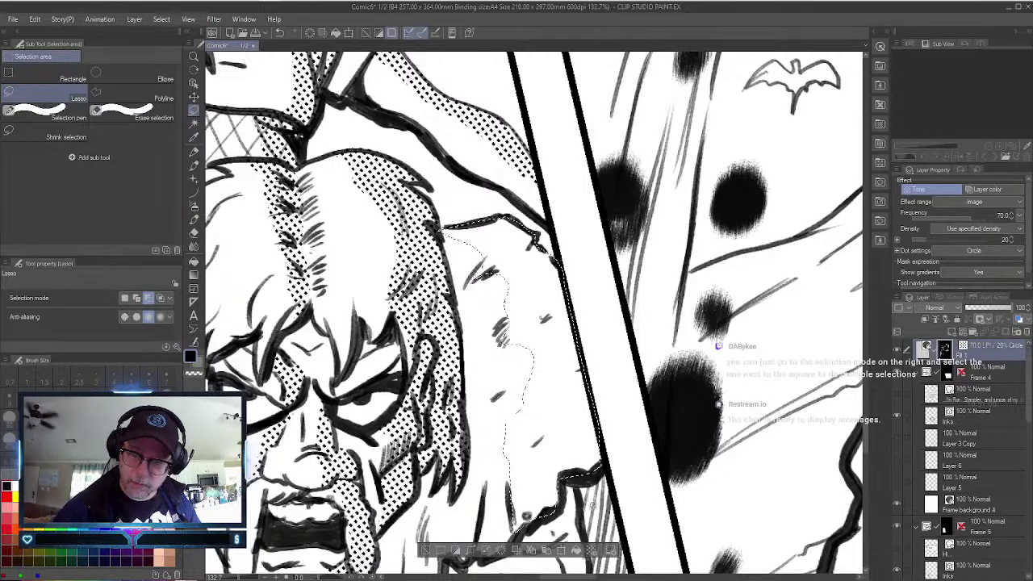
pyautogui.click(591, 550)
pyautogui.click(638, 250)
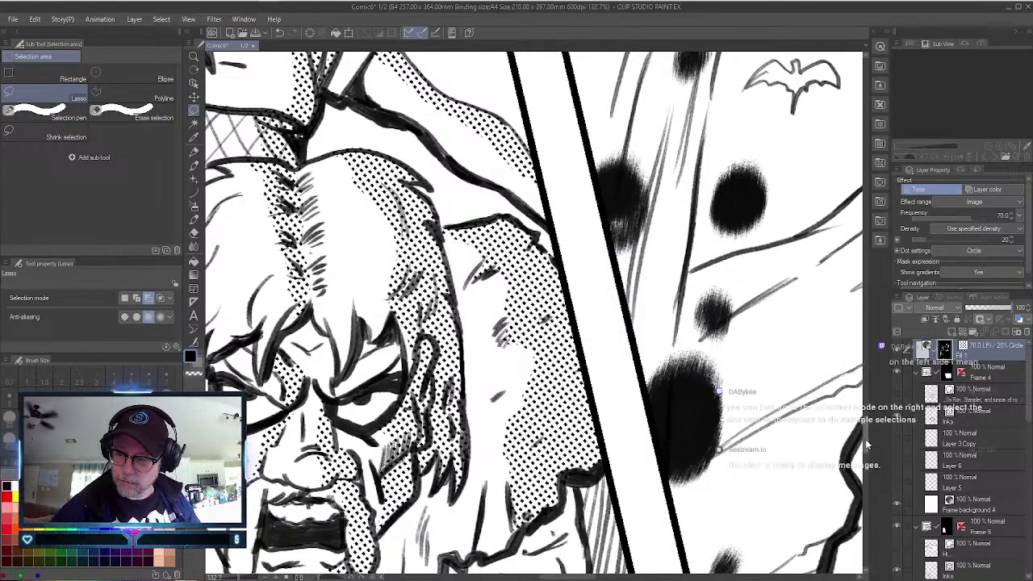
# Lasso the shadow cast on the man's chest beneath the ragged fur edge and down its outer side, filling it with 20% circle tone.
pyautogui.scroll(-5, 865, 437)
pyautogui.scroll(1, 865, 467)
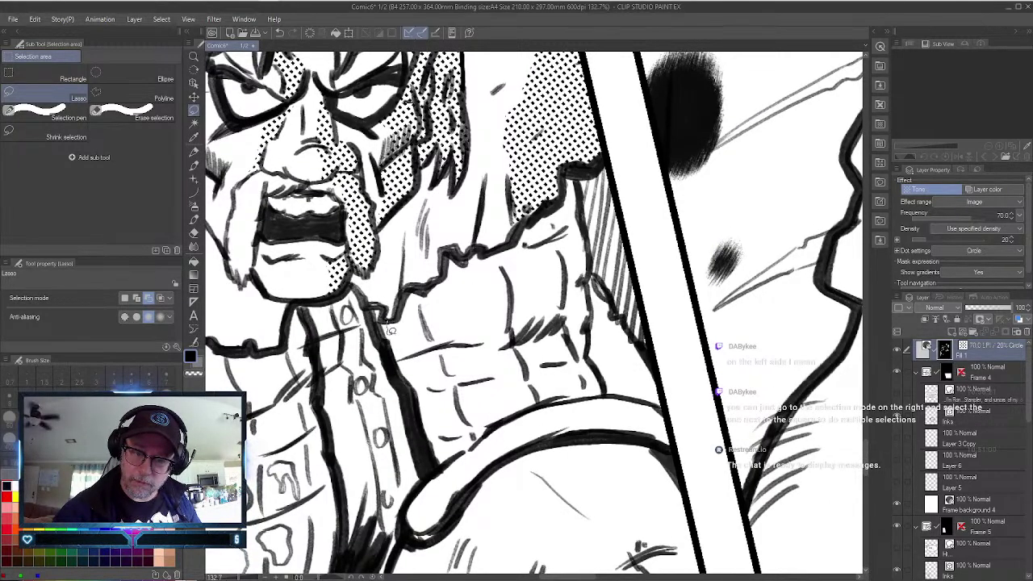
pyautogui.moveTo(433, 318)
pyautogui.mouseDown()
pyautogui.moveTo(507, 329)
pyautogui.moveTo(526, 350)
pyautogui.moveTo(540, 399)
pyautogui.moveTo(606, 391)
pyautogui.moveTo(589, 349)
pyautogui.moveTo(591, 255)
pyautogui.moveTo(576, 167)
pyautogui.moveTo(512, 238)
pyautogui.moveTo(451, 251)
pyautogui.moveTo(441, 275)
pyautogui.moveTo(411, 286)
pyautogui.moveTo(389, 321)
pyautogui.mouseUp()
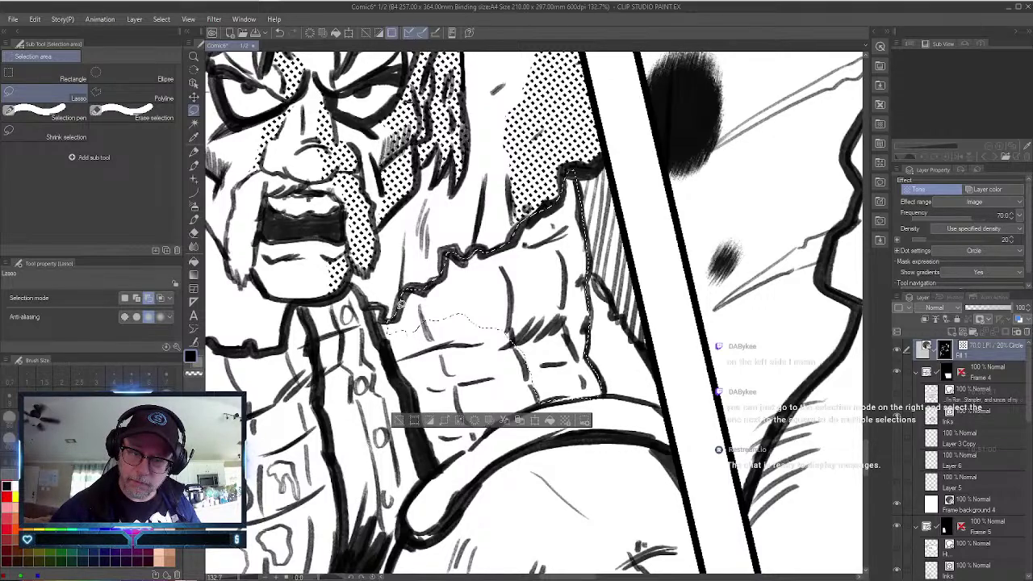
pyautogui.click(564, 420)
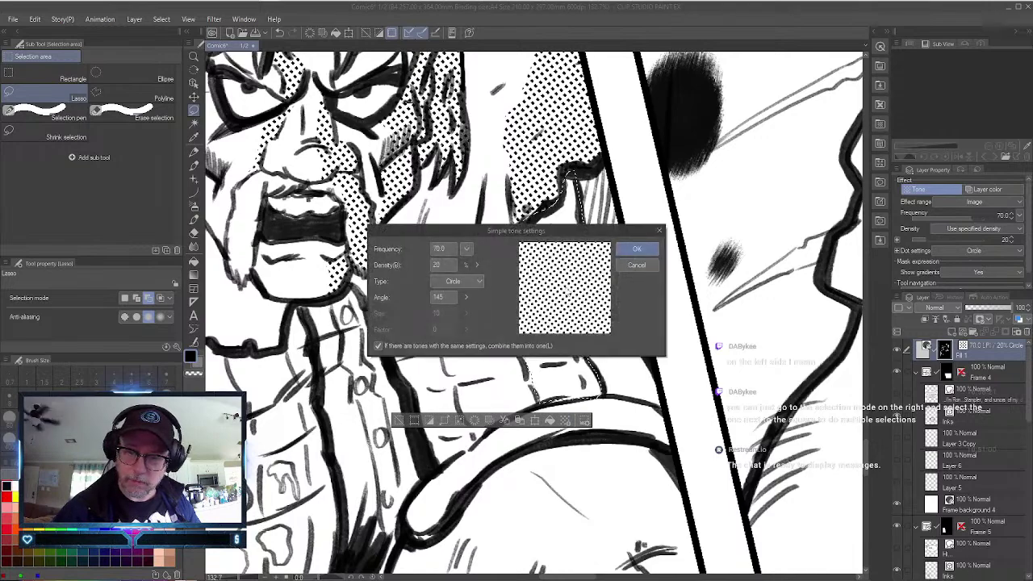
pyautogui.click(638, 250)
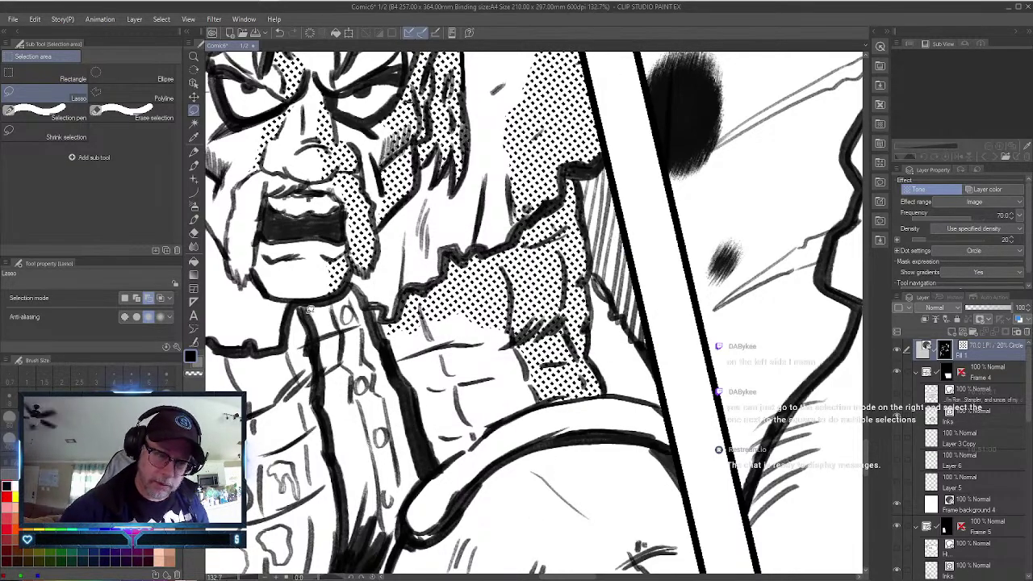
# Lasso the whole studded vertical strip below the man's chin and fill it with the same 20% circle tone.
pyautogui.moveTo(310, 310)
pyautogui.mouseDown()
pyautogui.moveTo(347, 555)
pyautogui.moveTo(383, 558)
pyautogui.moveTo(404, 543)
pyautogui.moveTo(427, 464)
pyautogui.moveTo(403, 371)
pyautogui.moveTo(361, 282)
pyautogui.moveTo(350, 275)
pyautogui.moveTo(309, 310)
pyautogui.mouseUp()
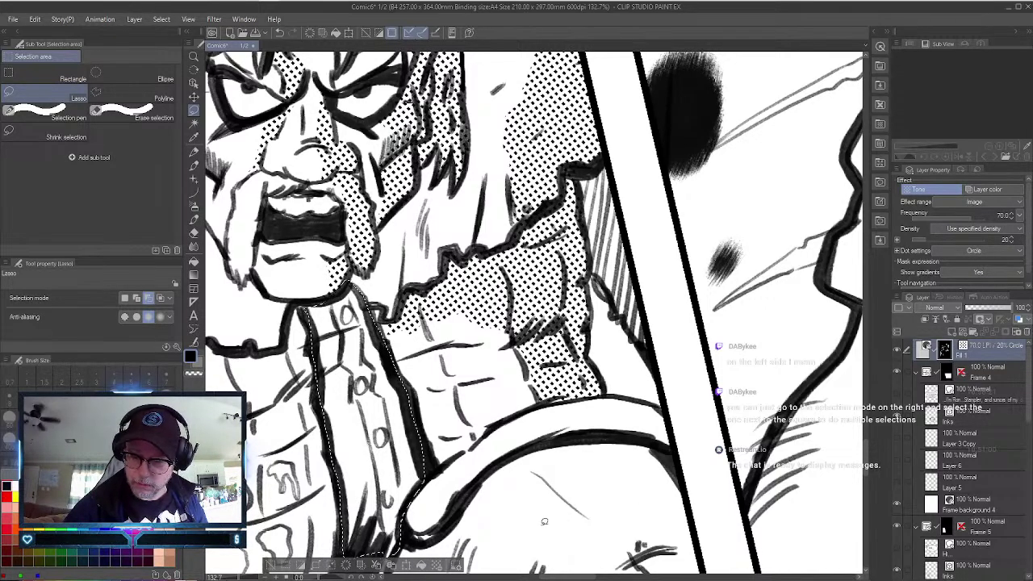
pyautogui.click(438, 565)
pyautogui.click(635, 249)
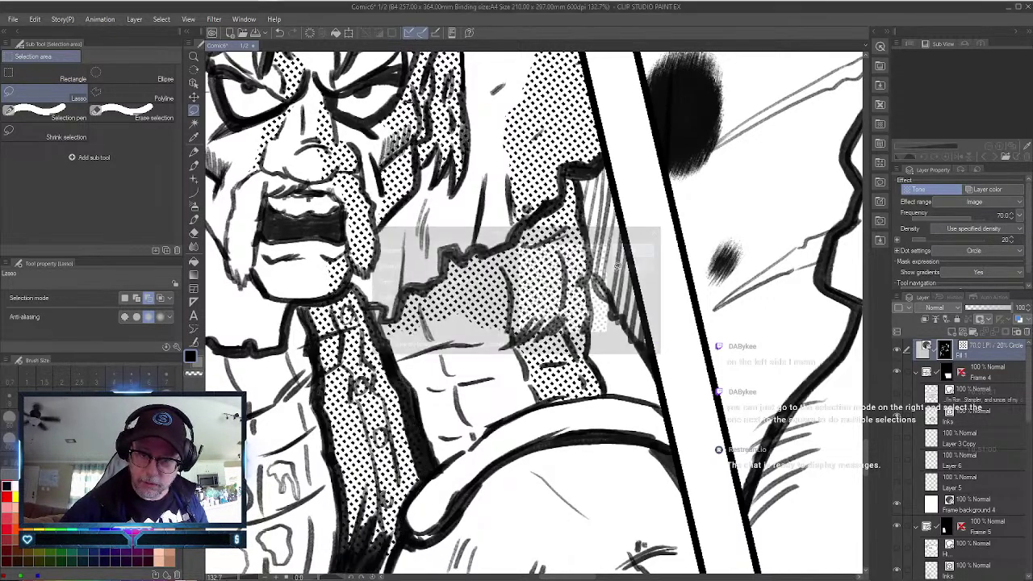
# Lasso the shaded right side of the rounded, banded form in the panel's lower-right corner and fill it with the 20% circle tone.
pyautogui.click(194, 57)
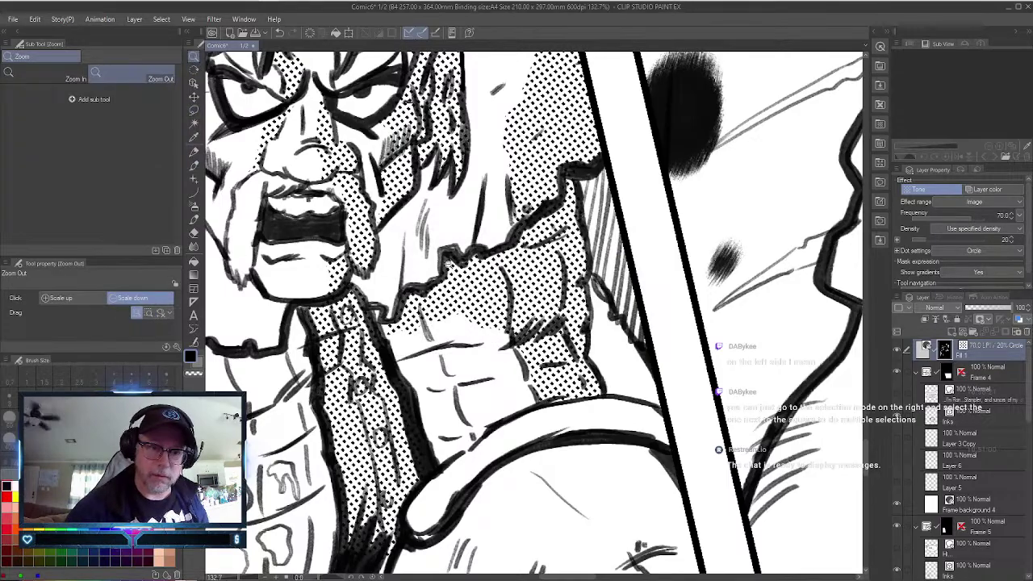
pyautogui.click(449, 268)
pyautogui.scroll(5, 512, 385)
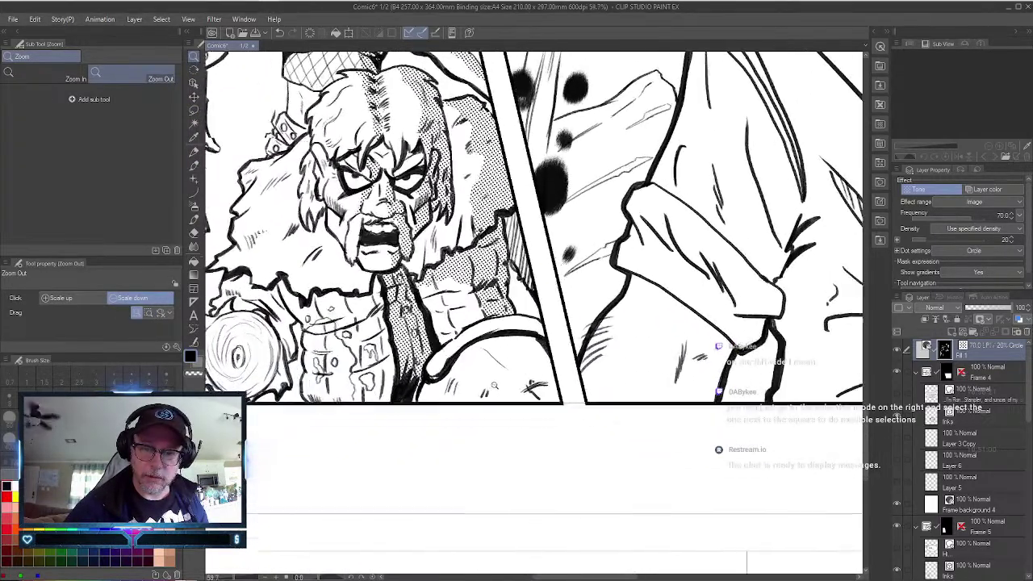
pyautogui.click(194, 110)
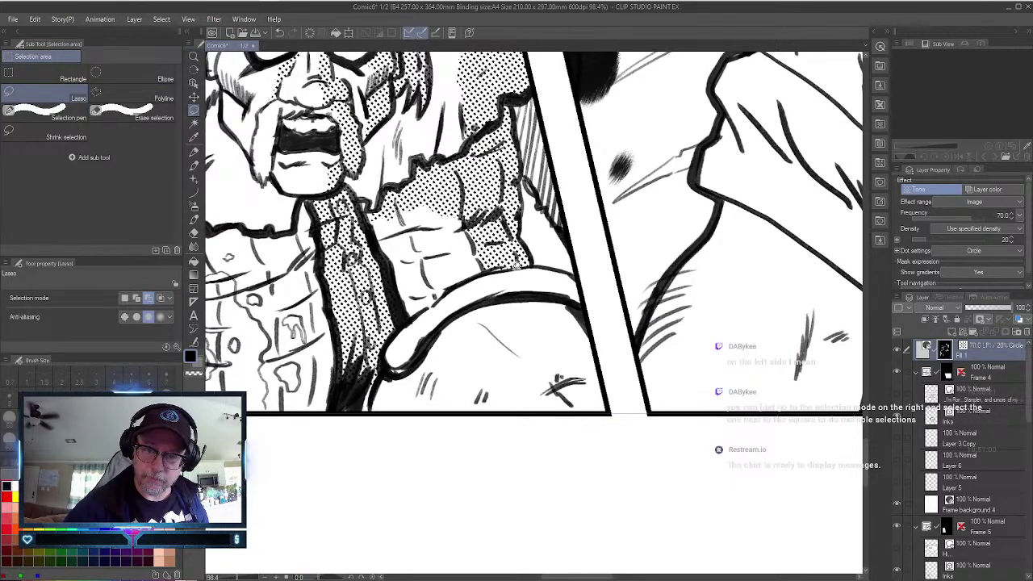
pyautogui.moveTo(529, 281)
pyautogui.mouseDown()
pyautogui.moveTo(468, 310)
pyautogui.moveTo(546, 390)
pyautogui.moveTo(589, 413)
pyautogui.moveTo(610, 405)
pyautogui.moveTo(599, 354)
pyautogui.mouseUp()
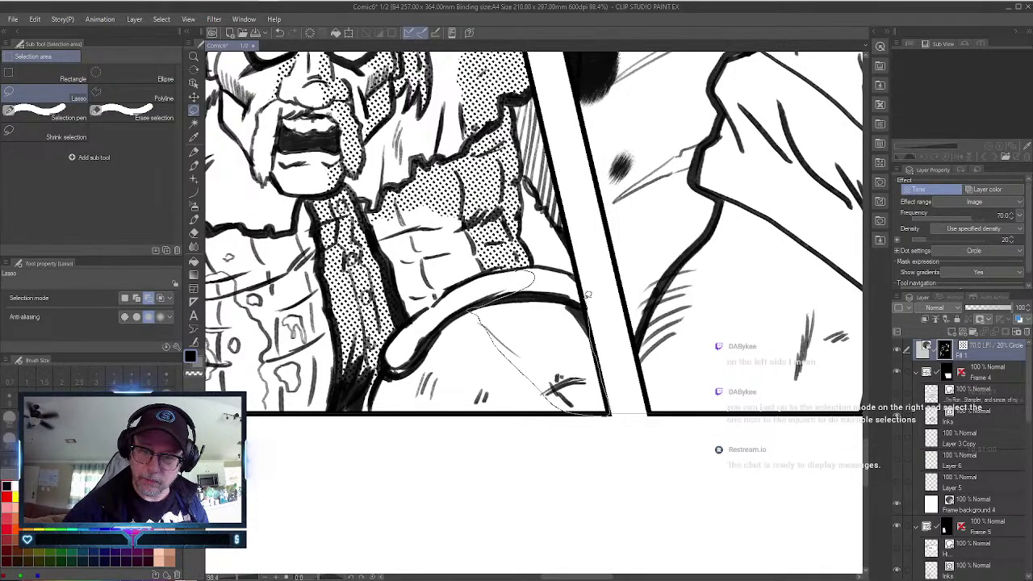
pyautogui.moveTo(588, 296)
pyautogui.mouseDown()
pyautogui.moveTo(575, 273)
pyautogui.moveTo(523, 267)
pyautogui.mouseUp()
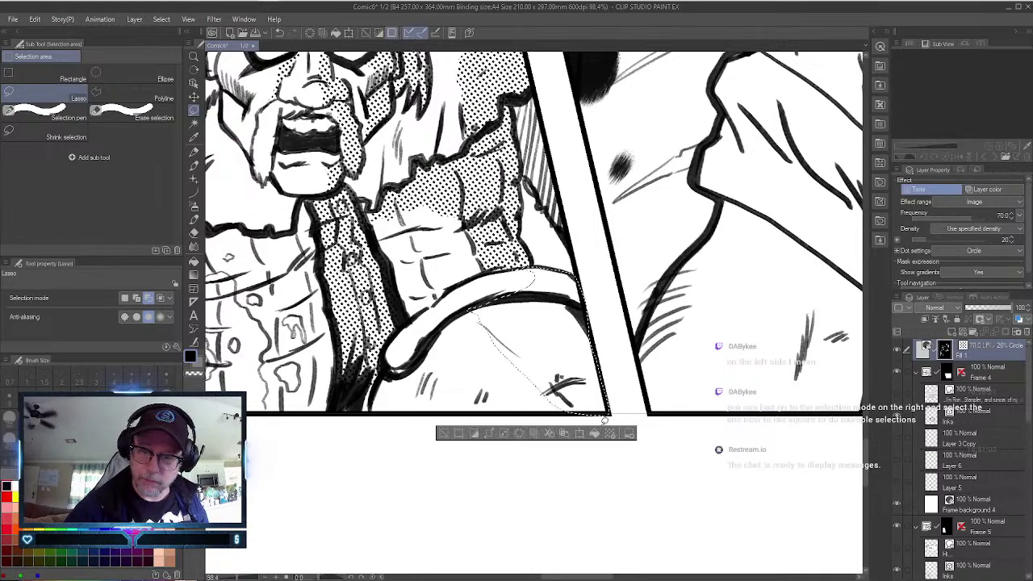
pyautogui.click(610, 433)
pyautogui.click(639, 247)
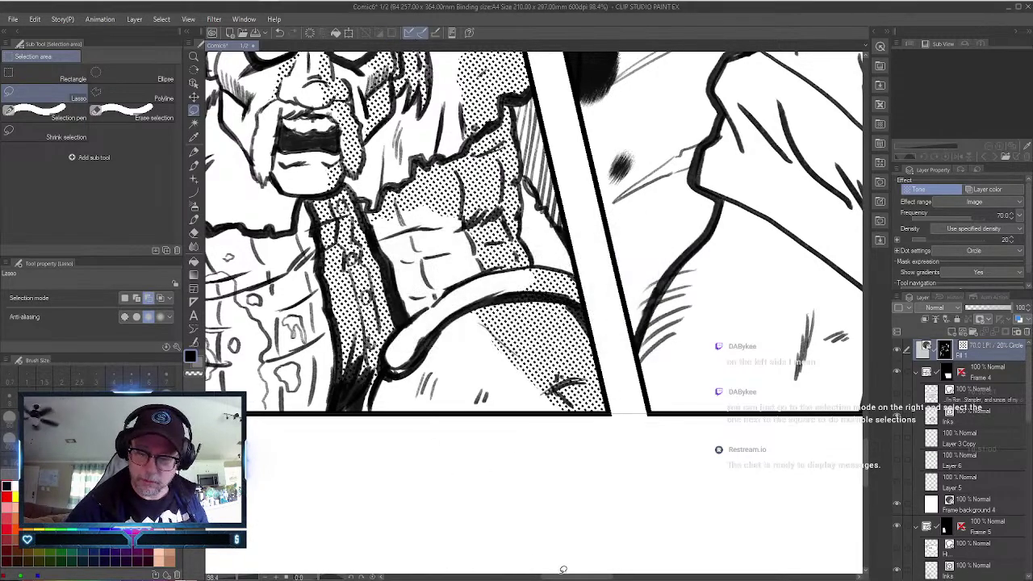
# Lasso the shadow beneath the ragged fur collar across the man's chest and outer shoulder, filling it with the 70.0-frequency, 20% circle tone.
pyautogui.moveTo(563, 570); pyautogui.dragTo(532, 571)
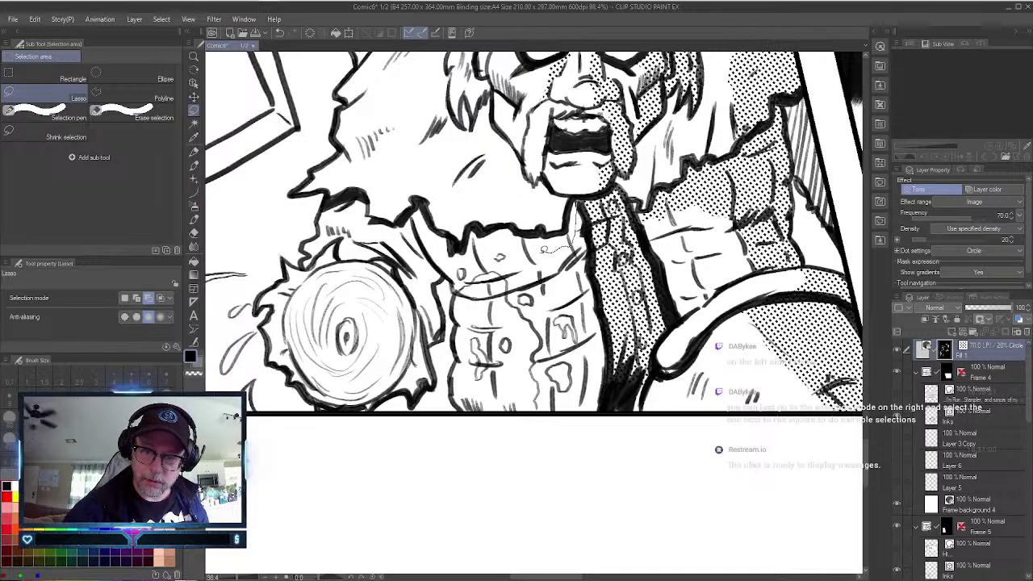
pyautogui.moveTo(502, 244); pyautogui.dragTo(475, 257)
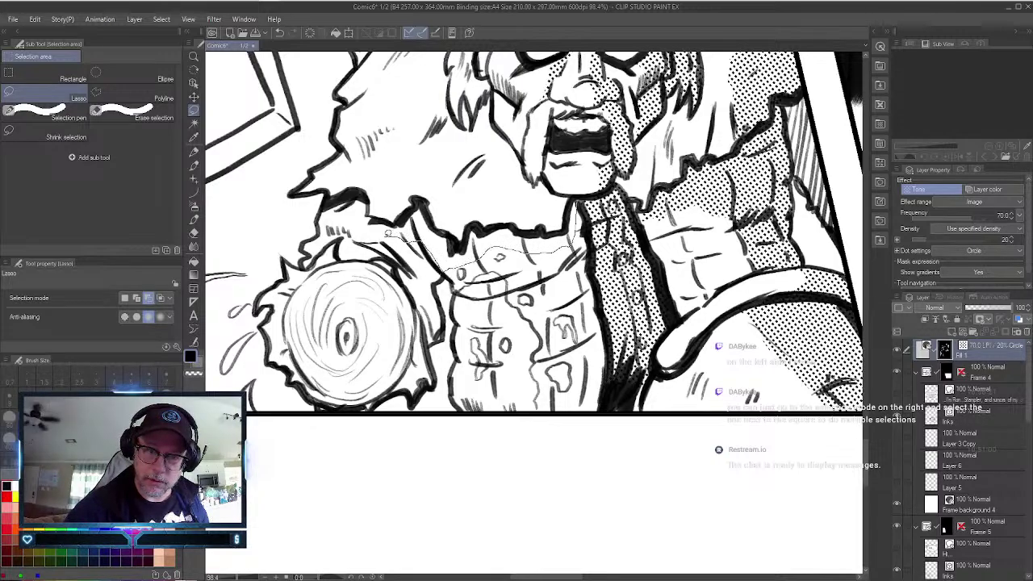
pyautogui.moveTo(320, 226)
pyautogui.mouseDown()
pyautogui.moveTo(357, 189)
pyautogui.moveTo(379, 215)
pyautogui.moveTo(424, 201)
pyautogui.moveTo(436, 226)
pyautogui.moveTo(461, 233)
pyautogui.moveTo(472, 222)
pyautogui.moveTo(569, 229)
pyautogui.moveTo(595, 194)
pyautogui.mouseUp()
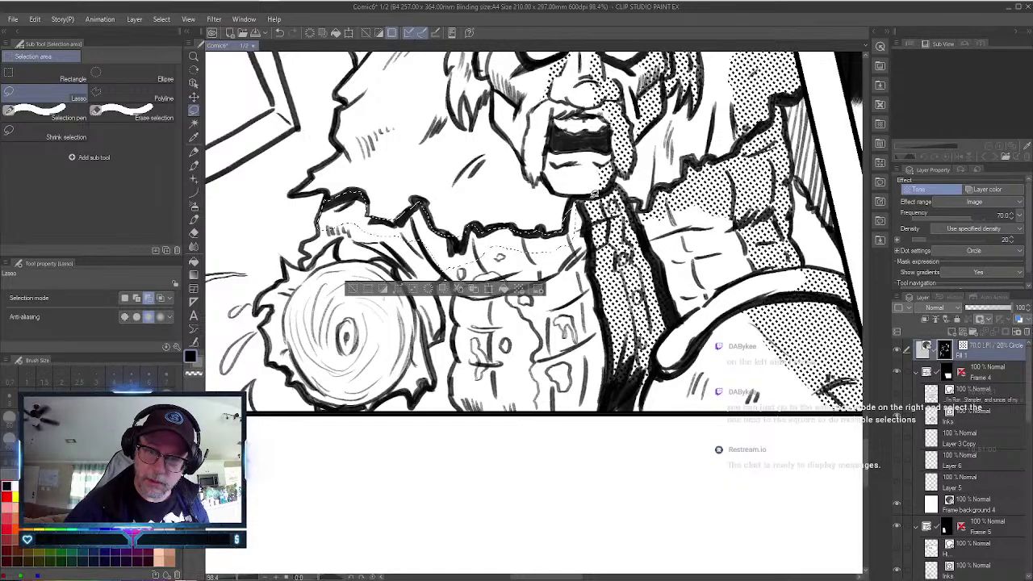
pyautogui.click(518, 287)
pyautogui.click(648, 242)
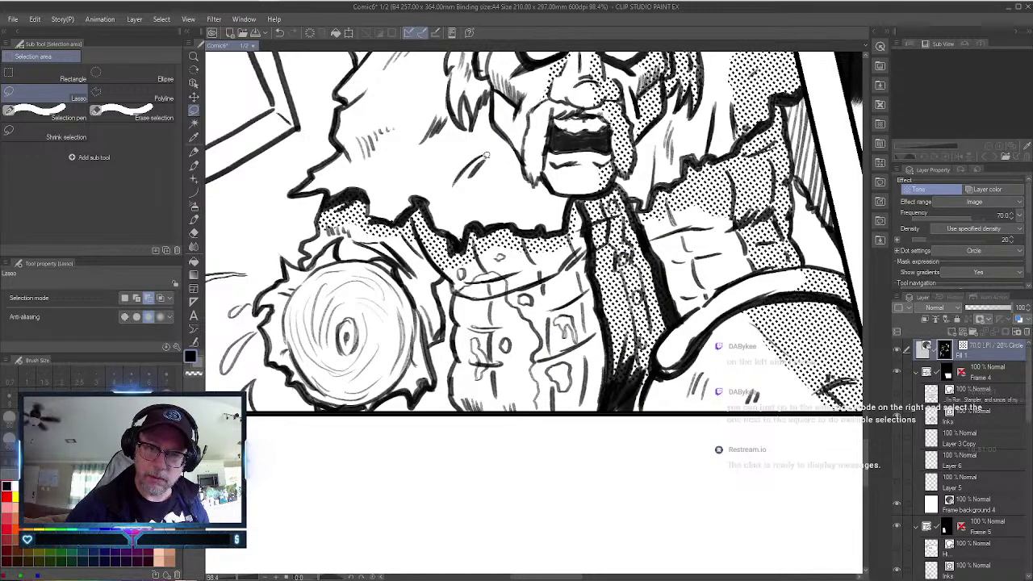
# Lasso a narrow sliver around the small diagonal crease in the fur collar and fill it with 20% circle tone.
pyautogui.moveTo(476, 158)
pyautogui.mouseDown()
pyautogui.moveTo(453, 185)
pyautogui.moveTo(460, 192)
pyautogui.moveTo(488, 176)
pyautogui.moveTo(500, 151)
pyautogui.moveTo(481, 155)
pyautogui.mouseUp()
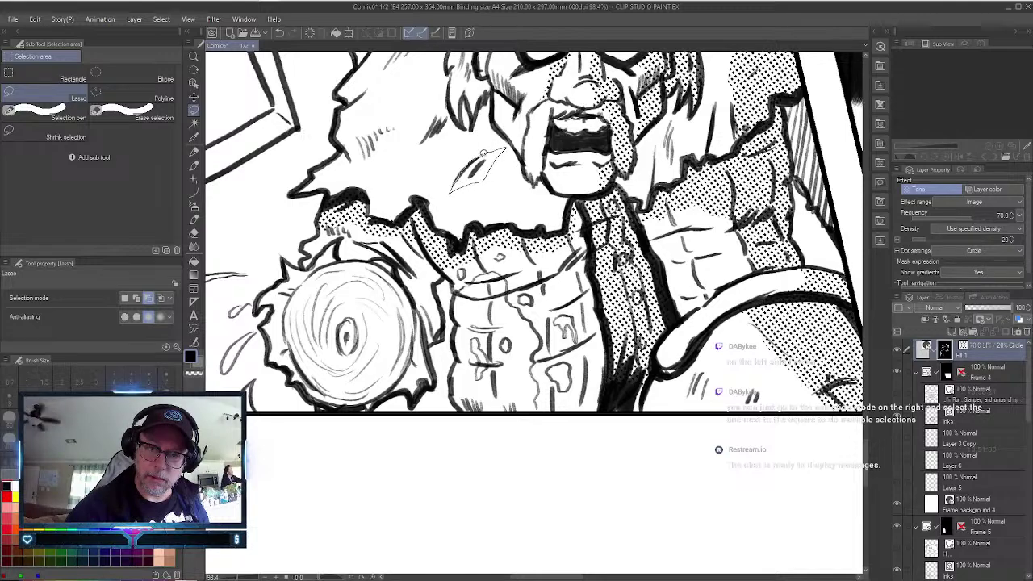
pyautogui.click(549, 211)
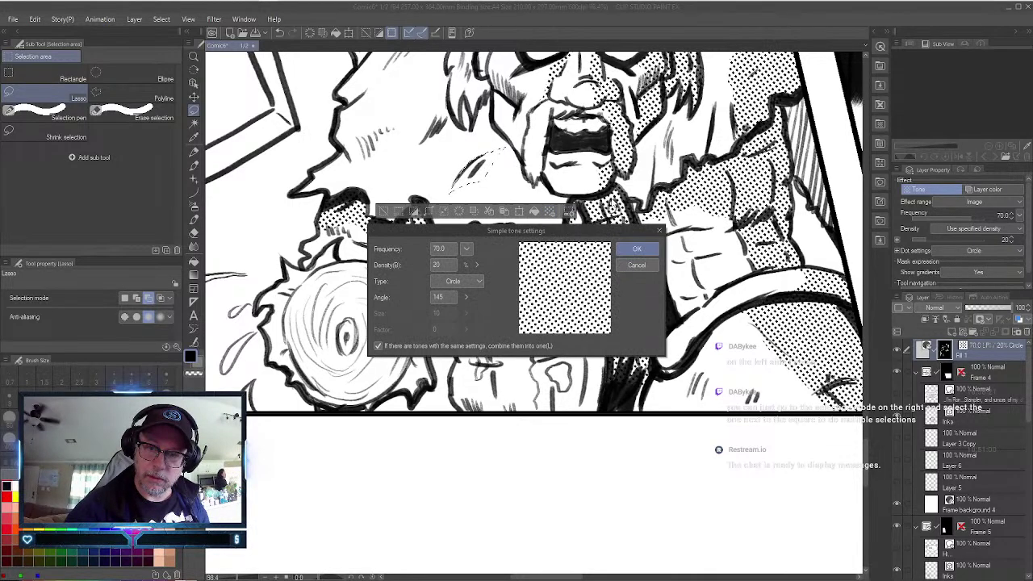
pyautogui.click(639, 247)
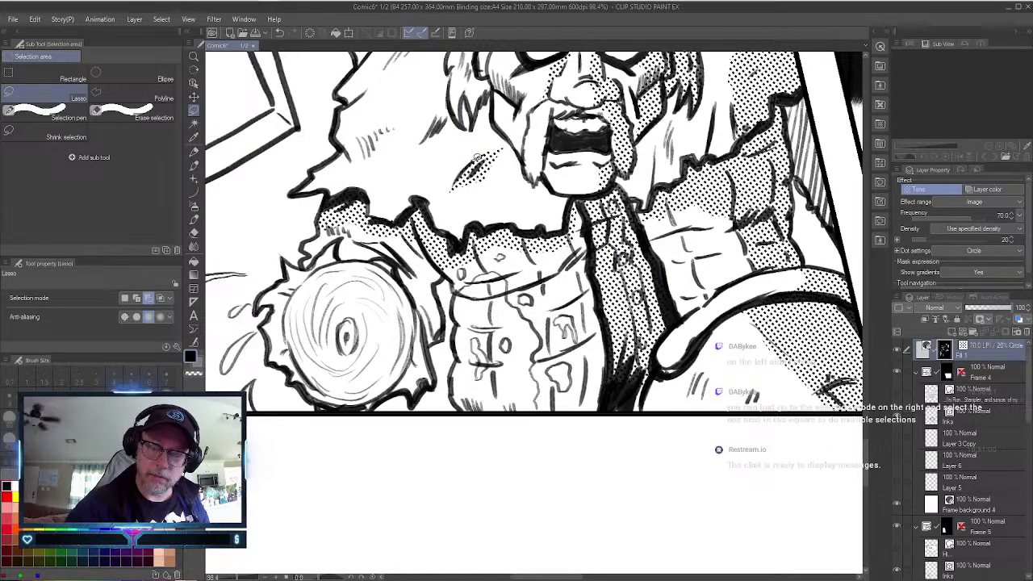
# Lasso the fur strip running from beside the man's hair down to his chin on his shaded side, filling it with 20% circle tone.
pyautogui.scroll(5, 865, 452)
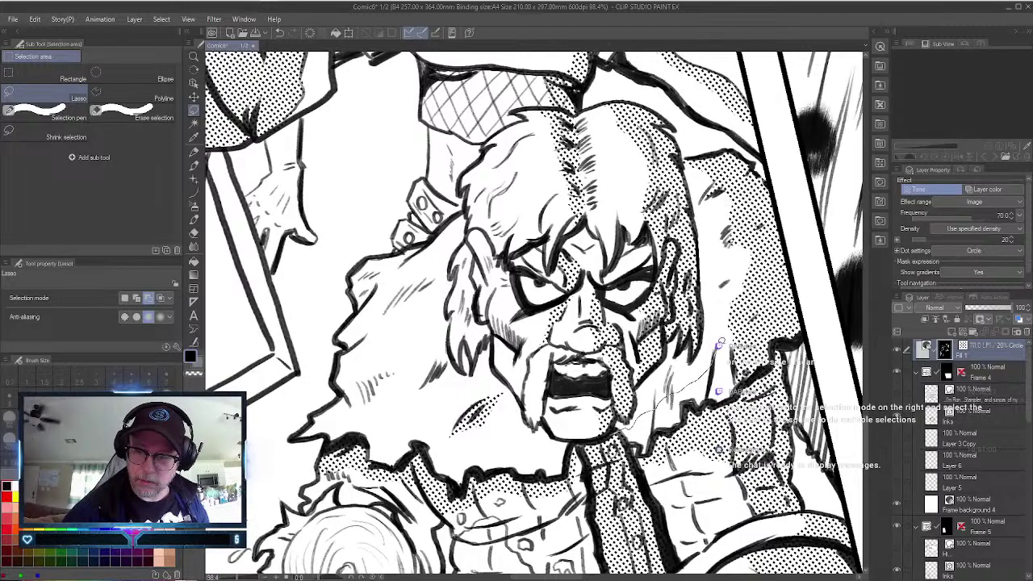
pyautogui.moveTo(713, 212)
pyautogui.mouseDown()
pyautogui.moveTo(689, 156)
pyautogui.moveTo(678, 164)
pyautogui.moveTo(660, 331)
pyautogui.moveTo(668, 311)
pyautogui.moveTo(628, 420)
pyautogui.moveTo(628, 401)
pyautogui.moveTo(612, 438)
pyautogui.mouseUp()
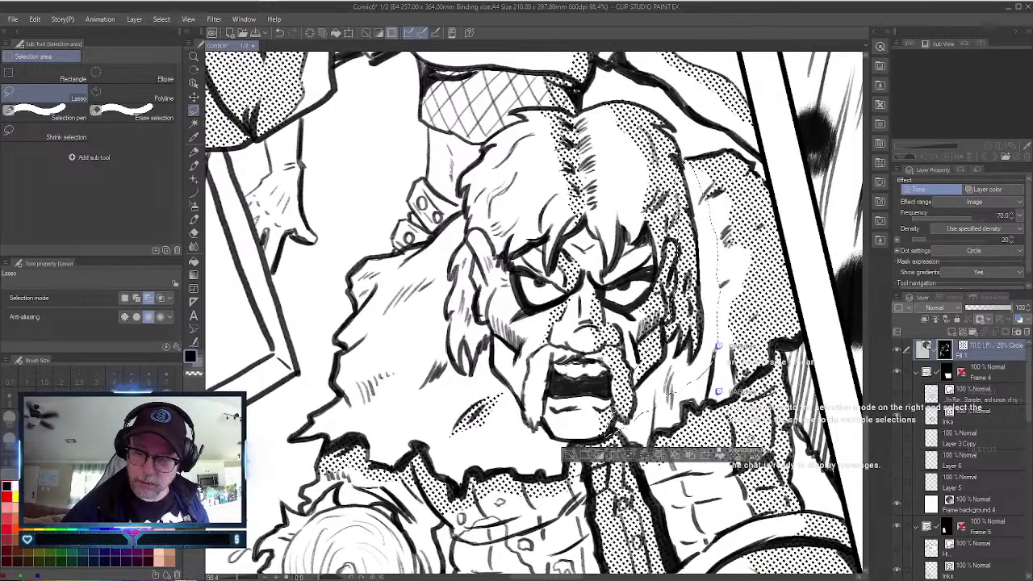
pyautogui.click(700, 454)
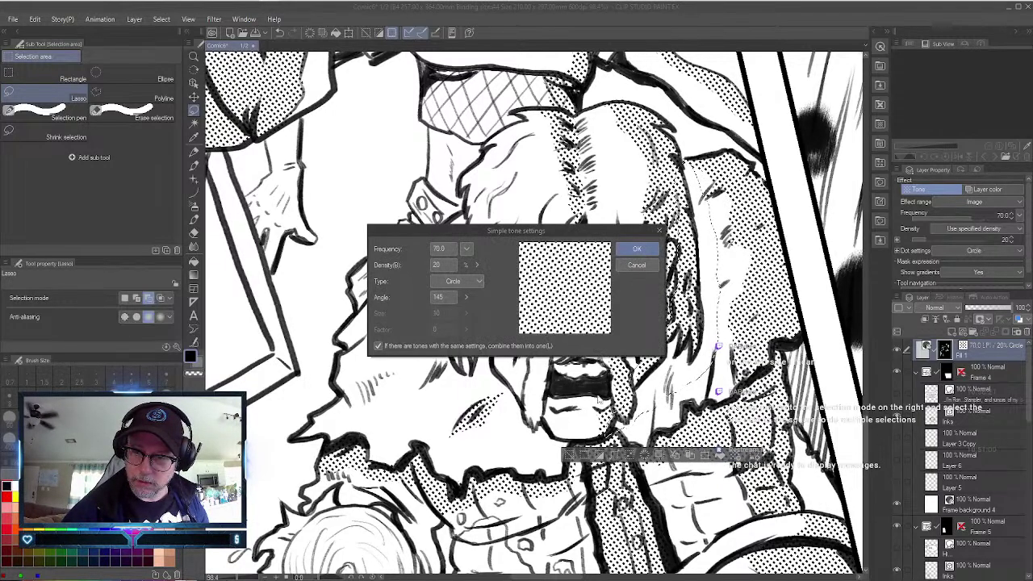
pyautogui.click(637, 246)
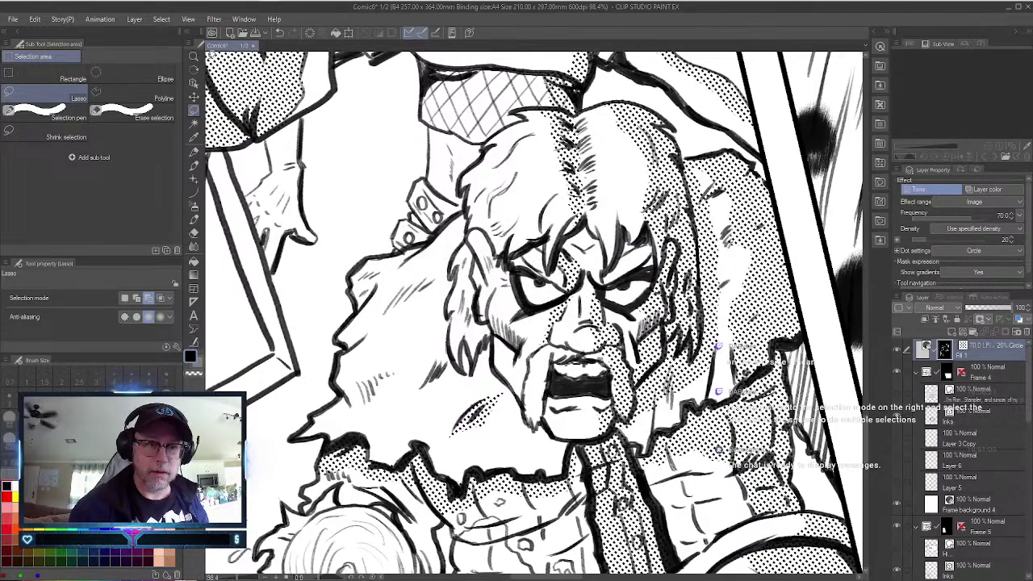
# Lasso the whole round wood-grain disc at the end of the man's arm and apply the 70.0-frequency, 20% circle tone.
pyautogui.press('/')
pyautogui.click(481, 511)
pyautogui.click(480, 511)
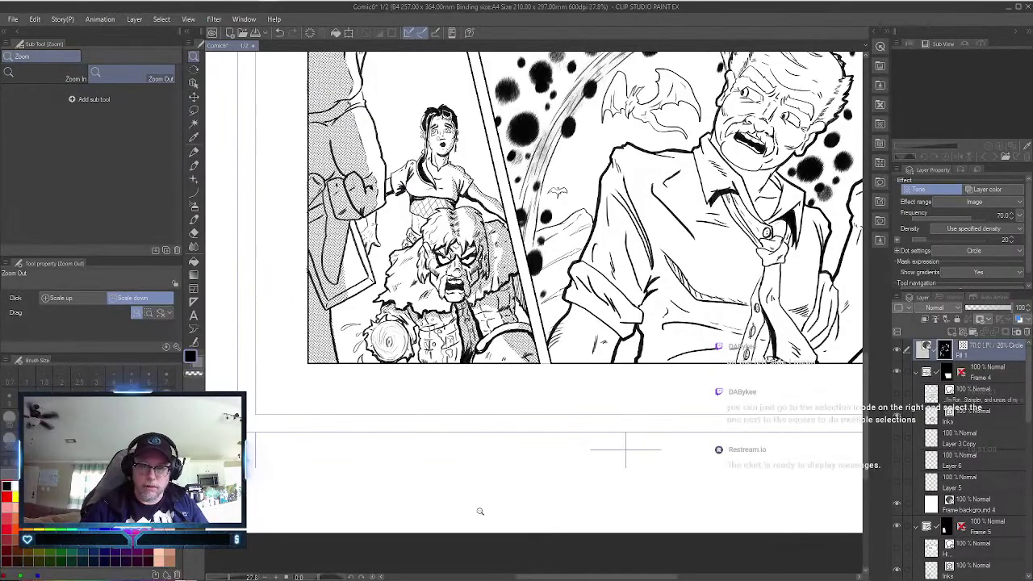
pyautogui.scroll(8, 390, 339)
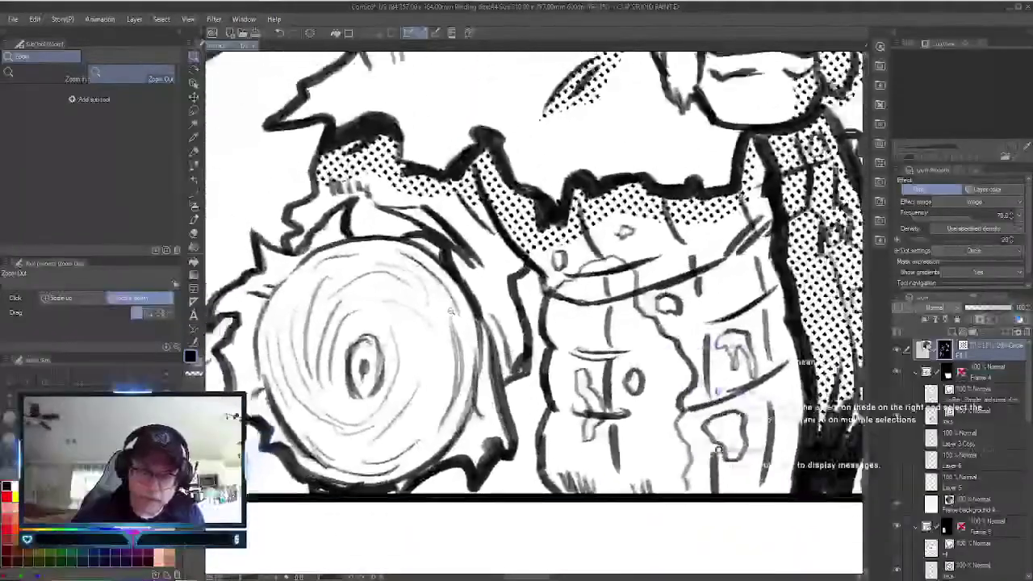
pyautogui.click(194, 110)
pyautogui.moveTo(310, 256)
pyautogui.mouseDown()
pyautogui.moveTo(274, 313)
pyautogui.moveTo(267, 353)
pyautogui.moveTo(323, 454)
pyautogui.mouseUp()
pyautogui.moveTo(376, 471)
pyautogui.mouseDown()
pyautogui.moveTo(435, 447)
pyautogui.moveTo(474, 371)
pyautogui.moveTo(465, 294)
pyautogui.moveTo(429, 252)
pyautogui.moveTo(389, 236)
pyautogui.moveTo(342, 239)
pyautogui.moveTo(309, 260)
pyautogui.moveTo(363, 469)
pyautogui.mouseUp()
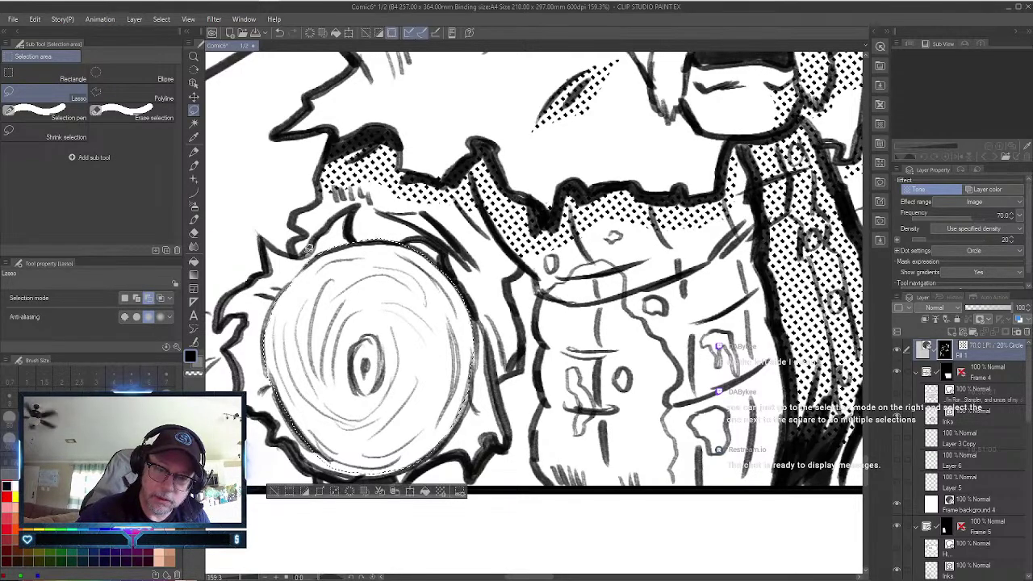
pyautogui.click(442, 494)
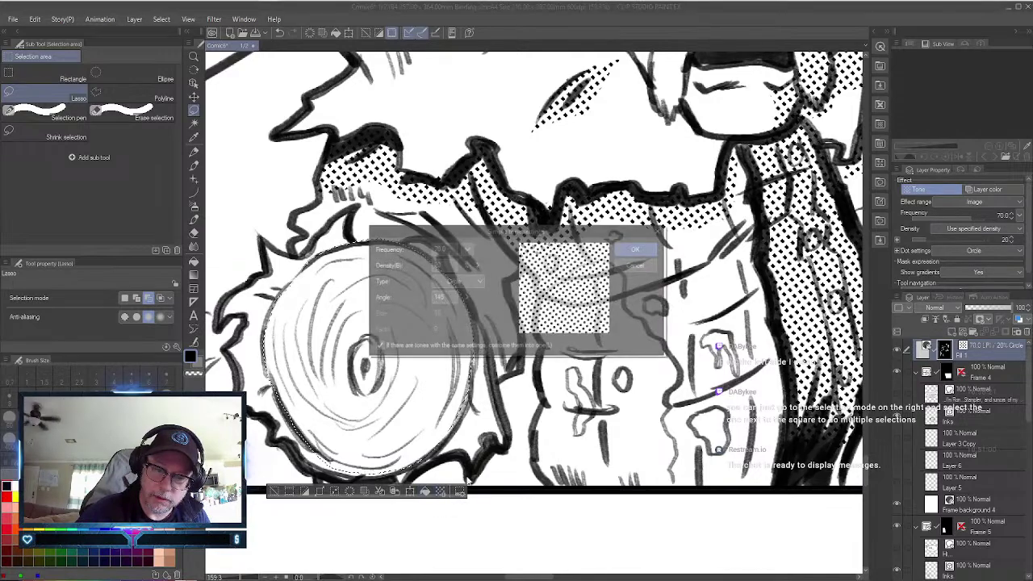
pyautogui.click(646, 249)
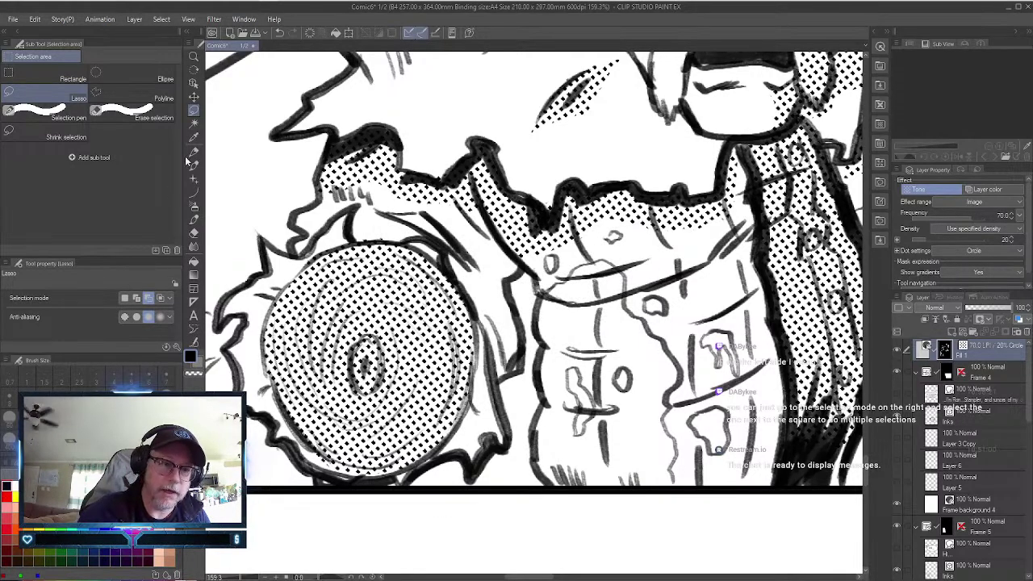
# Erase the tone inside the small oval at the center of the wood-grain disc with the Vector eraser.
pyautogui.click(194, 233)
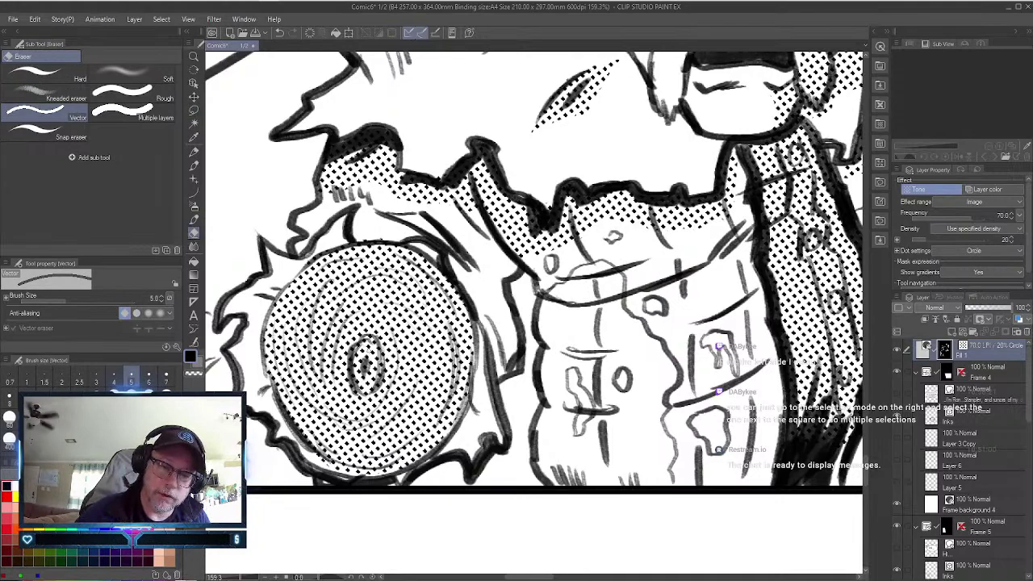
pyautogui.moveTo(361, 349); pyautogui.dragTo(360, 385)
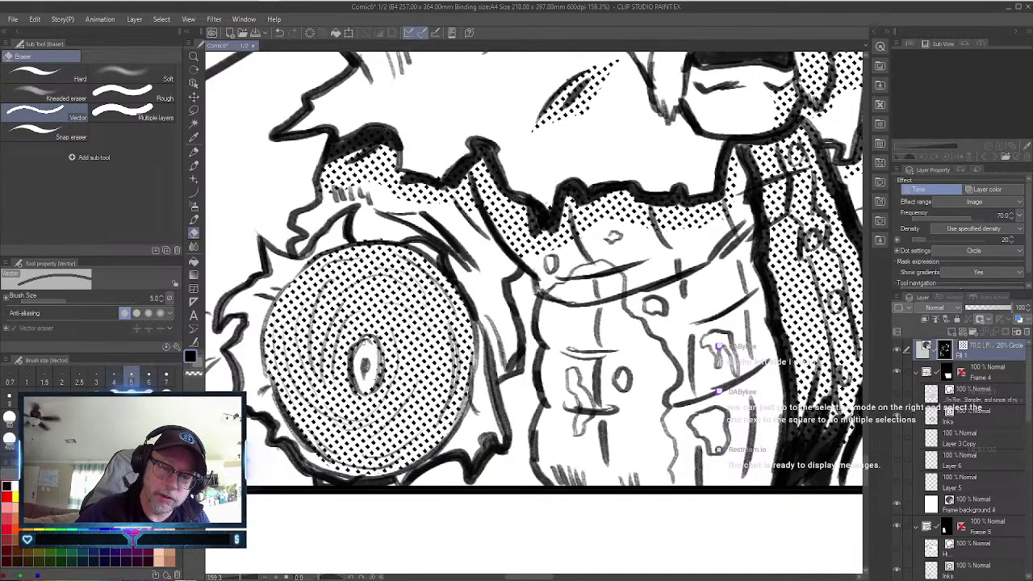
pyautogui.click(194, 55)
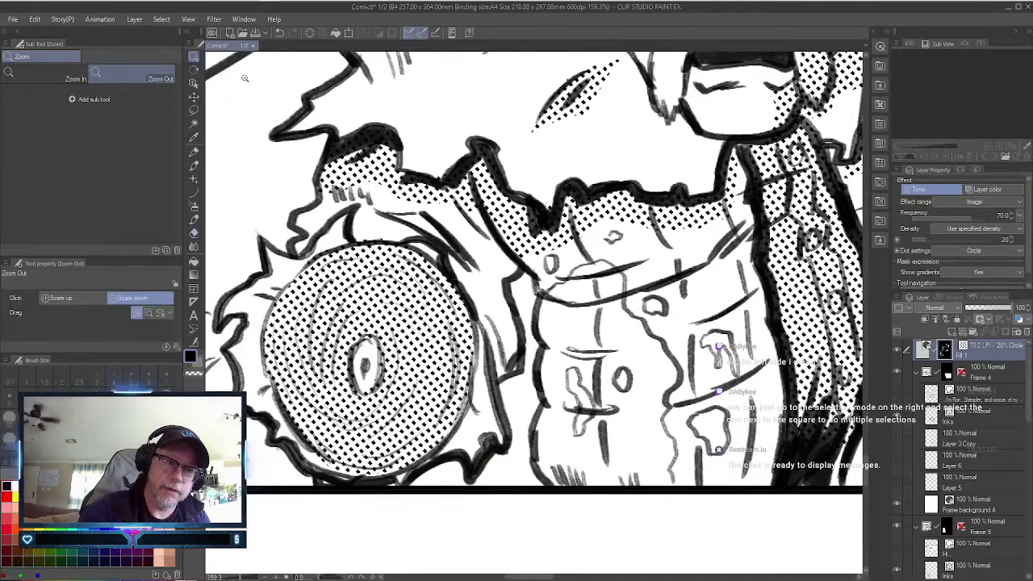
pyautogui.click(581, 359)
pyautogui.click(611, 420)
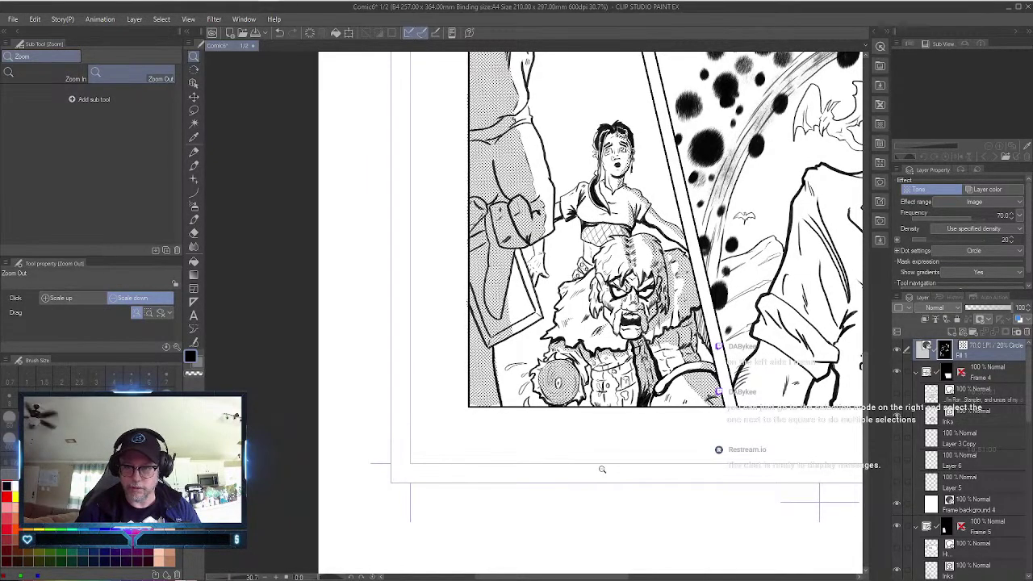
# Lasso the underside of the woman's sleeve and upper arm beside the large fist, filling it with 20% circle tone.
pyautogui.moveTo(567, 185); pyautogui.dragTo(231, 187)
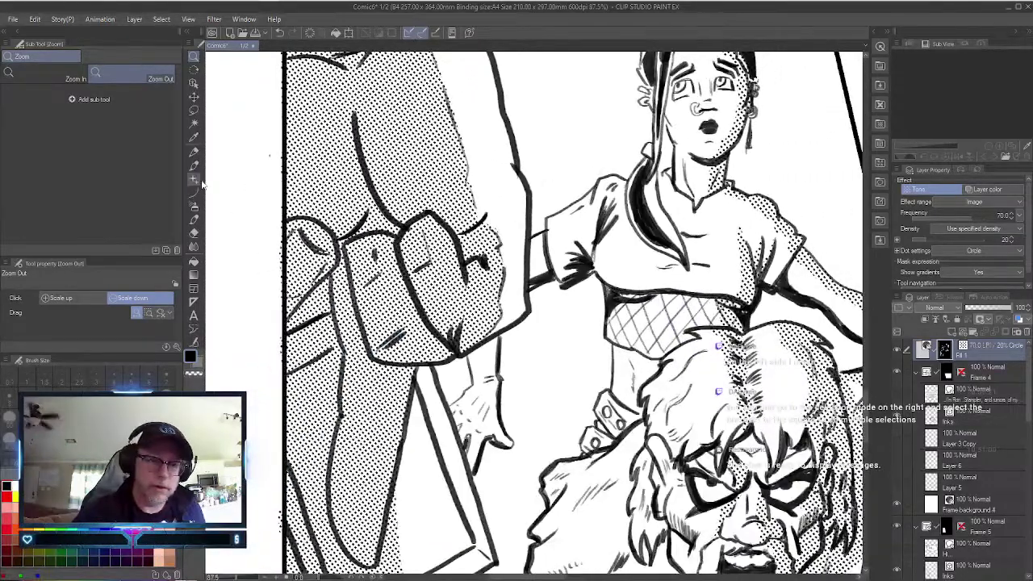
pyautogui.click(196, 111)
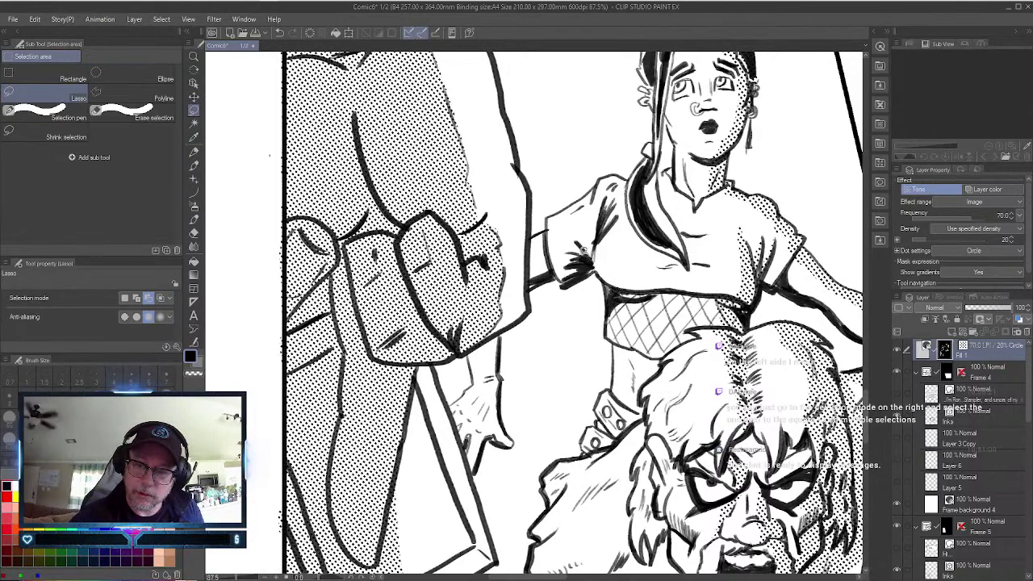
pyautogui.moveTo(578, 250)
pyautogui.mouseDown()
pyautogui.moveTo(529, 272)
pyautogui.moveTo(529, 289)
pyautogui.moveTo(559, 274)
pyautogui.moveTo(581, 279)
pyautogui.moveTo(597, 257)
pyautogui.mouseUp()
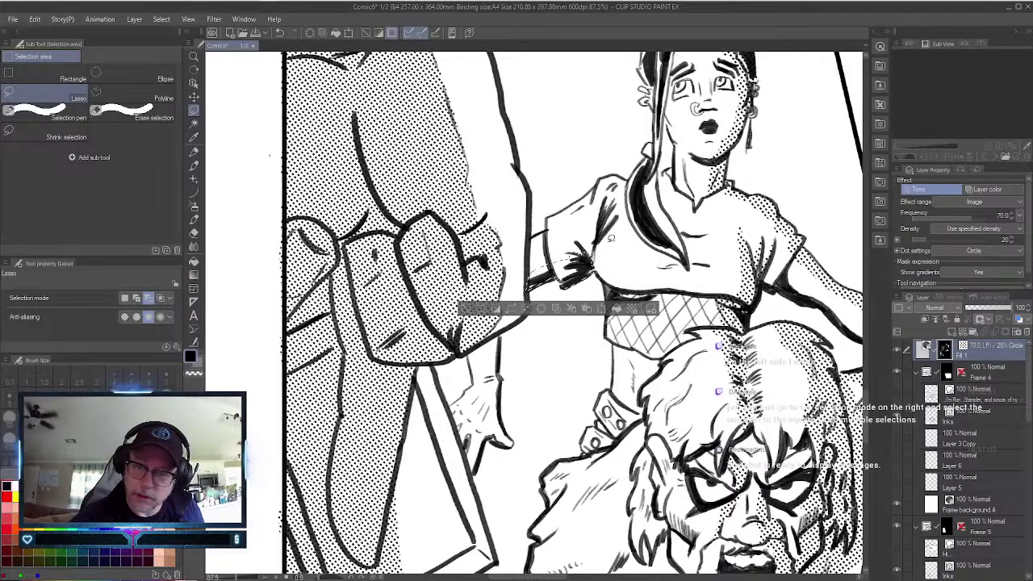
pyautogui.click(616, 308)
pyautogui.click(650, 247)
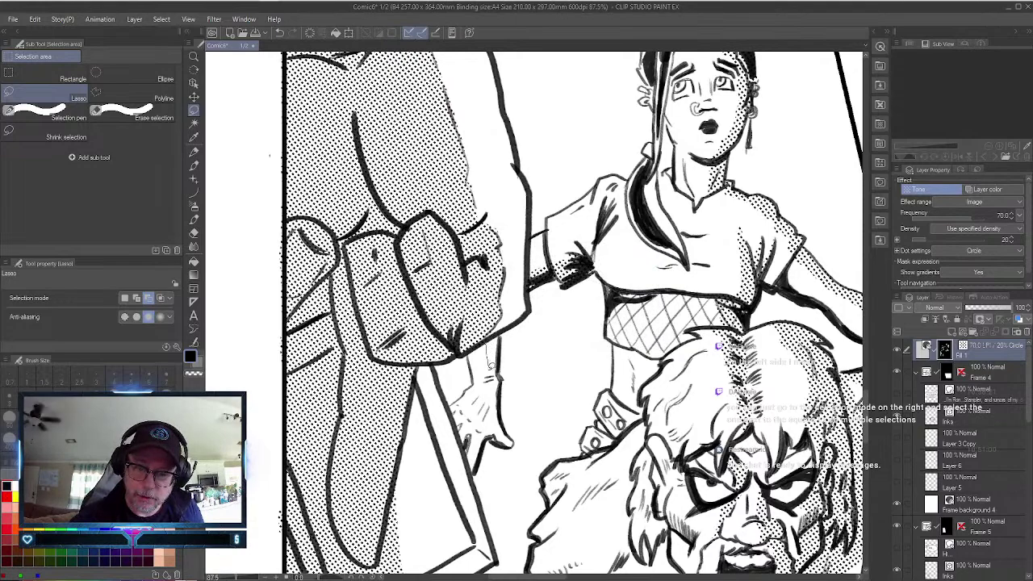
# Lasso the shaded side of the woman's forearm and hand below the large fist and apply the 20% circle tone.
pyautogui.moveTo(490, 368)
pyautogui.mouseDown()
pyautogui.moveTo(493, 404)
pyautogui.moveTo(473, 468)
pyautogui.moveTo(488, 440)
pyautogui.moveTo(516, 438)
pyautogui.moveTo(500, 395)
pyautogui.moveTo(505, 332)
pyautogui.moveTo(487, 340)
pyautogui.mouseUp()
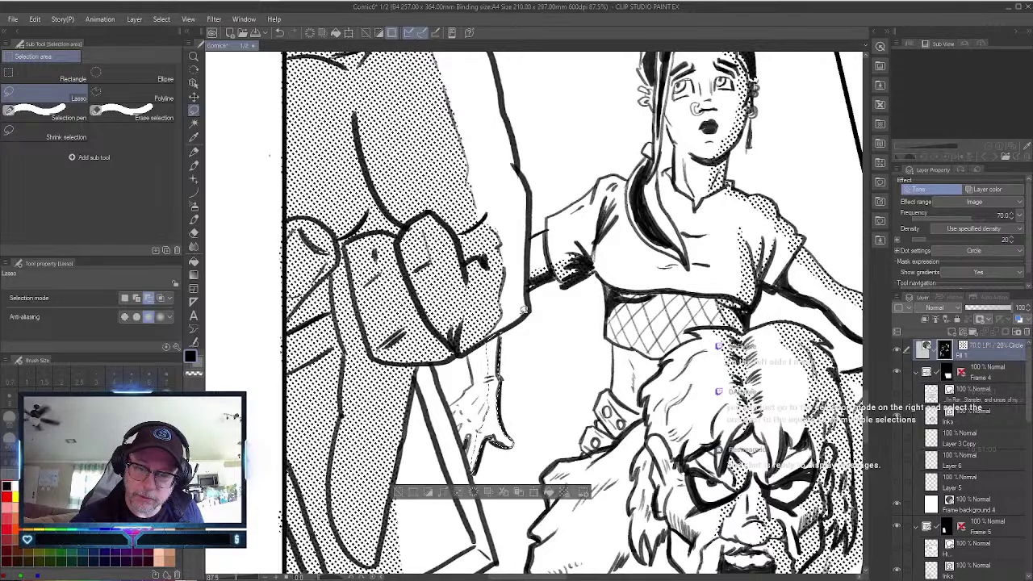
pyautogui.click(563, 492)
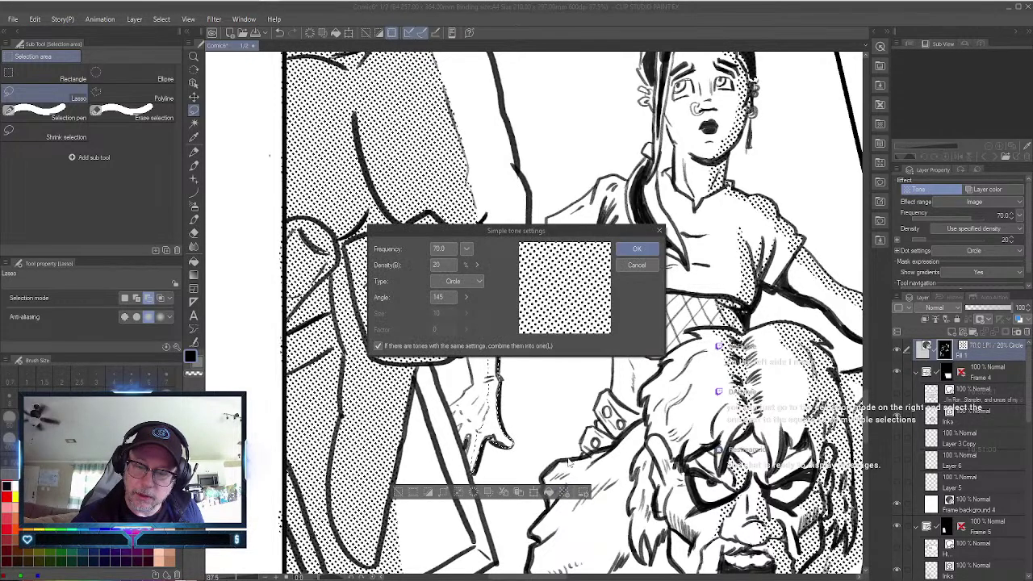
pyautogui.click(641, 249)
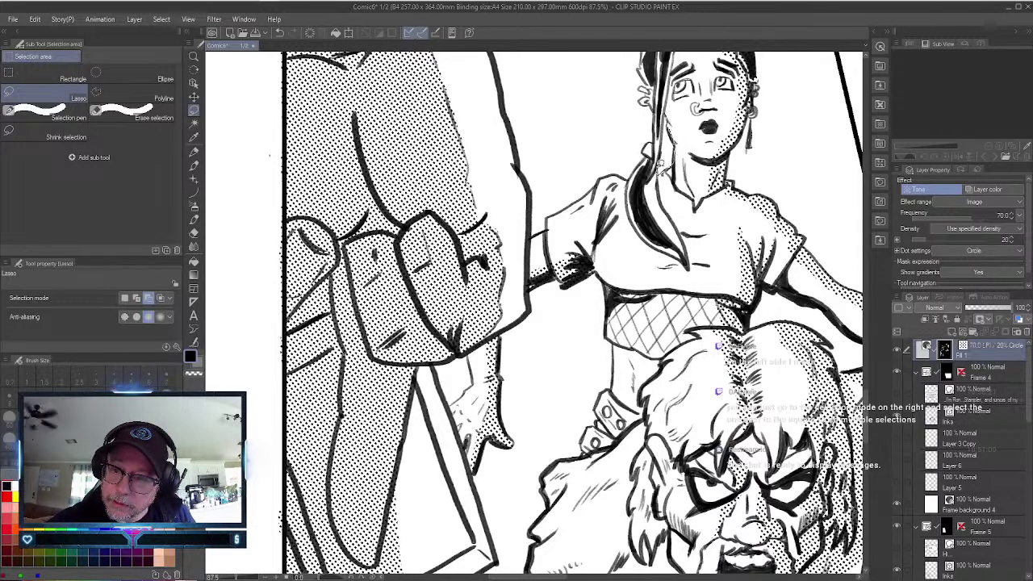
# Lasso the narrow strip of the woman's cheek and neck beside her long hair lock, filling it with 20% circle tone.
pyautogui.moveTo(663, 145); pyautogui.dragTo(666, 110)
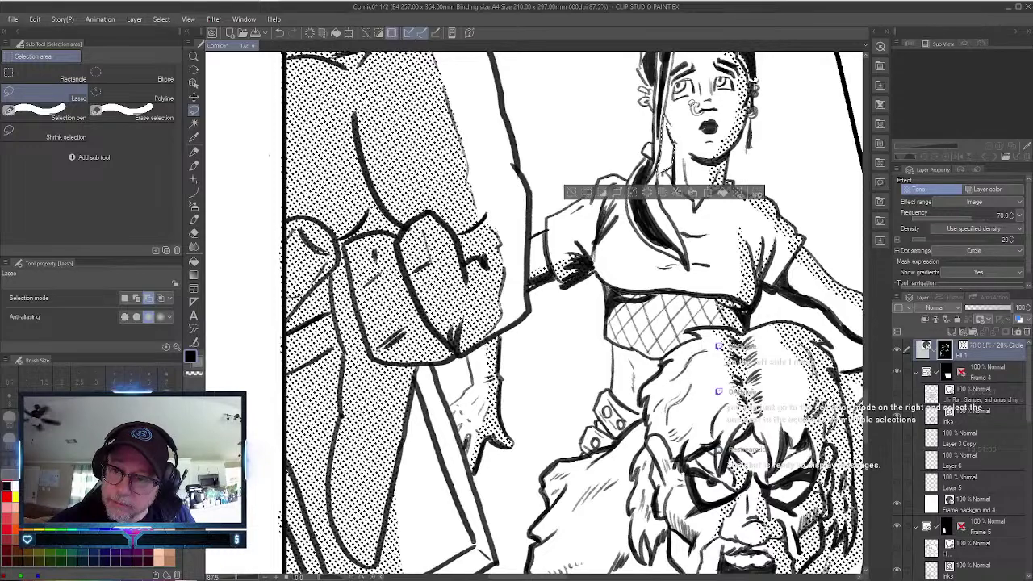
pyautogui.click(738, 194)
pyautogui.click(651, 247)
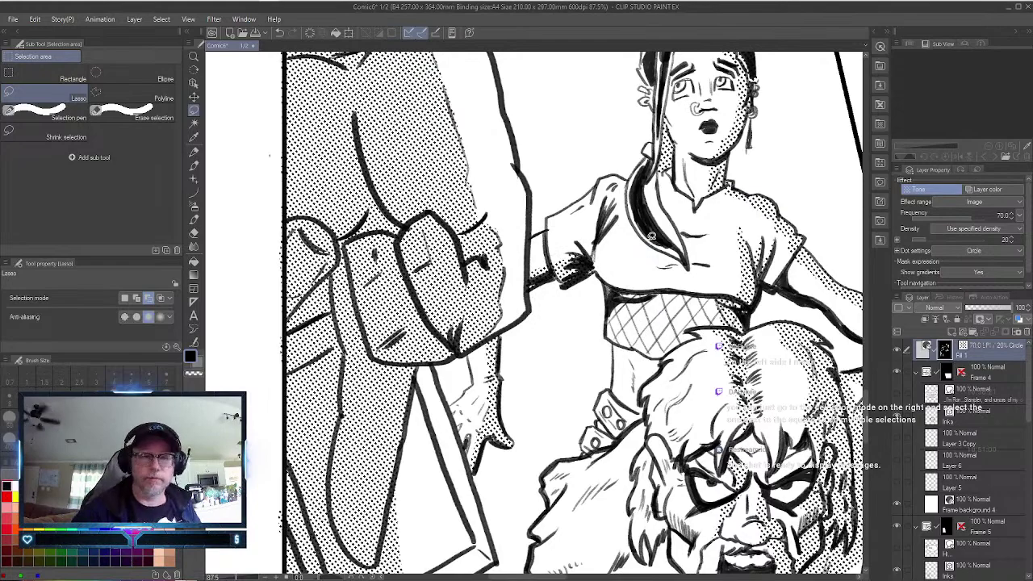
# Lasso the shaded side of the mustached man's hair and face in the adjoining panel and fill it with the 20% circle tone.
pyautogui.click(194, 56)
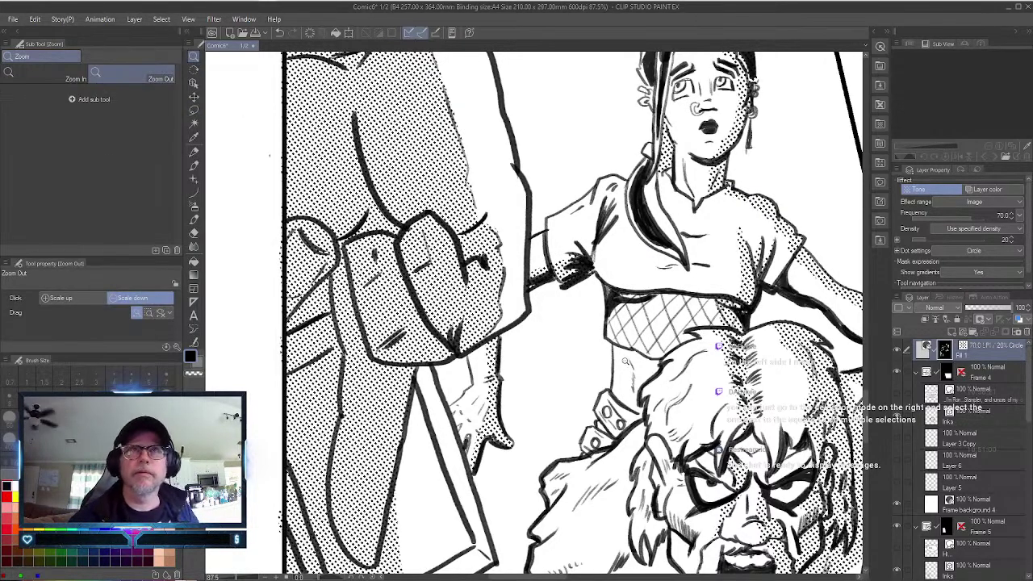
pyautogui.click(626, 361)
pyautogui.click(627, 362)
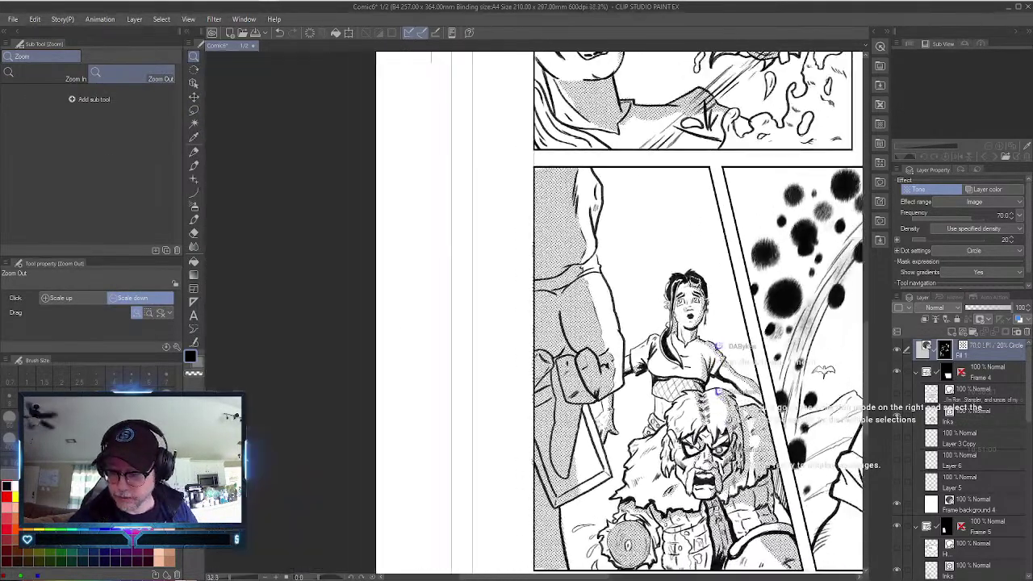
pyautogui.moveTo(571, 573); pyautogui.dragTo(671, 574)
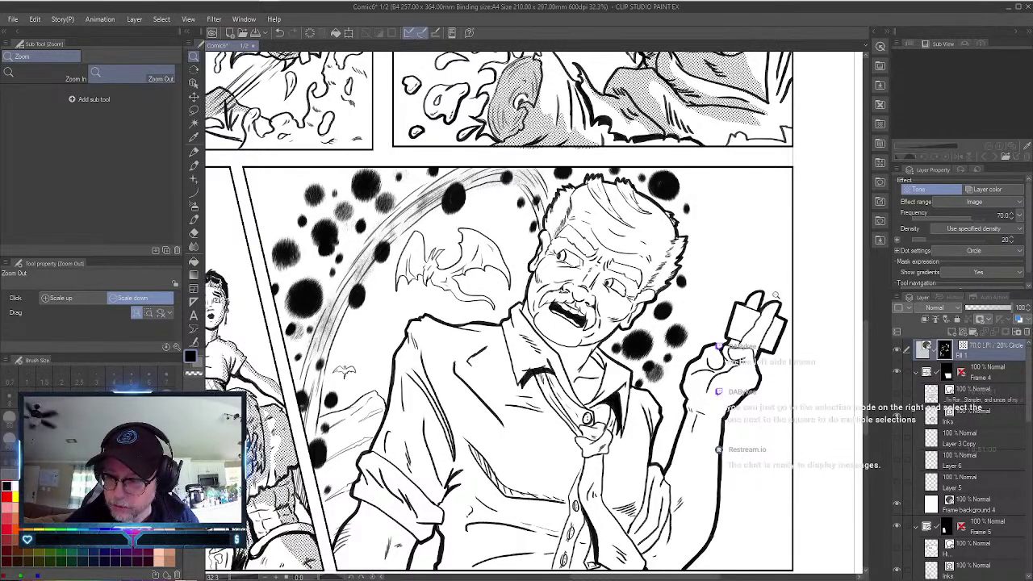
pyautogui.click(193, 110)
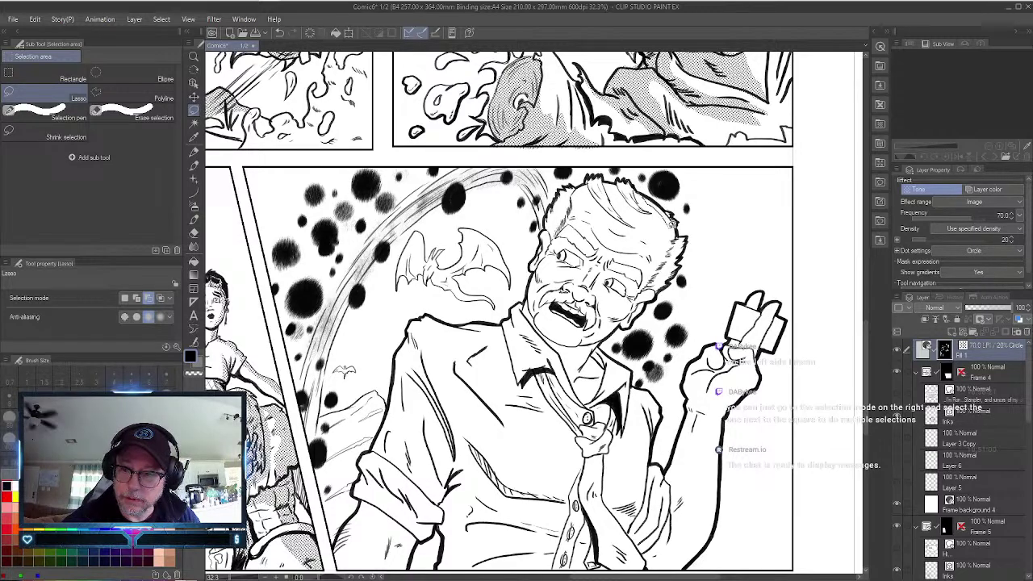
pyautogui.moveTo(672, 220)
pyautogui.mouseDown()
pyautogui.moveTo(669, 264)
pyautogui.moveTo(633, 315)
pyautogui.moveTo(581, 341)
pyautogui.moveTo(633, 295)
pyautogui.moveTo(627, 279)
pyautogui.moveTo(643, 283)
pyautogui.moveTo(641, 229)
pyautogui.moveTo(607, 182)
pyautogui.moveTo(649, 213)
pyautogui.moveTo(636, 190)
pyautogui.moveTo(657, 187)
pyautogui.mouseUp()
pyautogui.click(697, 362)
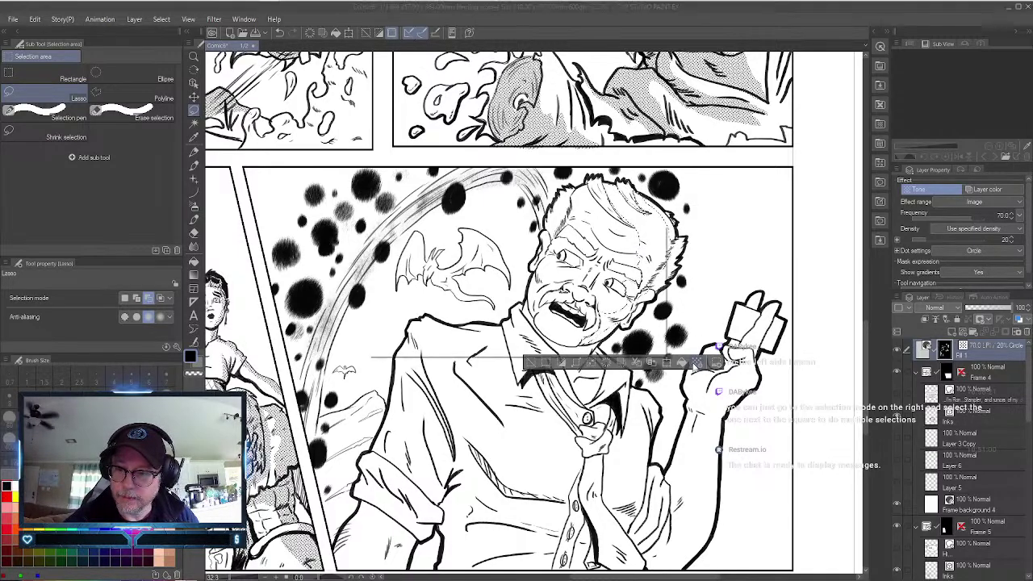
pyautogui.click(655, 246)
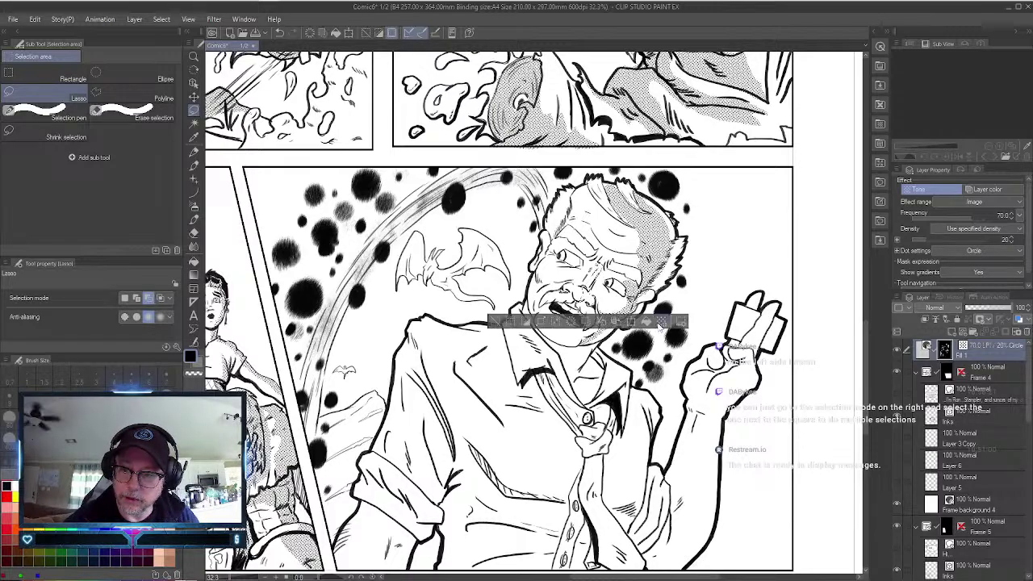
# Fill the shaded side of the mustached man's jaw and the shadow around his eye and brow with 20% circle tone.
pyautogui.click(661, 322)
pyautogui.click(637, 249)
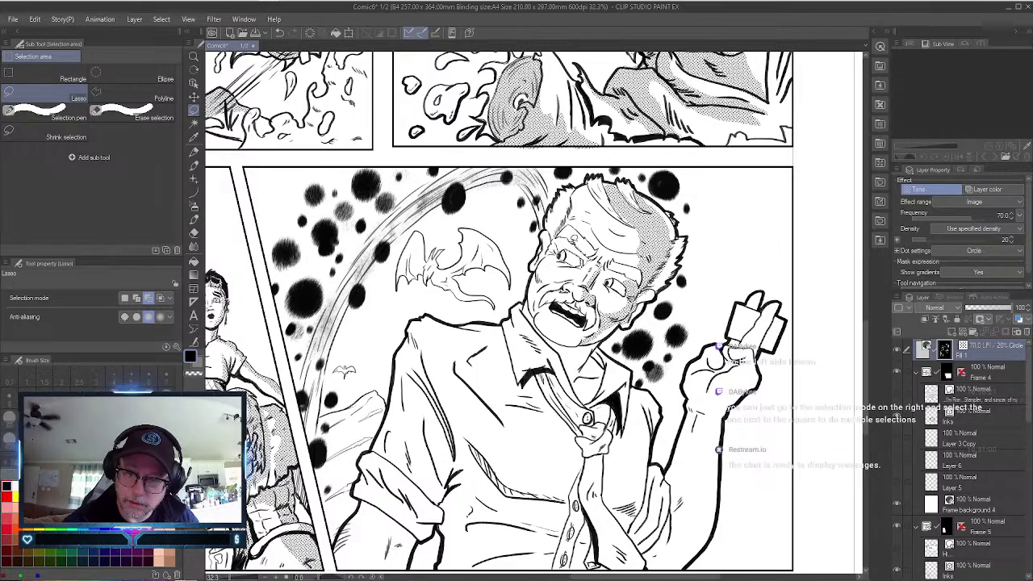
pyautogui.hotkey('ctrl', 'a')
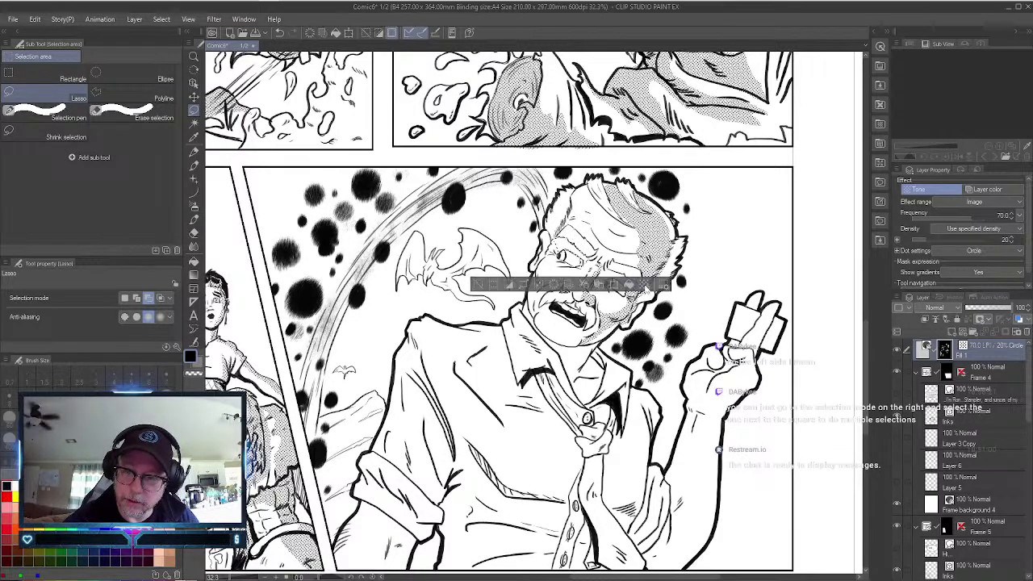
pyautogui.click(650, 289)
pyautogui.click(634, 248)
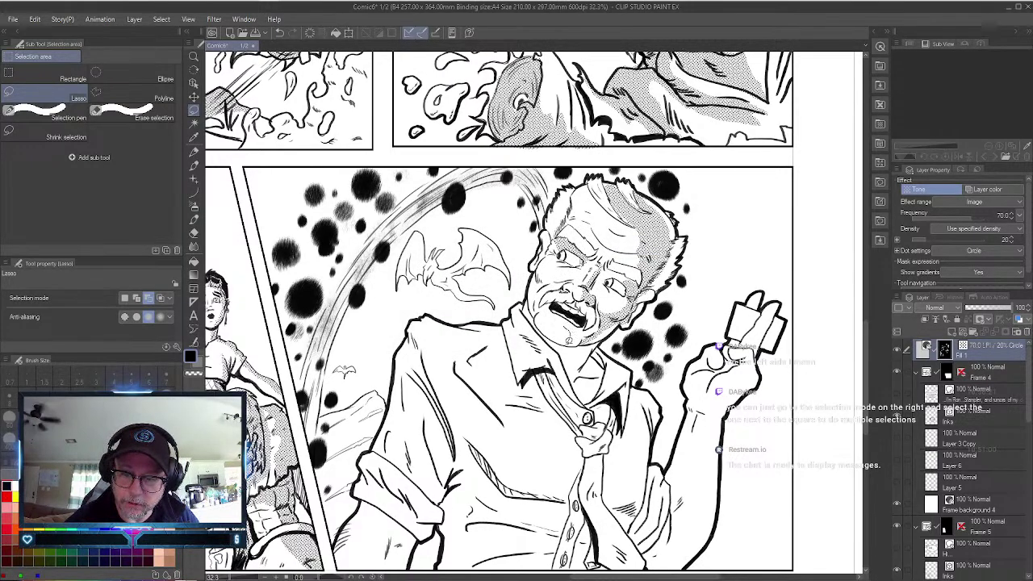
# Lasso the shadows below the mustached man's lower lip and along his chin, filling them with the 20% circle tone.
pyautogui.moveTo(585, 337); pyautogui.dragTo(568, 324)
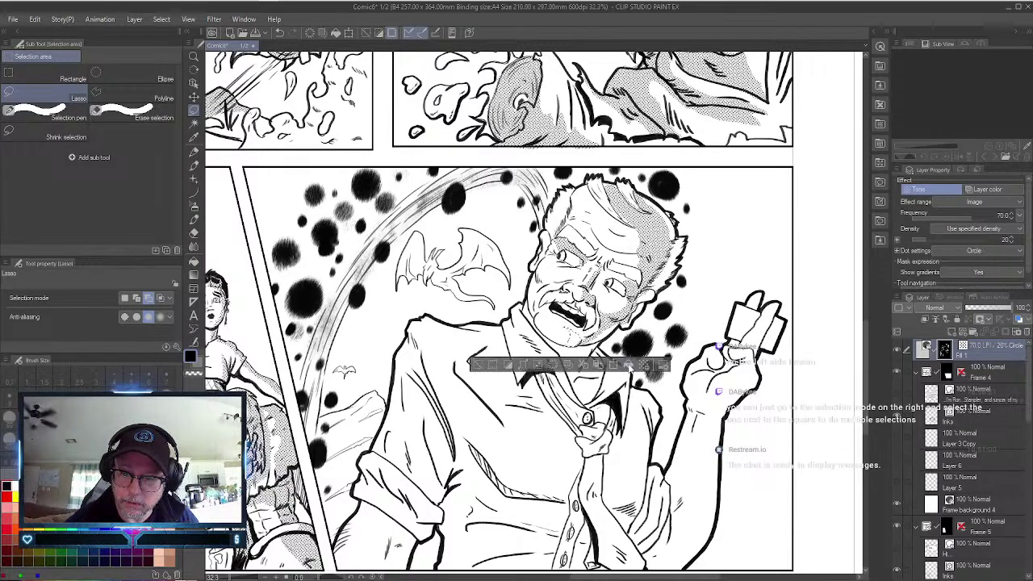
pyautogui.click(643, 364)
pyautogui.click(643, 252)
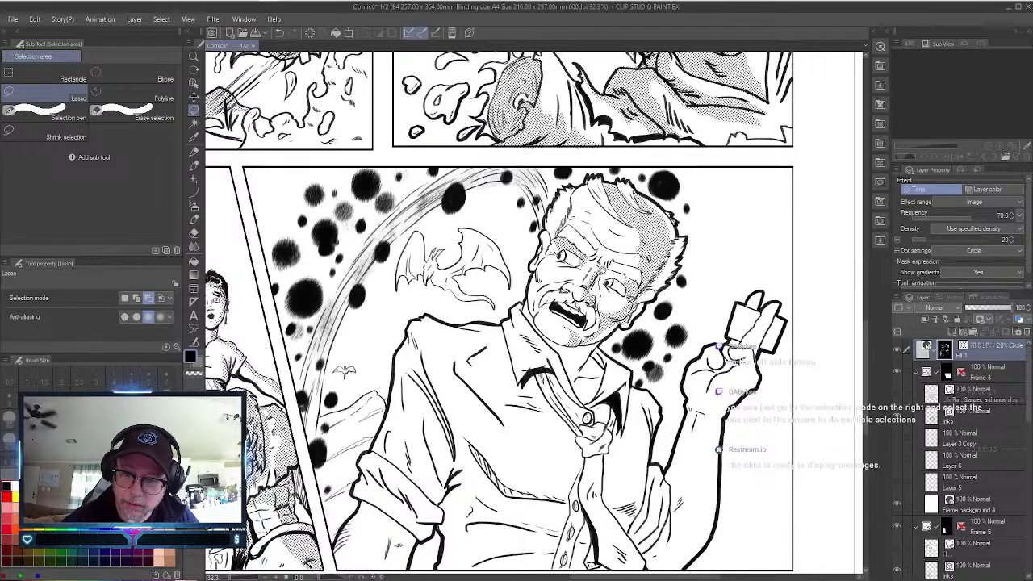
pyautogui.click(666, 329)
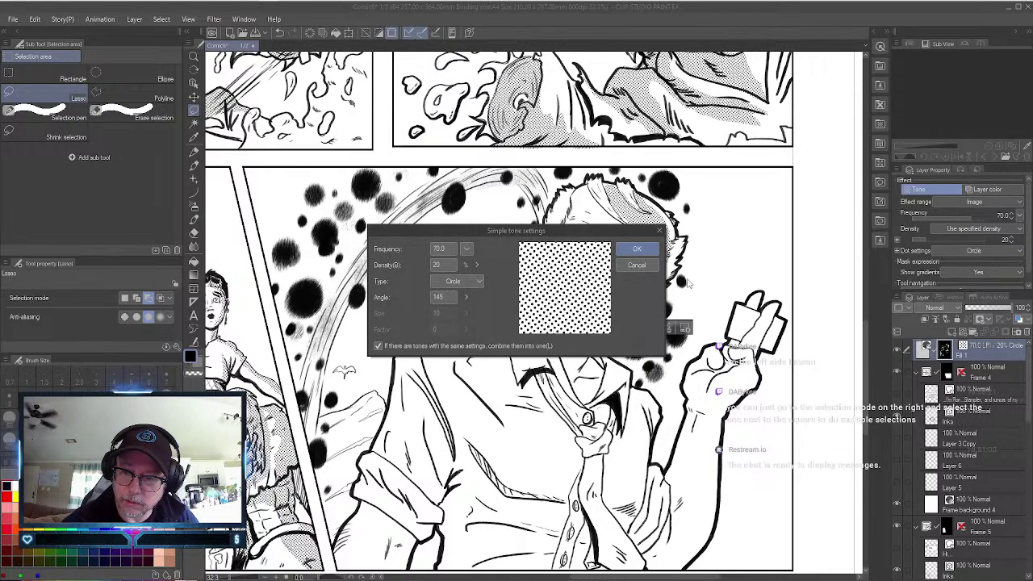
pyautogui.click(637, 248)
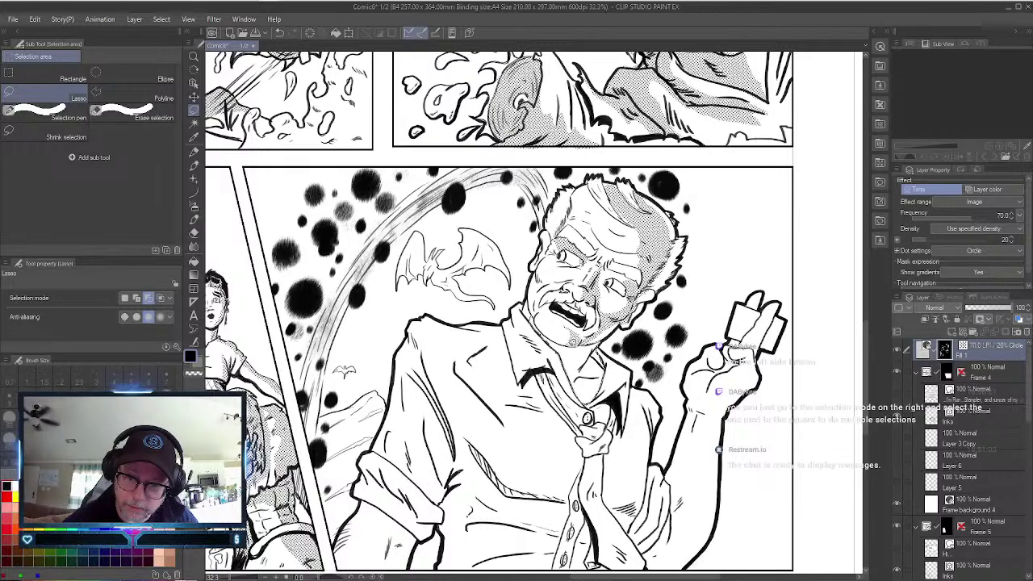
# Lasso the mustached man's neck between the chin and open collar and fill it with 20% circle tone.
pyautogui.moveTo(545, 331); pyautogui.dragTo(536, 301)
pyautogui.click(633, 424)
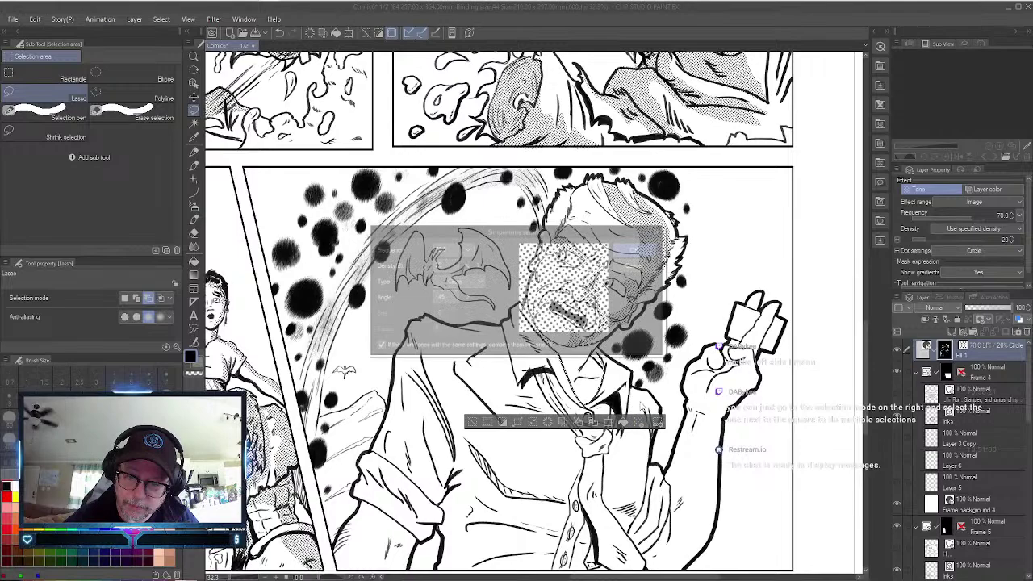
pyautogui.click(642, 247)
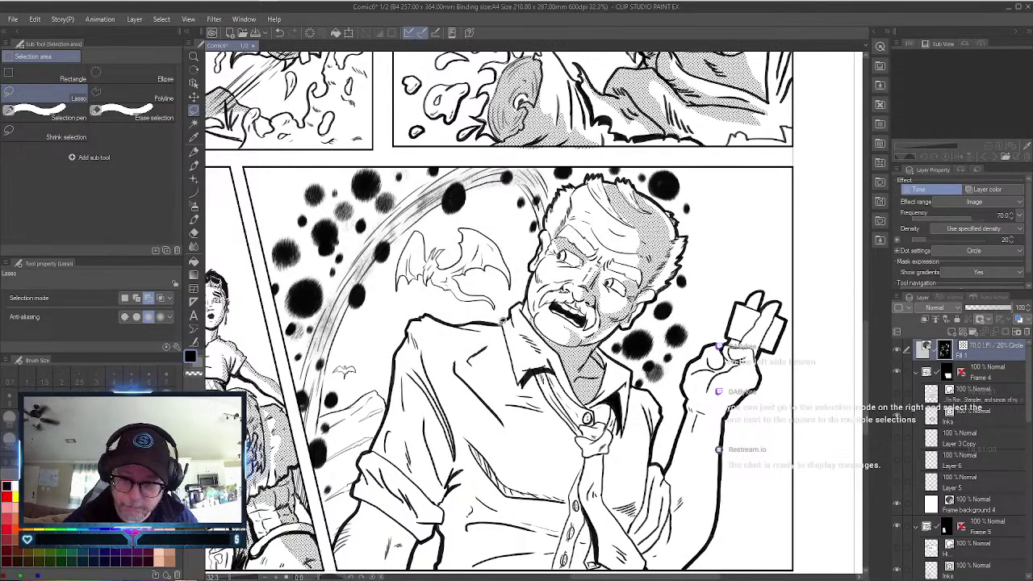
# Lasso the mustached man's shirt front, collar and tie, leaving highlight slivers blank, and apply the 20% circle tone.
pyautogui.moveTo(505, 327)
pyautogui.mouseDown()
pyautogui.moveTo(432, 340)
pyautogui.moveTo(434, 355)
pyautogui.moveTo(458, 355)
pyautogui.moveTo(522, 436)
pyautogui.moveTo(470, 395)
pyautogui.moveTo(442, 502)
pyautogui.moveTo(453, 558)
pyautogui.moveTo(486, 570)
pyautogui.moveTo(623, 564)
pyautogui.moveTo(618, 537)
pyautogui.moveTo(648, 399)
pyautogui.moveTo(634, 387)
pyautogui.moveTo(626, 432)
pyautogui.moveTo(634, 379)
pyautogui.moveTo(626, 385)
pyautogui.moveTo(607, 360)
pyautogui.moveTo(589, 404)
pyautogui.moveTo(559, 349)
pyautogui.moveTo(504, 331)
pyautogui.mouseUp()
pyautogui.click(614, 555)
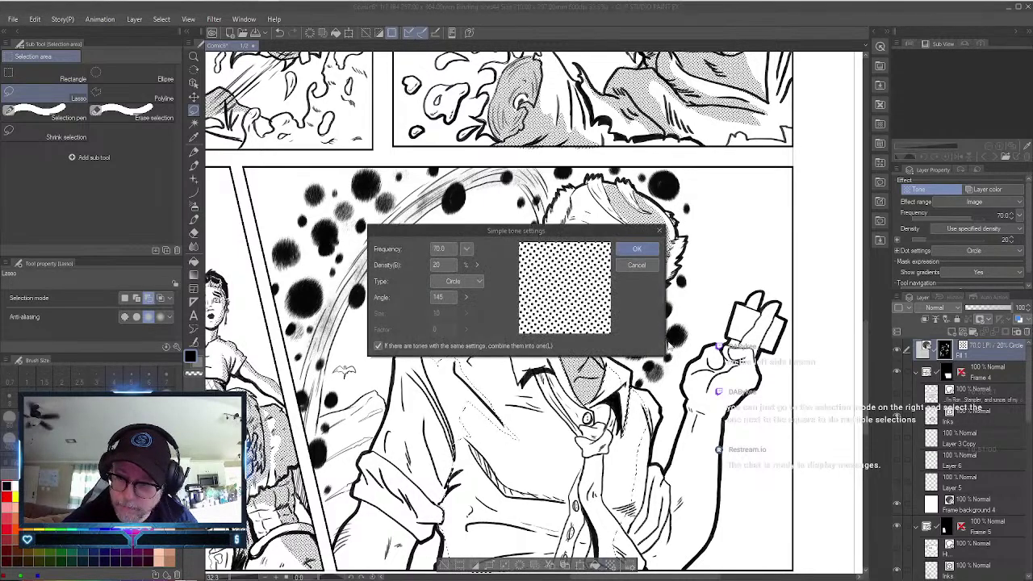
pyautogui.click(637, 249)
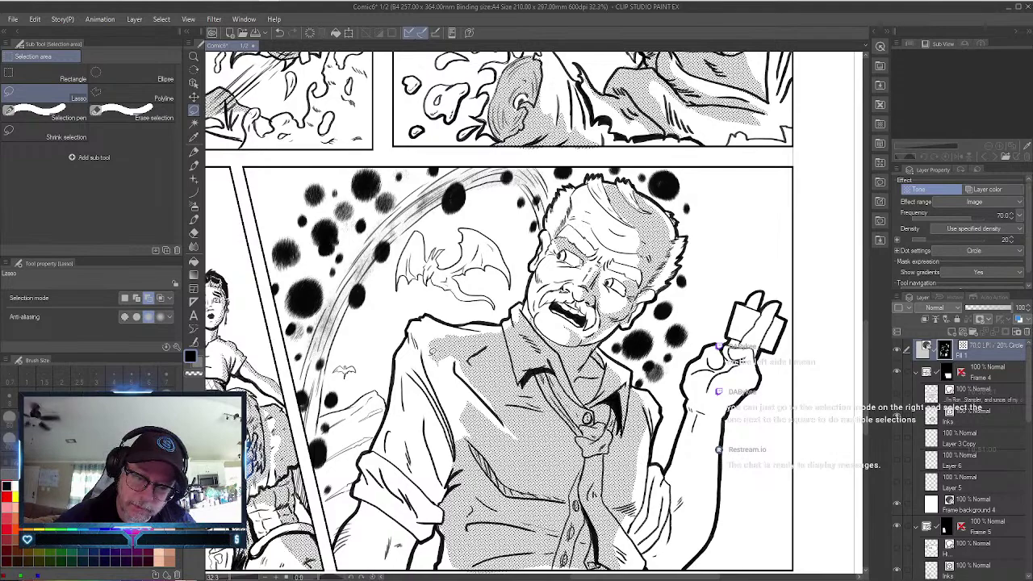
# Lasso the shaded part of the man's lowered sleeve, rolled cuff and forearm, filling it with 20% circle tone.
pyautogui.moveTo(436, 350)
pyautogui.mouseDown()
pyautogui.moveTo(416, 345)
pyautogui.moveTo(405, 358)
pyautogui.moveTo(392, 453)
pyautogui.moveTo(363, 534)
pyautogui.moveTo(366, 568)
pyautogui.moveTo(396, 567)
pyautogui.moveTo(492, 432)
pyautogui.moveTo(460, 335)
pyautogui.moveTo(431, 331)
pyautogui.mouseUp()
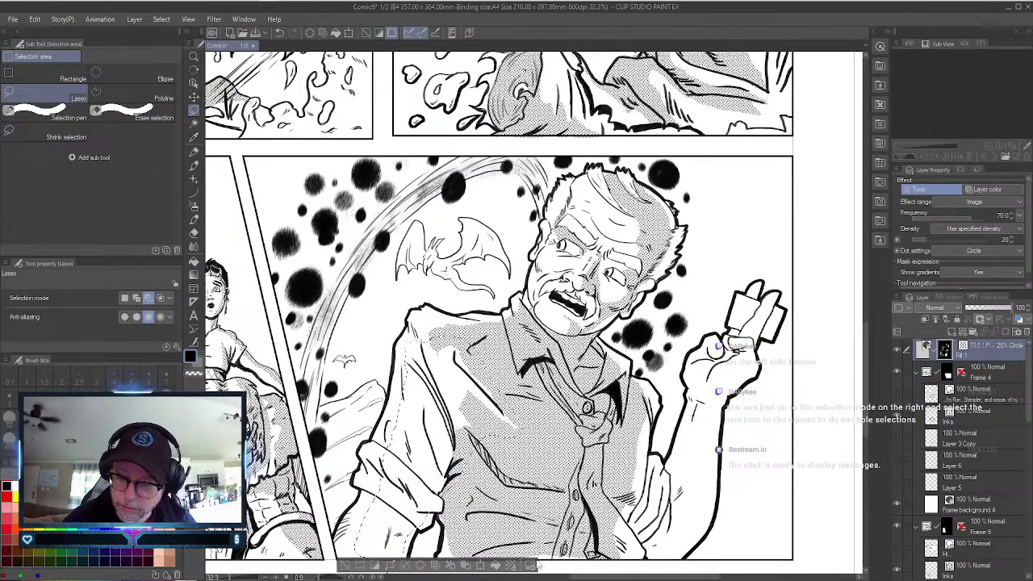
pyautogui.click(510, 564)
pyautogui.click(638, 249)
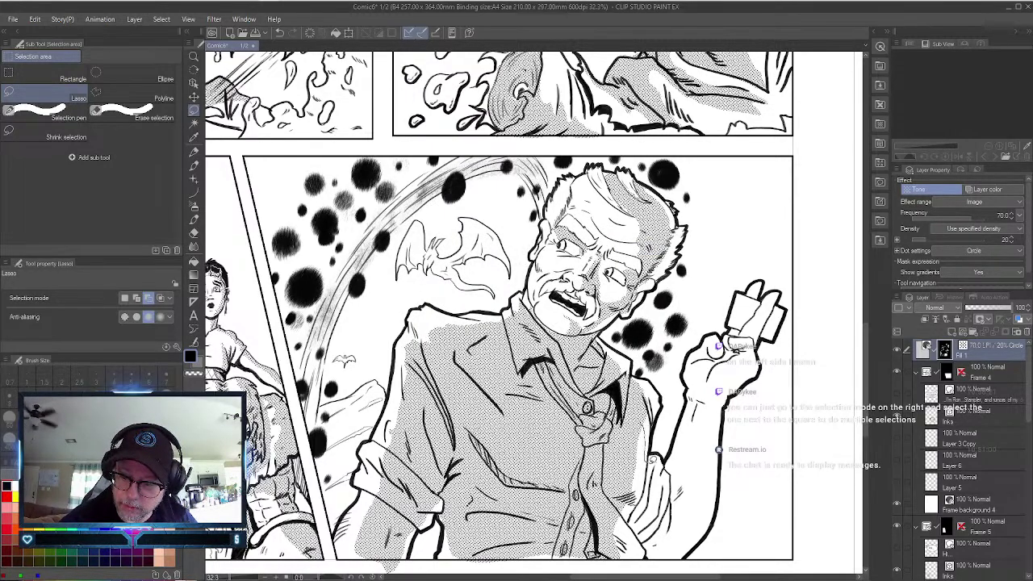
# Lasso the shaded side of the man's raised forearm, cuff and hand and apply the 20% circle tone.
pyautogui.moveTo(664, 475)
pyautogui.mouseDown()
pyautogui.moveTo(694, 402)
pyautogui.moveTo(693, 361)
pyautogui.moveTo(719, 338)
pyautogui.mouseUp()
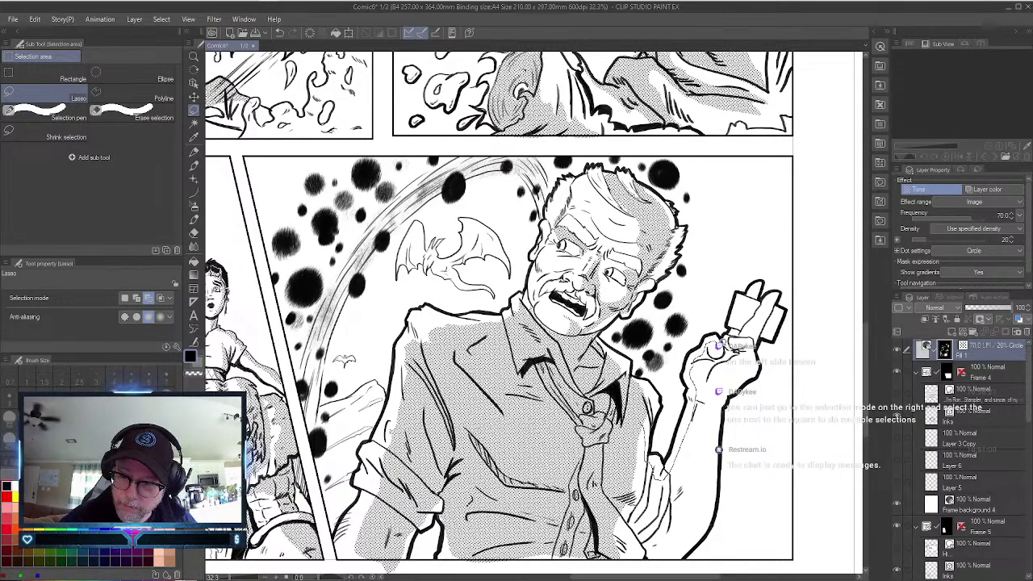
pyautogui.moveTo(731, 344); pyautogui.dragTo(742, 342)
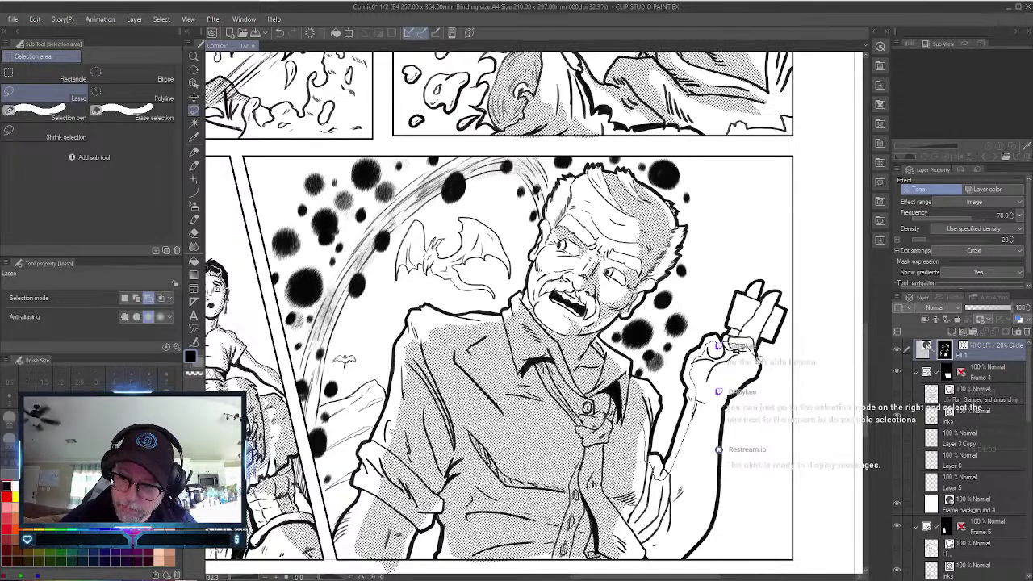
pyautogui.moveTo(740, 381)
pyautogui.mouseDown()
pyautogui.moveTo(721, 412)
pyautogui.moveTo(707, 513)
pyautogui.moveTo(692, 541)
pyautogui.moveTo(663, 555)
pyautogui.moveTo(648, 555)
pyautogui.moveTo(623, 496)
pyautogui.moveTo(650, 400)
pyautogui.mouseUp()
pyautogui.click(760, 567)
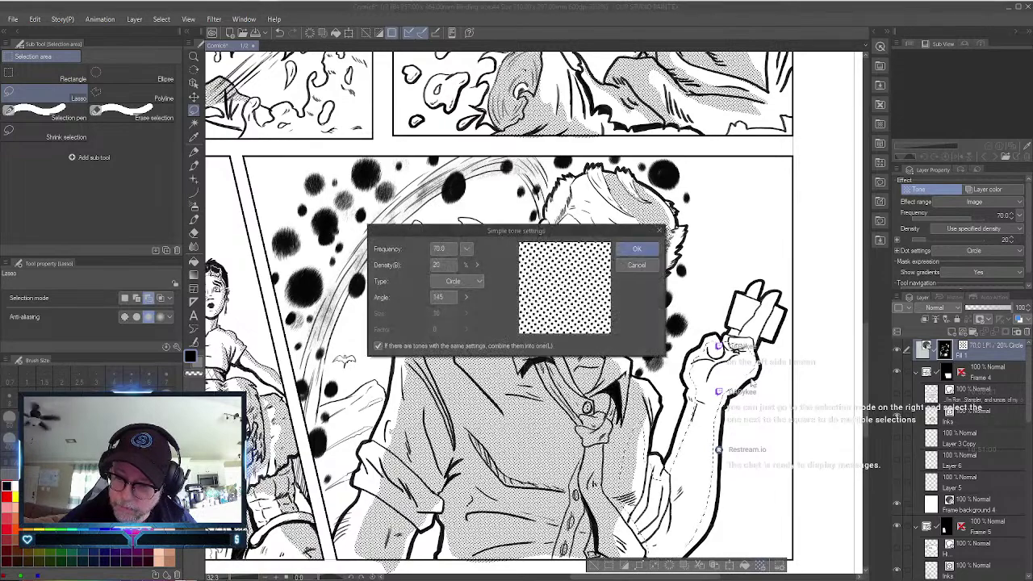
pyautogui.click(643, 253)
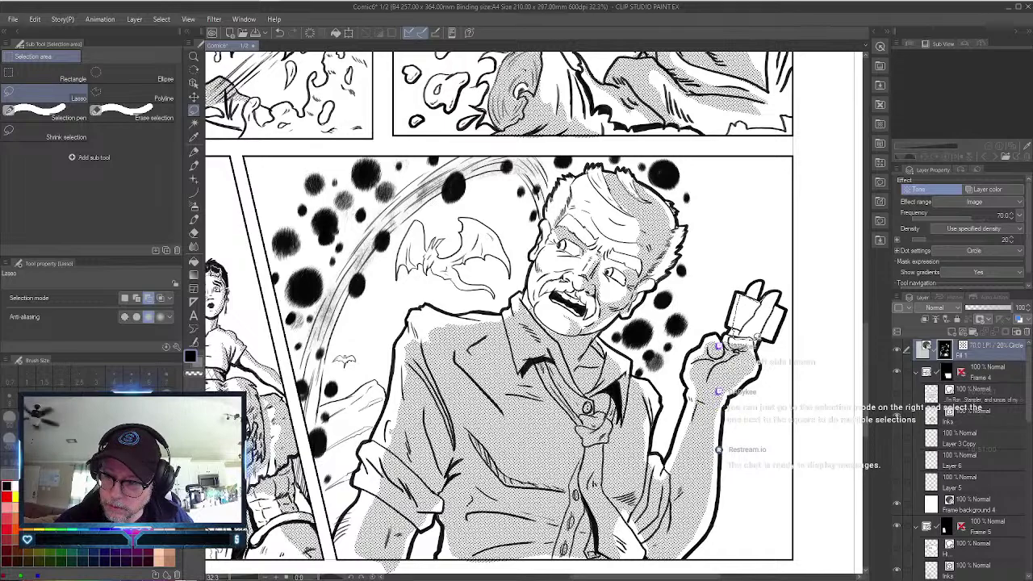
# Lasso the card in the man's raised hand and the fingertips behind it, filling both with 20% circle tone.
pyautogui.moveTo(766, 338)
pyautogui.mouseDown()
pyautogui.moveTo(785, 313)
pyautogui.moveTo(781, 292)
pyautogui.moveTo(768, 307)
pyautogui.mouseUp()
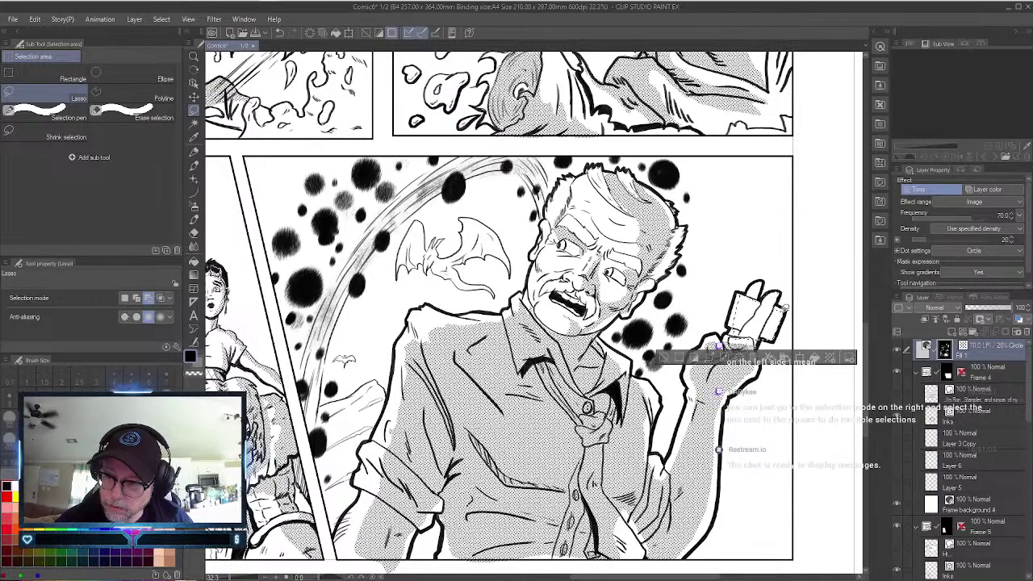
pyautogui.click(830, 357)
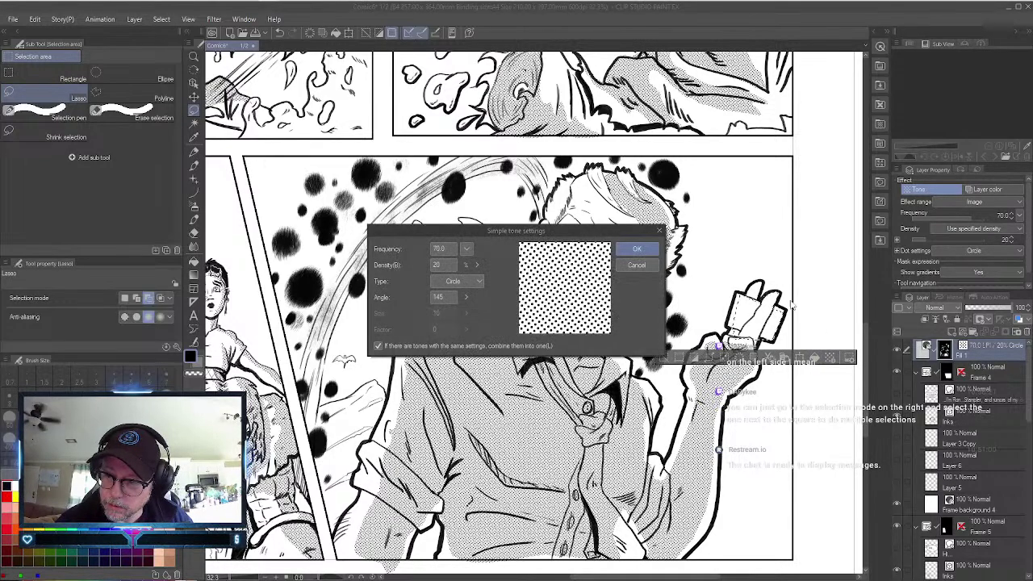
pyautogui.click(646, 248)
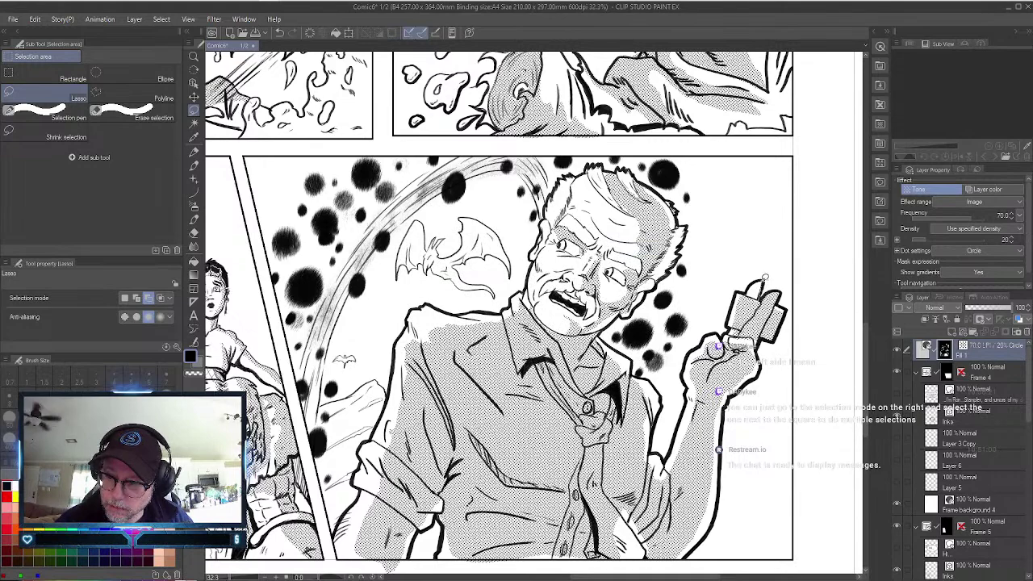
pyautogui.moveTo(763, 278)
pyautogui.mouseDown()
pyautogui.moveTo(747, 299)
pyautogui.moveTo(768, 290)
pyautogui.mouseUp()
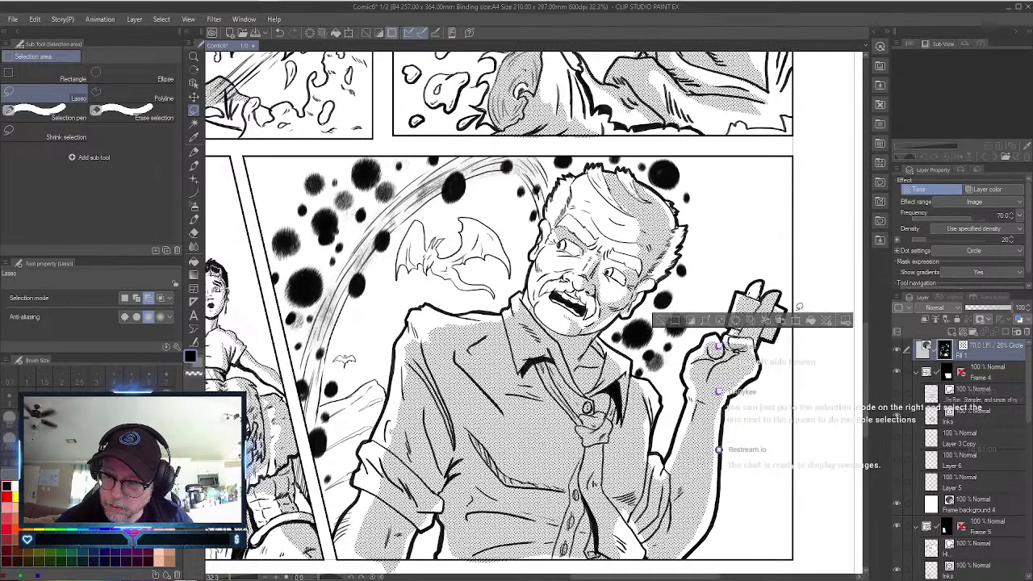
pyautogui.click(828, 321)
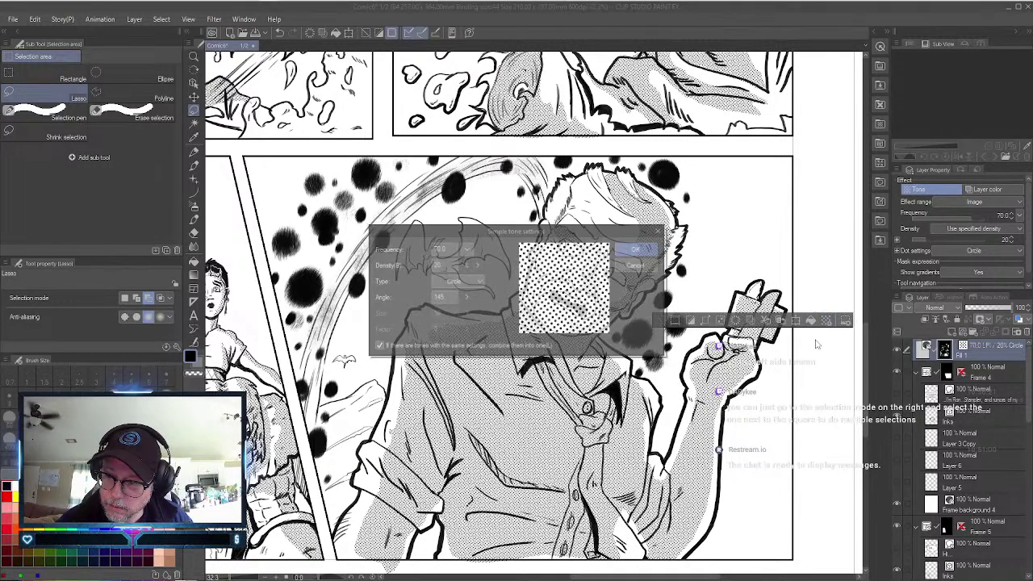
pyautogui.click(651, 253)
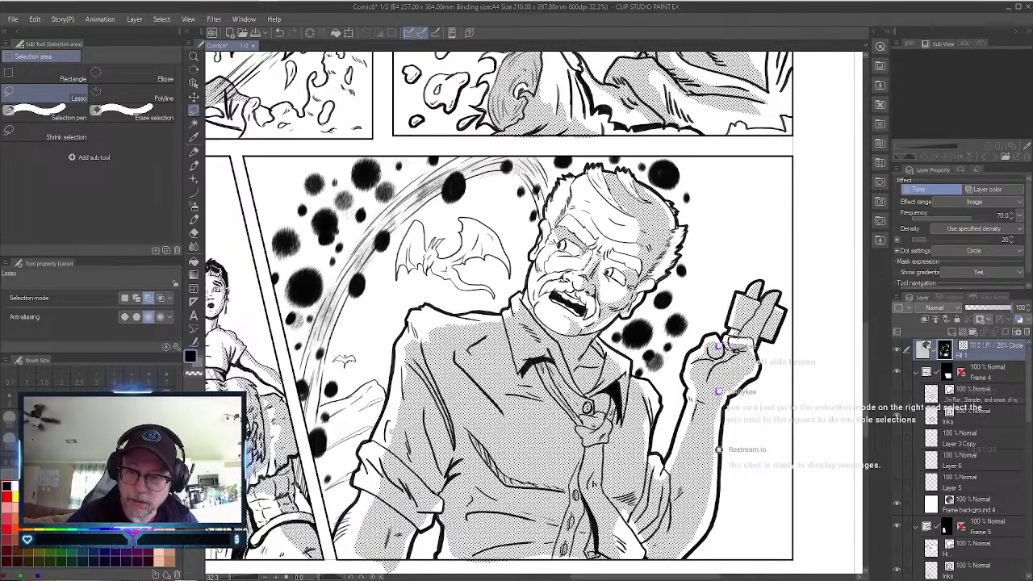
# Fill the man's cheek below the eye, beside the nose, with the 20% circle tone.
pyautogui.hotkey('ctrl', 'z')
pyautogui.click(579, 289)
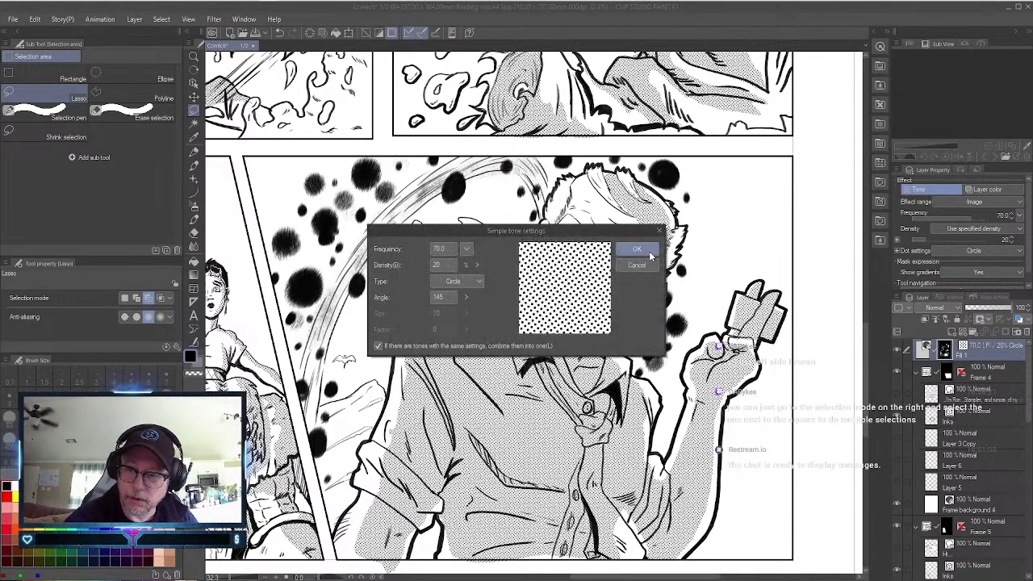
pyautogui.press('Return')
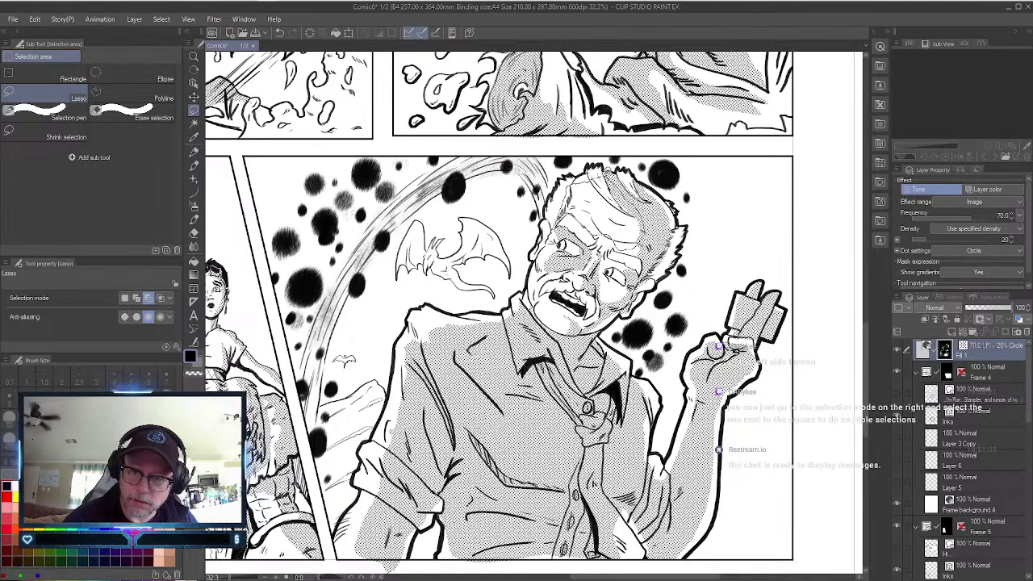
# Select the man's forehead and the remaining front and top of his hair and shade them with 20% circle tone.
pyautogui.click(648, 242)
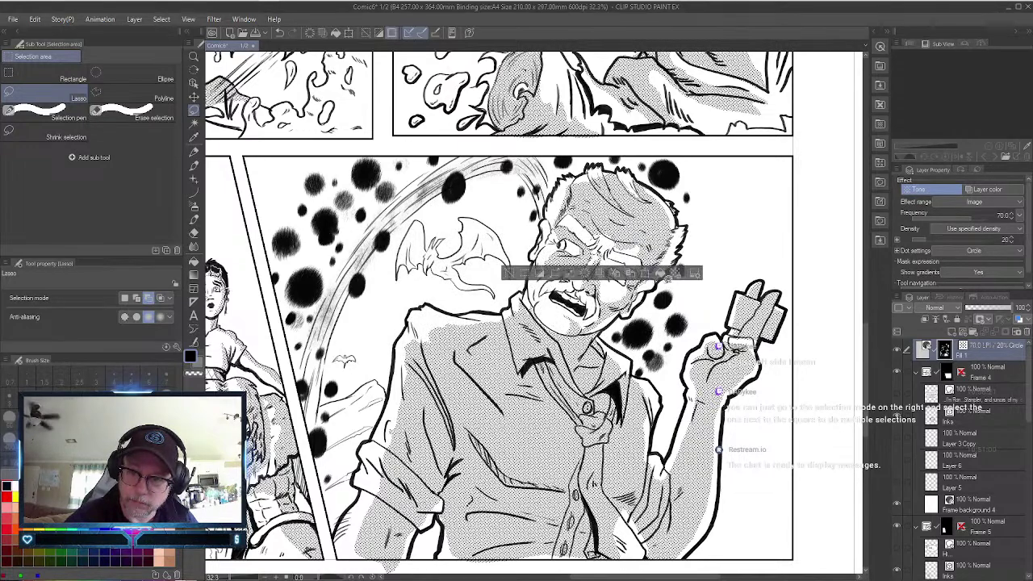
pyautogui.click(672, 276)
pyautogui.click(648, 243)
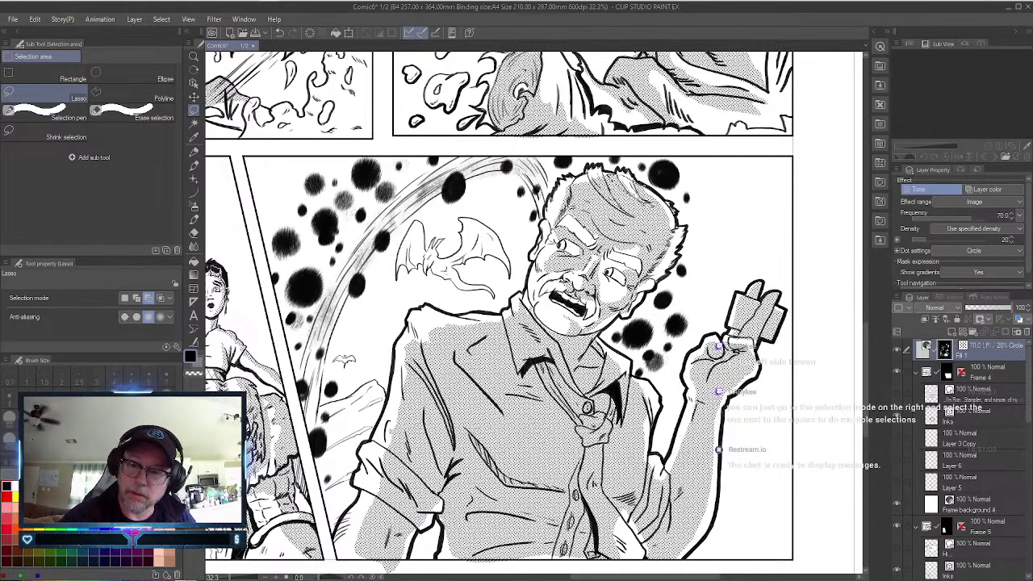
pyautogui.moveTo(640, 177); pyautogui.dragTo(642, 179)
pyautogui.click(702, 226)
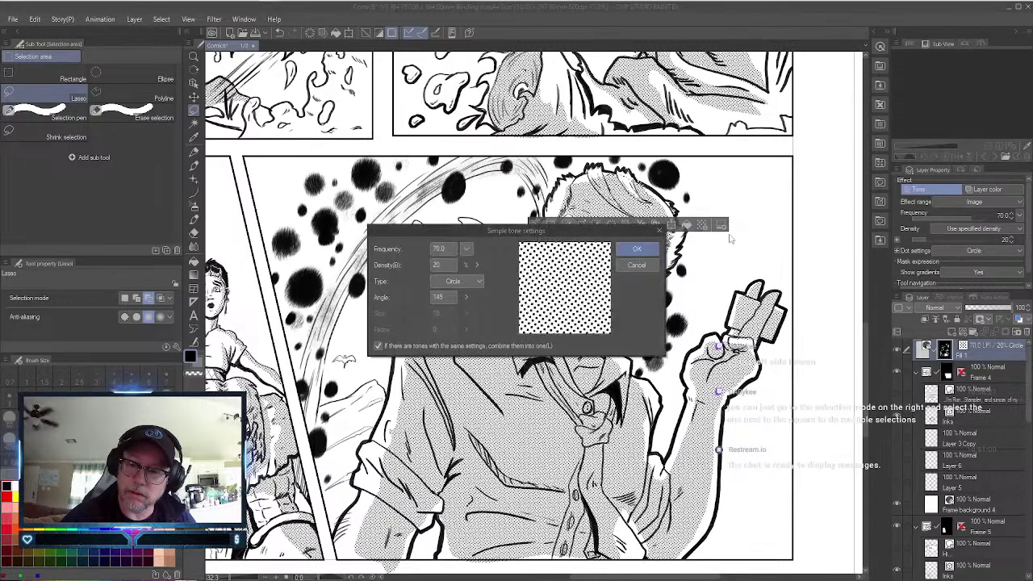
pyautogui.click(637, 249)
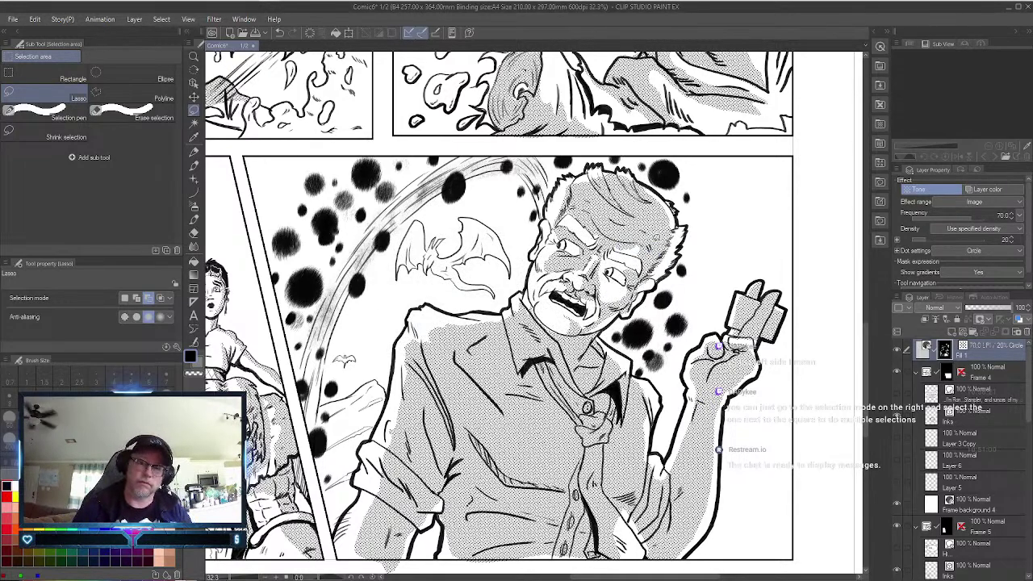
# Add 20% circle tone to the remaining small shadows around the man's brow, eye and cheek.
pyautogui.moveTo(618, 235)
pyautogui.mouseDown()
pyautogui.moveTo(616, 247)
pyautogui.moveTo(642, 256)
pyautogui.moveTo(650, 237)
pyautogui.moveTo(622, 229)
pyautogui.mouseUp()
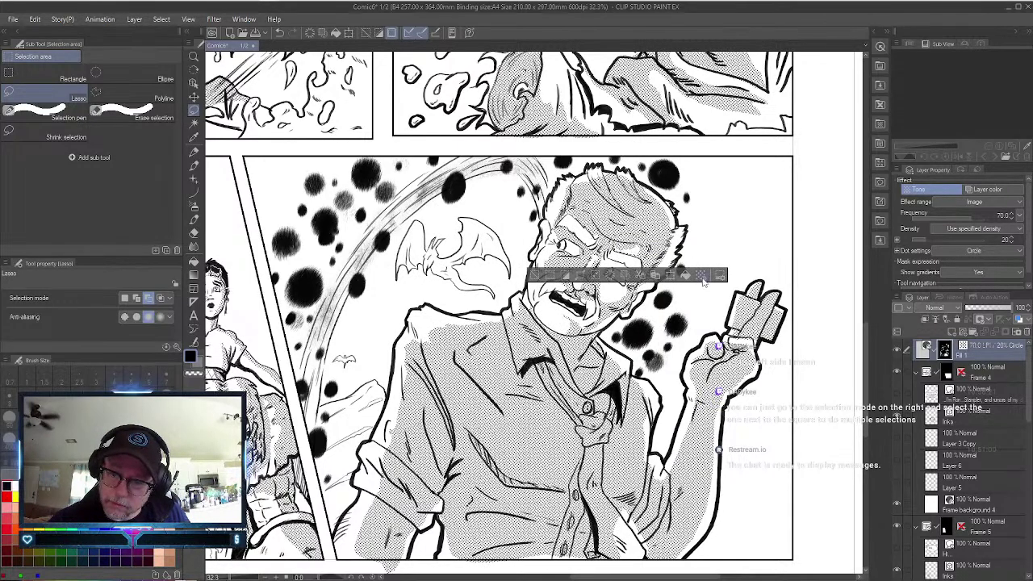
pyautogui.click(701, 275)
pyautogui.click(636, 249)
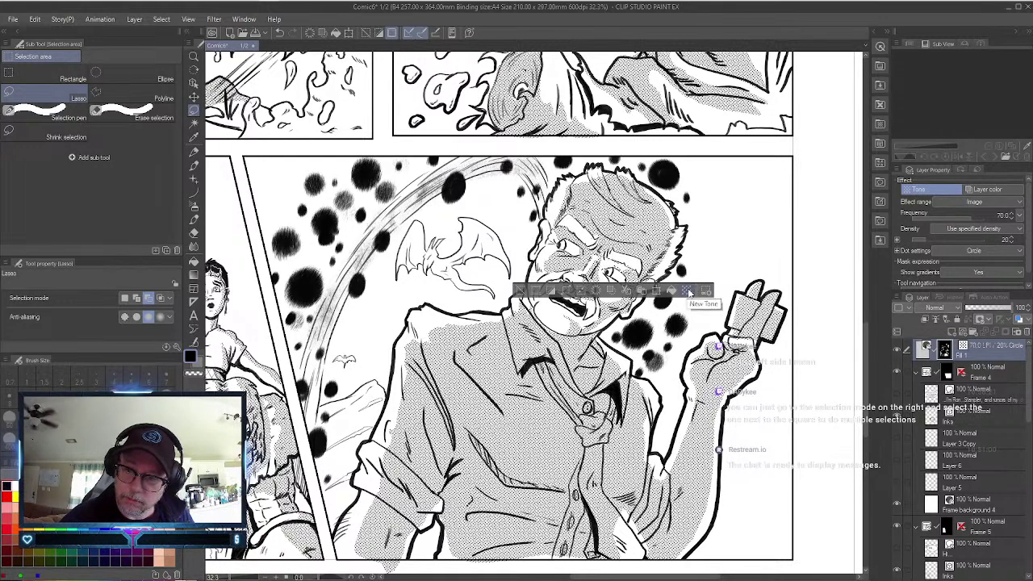
pyautogui.click(688, 291)
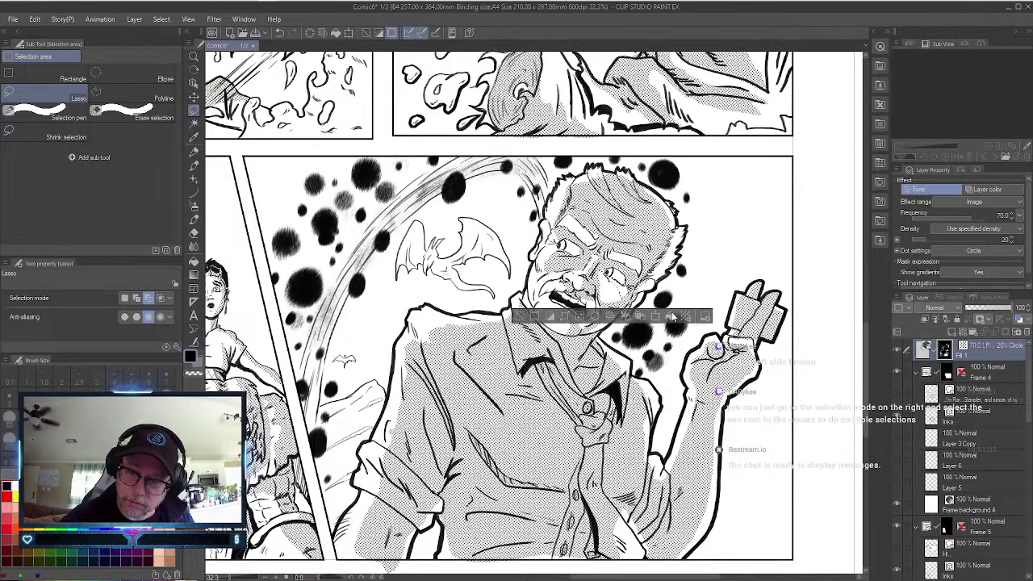
pyautogui.click(686, 318)
pyautogui.click(636, 249)
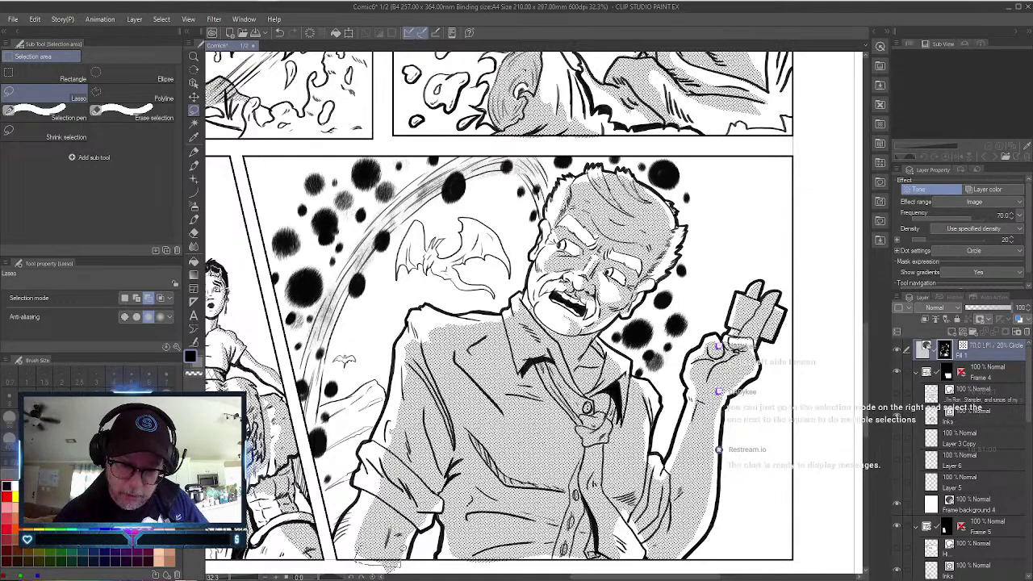
# Fill the bottom end of the man's lowered forearm at the panel border with 20% circle tone.
pyautogui.click(449, 563)
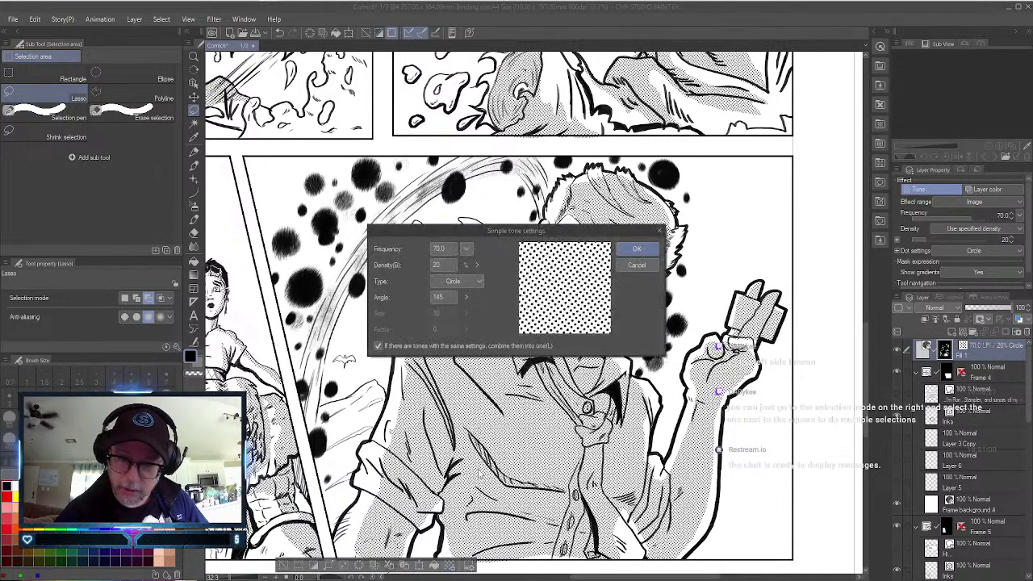
pyautogui.click(635, 247)
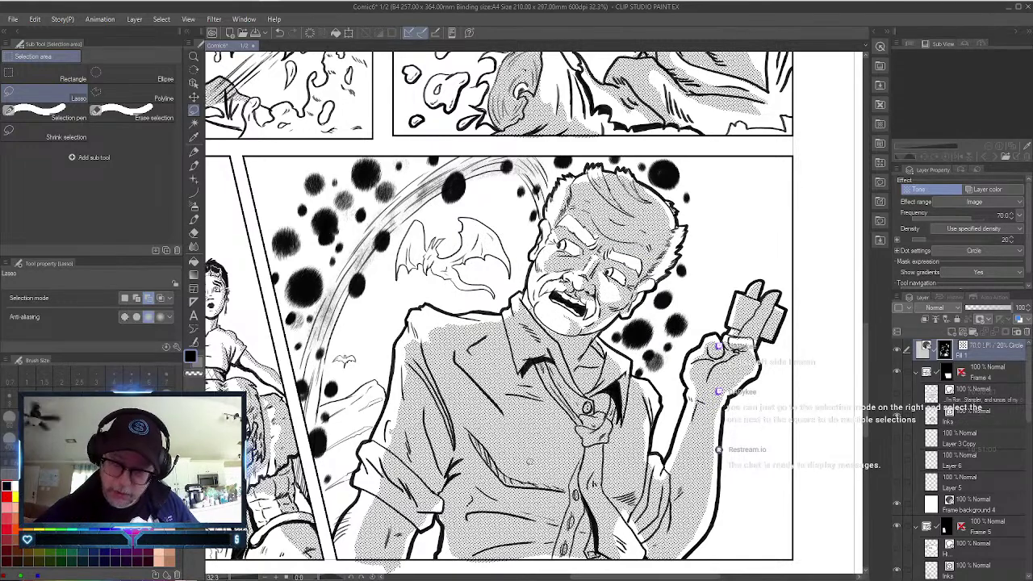
# Erase the tone from the man's tie and the overflow below the panel border with the hard eraser at size 80.
pyautogui.click(194, 234)
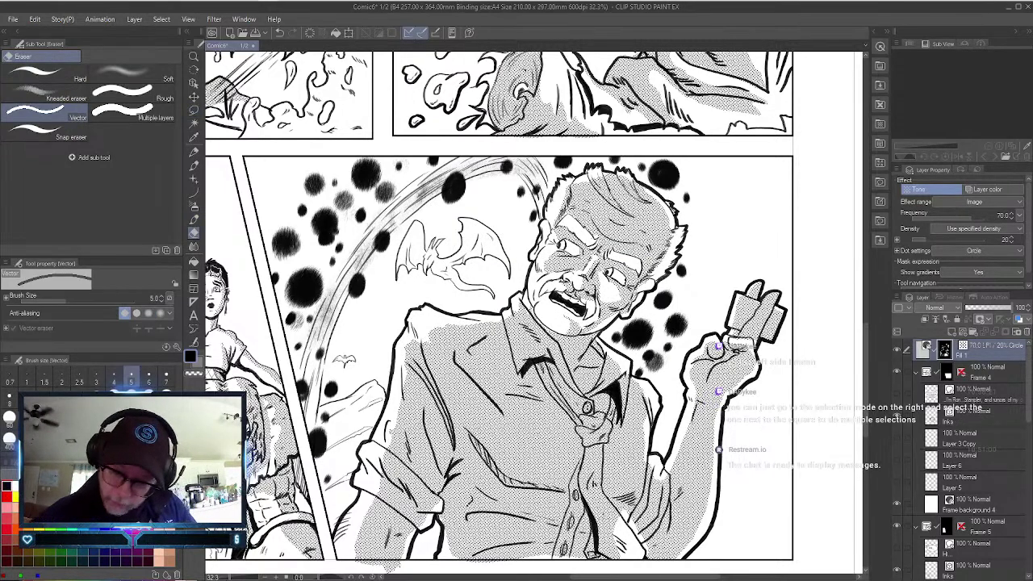
pyautogui.click(87, 78)
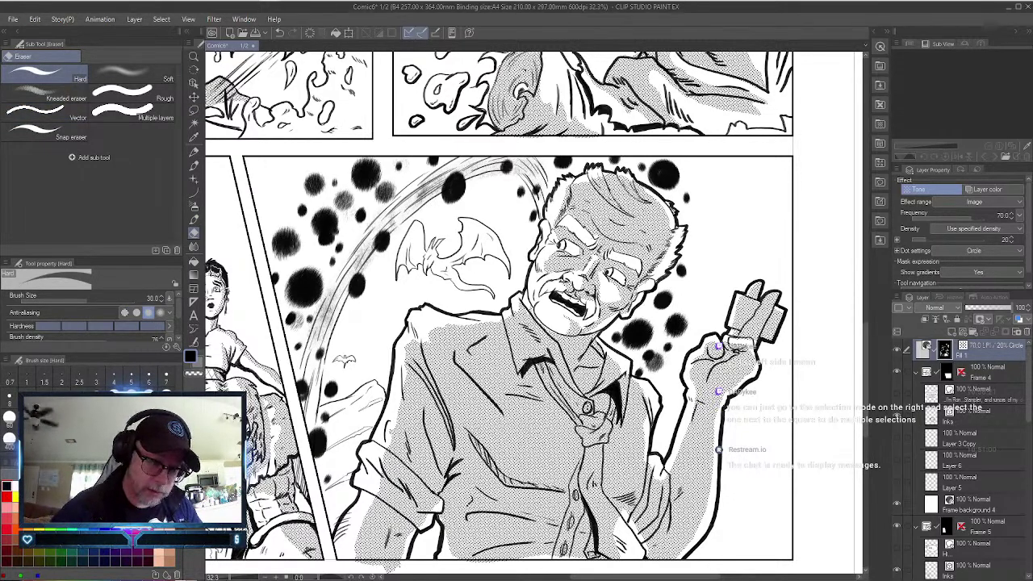
pyautogui.press(']')
pyautogui.press(']')
pyautogui.press(']')
pyautogui.press(']')
pyautogui.press(']')
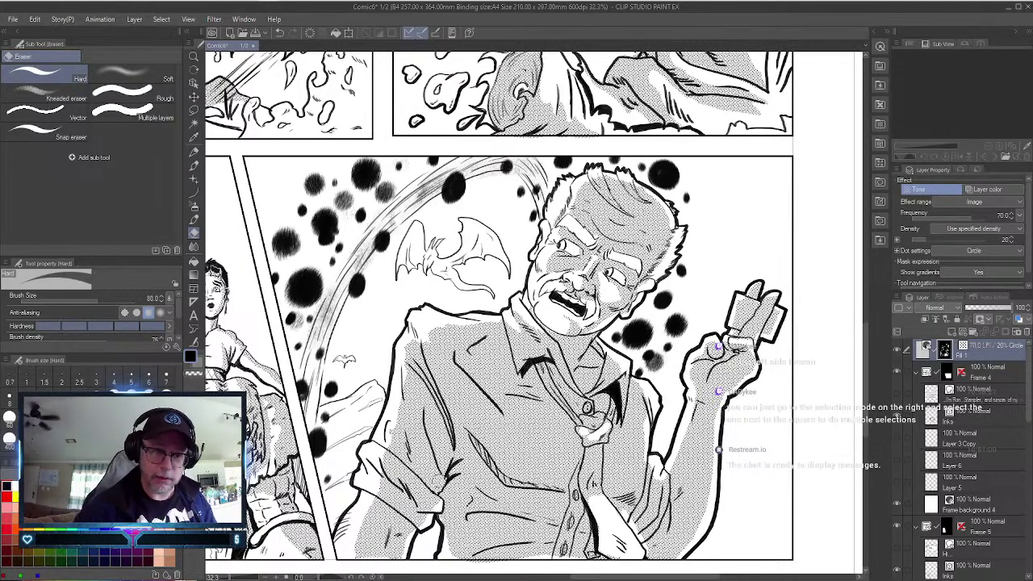
# Select the bottom of the man's shirt along the panel border and fill it with 20% circle tone at frequency 70.
pyautogui.click(194, 112)
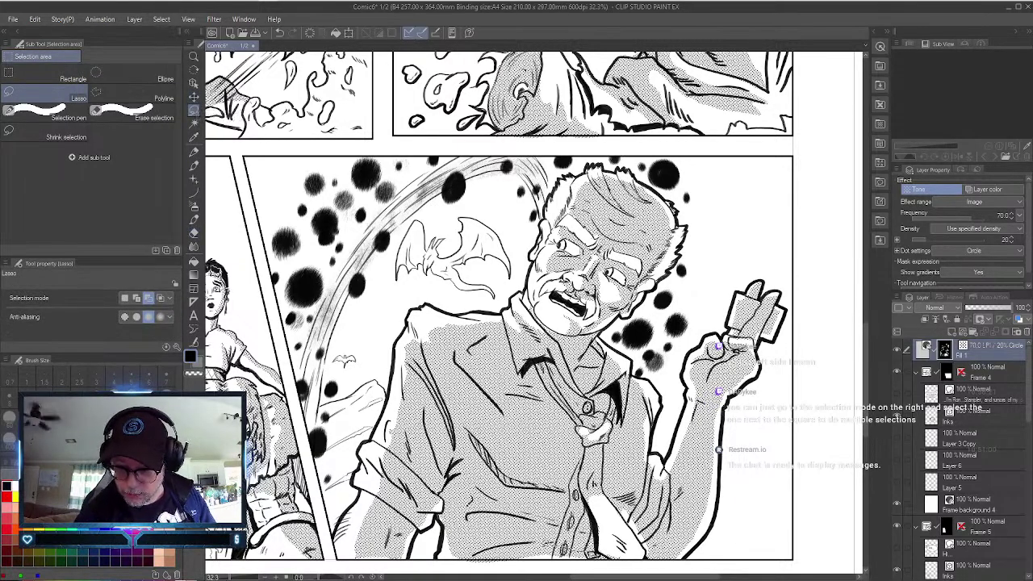
pyautogui.moveTo(513, 552)
pyautogui.mouseDown()
pyautogui.moveTo(605, 559)
pyautogui.moveTo(589, 549)
pyautogui.mouseUp()
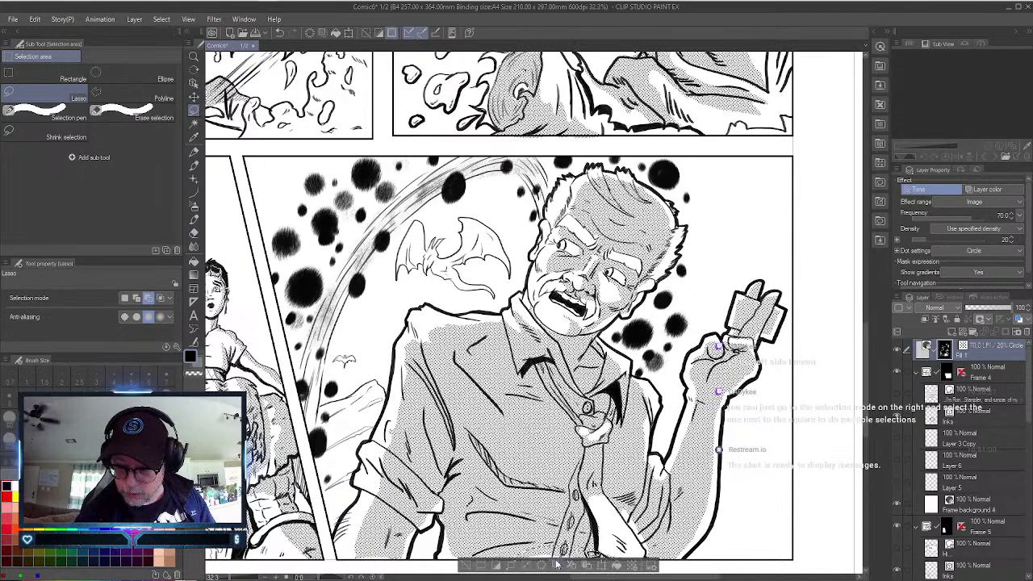
pyautogui.click(633, 565)
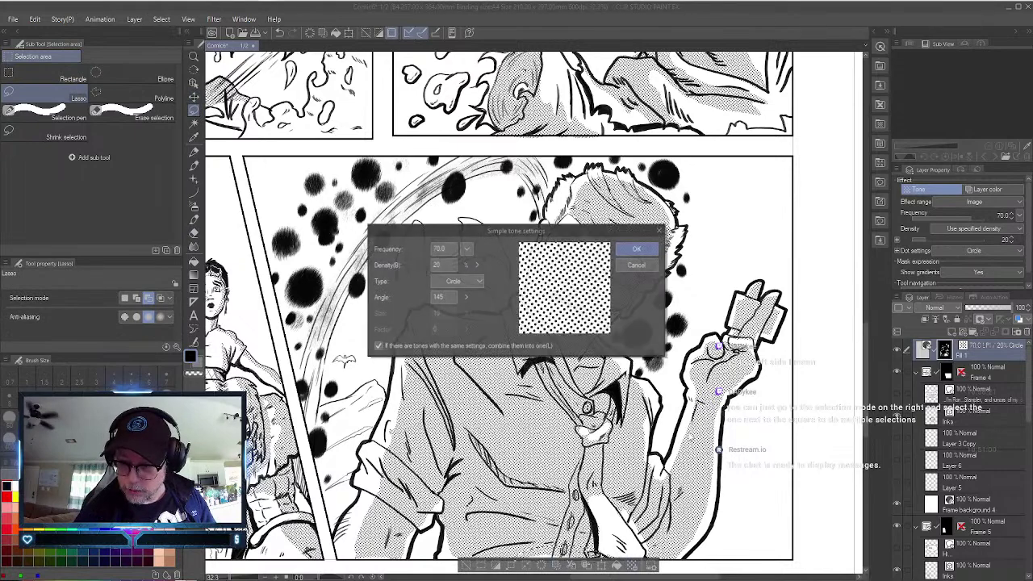
pyautogui.click(637, 250)
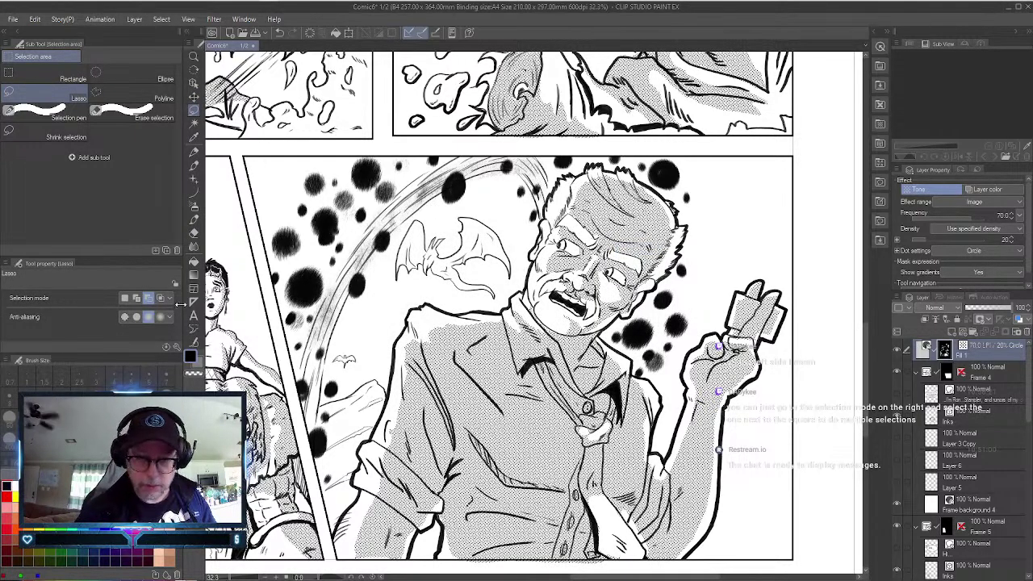
# Fill the remaining gaps along the shirt's edge beside the raised arm and near the tie's lower end with 20% circle tone.
pyautogui.click(194, 233)
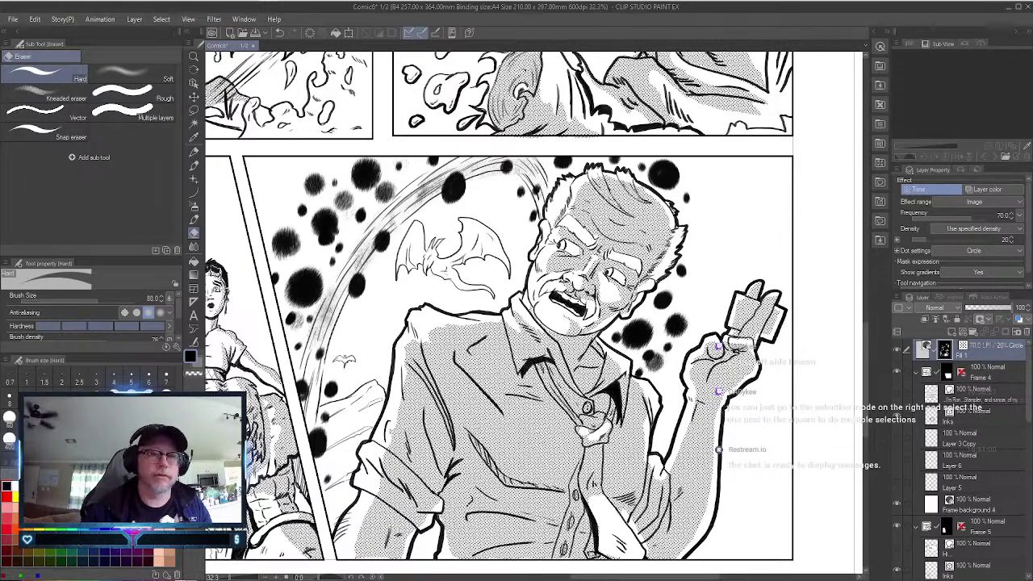
pyautogui.click(194, 111)
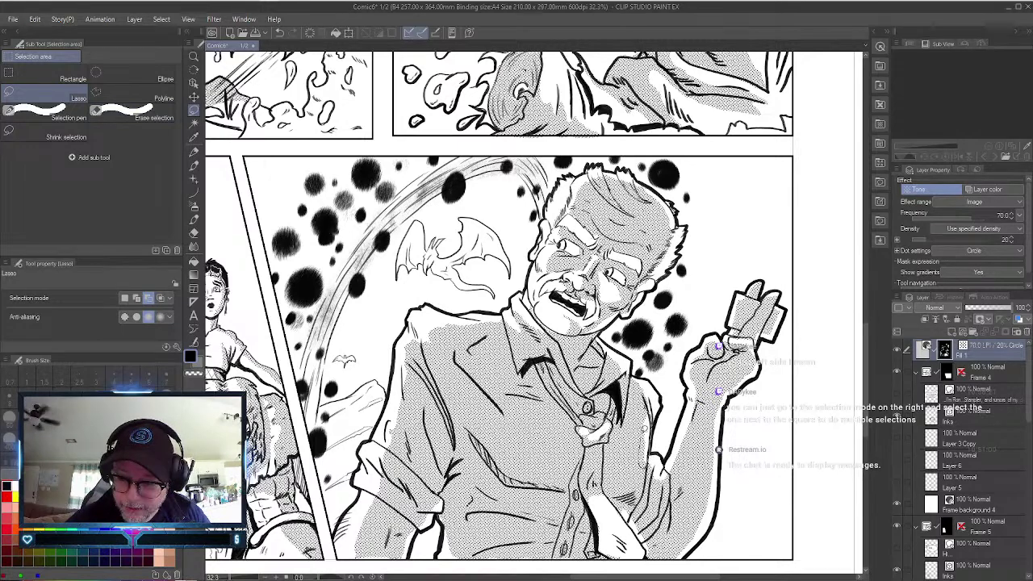
pyautogui.moveTo(647, 410); pyautogui.dragTo(645, 427)
pyautogui.click(715, 485)
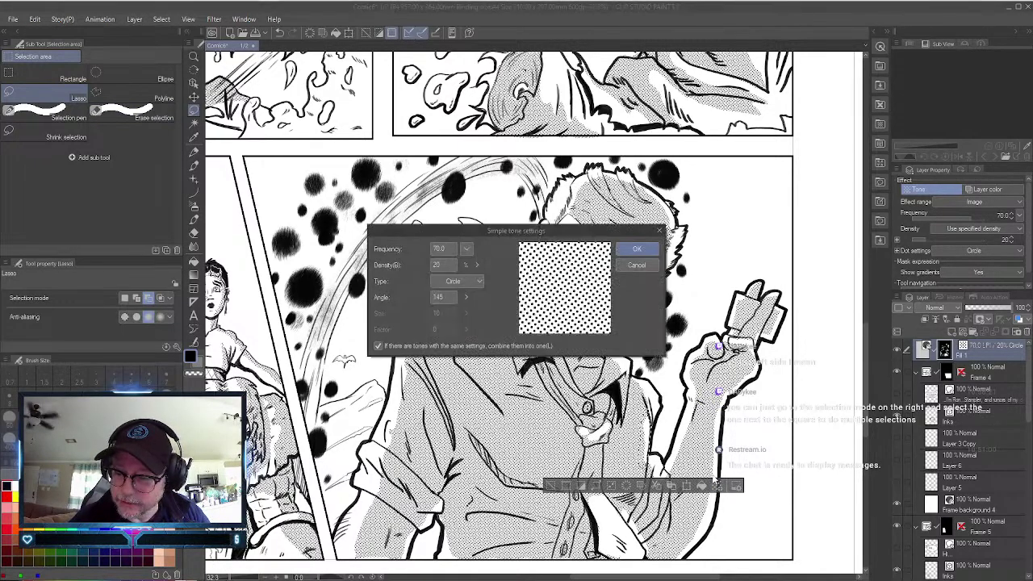
pyautogui.click(637, 249)
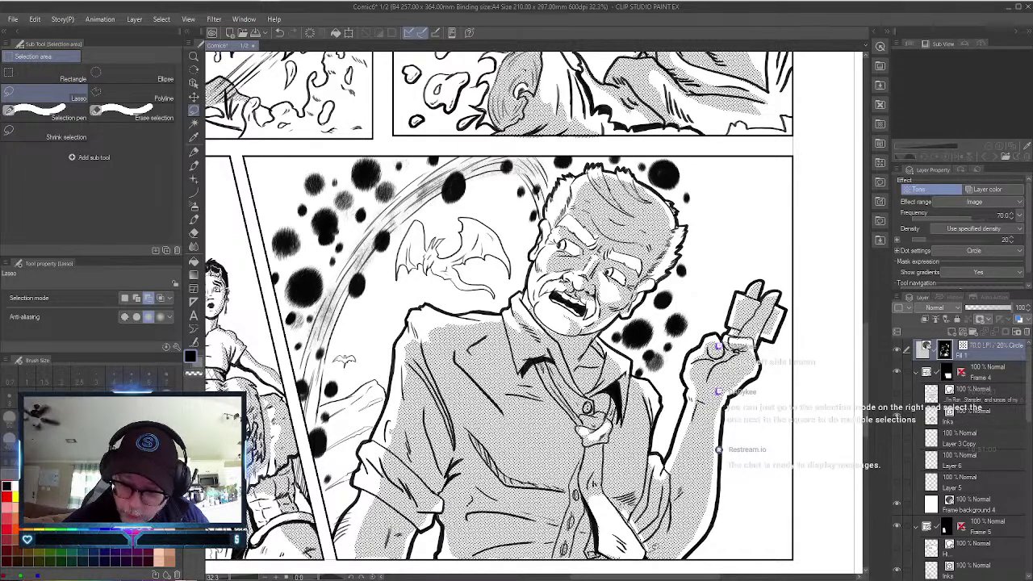
pyautogui.hotkey('ctrl', 'a')
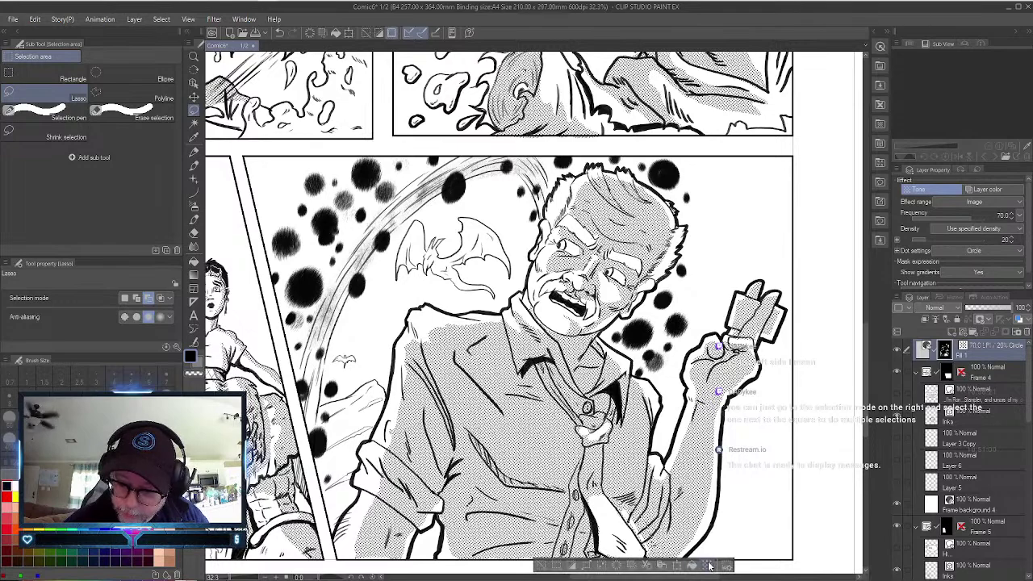
pyautogui.click(706, 565)
pyautogui.press('Return')
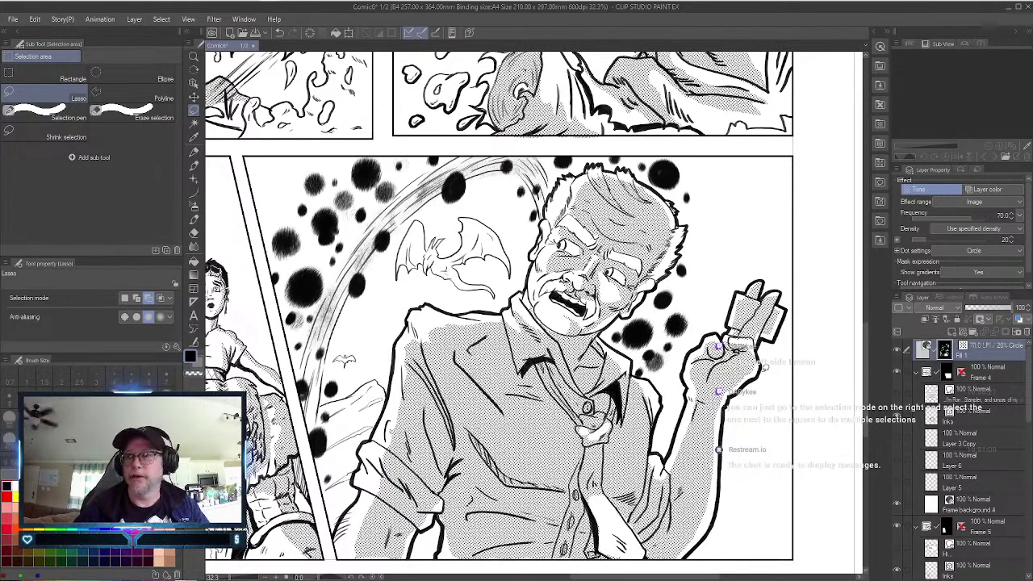
pyautogui.moveTo(723, 12)
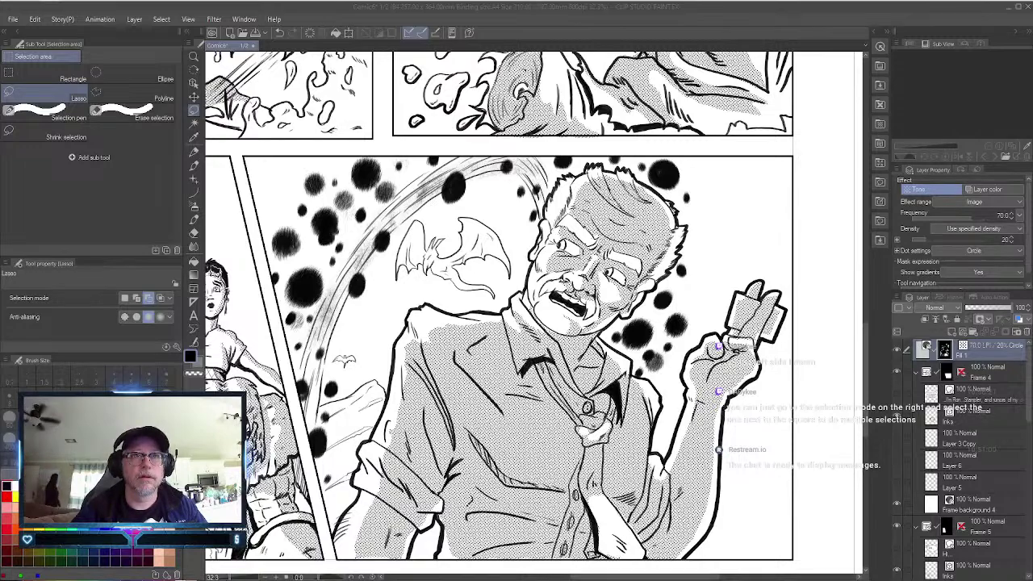
pyautogui.hotkey('alt', 'Tab')
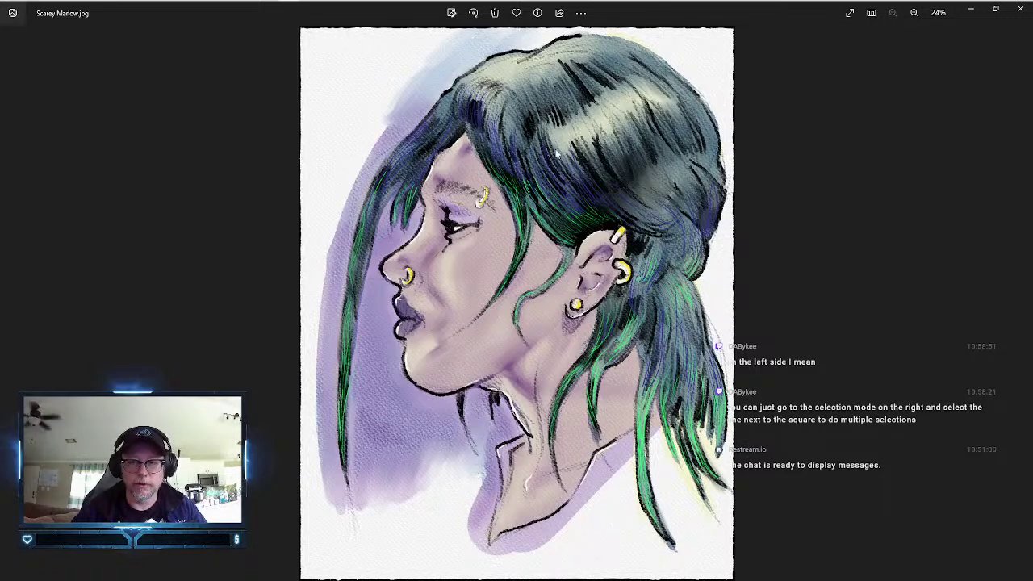
pyautogui.click(1020, 8)
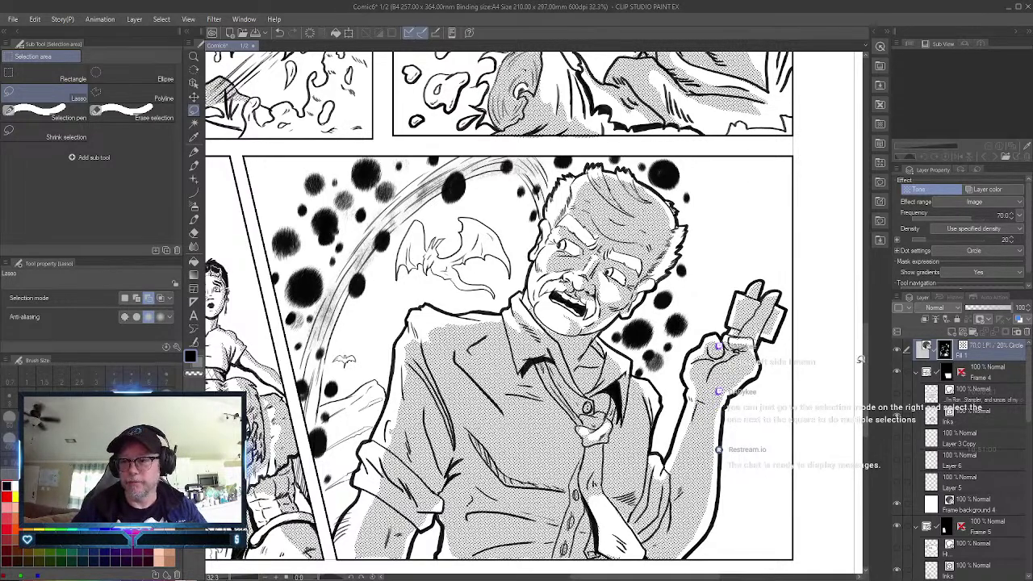
# Examine the shading across all panels of the comic page, ending on the lower-right panel.
pyautogui.moveTo(863, 346); pyautogui.dragTo(865, 207)
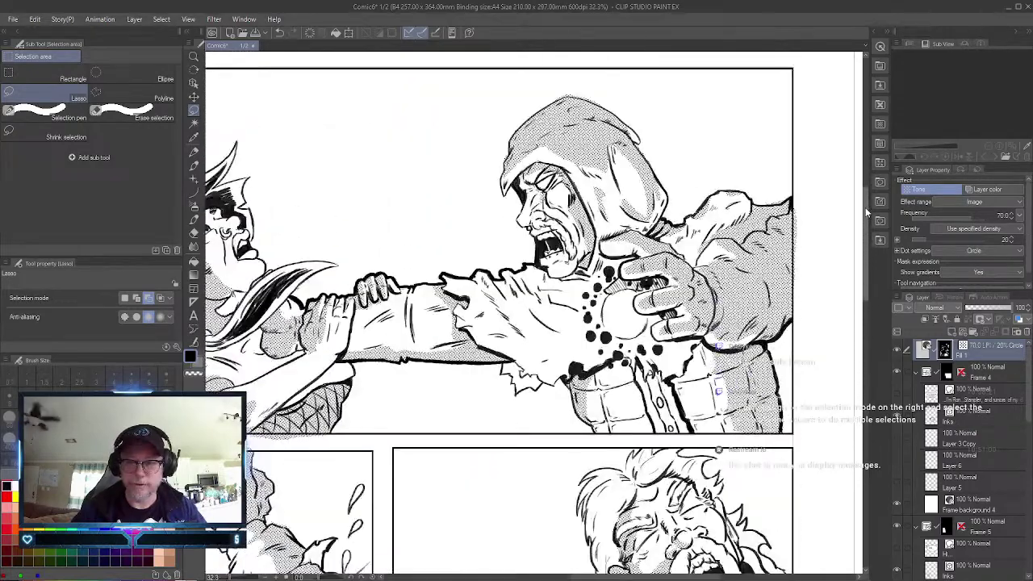
pyautogui.click(193, 56)
pyautogui.click(455, 178)
pyautogui.click(436, 193)
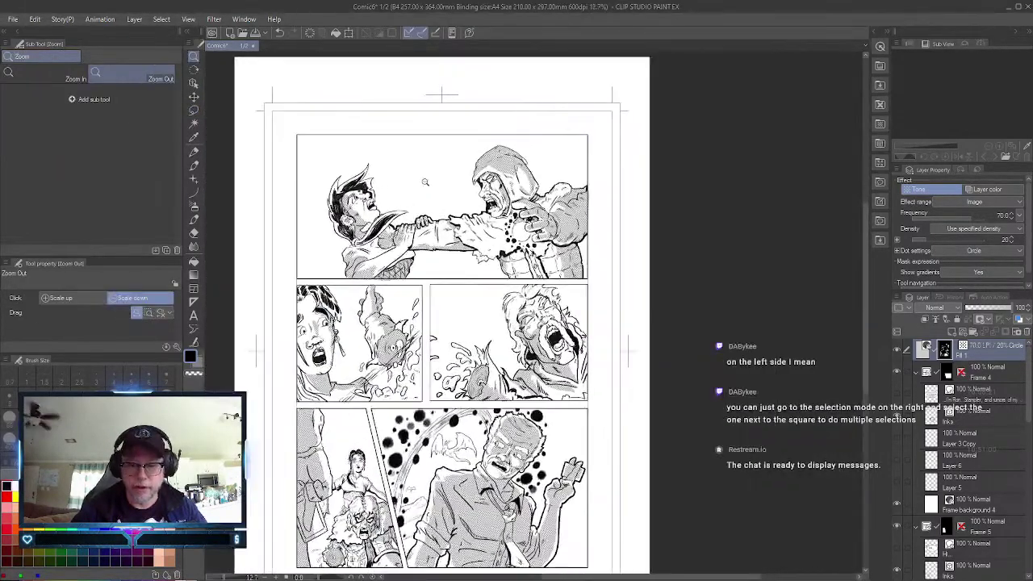
pyautogui.click(416, 211)
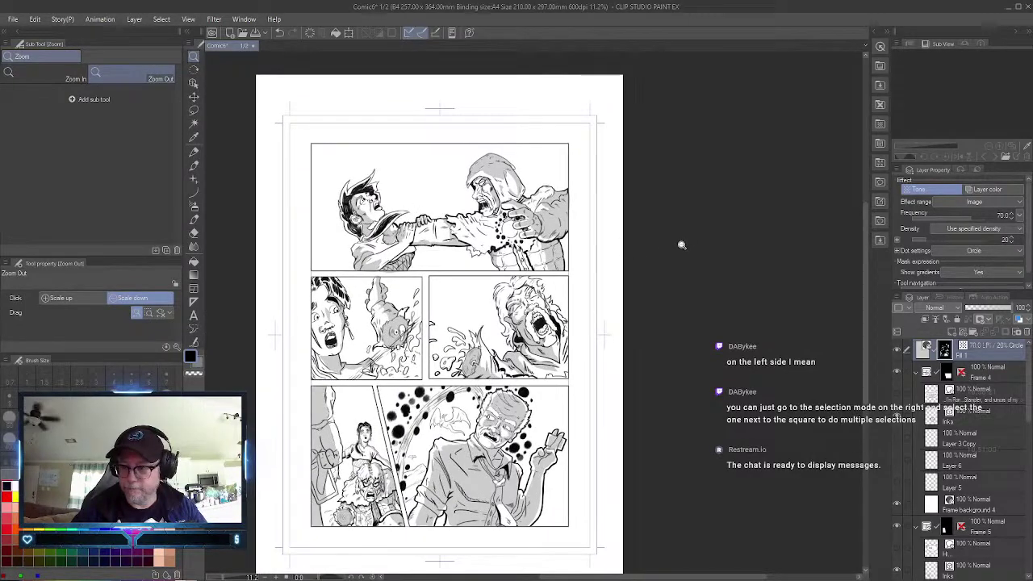
pyautogui.scroll(2, 863, 277)
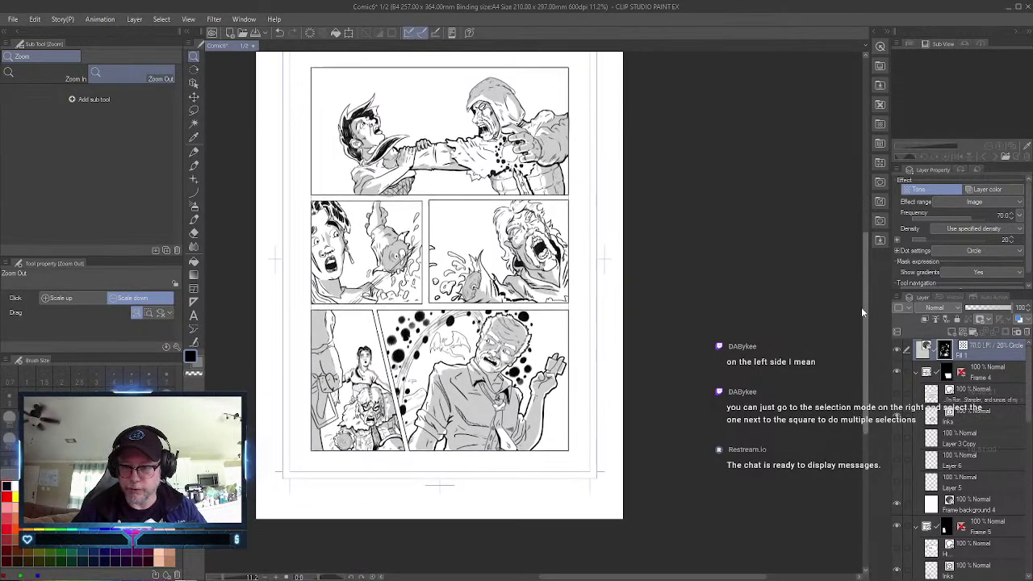
pyautogui.scroll(3, 491, 344)
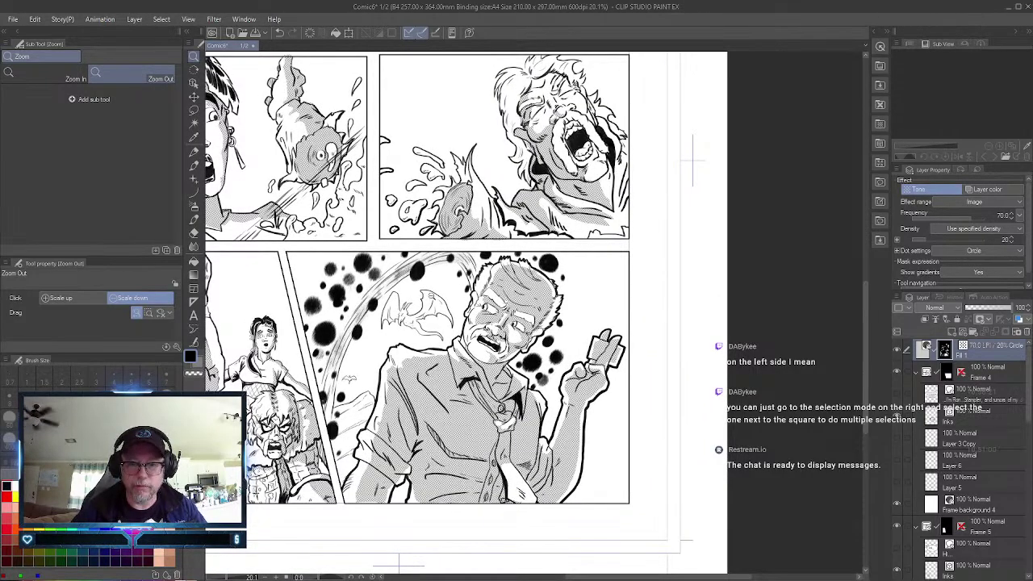
pyautogui.scroll(2, 431, 297)
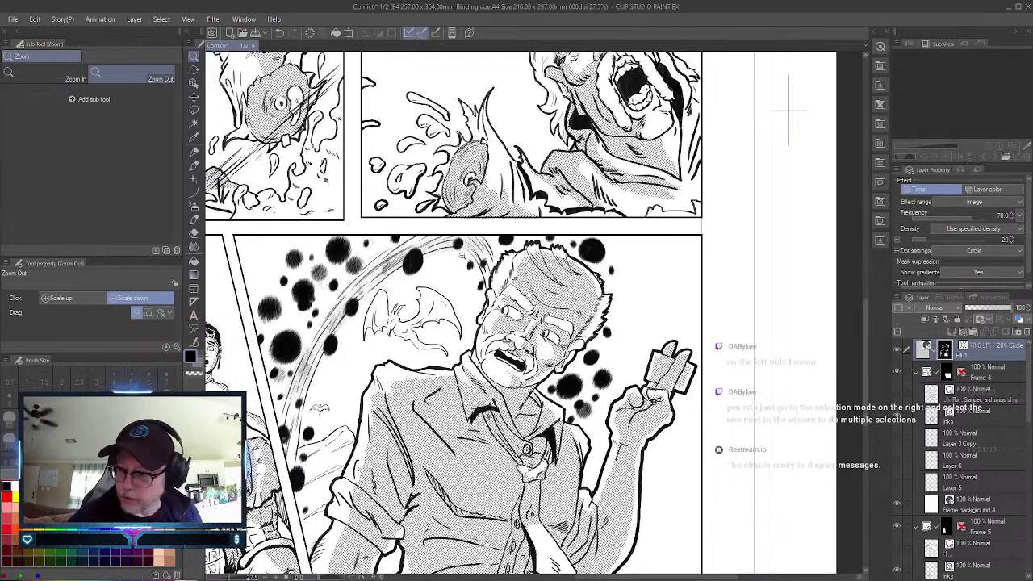
# Select the portal's interior around the winged creature behind the man and fill it with 20% circle tone.
pyautogui.click(194, 108)
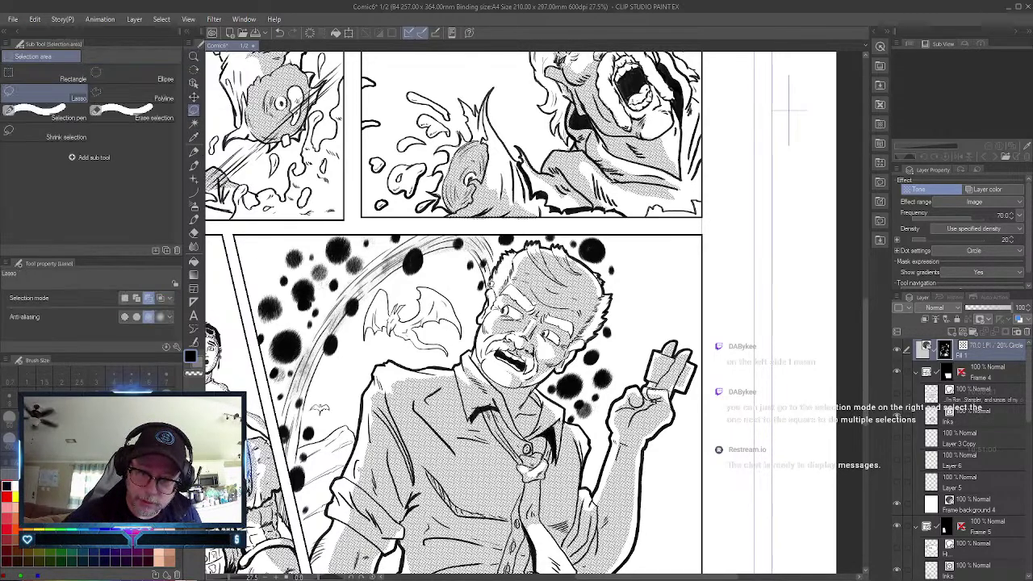
pyautogui.moveTo(415, 254)
pyautogui.mouseDown()
pyautogui.moveTo(337, 325)
pyautogui.moveTo(303, 403)
pyautogui.moveTo(298, 493)
pyautogui.moveTo(317, 549)
pyautogui.mouseUp()
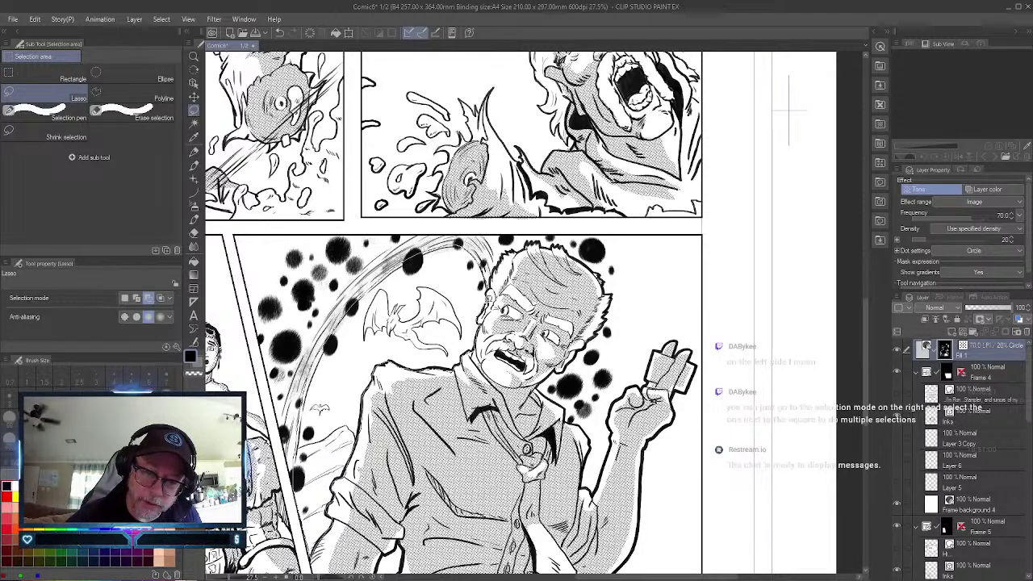
pyautogui.moveTo(489, 282); pyautogui.dragTo(485, 274)
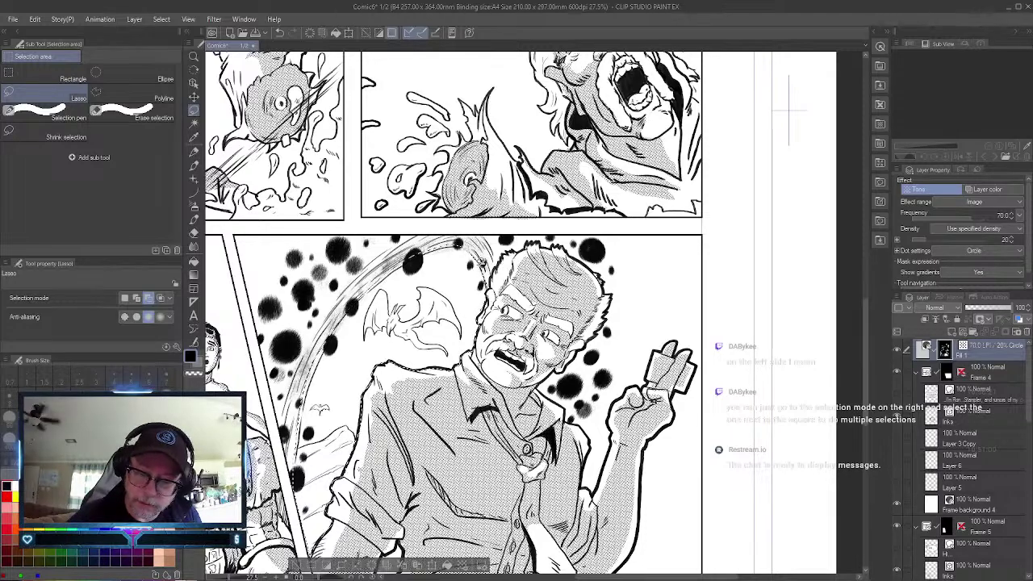
pyautogui.click(463, 565)
pyautogui.click(637, 248)
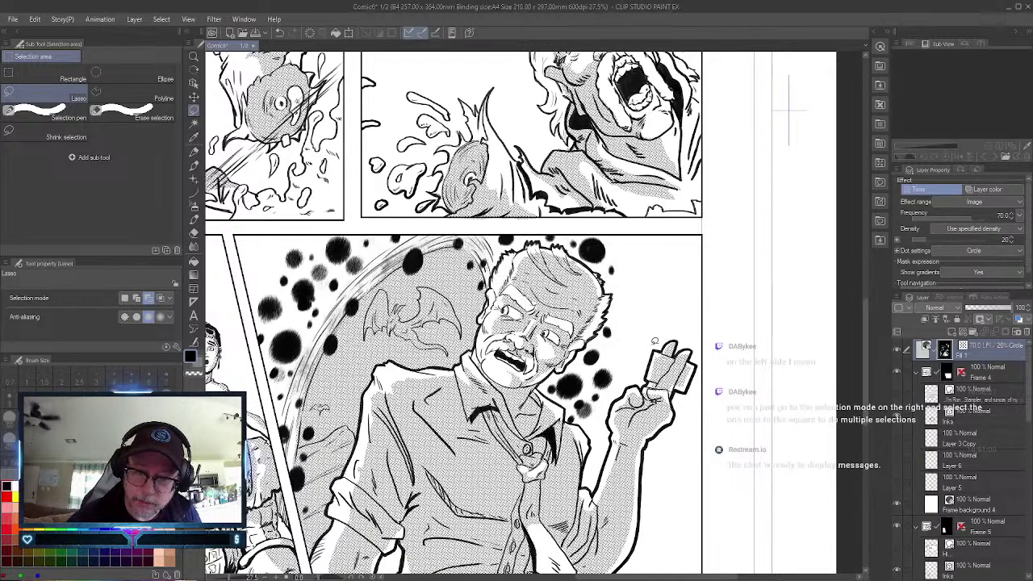
# Examine how the shaded portal balances with the other panels on the full page.
pyautogui.click(194, 55)
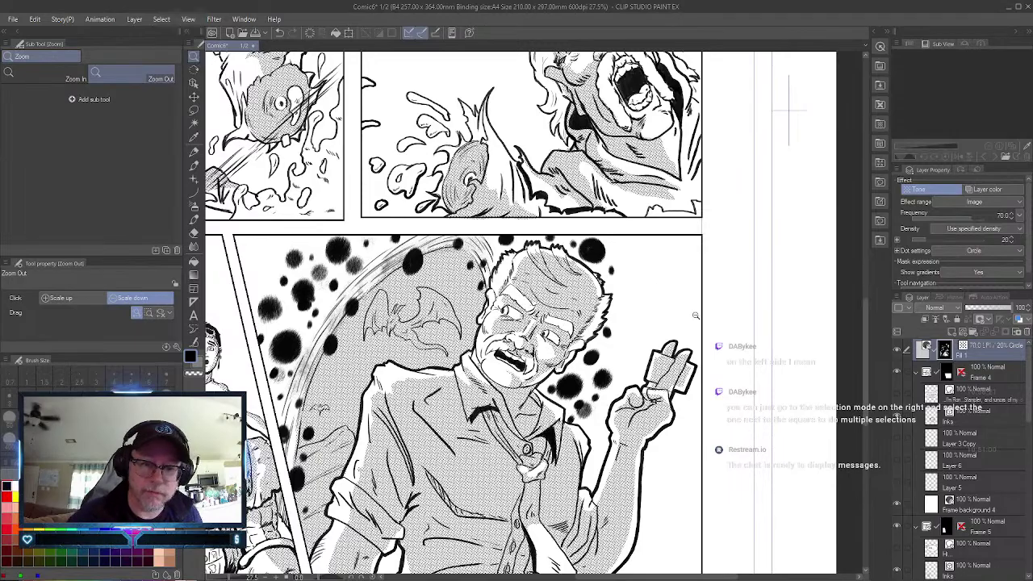
pyautogui.click(707, 336)
pyautogui.scroll(-2, 715, 370)
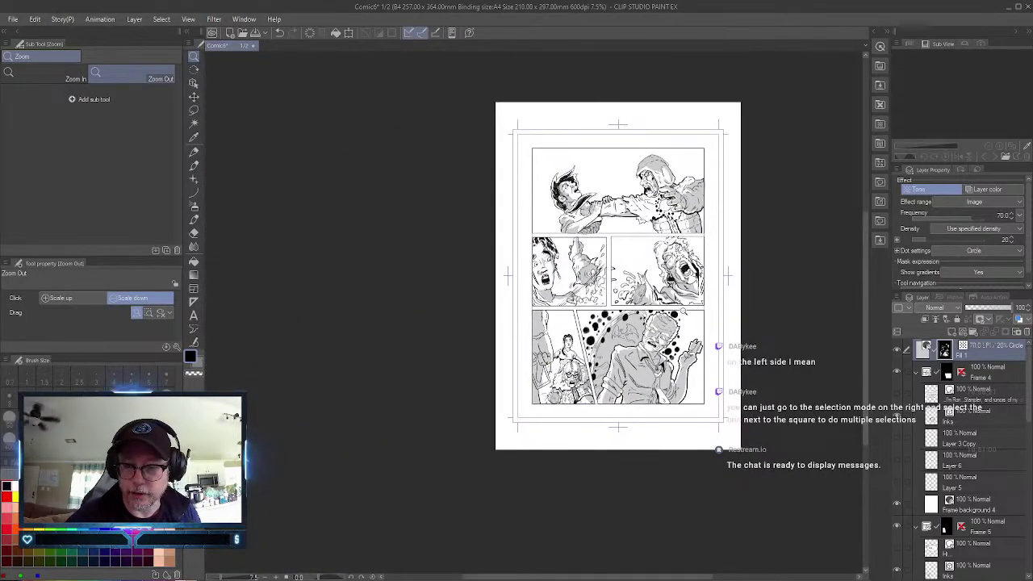
pyautogui.scroll(3, 699, 310)
pyautogui.scroll(4, 700, 310)
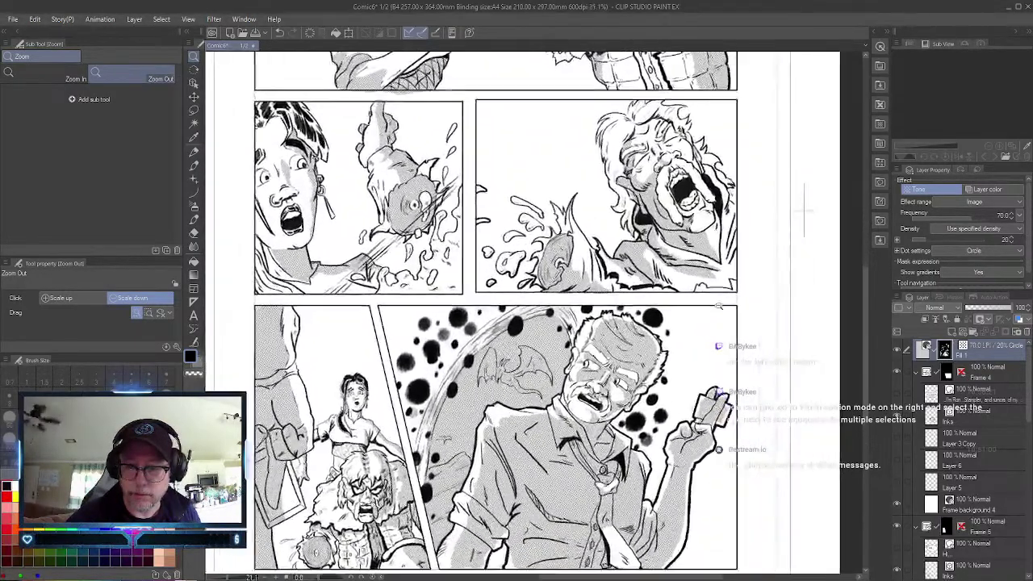
pyautogui.scroll(-3, 724, 305)
pyautogui.scroll(3, 716, 304)
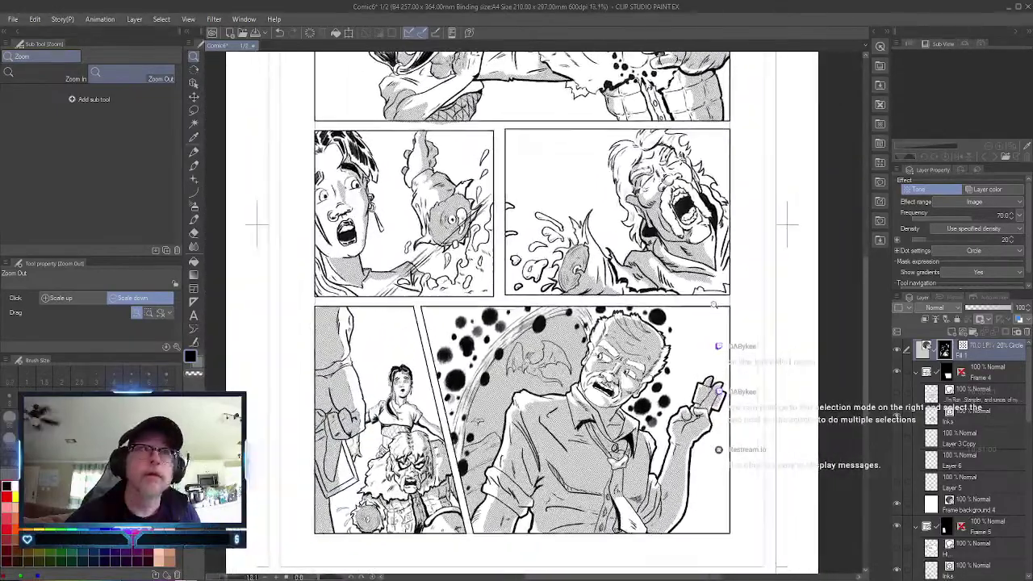
pyautogui.scroll(-1, 716, 303)
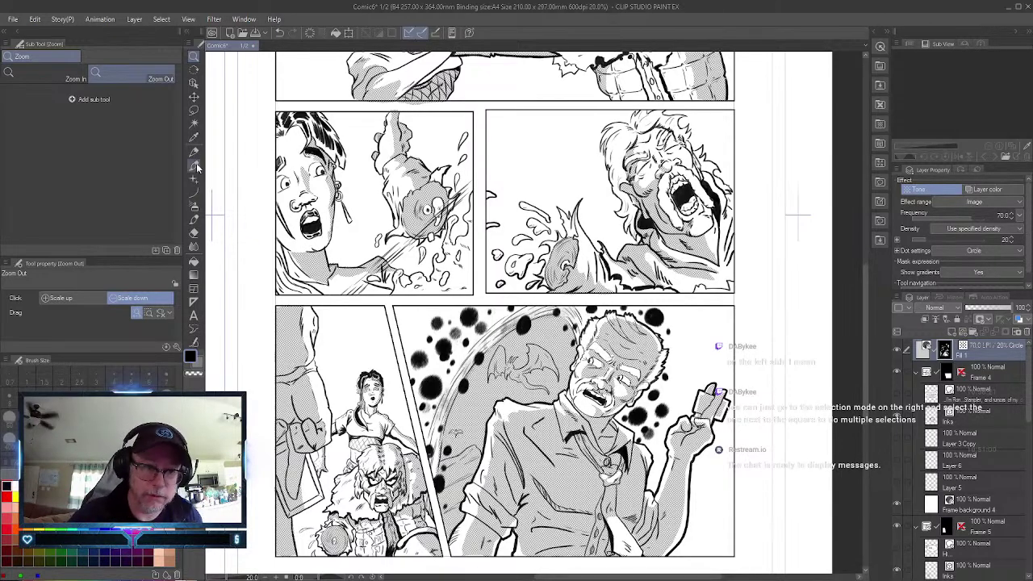
# Fill the gap between the man's lowered arm and his torso with 20% circle tone.
pyautogui.click(193, 110)
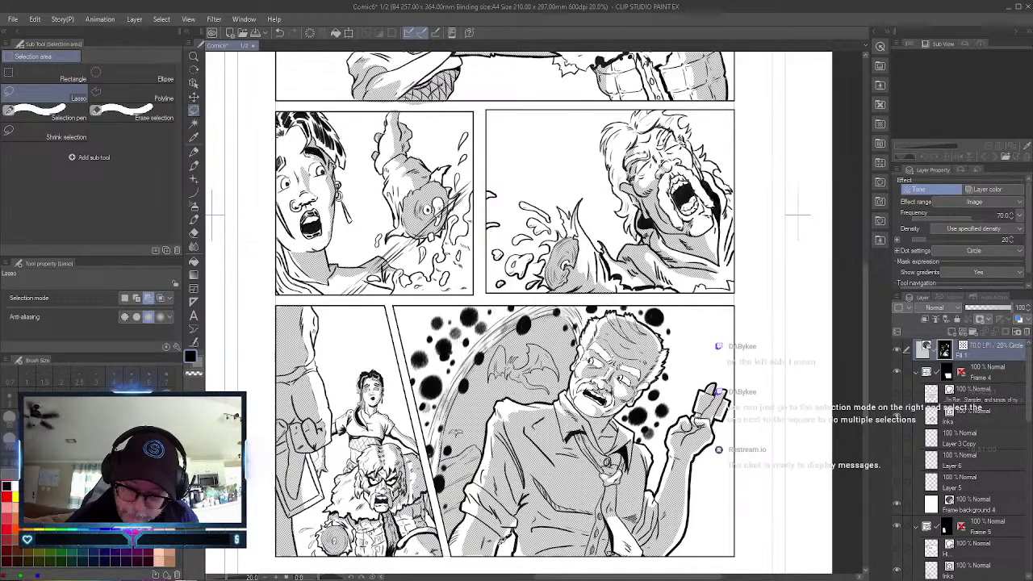
pyautogui.moveTo(508, 549); pyautogui.dragTo(513, 532)
pyautogui.click(593, 563)
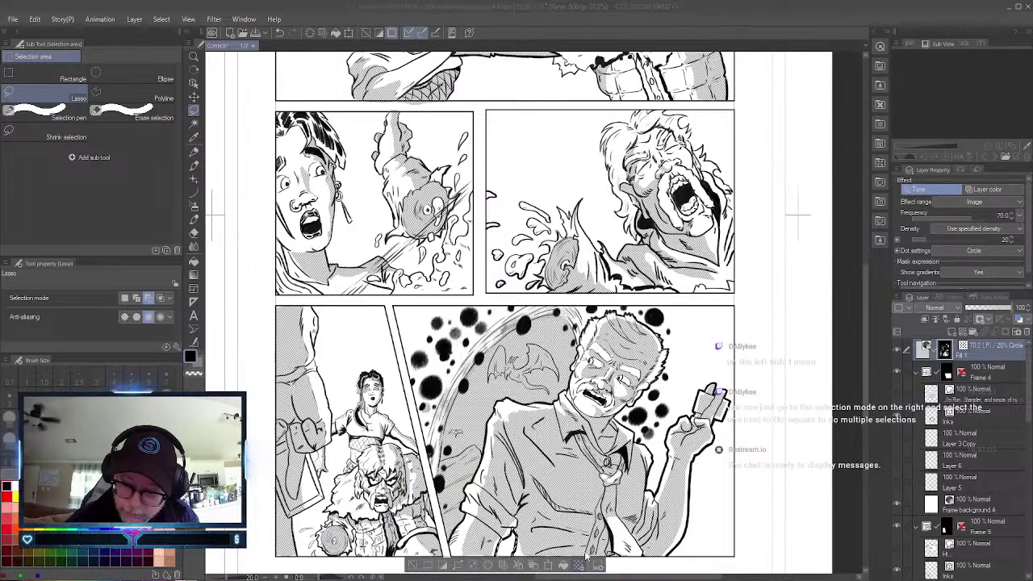
pyautogui.click(639, 251)
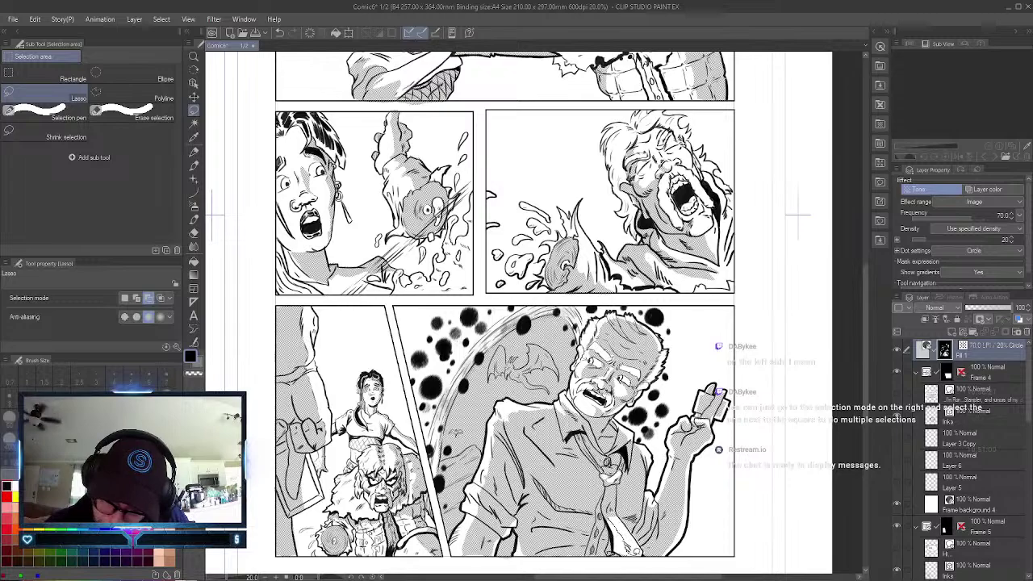
# Select the unshaded lower part of the mustached man's tie and fill it with 20% circle tone.
pyautogui.moveTo(637, 529); pyautogui.dragTo(611, 508)
pyautogui.click(699, 564)
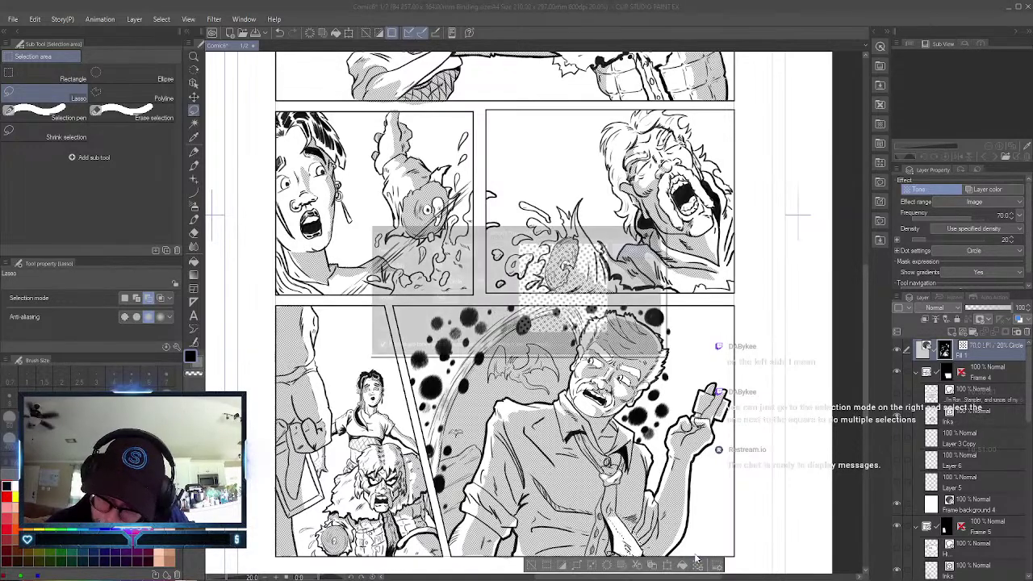
pyautogui.click(639, 248)
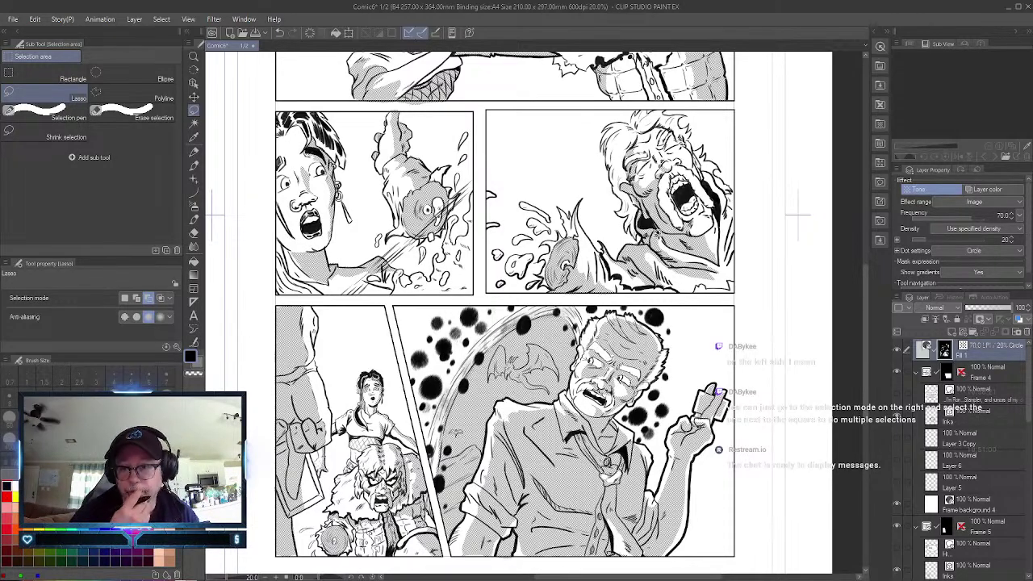
# Examine the finished shading across the upper panels, including a closer look at the top panel's two fighting figures.
pyautogui.moveTo(863, 347); pyautogui.dragTo(864, 291)
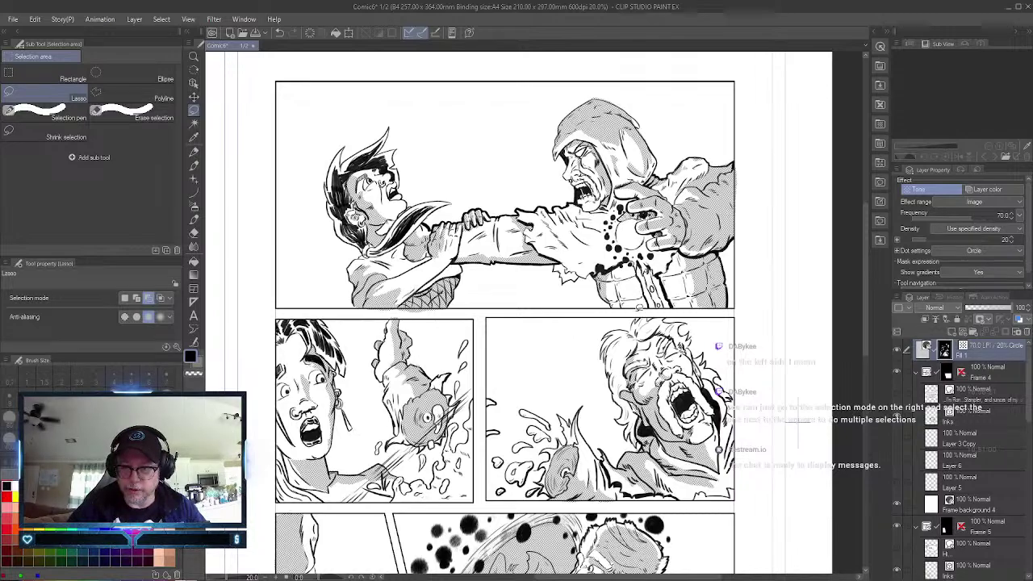
pyautogui.scroll(2, 635, 309)
pyautogui.scroll(-3, 635, 308)
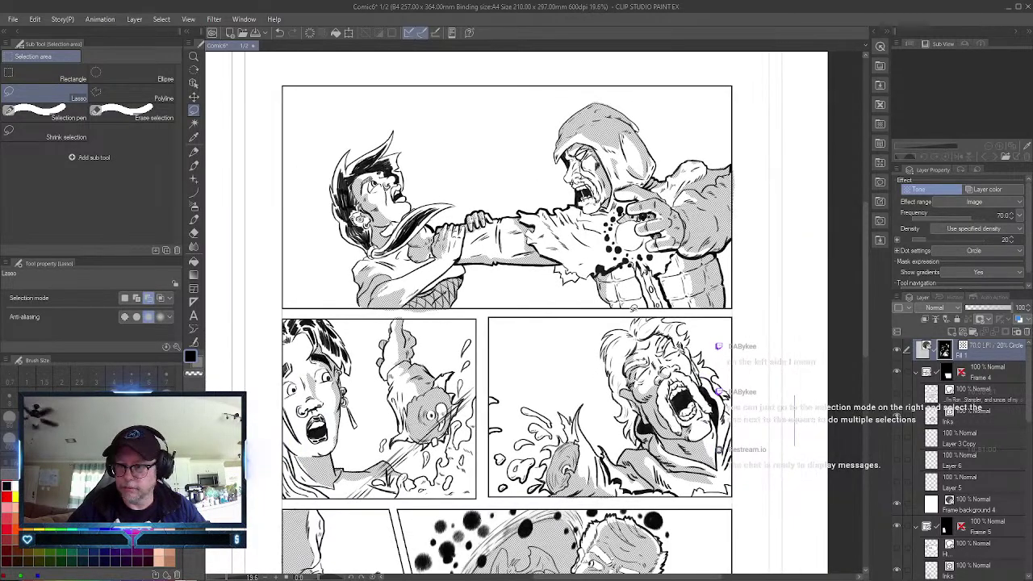
pyautogui.scroll(-1, 633, 307)
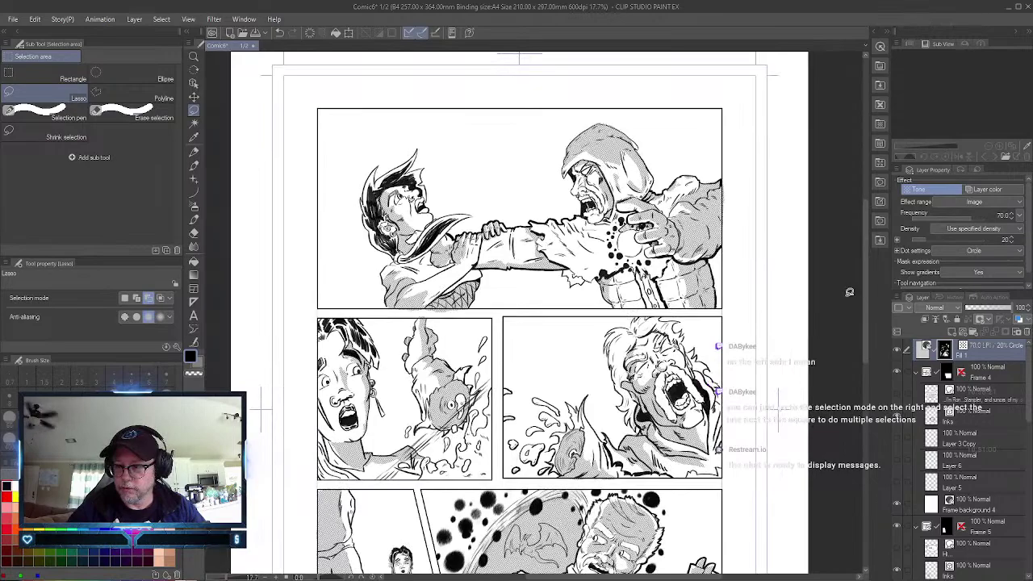
pyautogui.moveTo(867, 290); pyautogui.dragTo(861, 248)
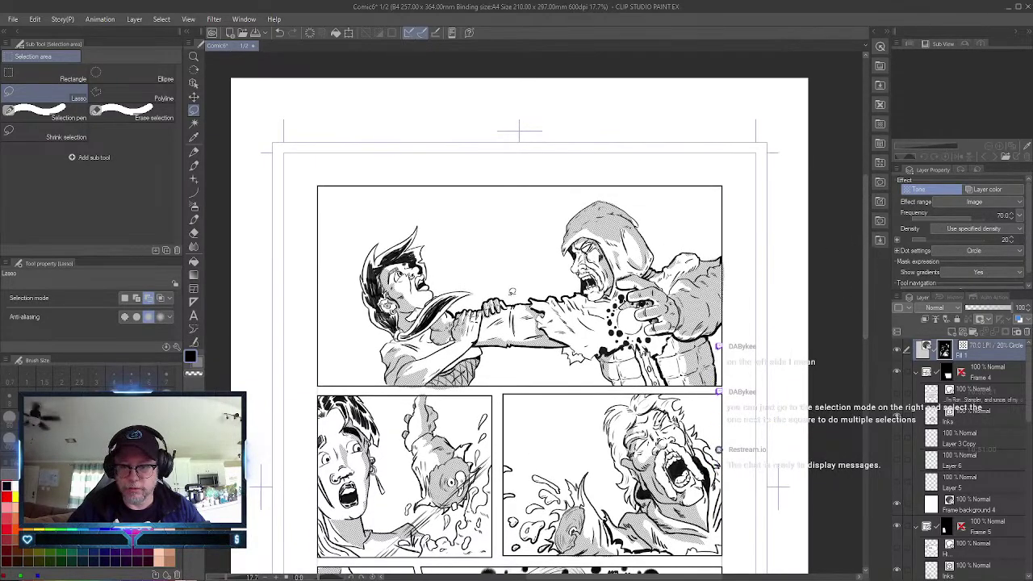
pyautogui.scroll(3, 508, 291)
pyautogui.scroll(1, 508, 290)
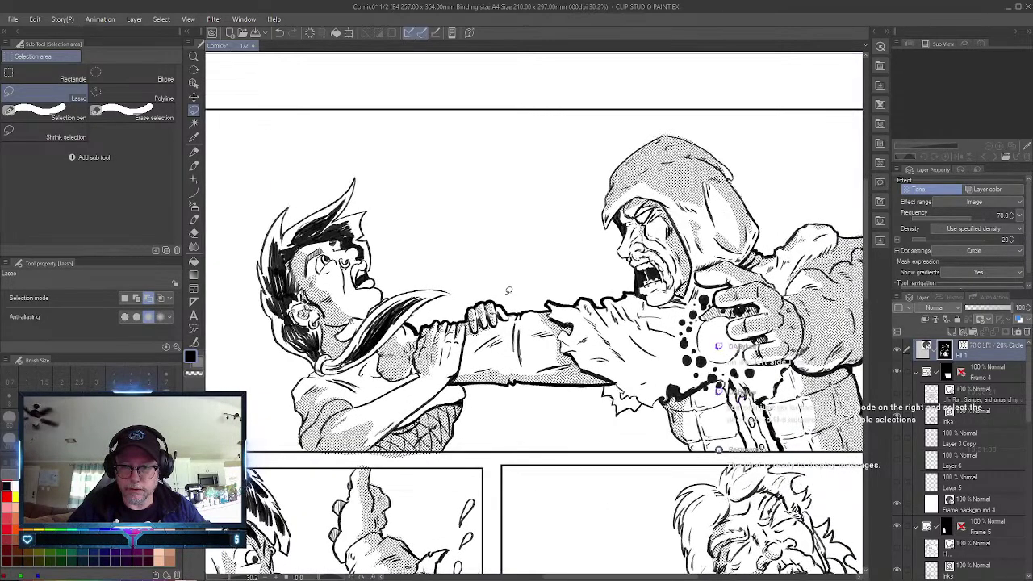
pyautogui.scroll(-4, 508, 290)
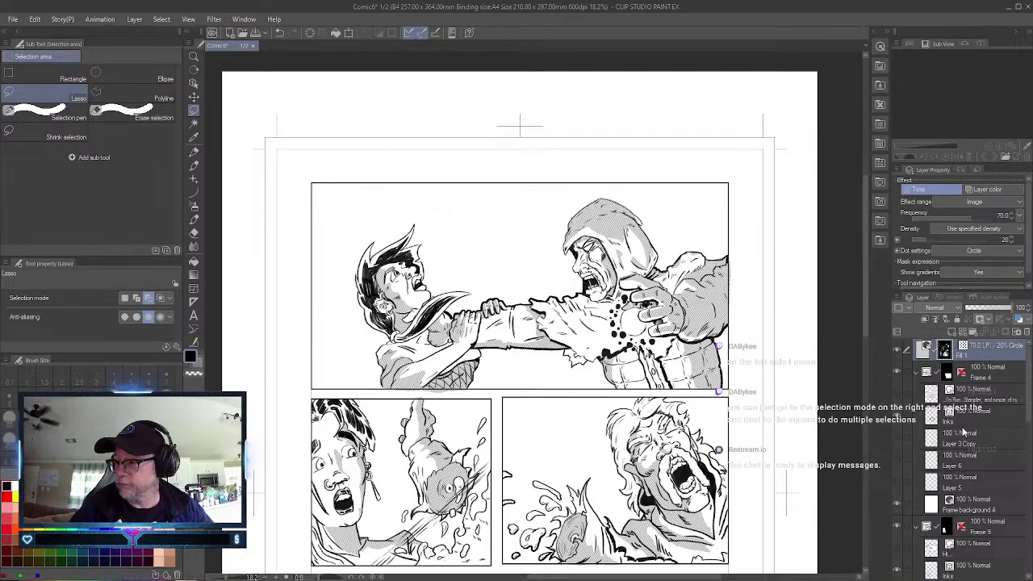
# Add three new raster layers directly above Layer 1, beneath all the comic frame folders.
pyautogui.scroll(-5, 1031, 388)
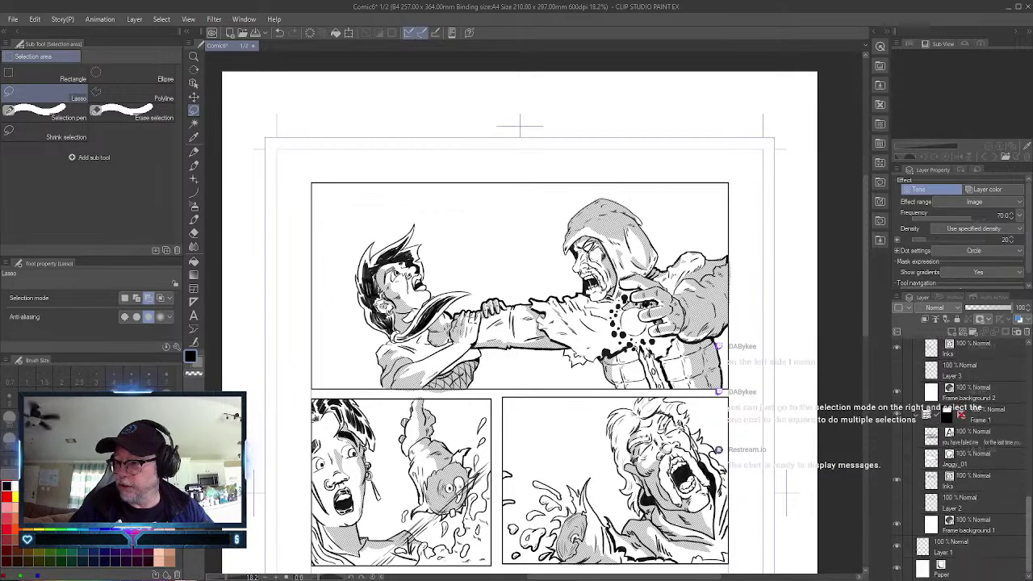
pyautogui.click(969, 551)
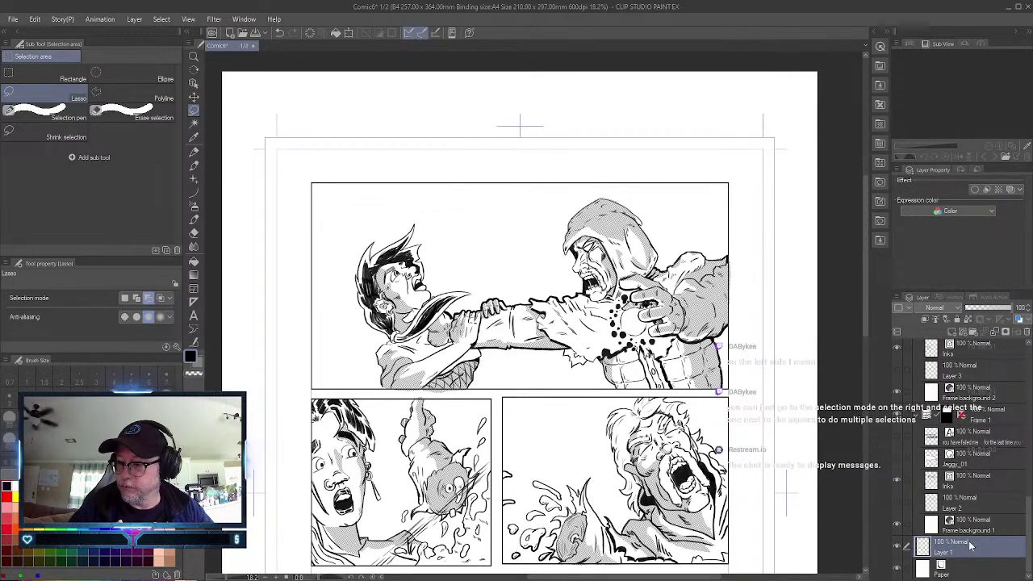
pyautogui.click(954, 332)
pyautogui.click(955, 332)
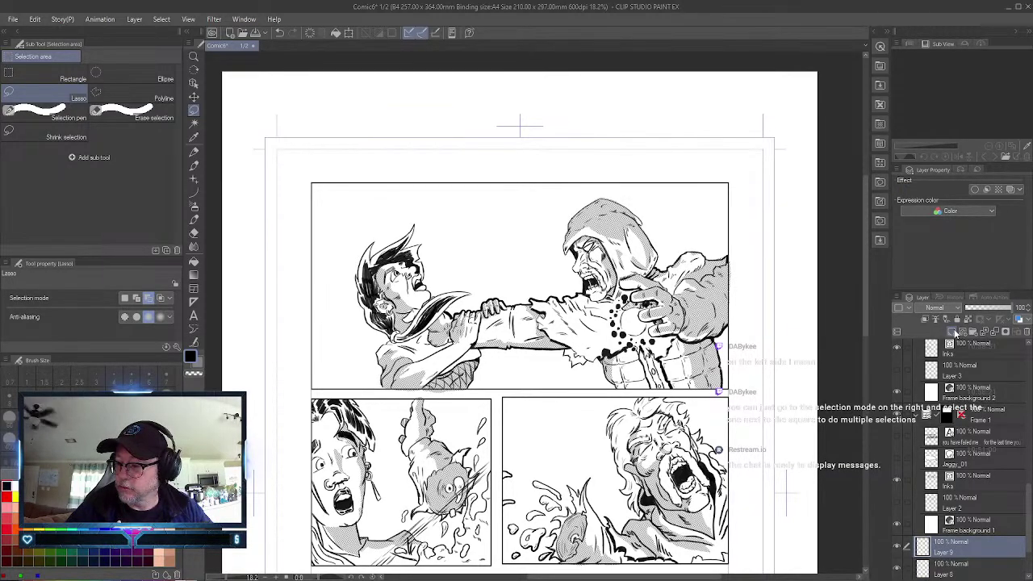
# Rename the topmost of the four bottom raster layers Cyan and the one directly below it Magenta.
pyautogui.scroll(-2, 1009, 464)
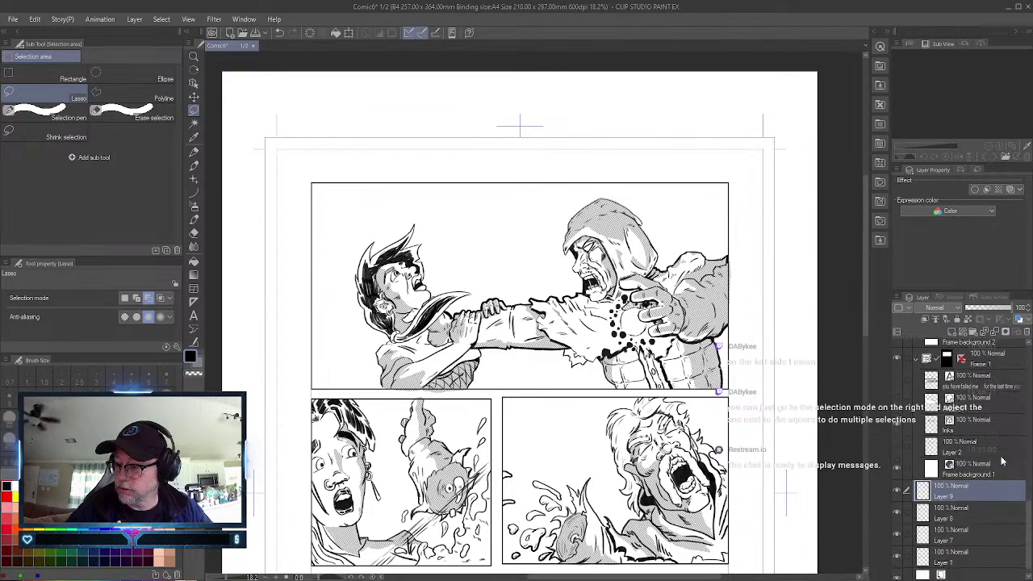
pyautogui.scroll(-1, 1002, 461)
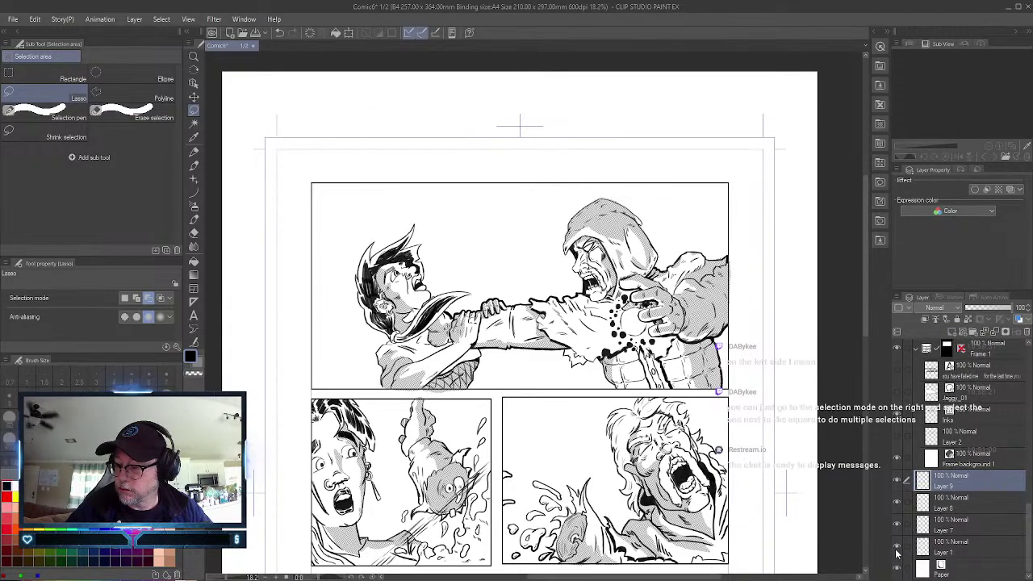
pyautogui.doubleClick(949, 484)
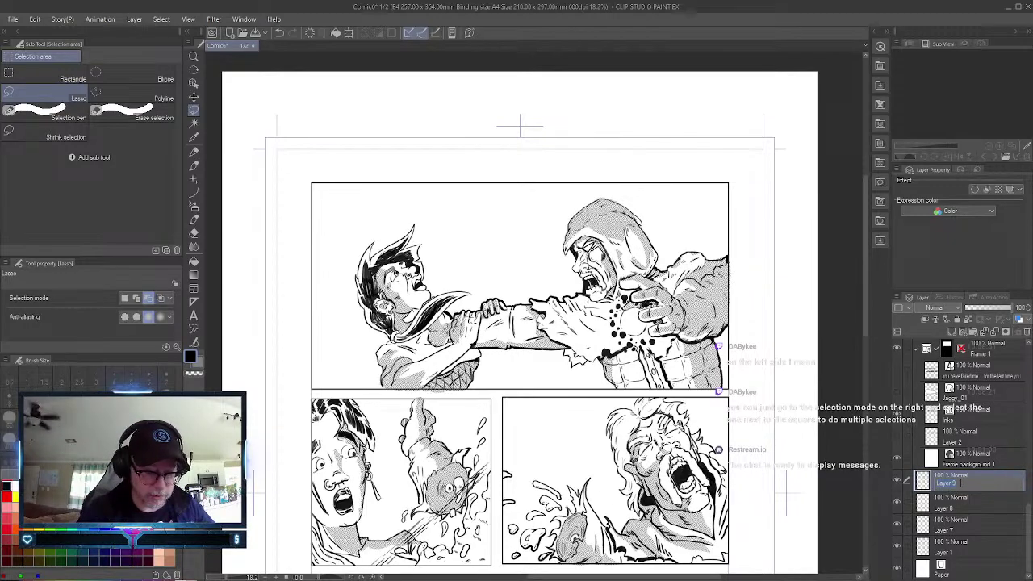
pyautogui.write('Cyan')
pyautogui.press('Return')
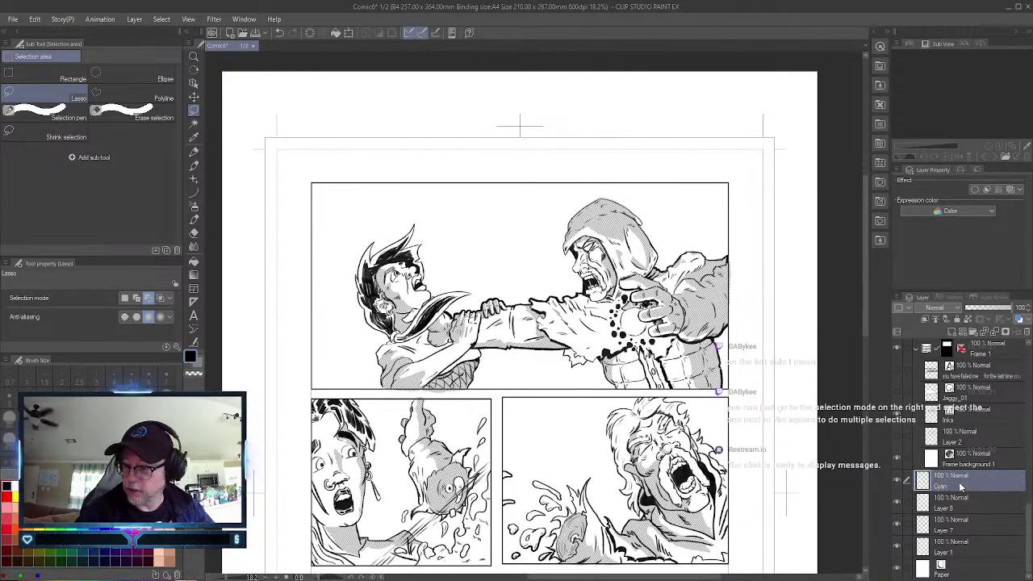
pyautogui.doubleClick(948, 506)
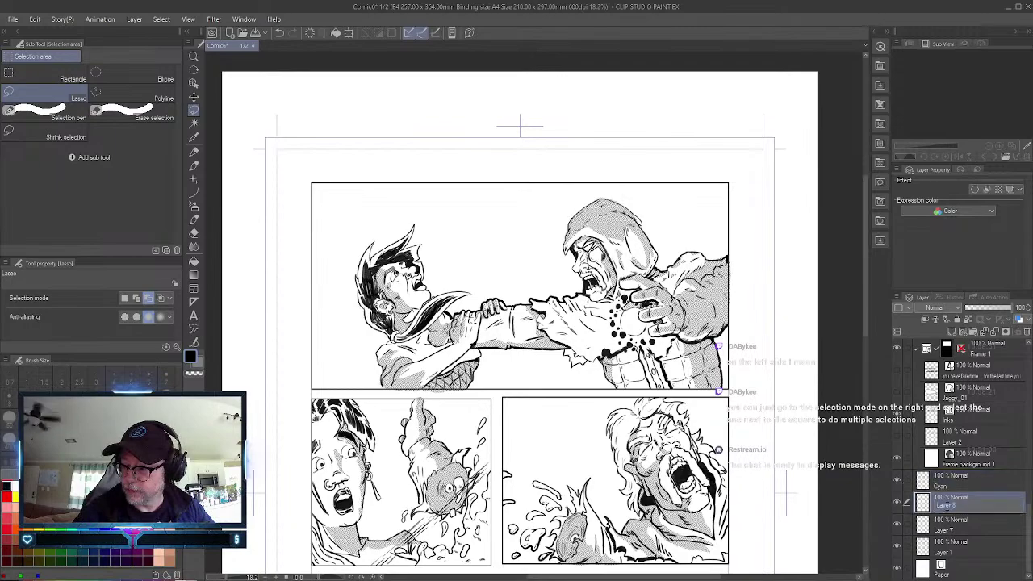
pyautogui.write('Mag')
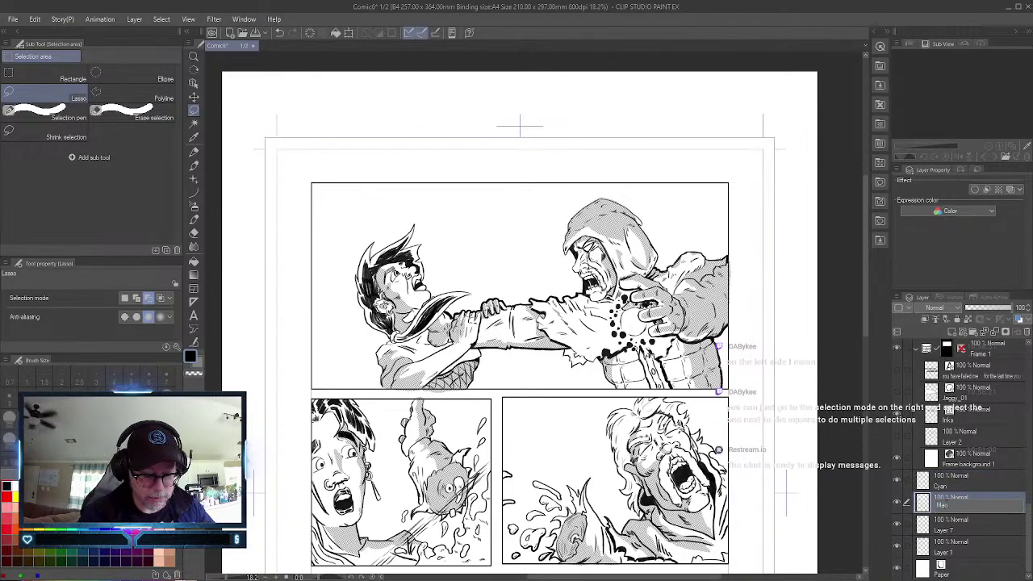
pyautogui.write('enta')
pyautogui.press('Return')
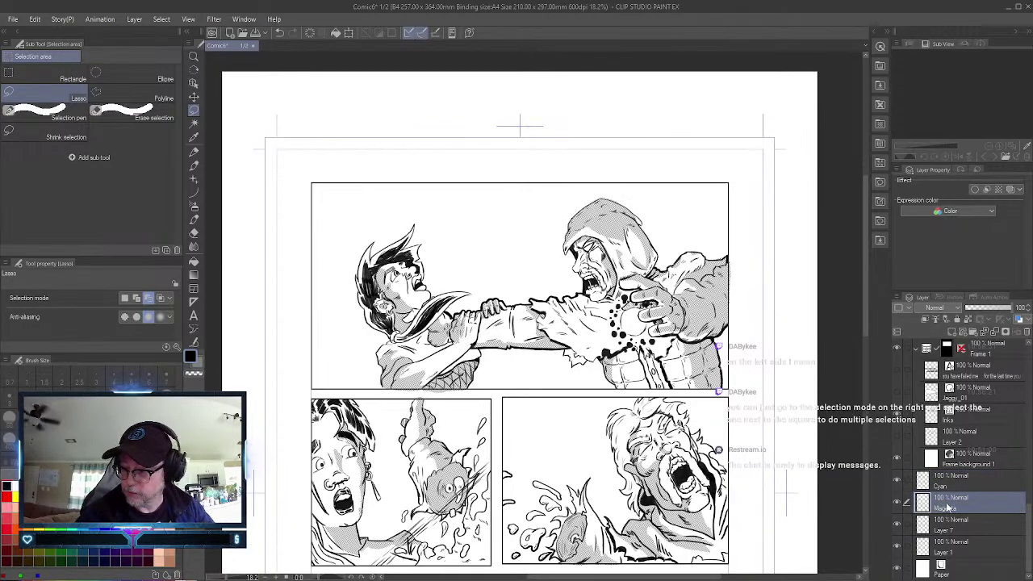
# Rename the layer below Magenta as Yellow and Layer 1 as Black.
pyautogui.doubleClick(946, 528)
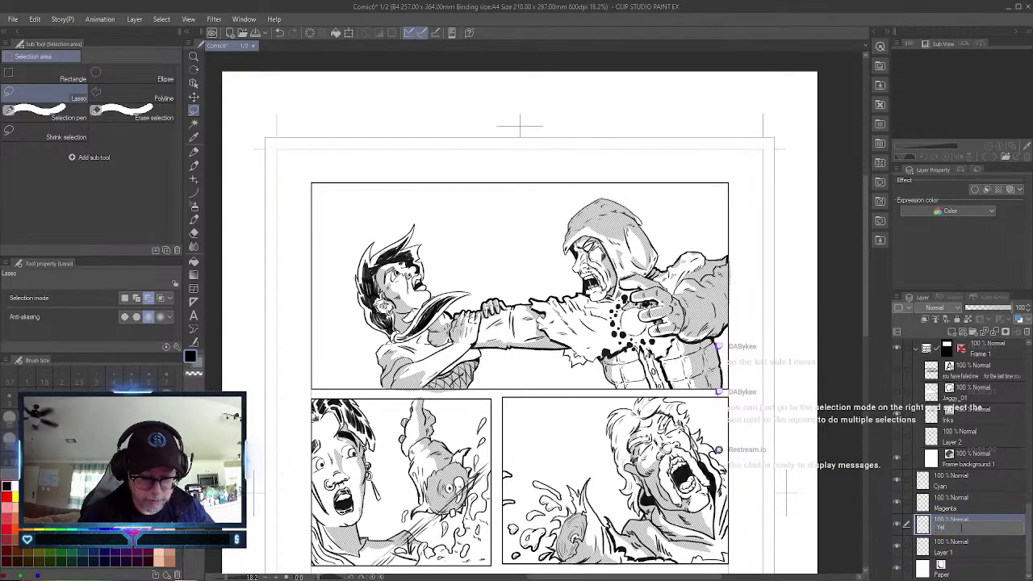
pyautogui.press('Return')
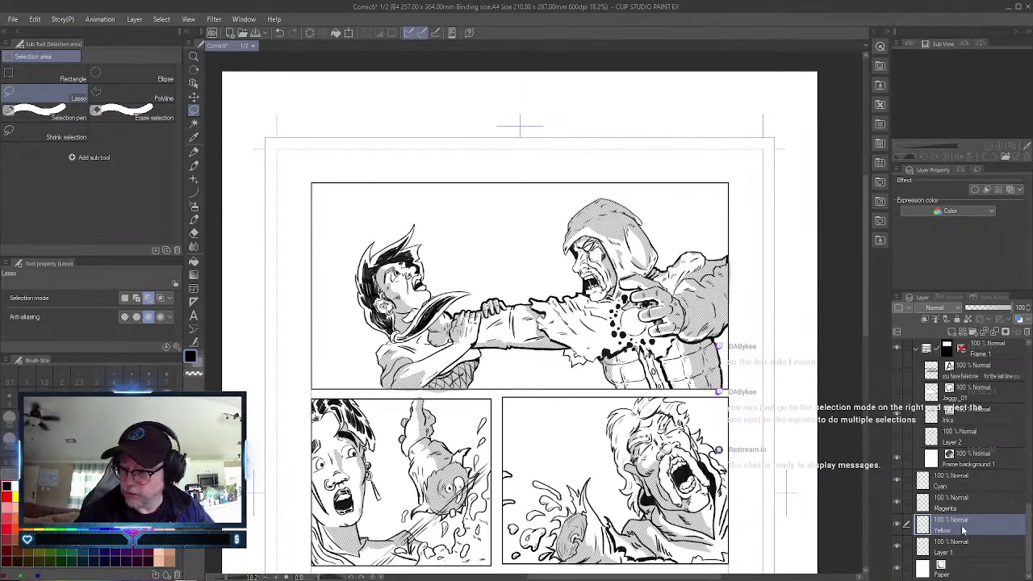
pyautogui.doubleClick(947, 550)
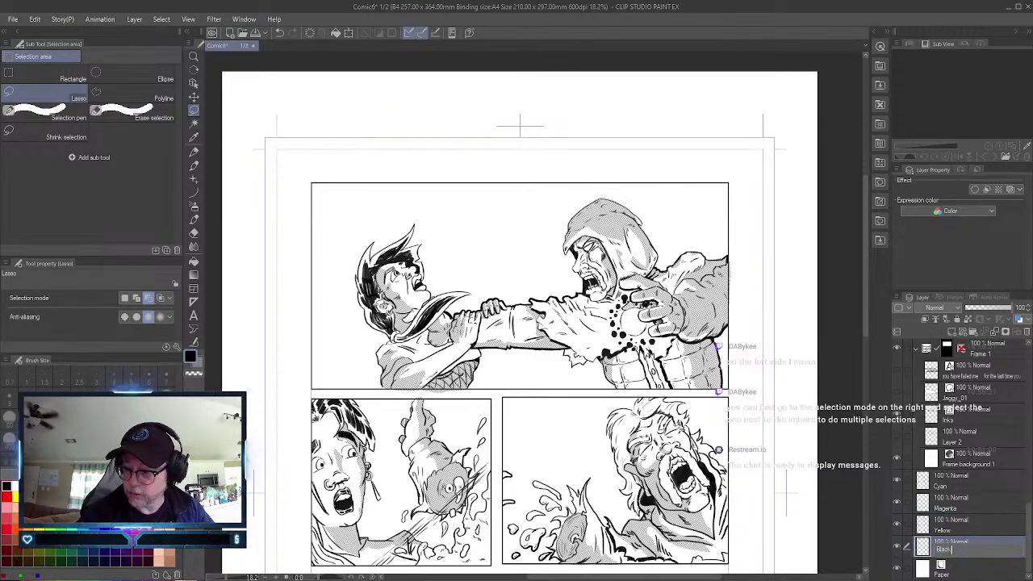
pyautogui.press('Return')
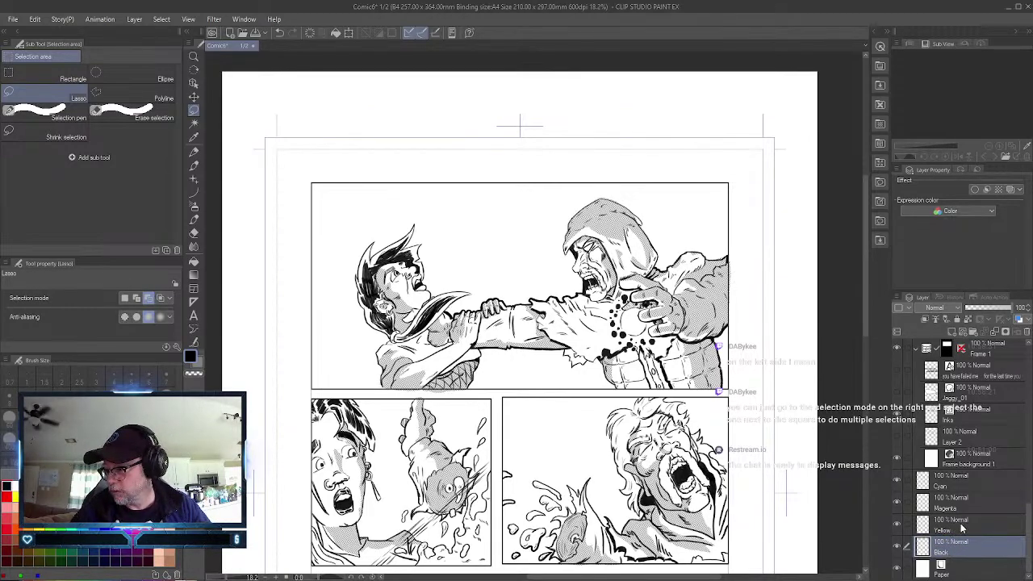
# Set the blending mode of the Cyan and Magenta layers to Multiply.
pyautogui.click(962, 485)
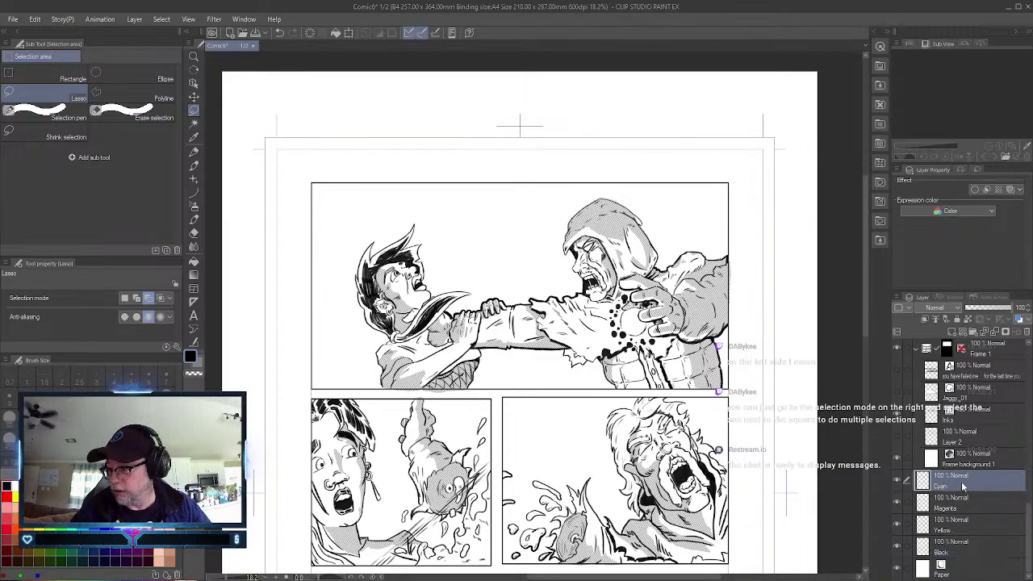
pyautogui.click(958, 311)
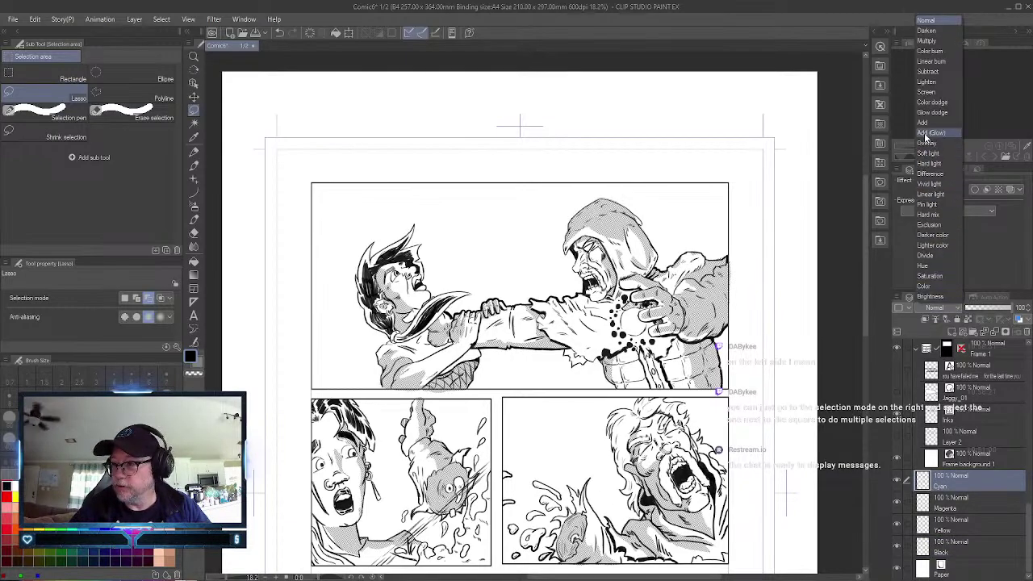
pyautogui.click(934, 42)
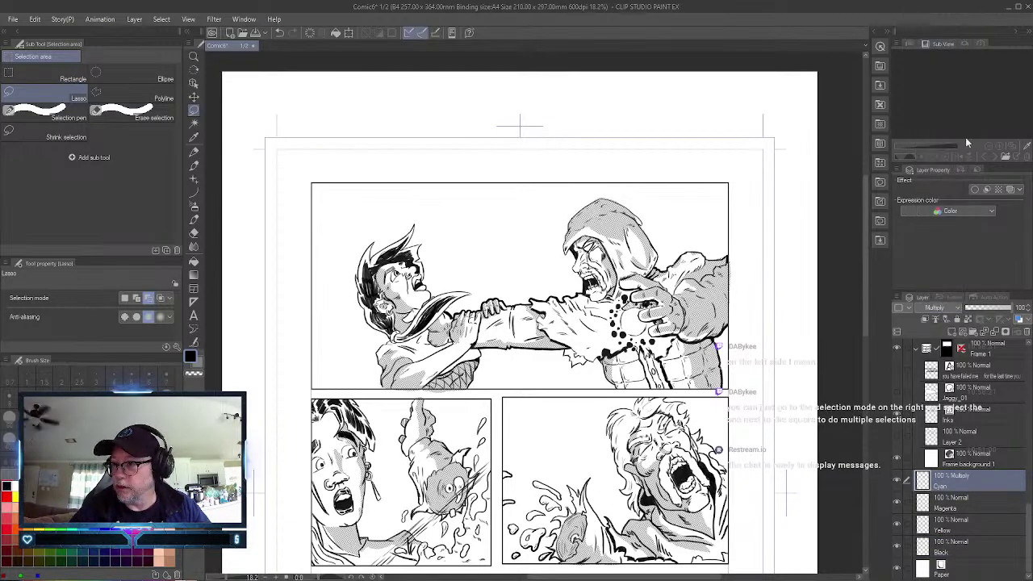
pyautogui.click(959, 503)
pyautogui.click(952, 310)
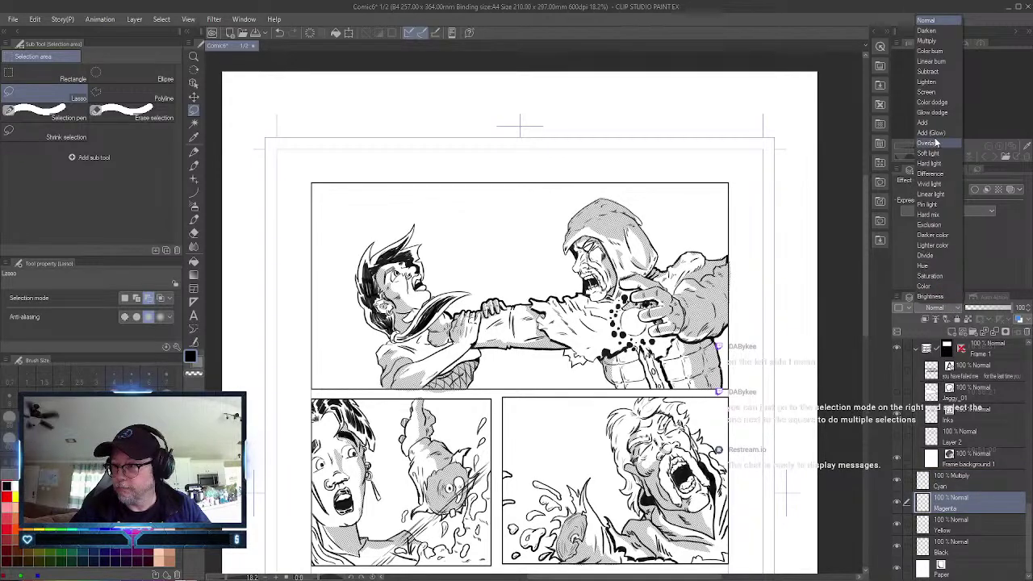
pyautogui.click(926, 40)
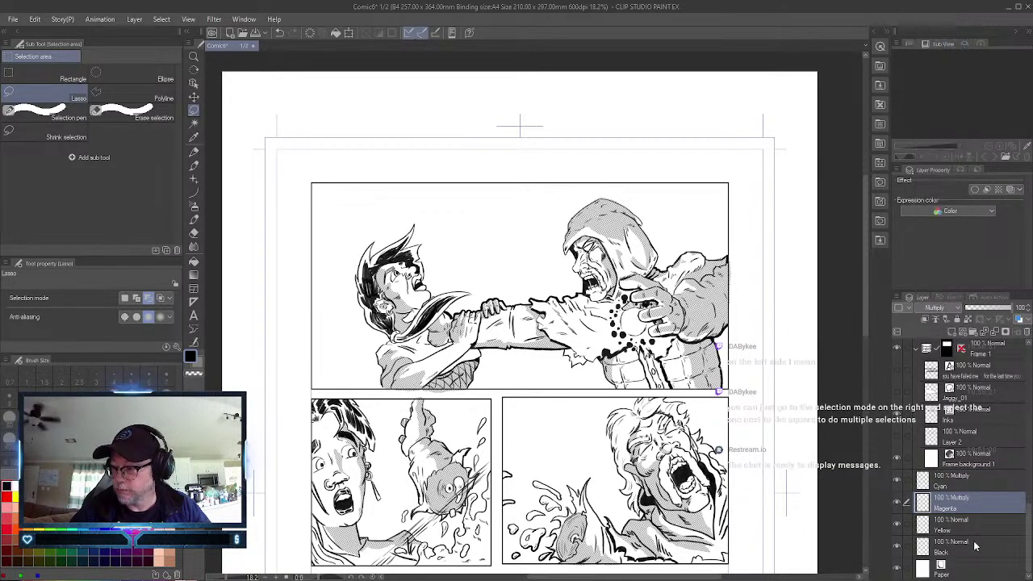
# Set the blending mode of the Yellow and Black layers to Multiply.
pyautogui.click(960, 525)
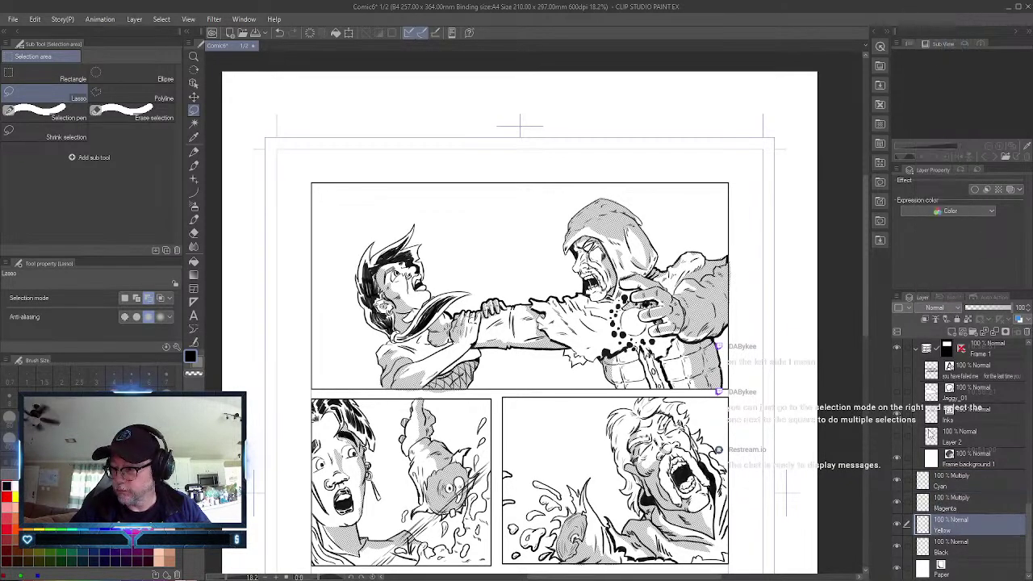
pyautogui.click(946, 308)
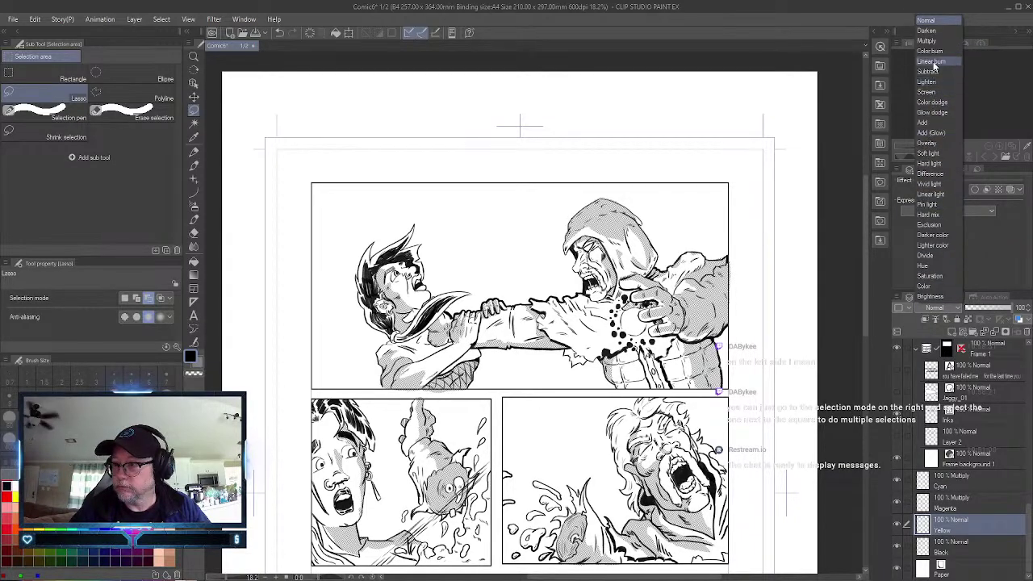
pyautogui.click(929, 41)
pyautogui.click(971, 554)
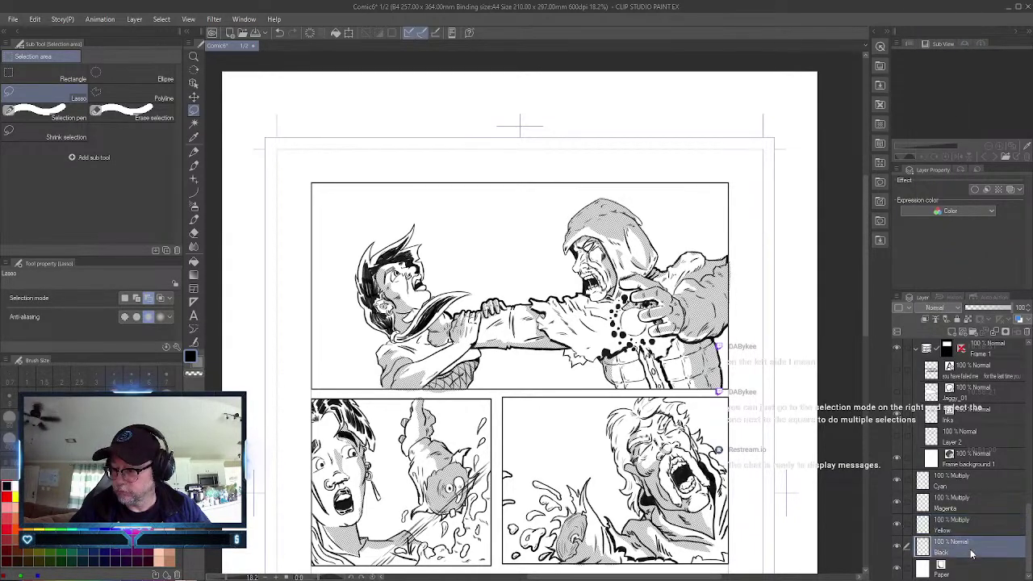
pyautogui.click(945, 308)
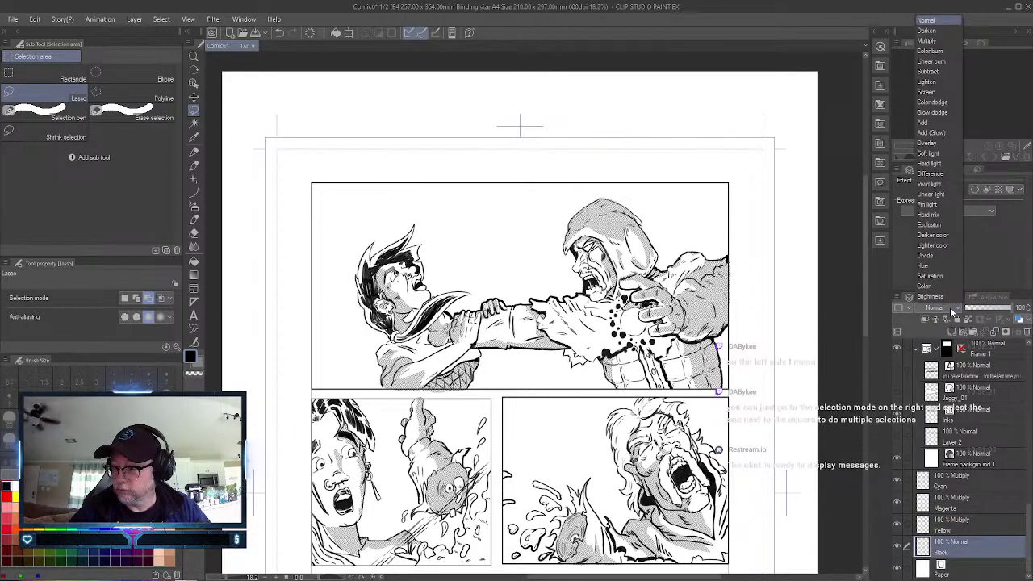
pyautogui.click(926, 40)
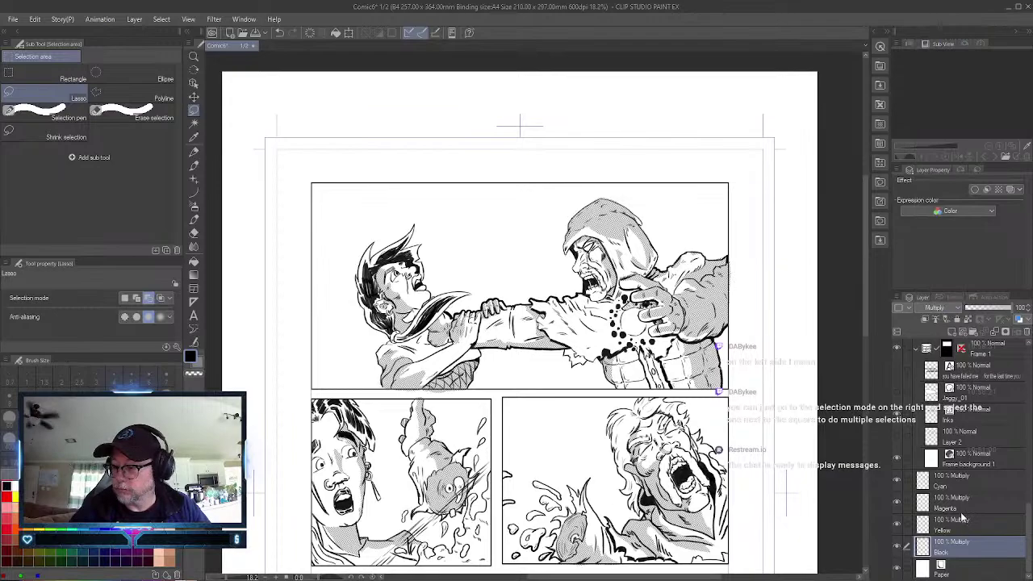
# Select the Cyan layer and bring up the KraftTone dot tint brushes in the Brush tool.
pyautogui.click(966, 484)
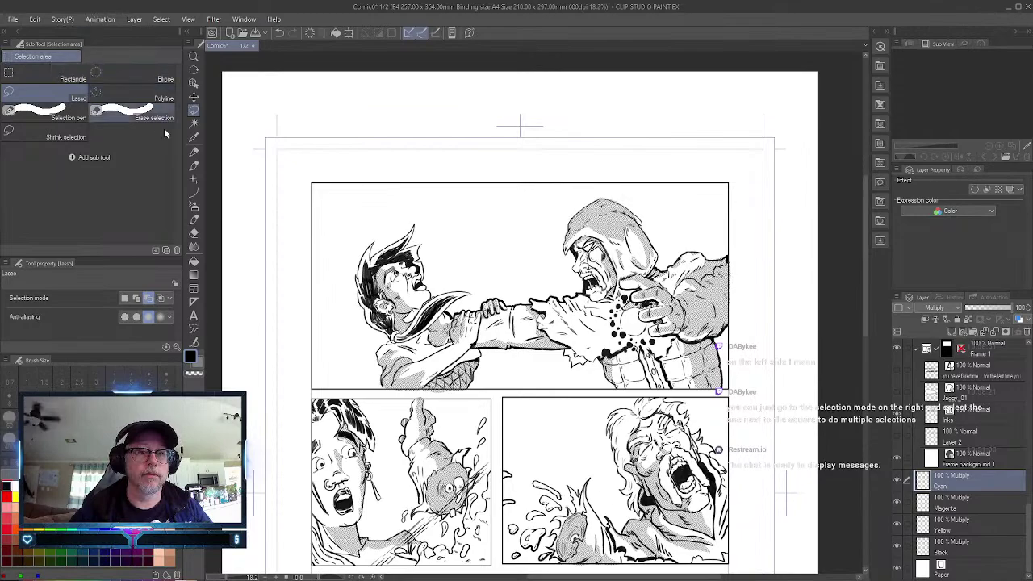
pyautogui.click(193, 168)
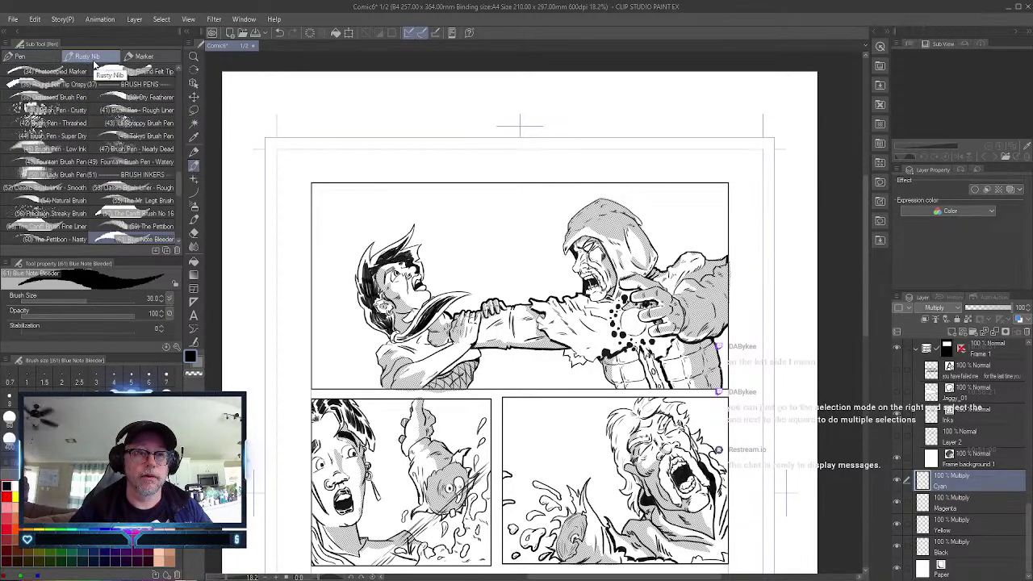
pyautogui.scroll(-1, 105, 119)
pyautogui.scroll(-5, 105, 119)
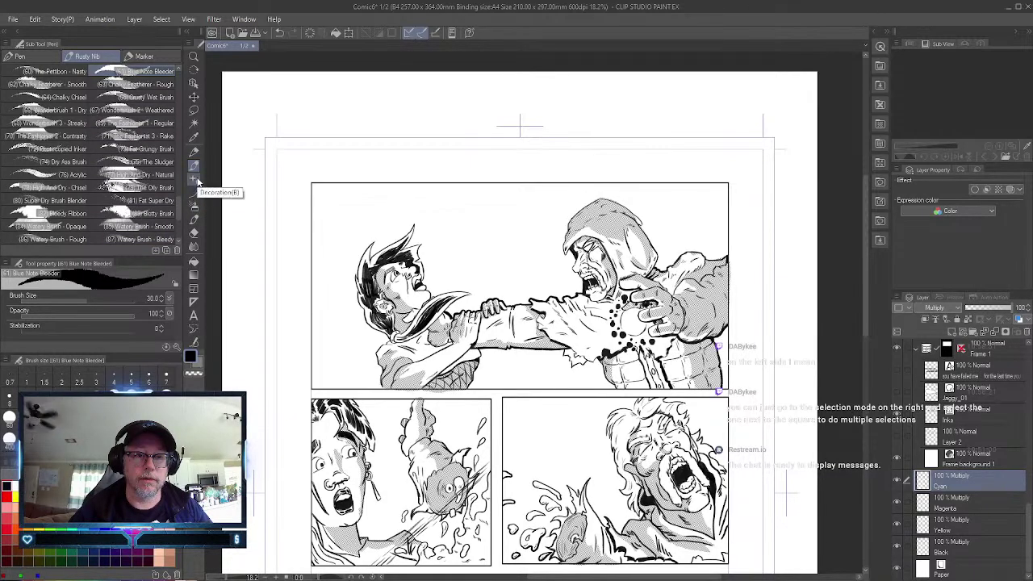
pyautogui.click(194, 218)
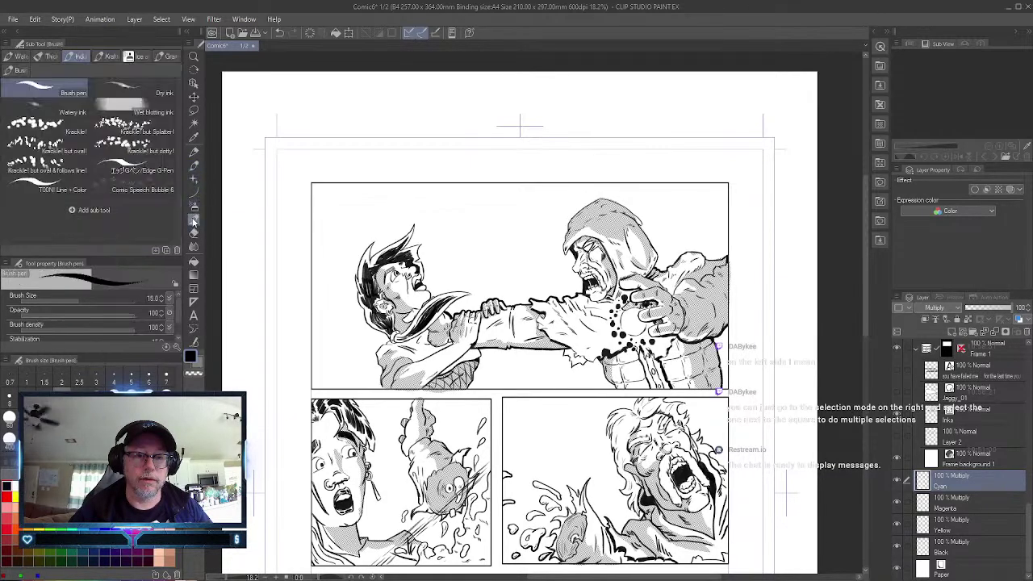
pyautogui.click(106, 58)
pyautogui.scroll(-1, 67, 159)
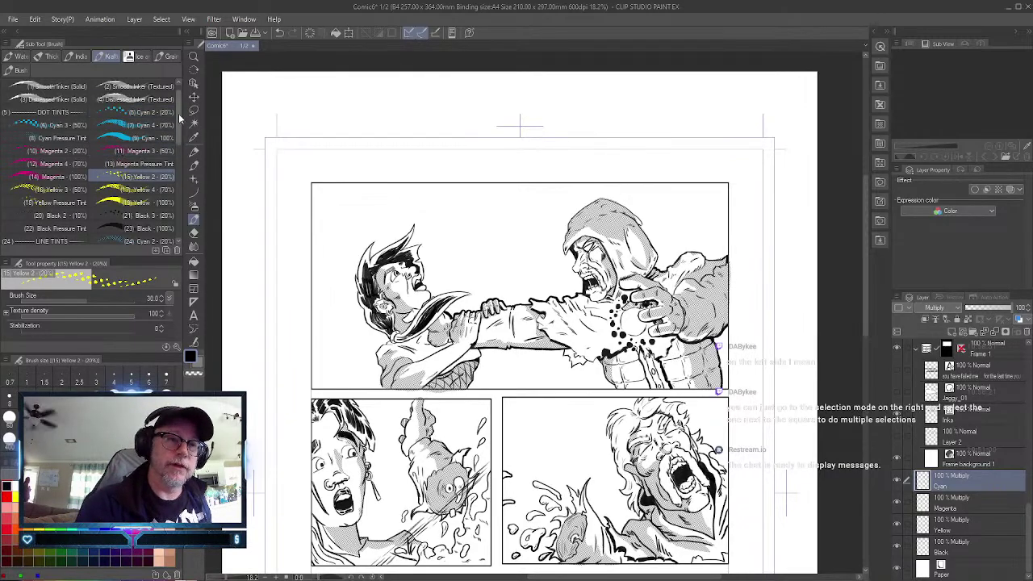
pyautogui.scroll(-2, 180, 125)
pyautogui.scroll(1, 180, 125)
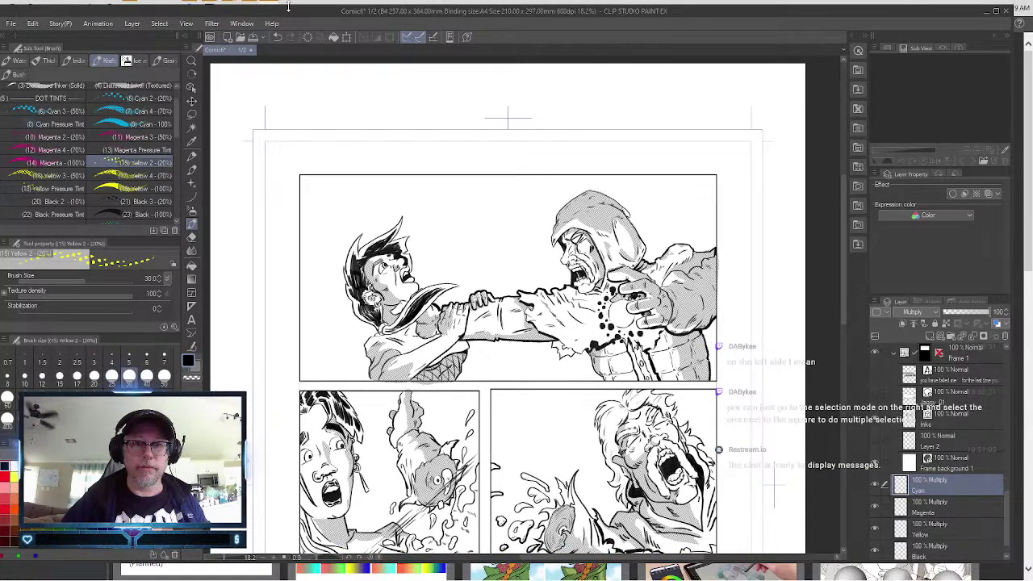
# Switch to the browser window showing the KraftTone Dot Formula Guide PDF and enlarge it to full screen.
pyautogui.moveTo(275, 8)
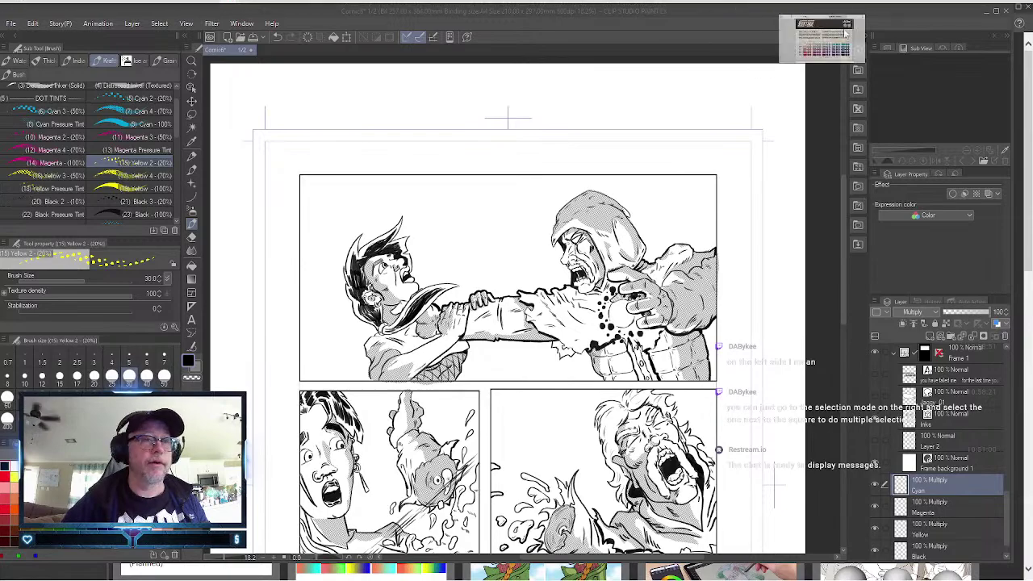
pyautogui.click(822, 37)
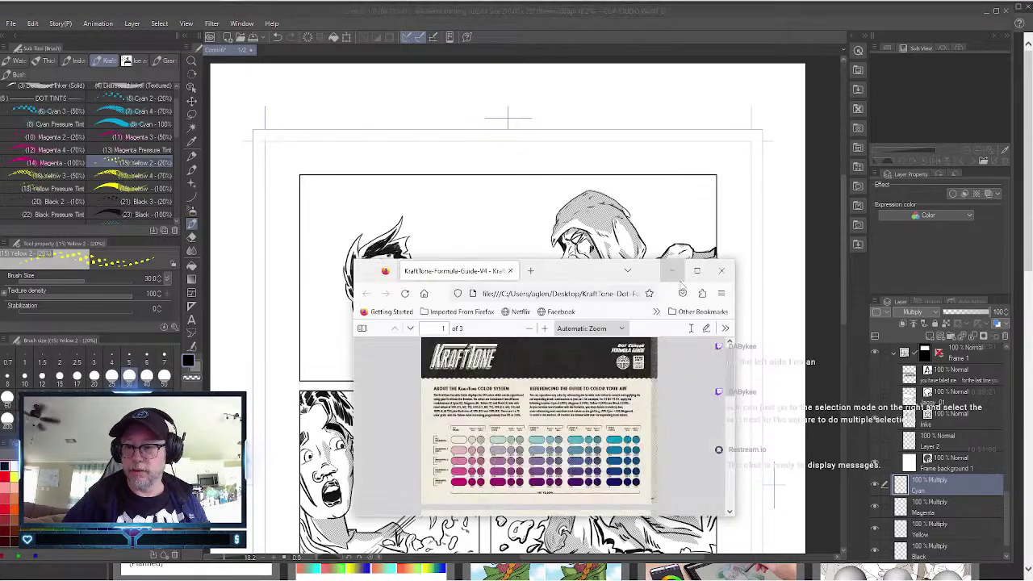
pyautogui.click(697, 270)
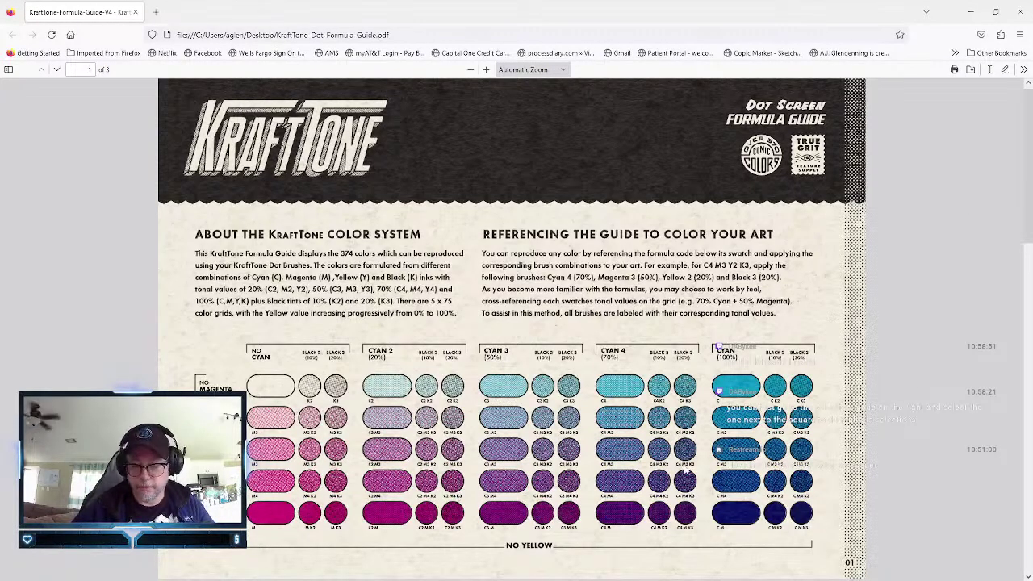
# Examine the KraftTone swatch grids across all three pages, from No Yellow through full-strength yellow.
pyautogui.scroll(-3, 646, 419)
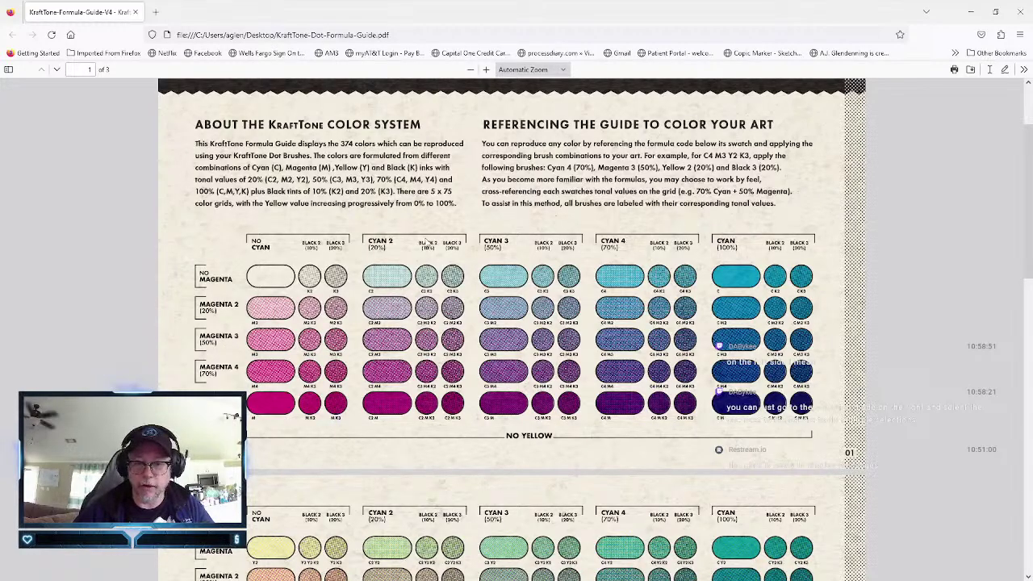
pyautogui.scroll(-5, 462, 423)
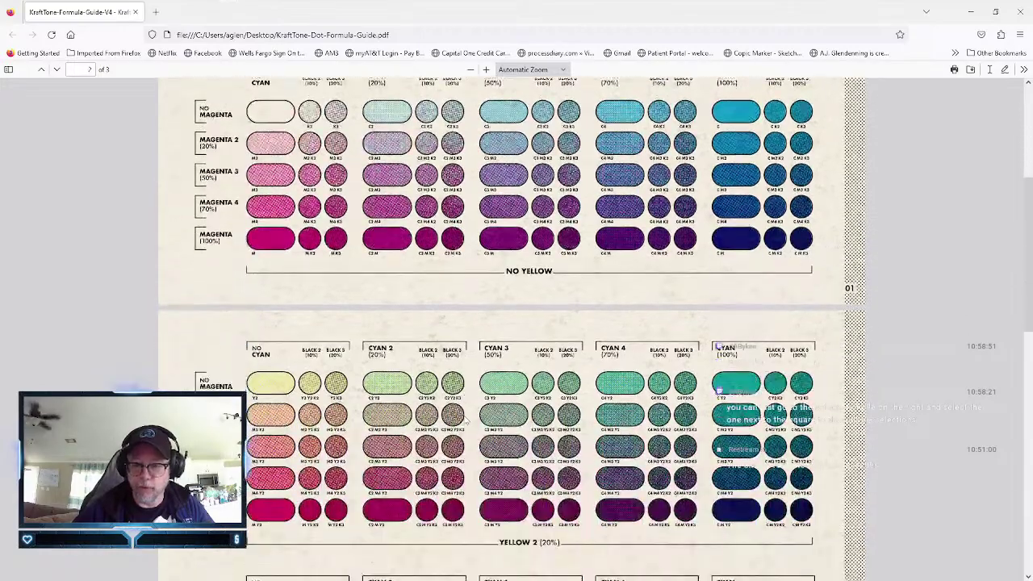
pyautogui.scroll(-6, 465, 417)
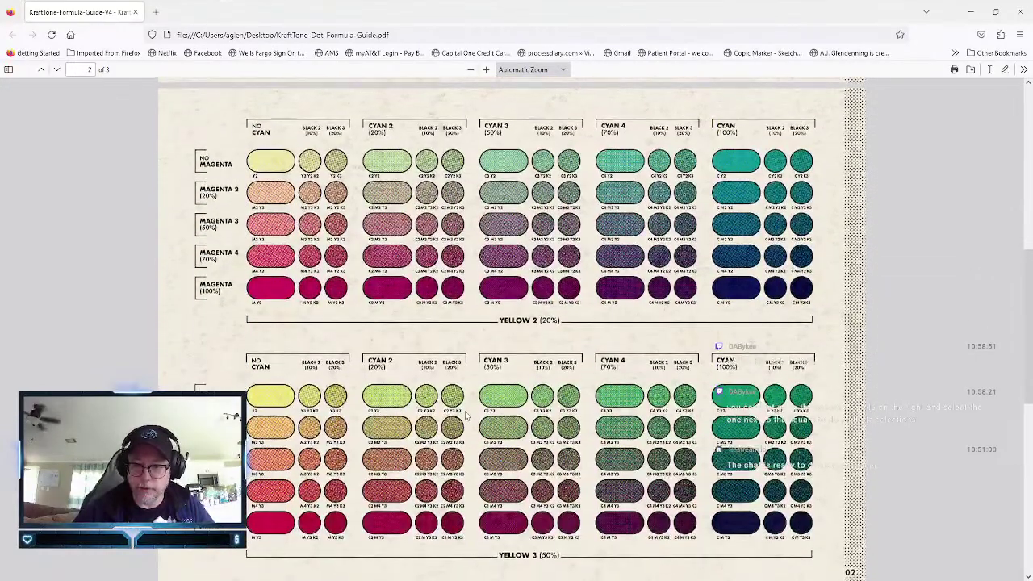
pyautogui.scroll(-3, 464, 416)
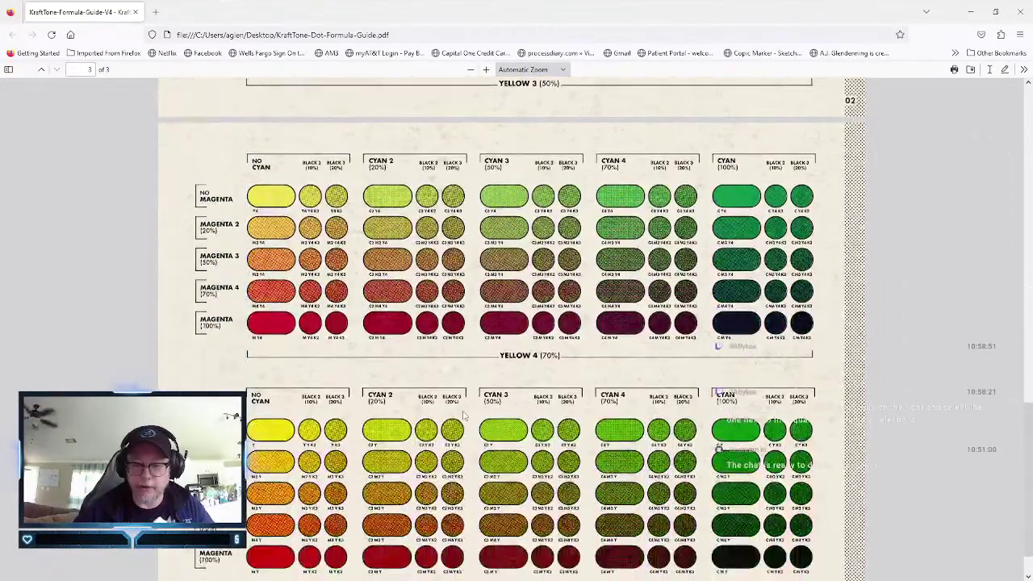
pyautogui.scroll(5, 631, 418)
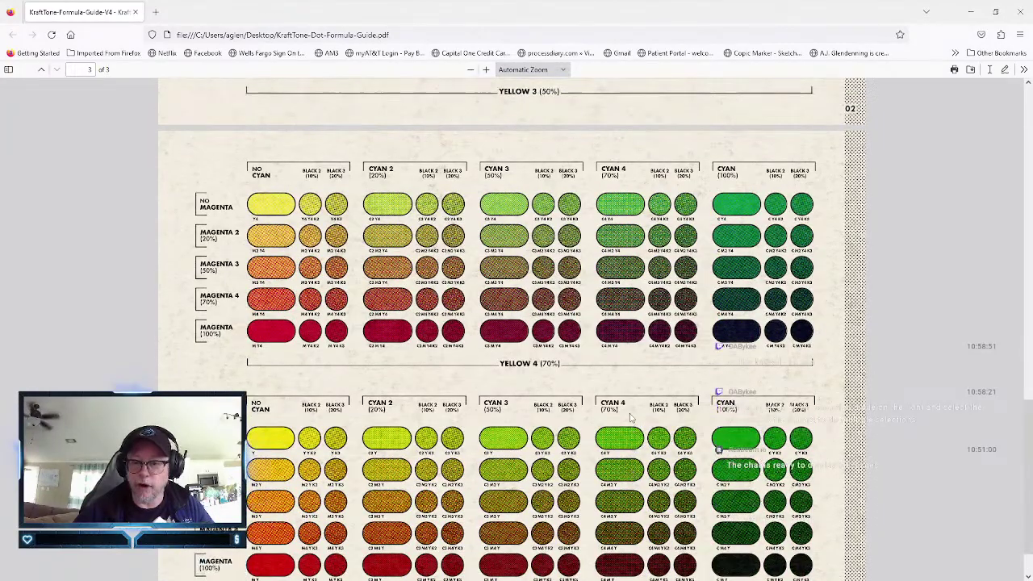
pyautogui.scroll(6, 631, 417)
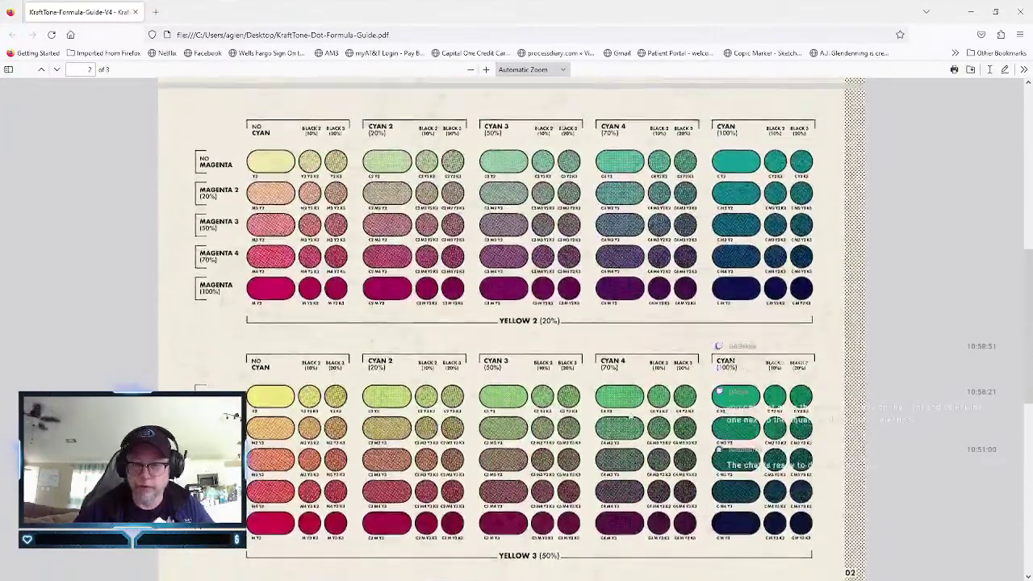
pyautogui.scroll(2, 629, 416)
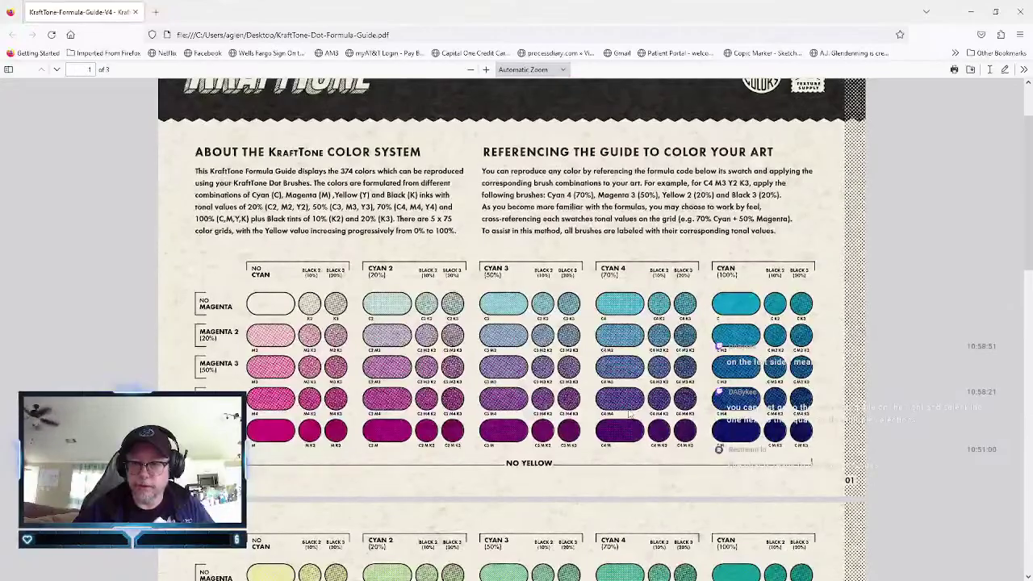
pyautogui.scroll(-1, 622, 407)
pyautogui.scroll(-7, 622, 406)
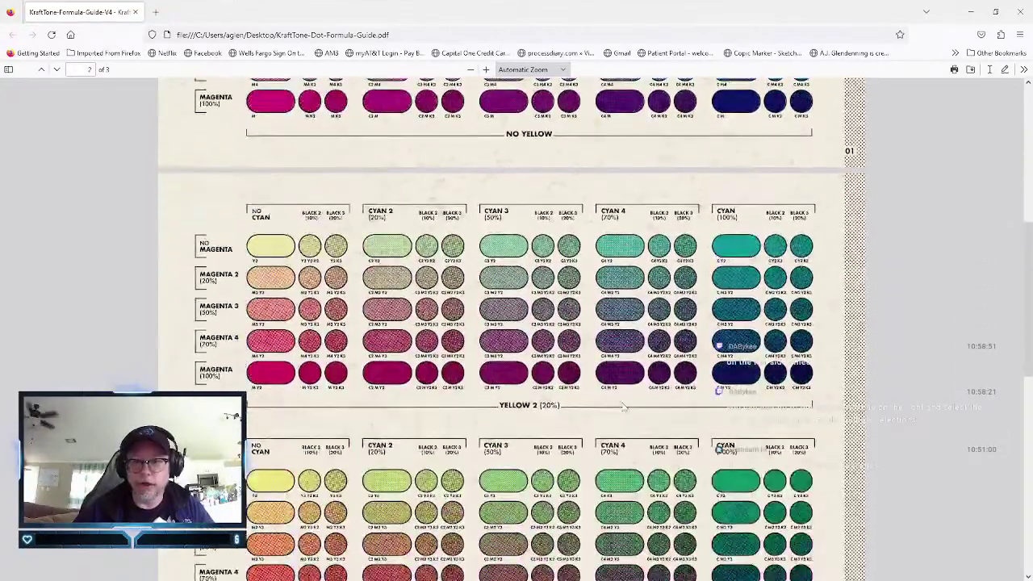
pyautogui.scroll(-3, 622, 409)
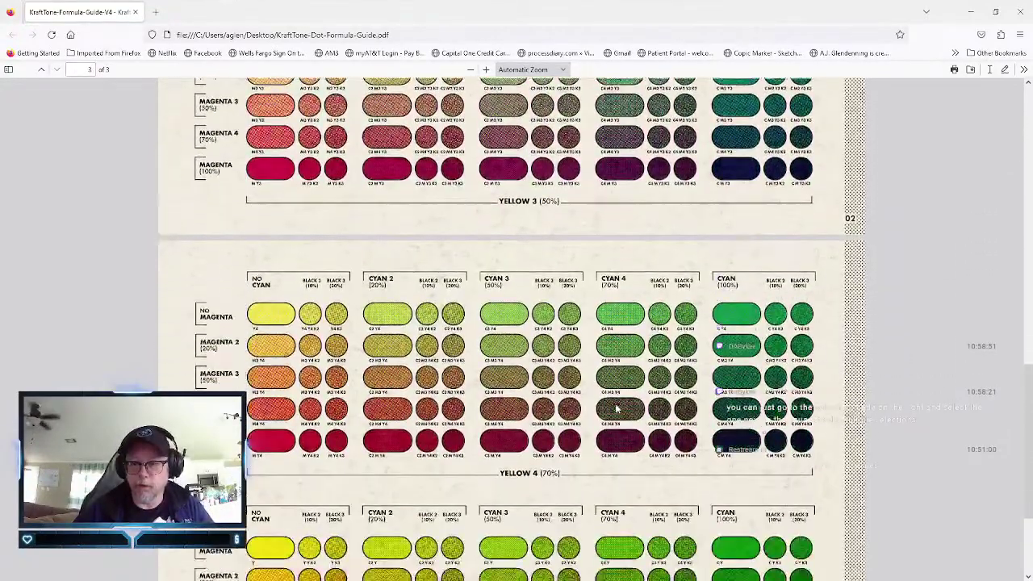
pyautogui.scroll(-2, 617, 409)
pyautogui.scroll(6, 617, 409)
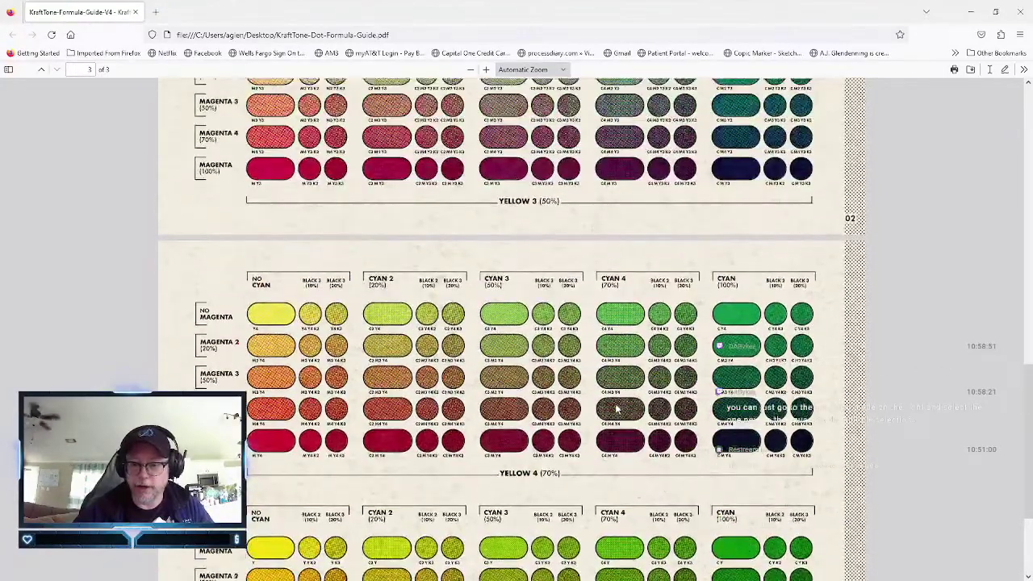
pyautogui.scroll(2, 618, 409)
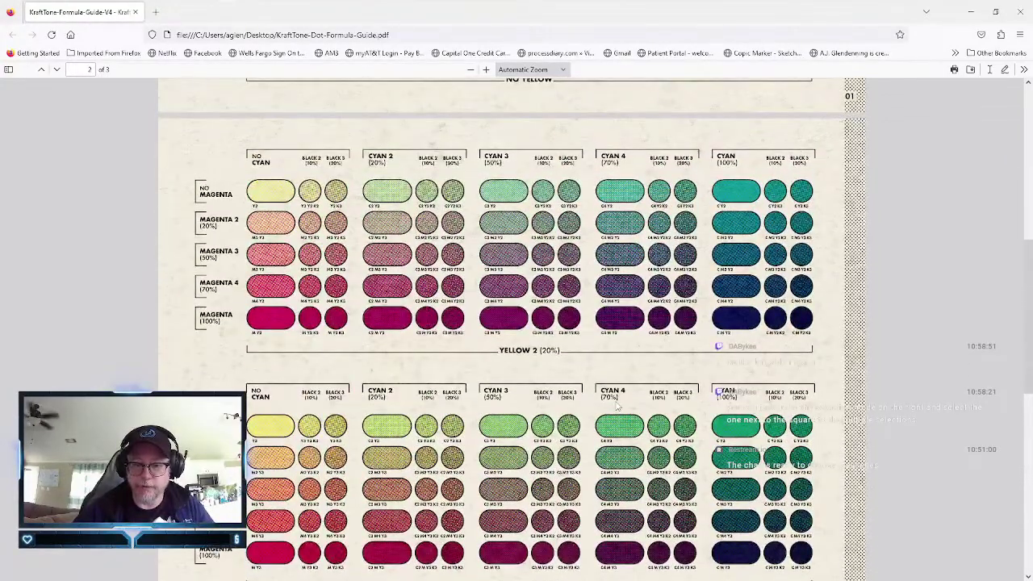
# Compare the Magenta 2 (20%) swatches in the No Yellow grid with those in the Yellow 2 (20%) grid.
pyautogui.scroll(2, 616, 406)
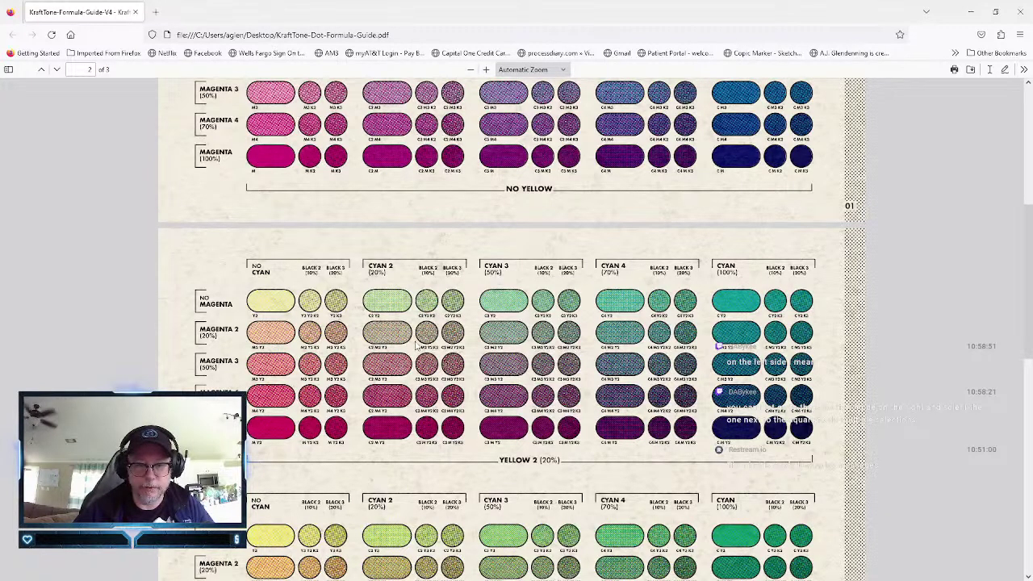
pyautogui.scroll(3, 415, 345)
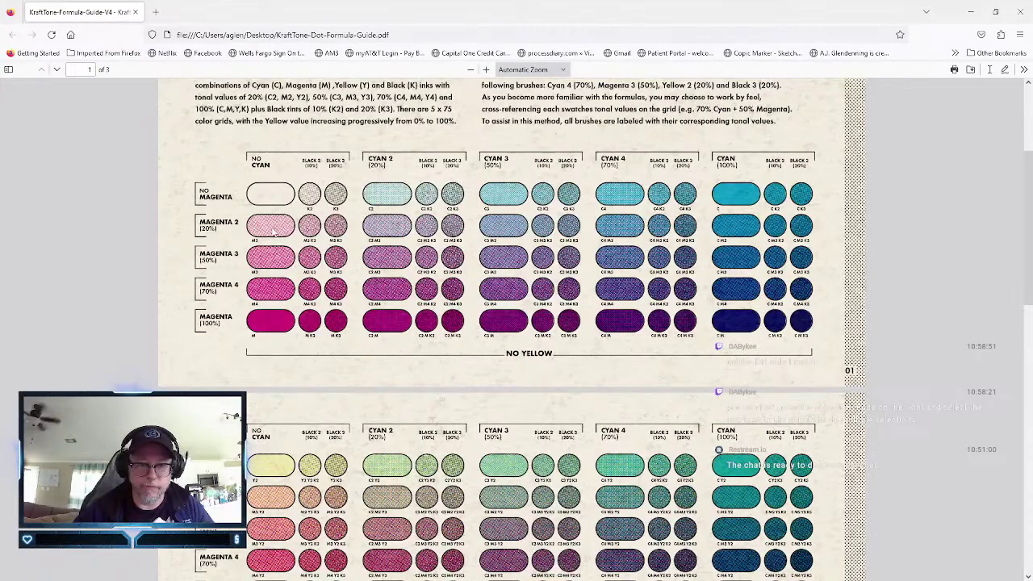
pyautogui.scroll(-4, 273, 231)
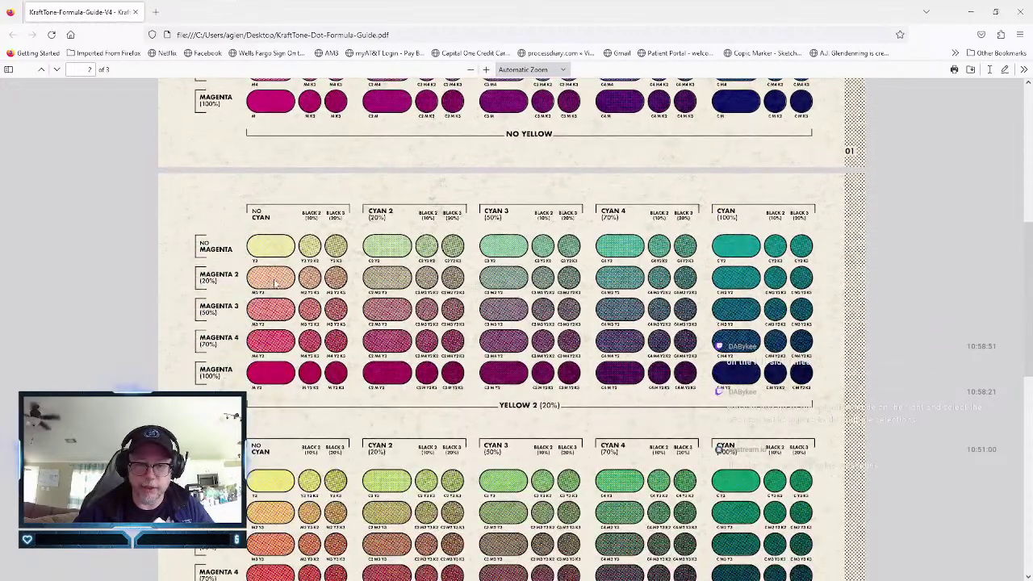
pyautogui.scroll(1, 275, 283)
pyautogui.scroll(3, 274, 280)
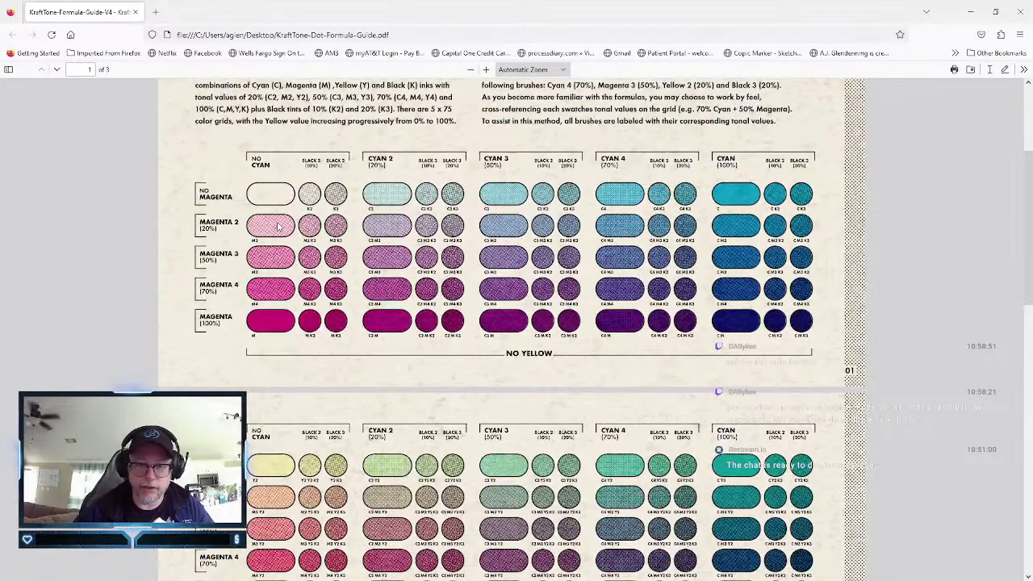
pyautogui.scroll(-2, 278, 226)
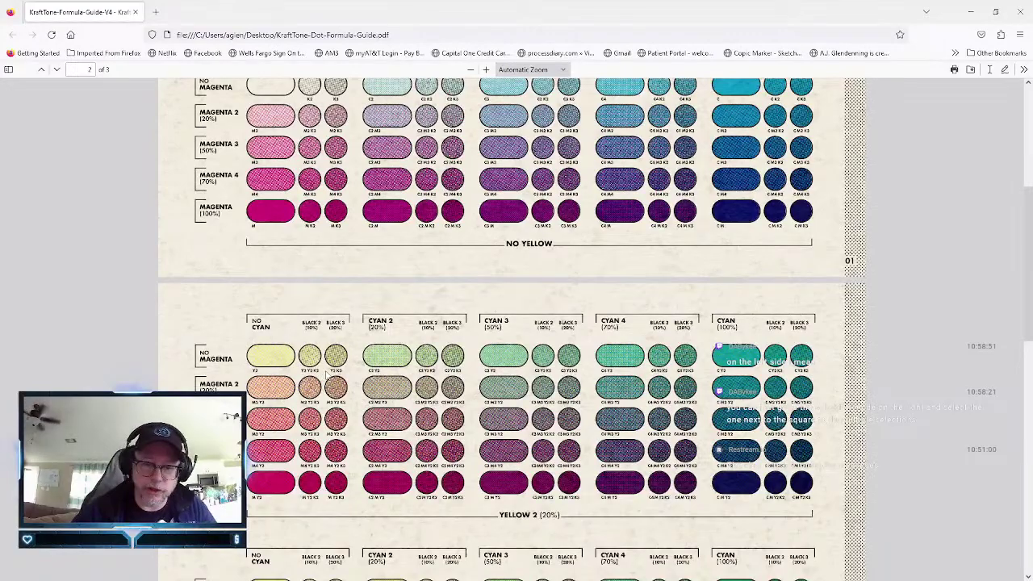
pyautogui.scroll(3, 328, 374)
pyautogui.scroll(2, 327, 374)
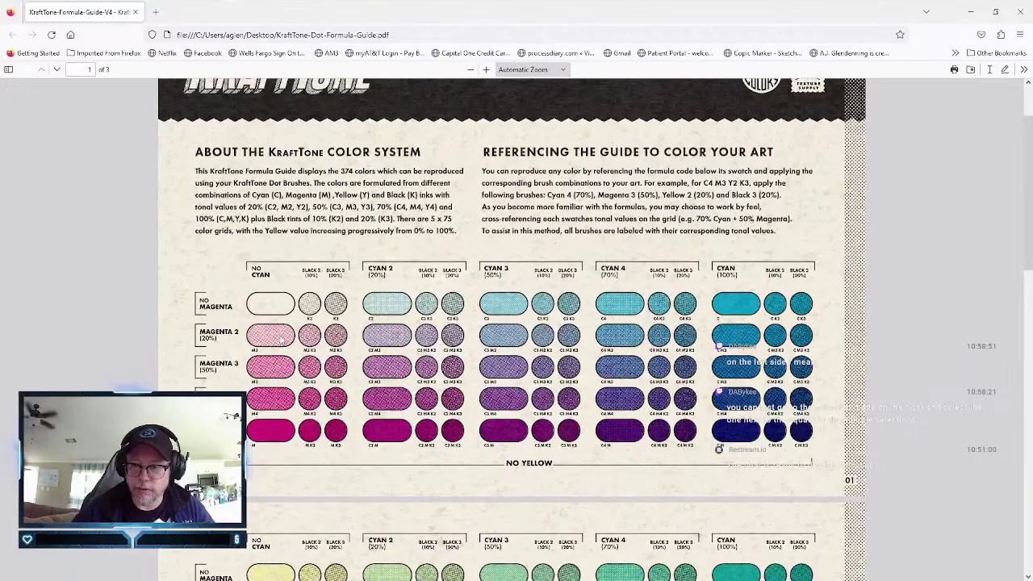
pyautogui.scroll(-4, 288, 330)
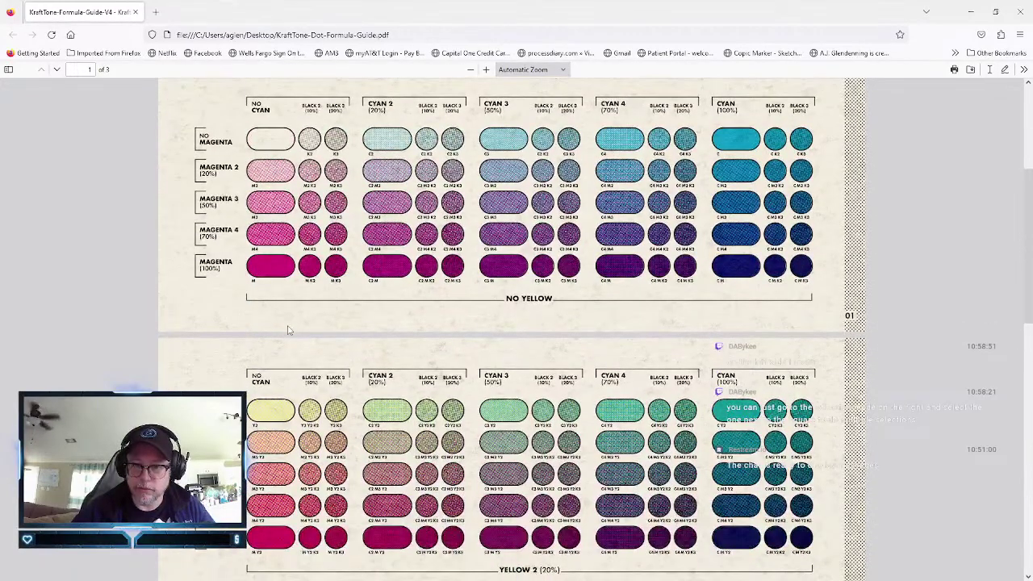
pyautogui.scroll(3, 289, 329)
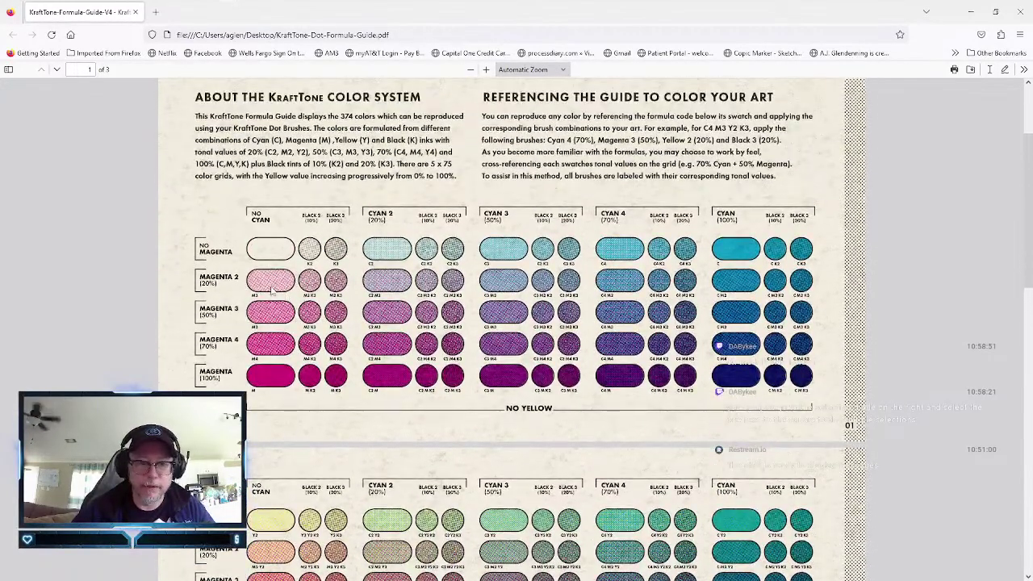
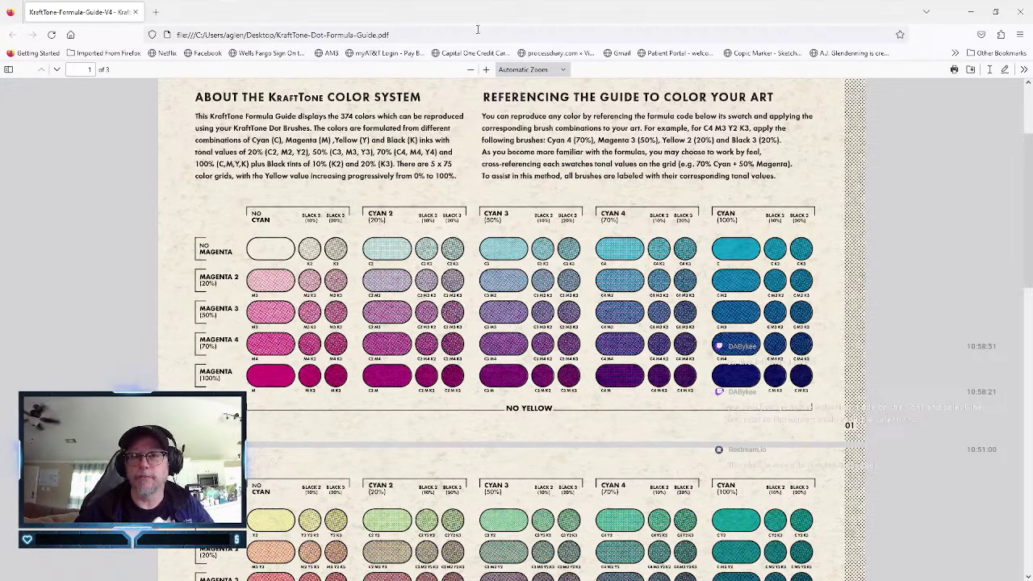
# Switch back to Clip Studio Paint and ready the Magenta 2 (20%) dot brush at size 100 on the Magenta layer for the top panel.
pyautogui.hotkey('alt', 'Tab')
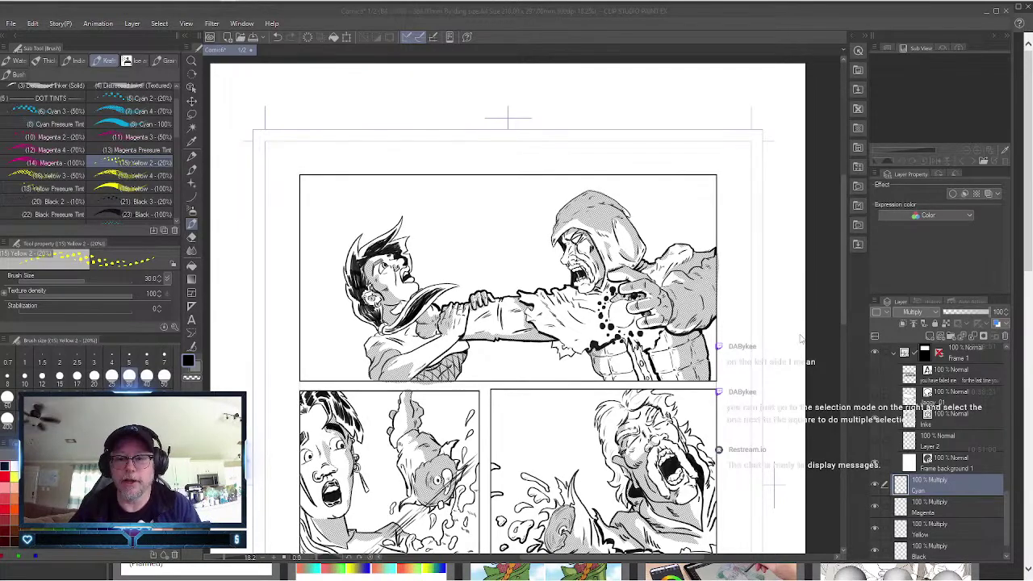
pyautogui.click(55, 138)
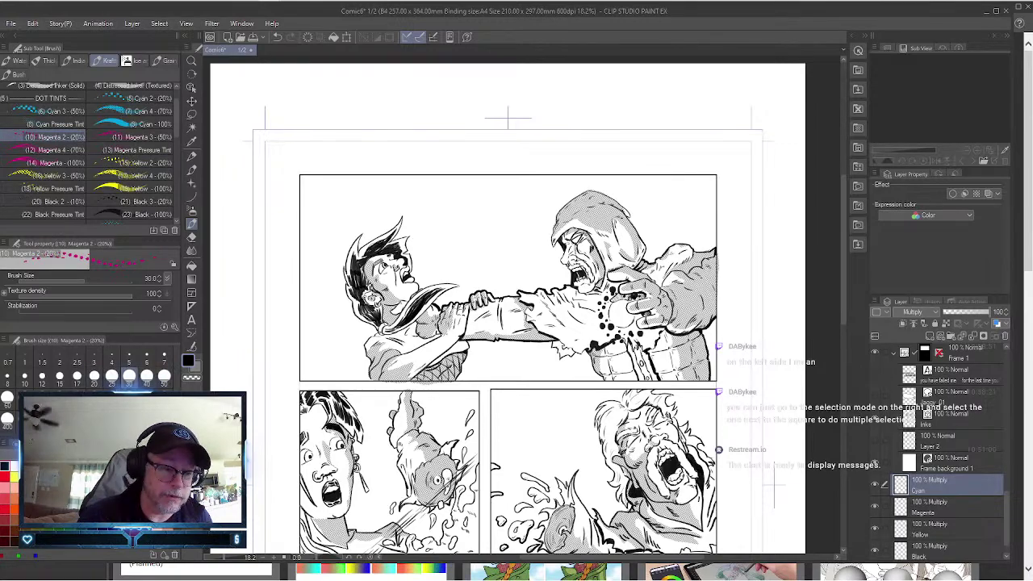
pyautogui.click(59, 402)
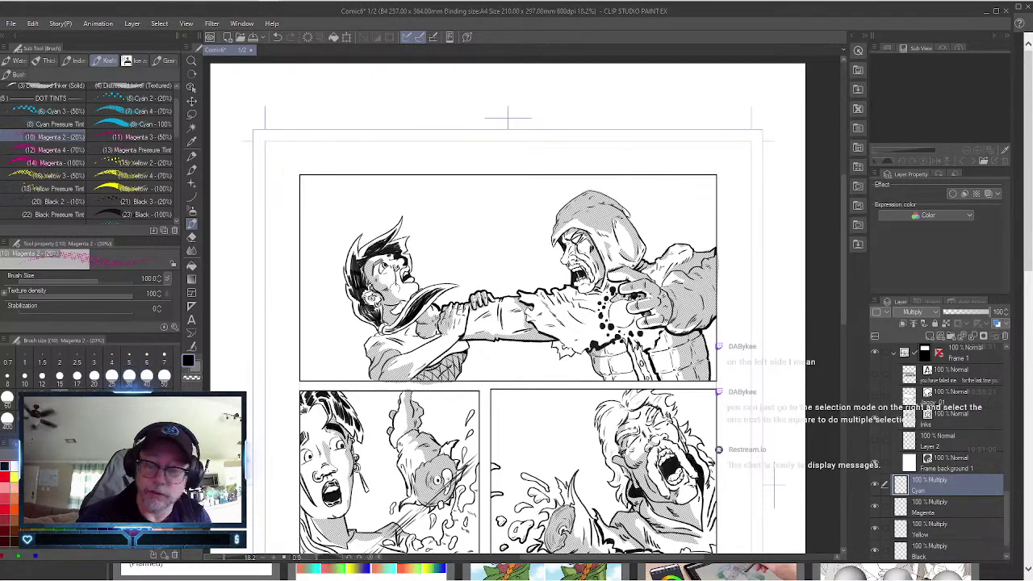
pyautogui.click(957, 508)
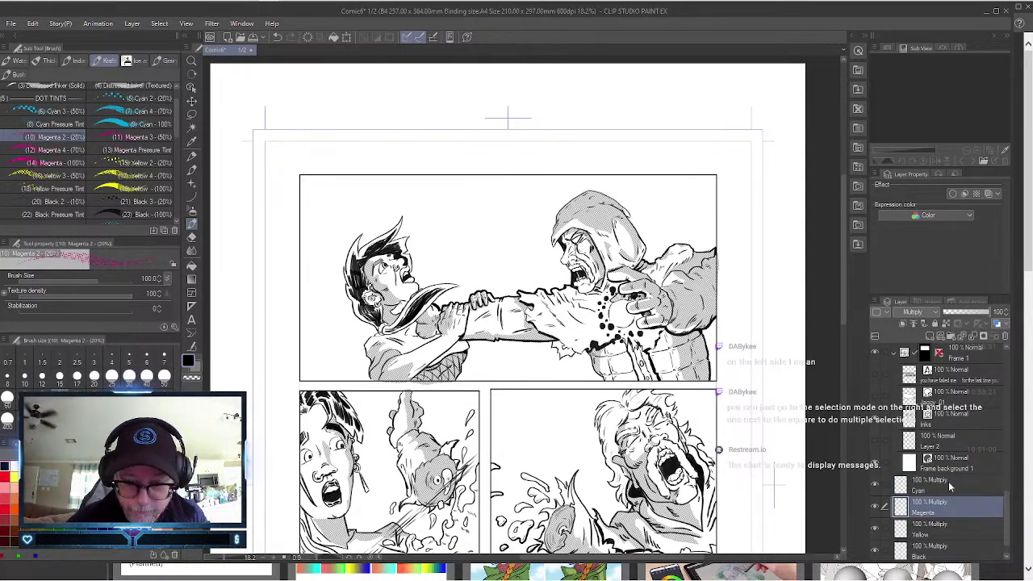
pyautogui.click(191, 60)
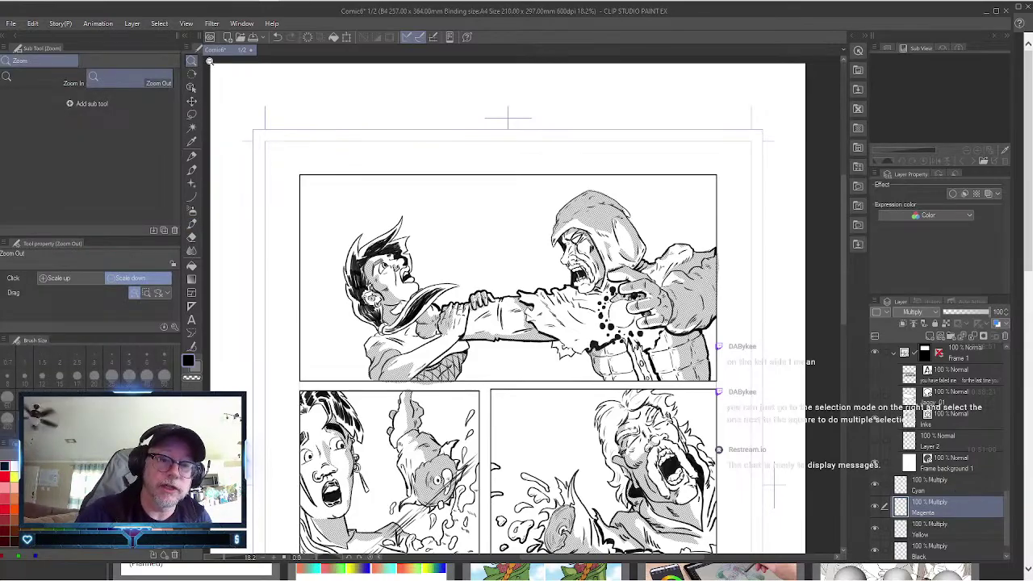
pyautogui.moveTo(446, 264)
pyautogui.mouseDown()
pyautogui.moveTo(474, 264)
pyautogui.moveTo(456, 259)
pyautogui.mouseUp()
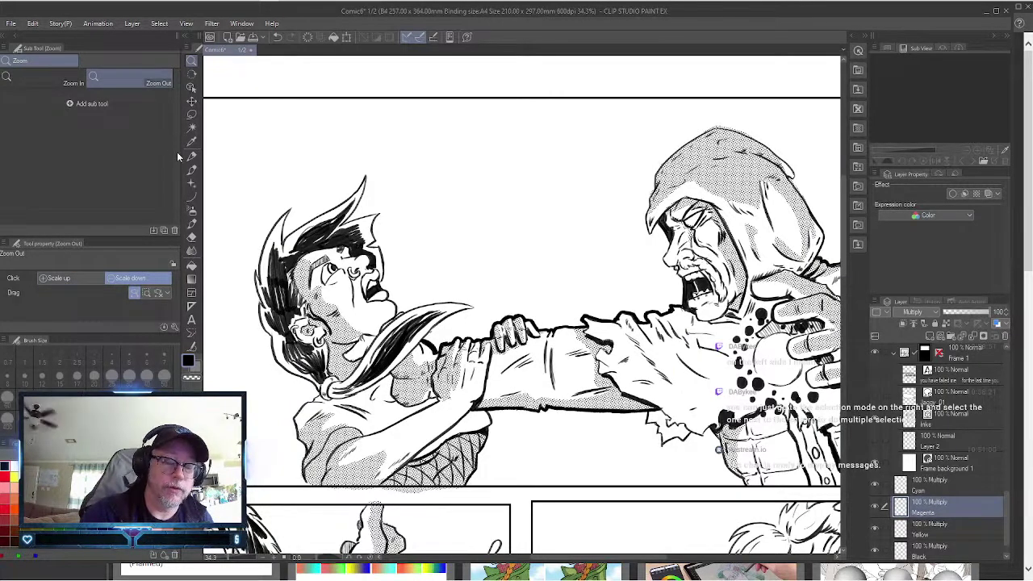
pyautogui.click(192, 224)
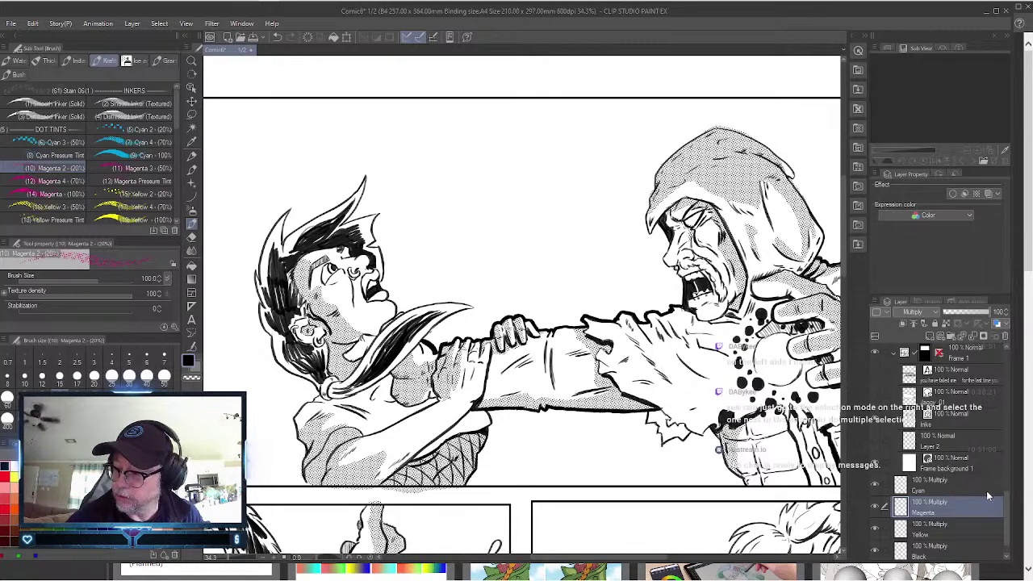
# Select the Cyan, Magenta, Yellow and Black layers together and move them directly above the Frame 4 folder, under Fill 1.
pyautogui.scroll(-1, 1008, 525)
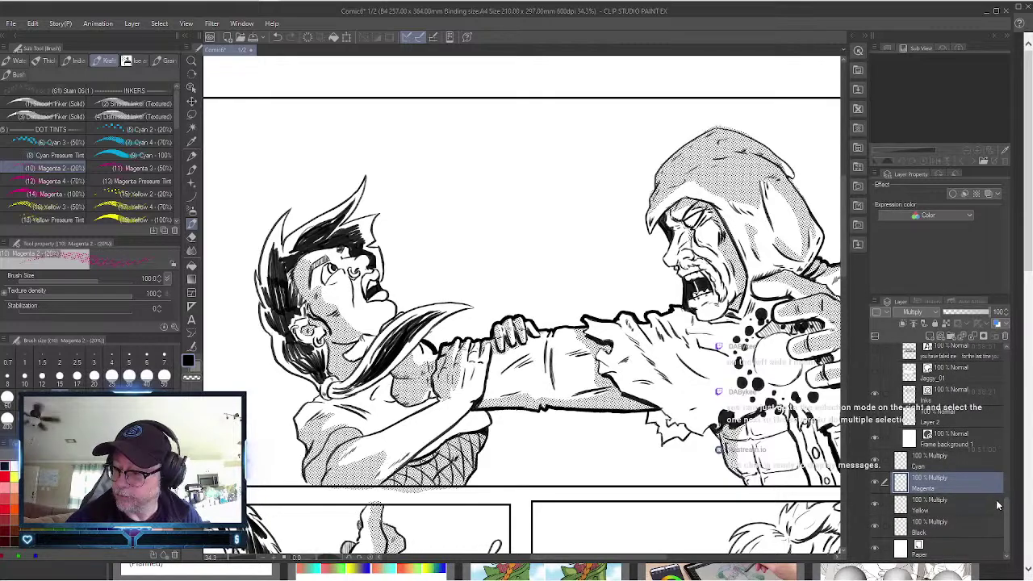
pyautogui.click(952, 466)
pyautogui.keyDown('ctrl'); pyautogui.click(961, 483); pyautogui.keyUp('ctrl')
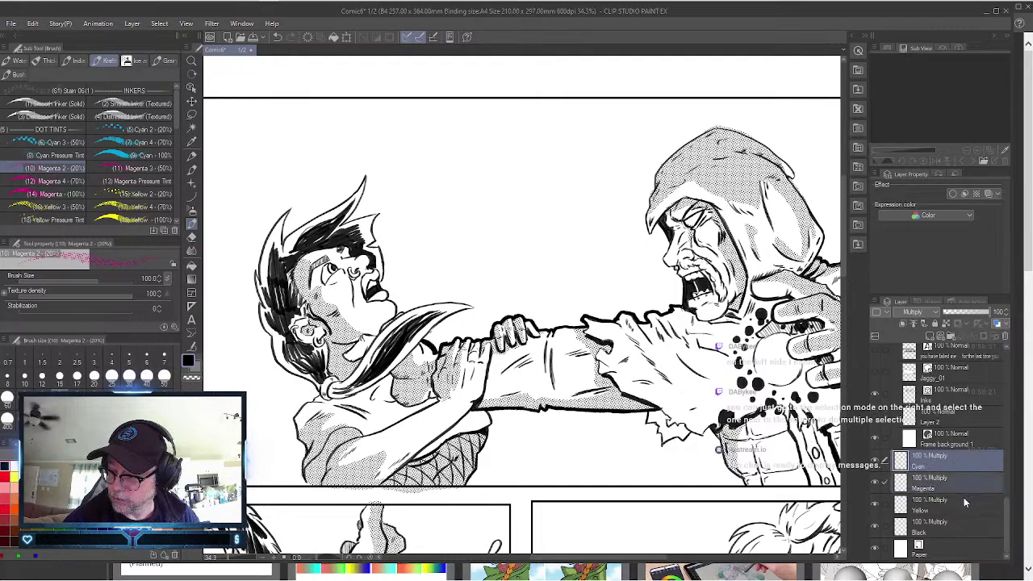
pyautogui.keyDown('ctrl'); pyautogui.click(964, 502); pyautogui.keyUp('ctrl')
pyautogui.keyDown('ctrl'); pyautogui.click(964, 520); pyautogui.keyUp('ctrl')
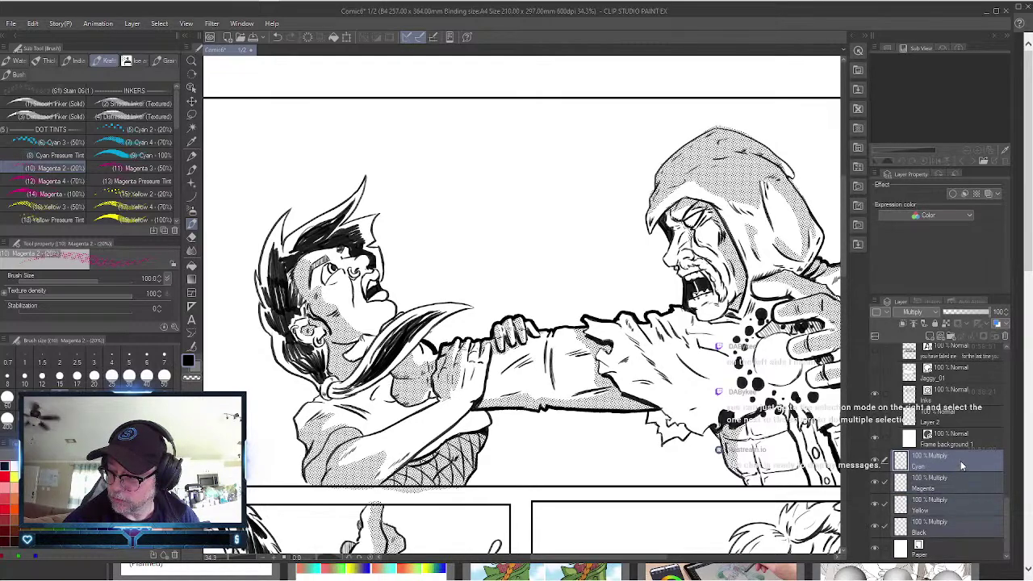
pyautogui.moveTo(960, 461); pyautogui.dragTo(901, 359)
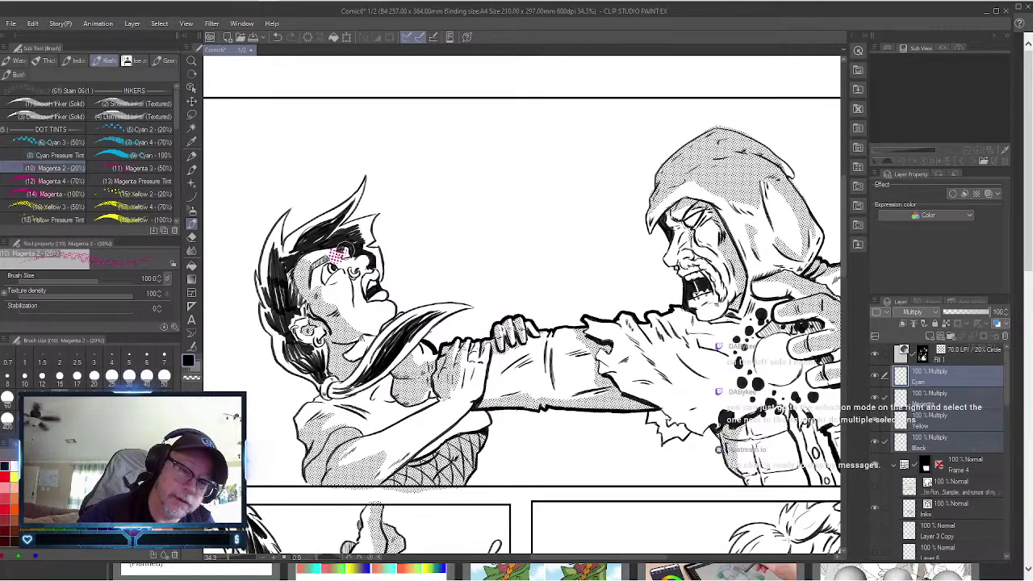
# Paint Magenta 2 (20%) dots over the dark-haired character's face, ear, neck, forearm and both hands in the top panel.
pyautogui.moveTo(346, 252); pyautogui.dragTo(332, 285)
pyautogui.moveTo(331, 286)
pyautogui.mouseDown()
pyautogui.moveTo(319, 295)
pyautogui.moveTo(313, 283)
pyautogui.moveTo(323, 253)
pyautogui.moveTo(303, 269)
pyautogui.moveTo(305, 298)
pyautogui.moveTo(307, 279)
pyautogui.moveTo(323, 317)
pyautogui.moveTo(352, 263)
pyautogui.moveTo(368, 261)
pyautogui.moveTo(358, 275)
pyautogui.moveTo(373, 269)
pyautogui.moveTo(326, 320)
pyautogui.moveTo(297, 328)
pyautogui.moveTo(308, 337)
pyautogui.moveTo(328, 329)
pyautogui.moveTo(336, 368)
pyautogui.moveTo(352, 364)
pyautogui.moveTo(338, 363)
pyautogui.moveTo(386, 310)
pyautogui.moveTo(352, 301)
pyautogui.moveTo(337, 324)
pyautogui.moveTo(363, 321)
pyautogui.moveTo(368, 301)
pyautogui.moveTo(407, 307)
pyautogui.moveTo(391, 312)
pyautogui.mouseUp()
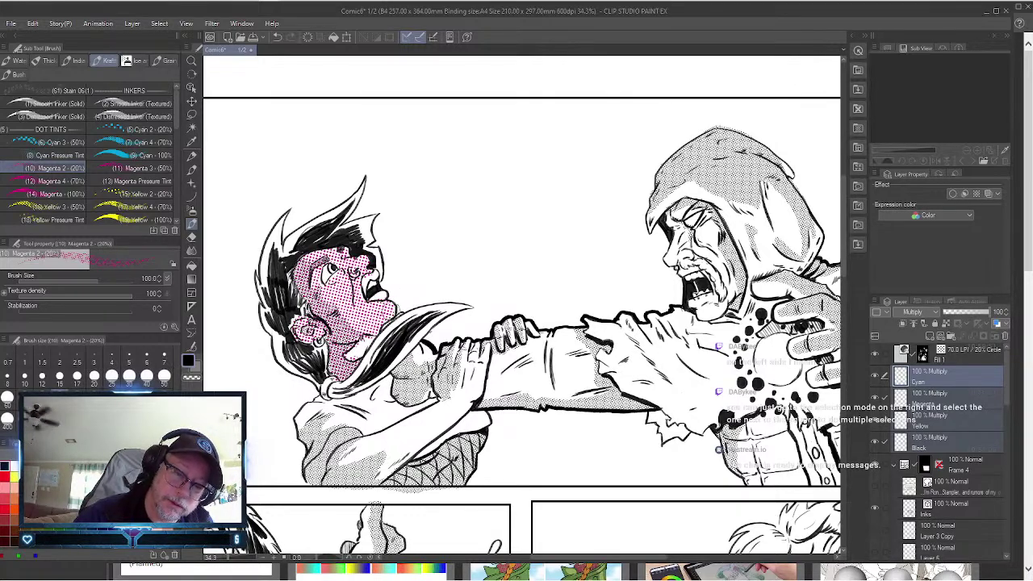
pyautogui.moveTo(343, 464)
pyautogui.mouseDown()
pyautogui.moveTo(352, 445)
pyautogui.moveTo(334, 474)
pyautogui.moveTo(353, 448)
pyautogui.moveTo(445, 403)
pyautogui.moveTo(345, 464)
pyautogui.moveTo(355, 451)
pyautogui.moveTo(369, 466)
pyautogui.moveTo(355, 484)
pyautogui.moveTo(324, 483)
pyautogui.mouseUp()
pyautogui.moveTo(400, 444)
pyautogui.mouseDown()
pyautogui.moveTo(374, 477)
pyautogui.moveTo(415, 440)
pyautogui.moveTo(371, 483)
pyautogui.moveTo(462, 403)
pyautogui.moveTo(461, 370)
pyautogui.moveTo(449, 397)
pyautogui.moveTo(439, 384)
pyautogui.moveTo(455, 350)
pyautogui.moveTo(456, 359)
pyautogui.moveTo(467, 347)
pyautogui.moveTo(476, 363)
pyautogui.moveTo(480, 355)
pyautogui.moveTo(479, 404)
pyautogui.moveTo(489, 346)
pyautogui.moveTo(463, 408)
pyautogui.mouseUp()
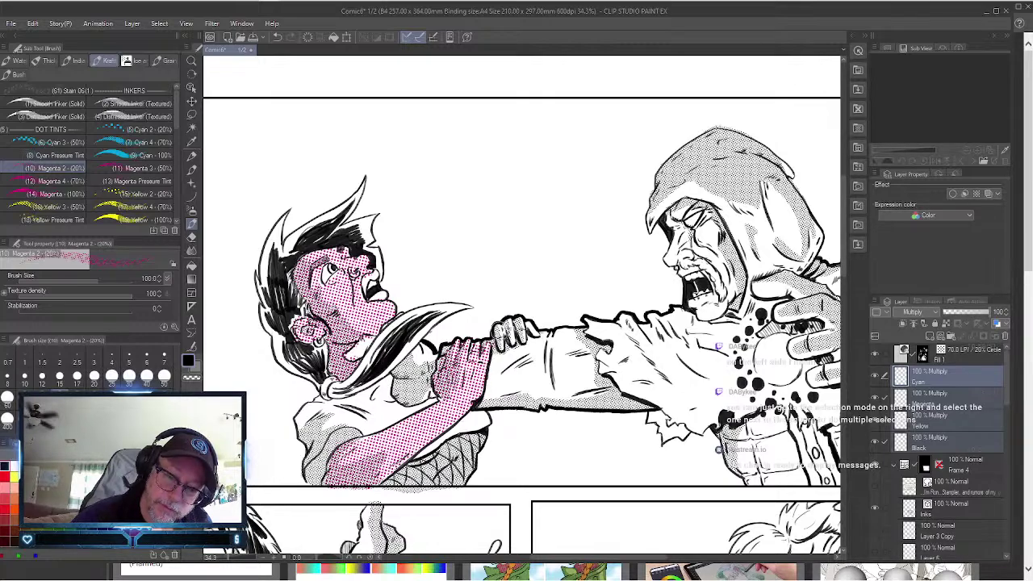
pyautogui.moveTo(506, 324)
pyautogui.mouseDown()
pyautogui.moveTo(510, 339)
pyautogui.moveTo(511, 322)
pyautogui.moveTo(523, 334)
pyautogui.mouseUp()
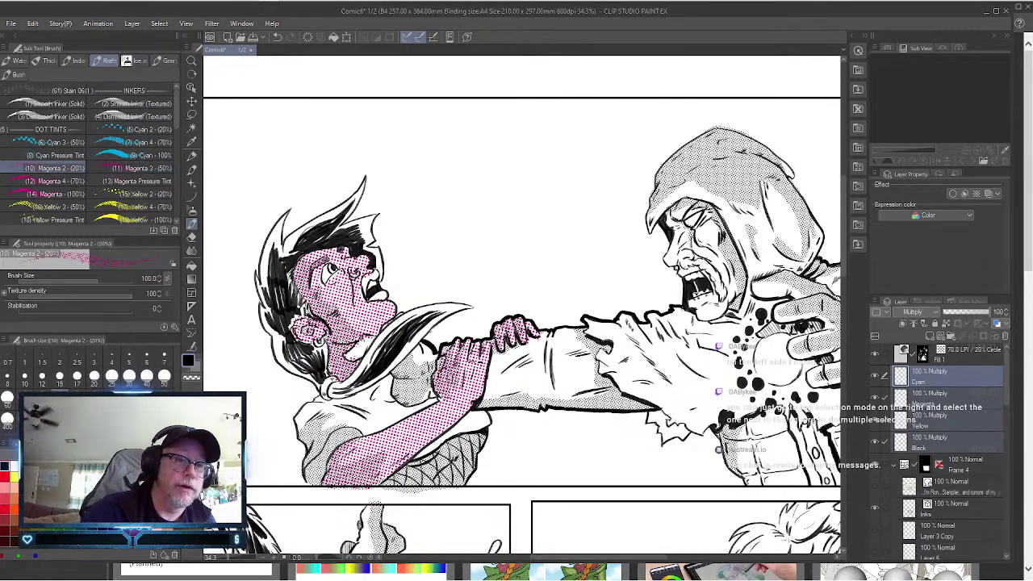
pyautogui.click(192, 237)
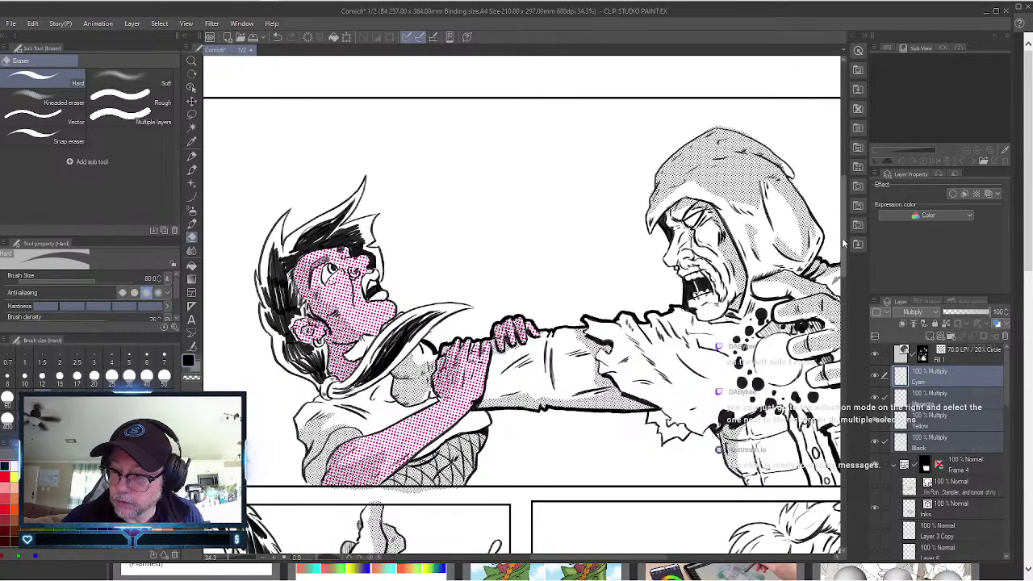
# Move the Cyan, Magenta, Yellow and Black layers together into the Frame 4 folder, directly beneath its Inks layer.
pyautogui.moveTo(841, 237); pyautogui.dragTo(844, 308)
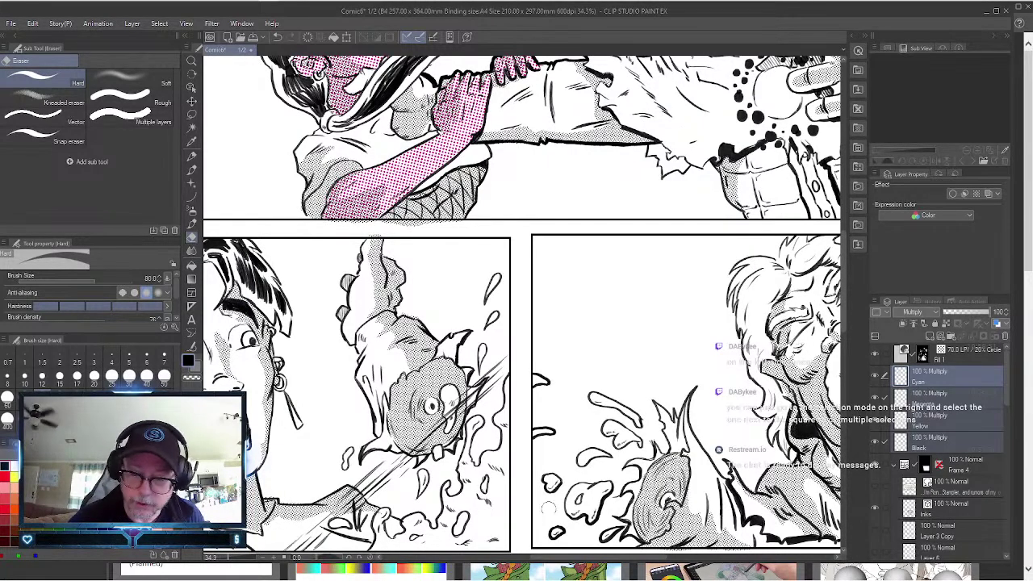
pyautogui.moveTo(590, 559); pyautogui.dragTo(556, 558)
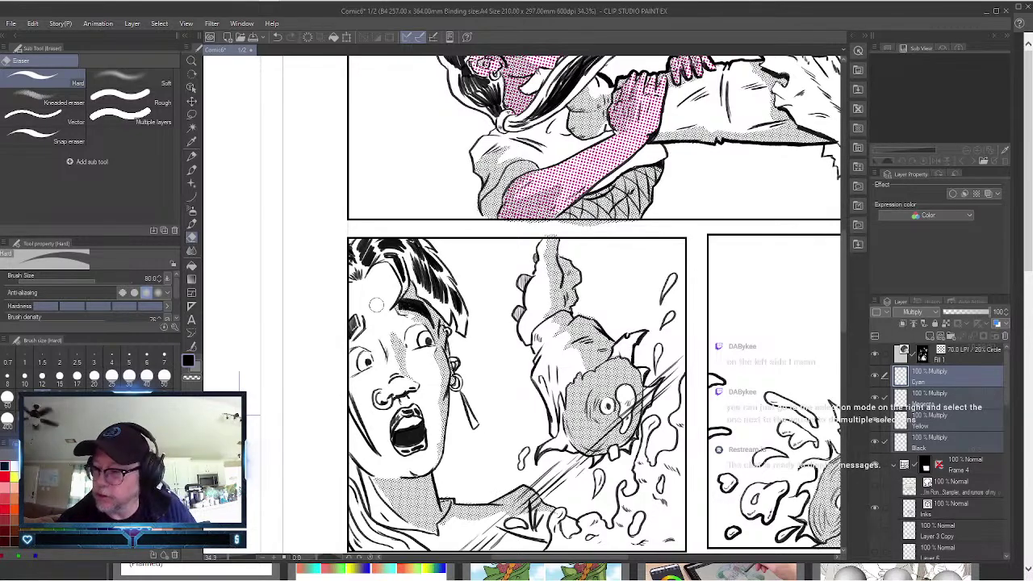
pyautogui.click(976, 421)
pyautogui.click(974, 419)
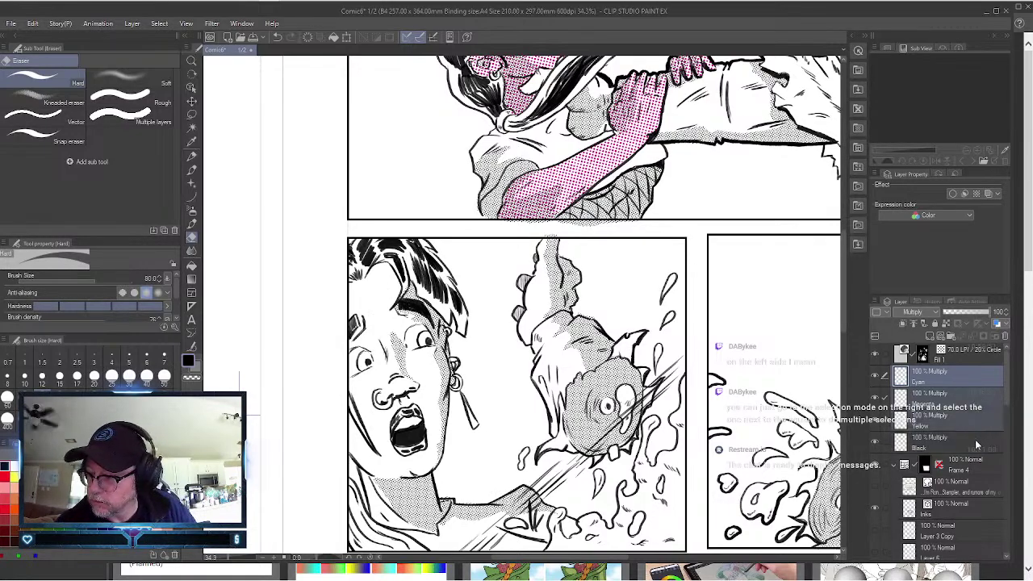
pyautogui.click(974, 442)
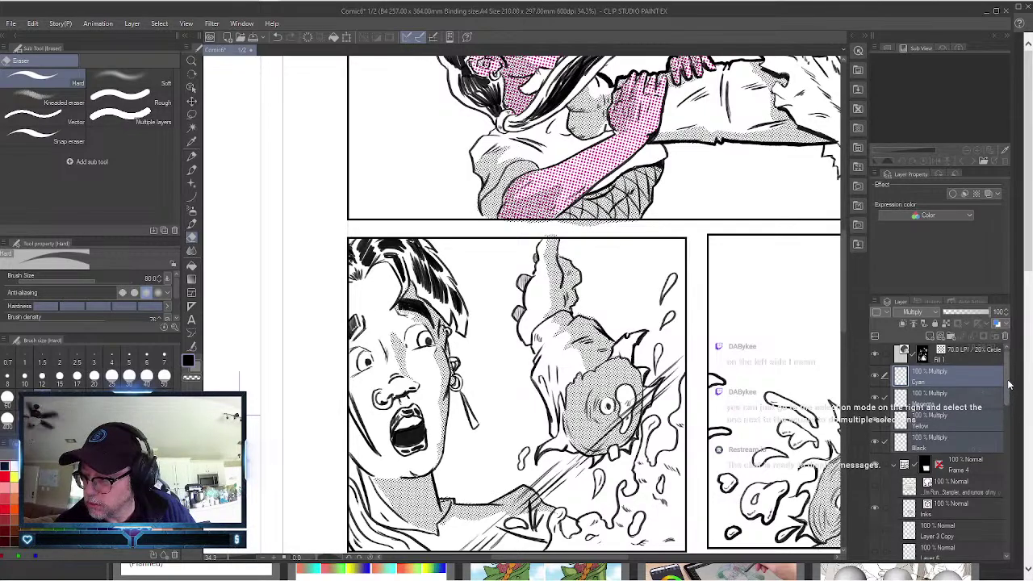
pyautogui.moveTo(976, 383); pyautogui.dragTo(966, 515)
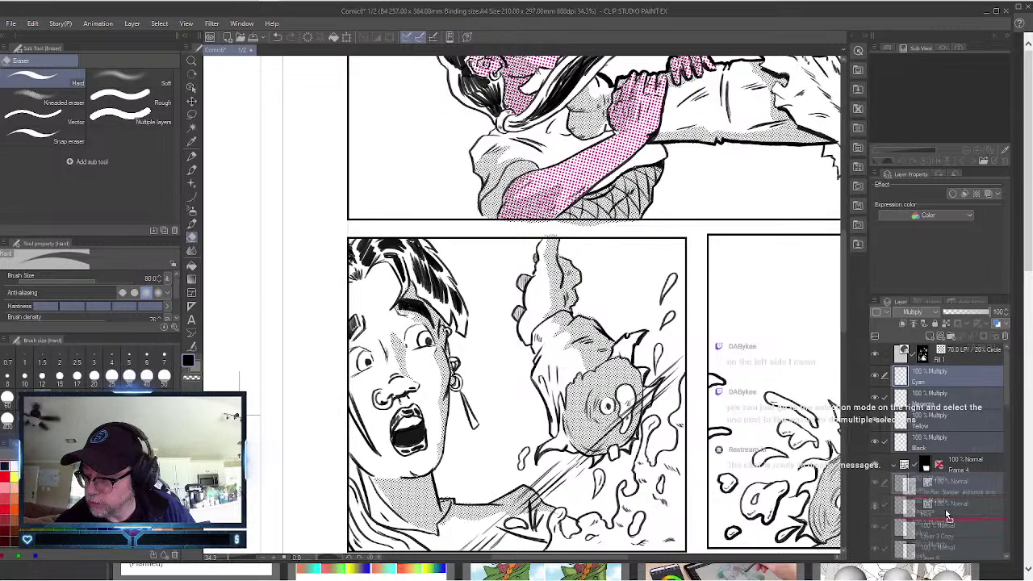
pyautogui.moveTo(947, 515); pyautogui.dragTo(950, 516)
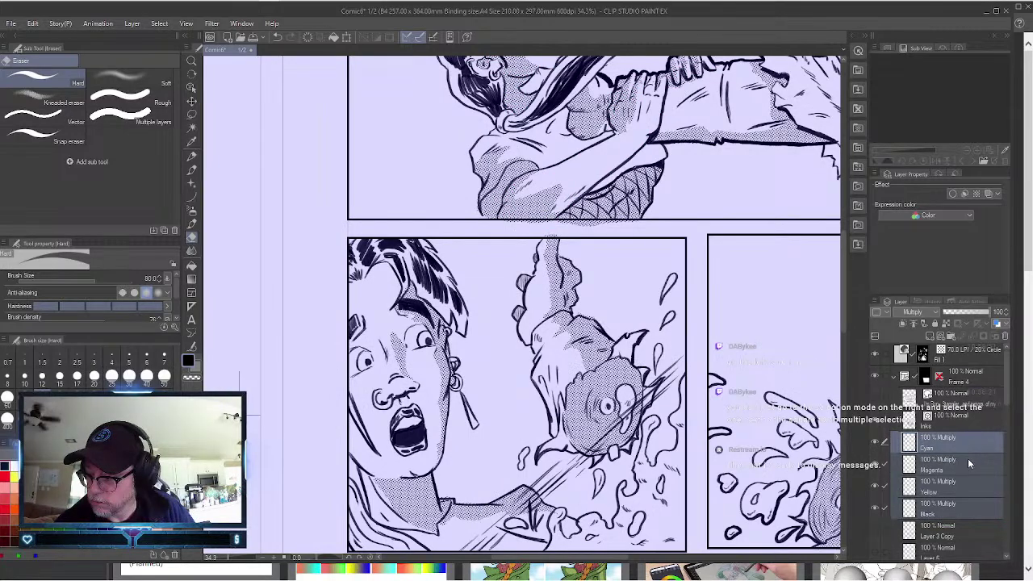
# Try the four color layers inside the Frame 1 folder beneath its Inks layer, with the Magenta layer selected.
pyautogui.moveTo(973, 456); pyautogui.dragTo(889, 484)
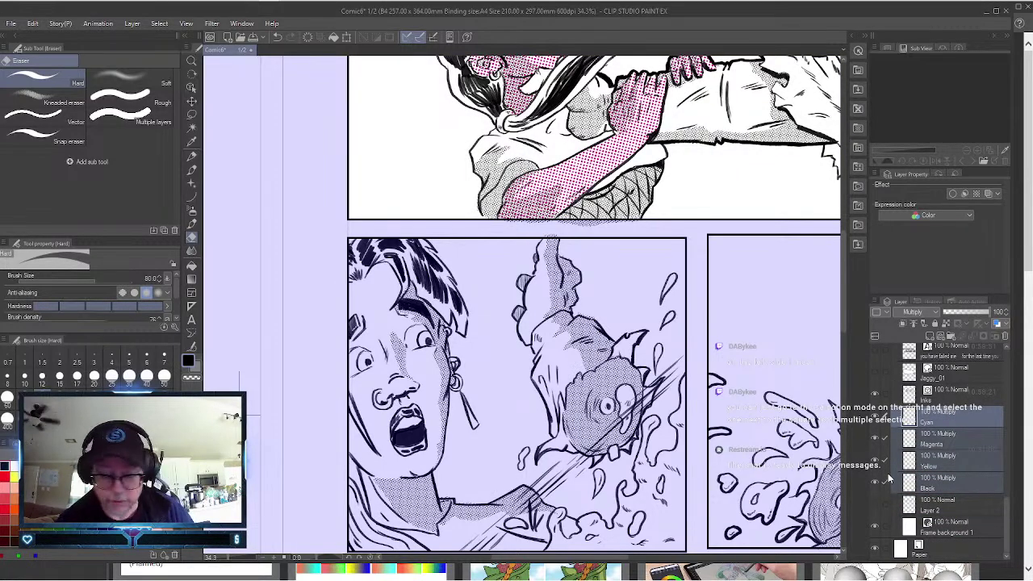
pyautogui.click(977, 436)
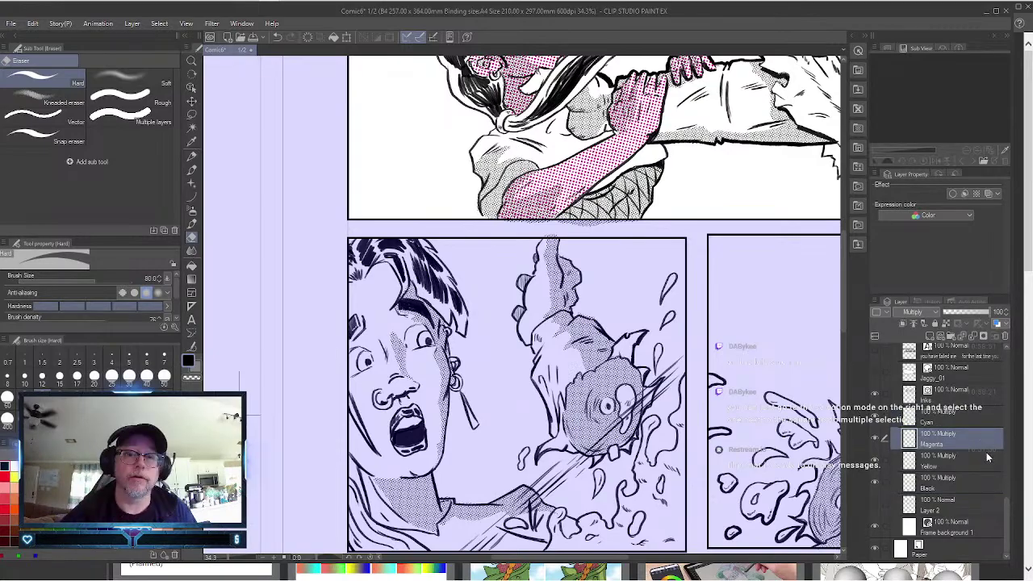
pyautogui.scroll(5, 802, 223)
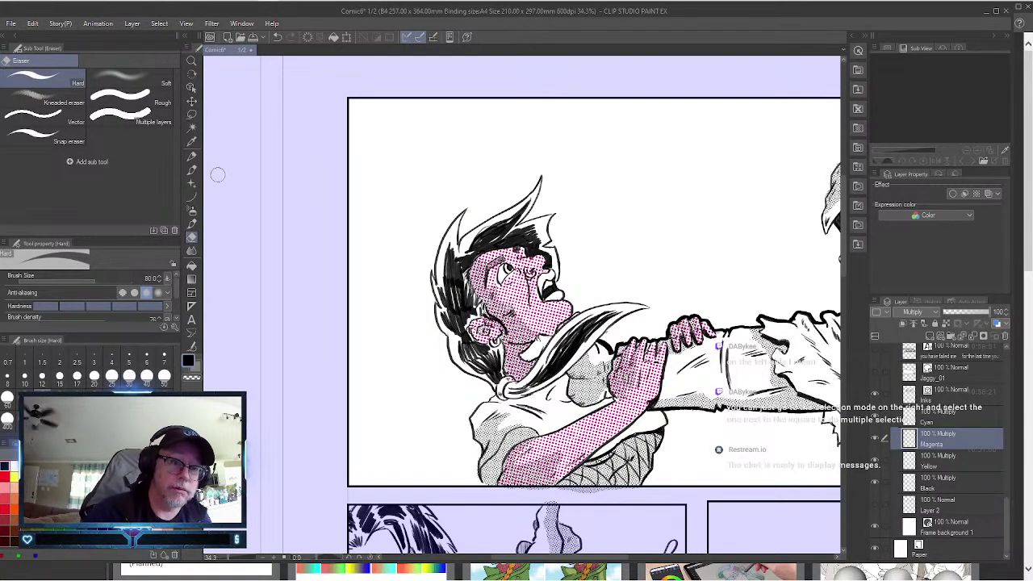
# Paint Black 2 (10%) dots at brush size 120 over the dark-haired character's magenta skin areas in the top panel.
pyautogui.click(191, 224)
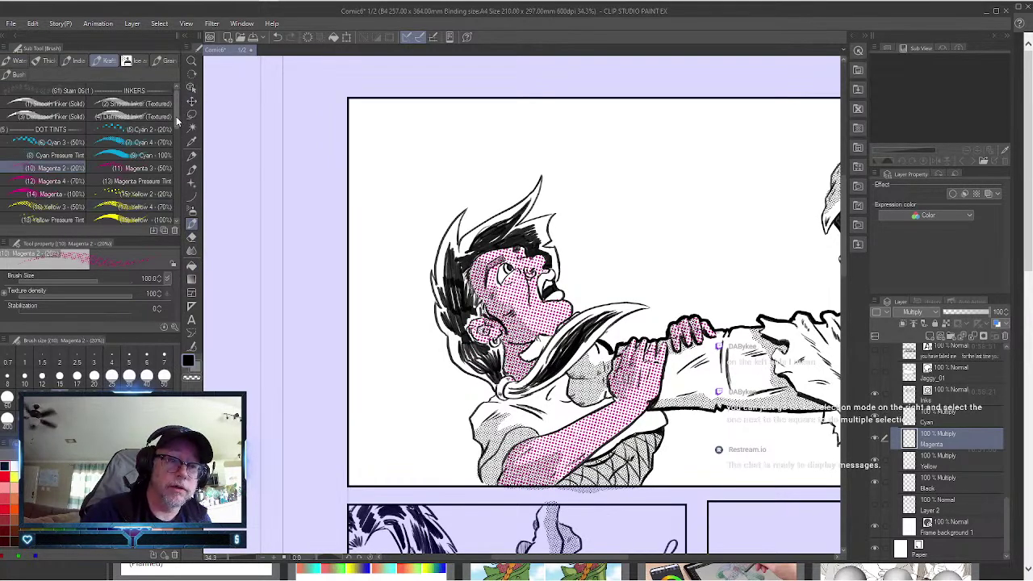
pyautogui.moveTo(176, 116); pyautogui.dragTo(176, 139)
pyautogui.click(73, 151)
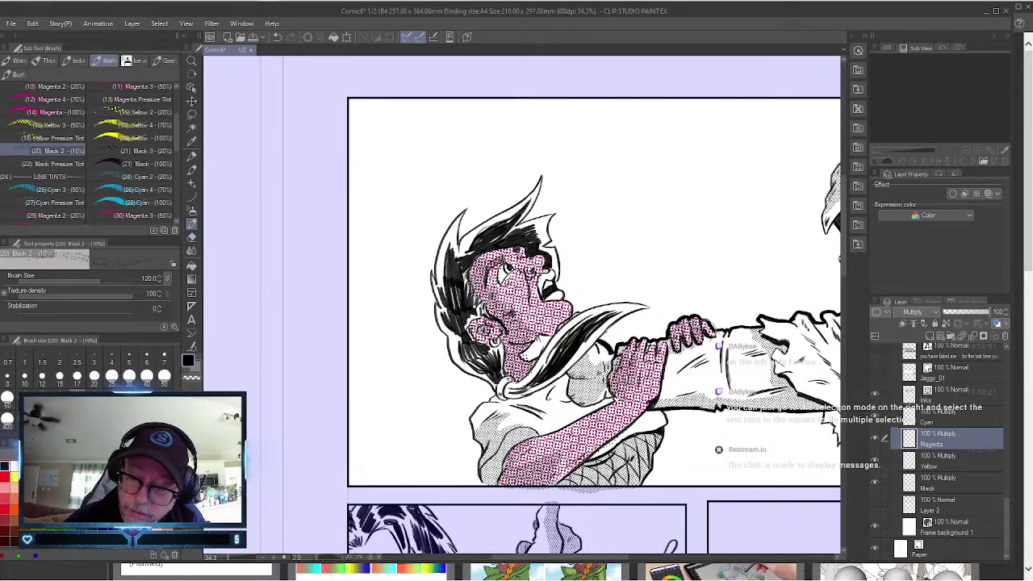
pyautogui.click(192, 235)
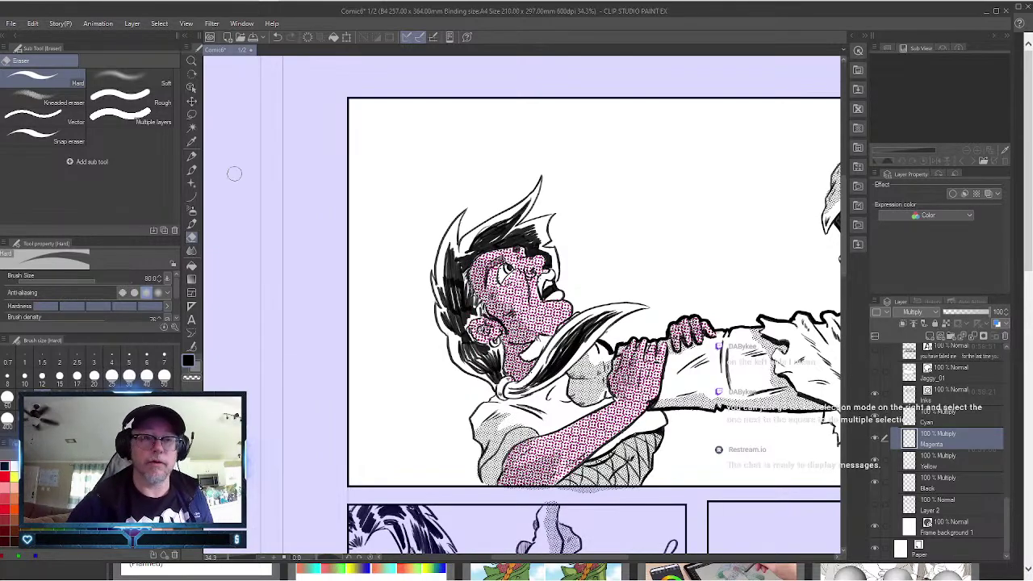
# Choose the Yellow 2 (20%) dot tint brush for the top panel.
pyautogui.click(191, 60)
pyautogui.click(706, 372)
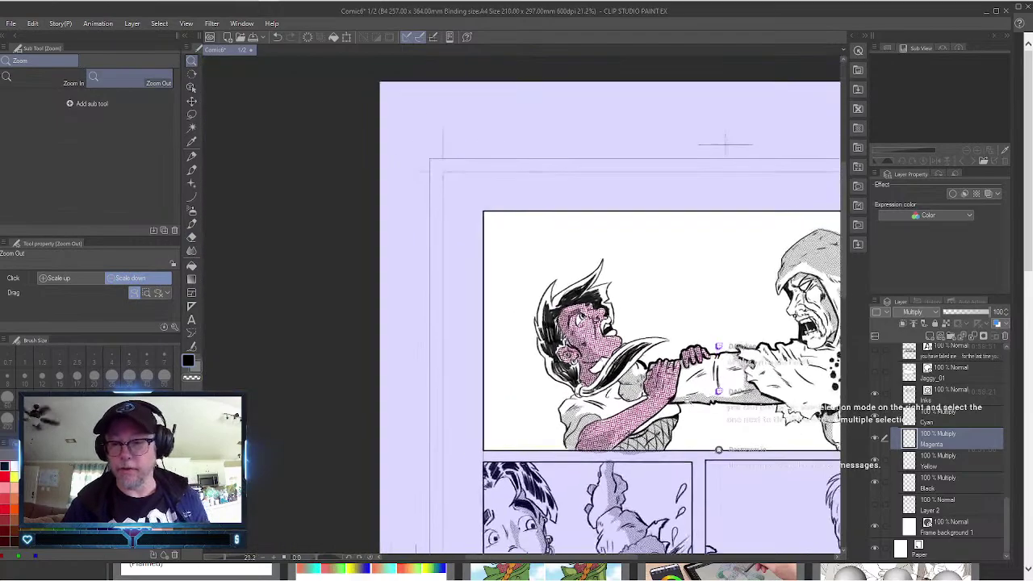
pyautogui.click(706, 372)
pyautogui.click(706, 372)
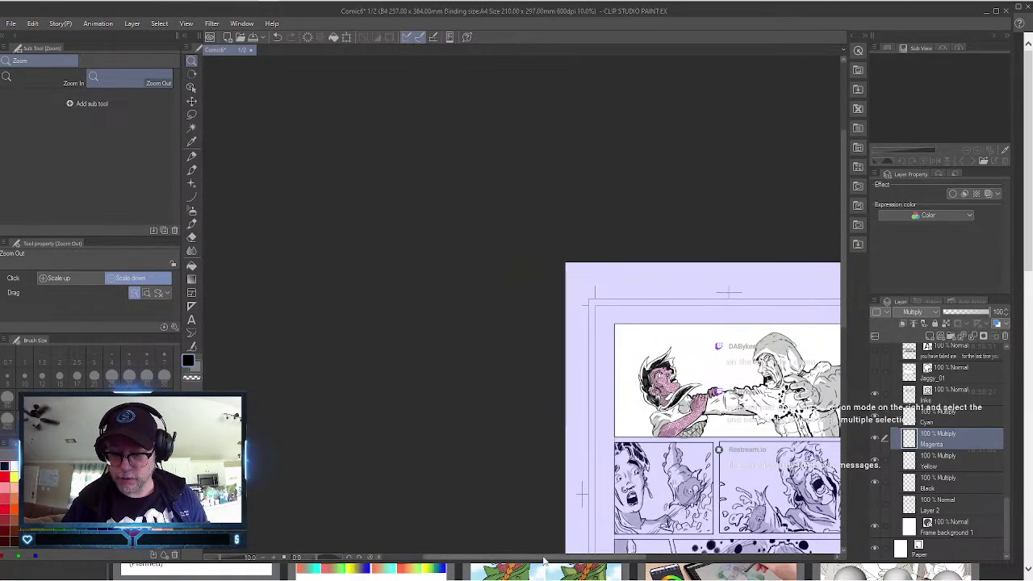
pyautogui.moveTo(531, 558); pyautogui.dragTo(605, 559)
pyautogui.scroll(3, 499, 388)
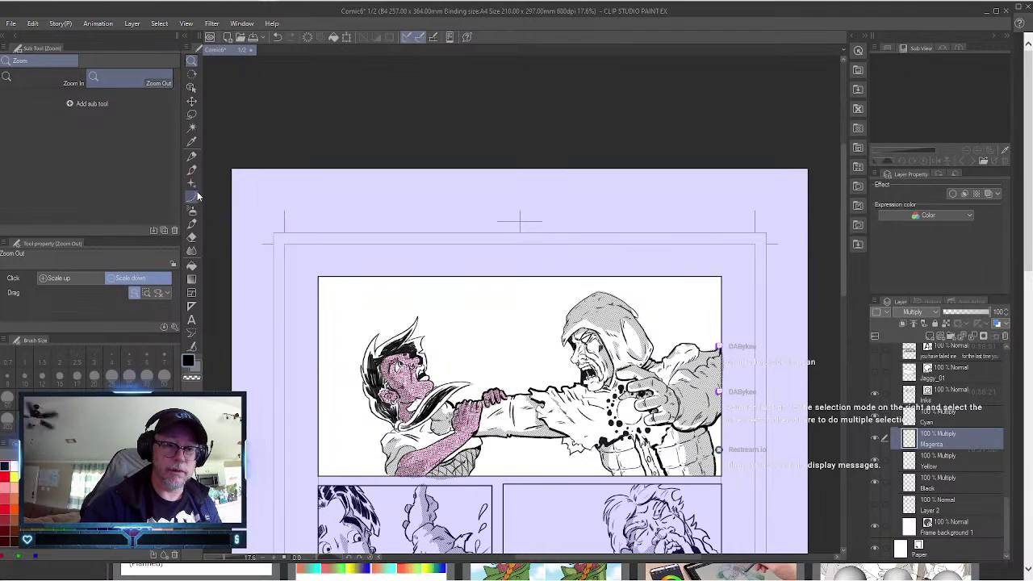
pyautogui.click(192, 223)
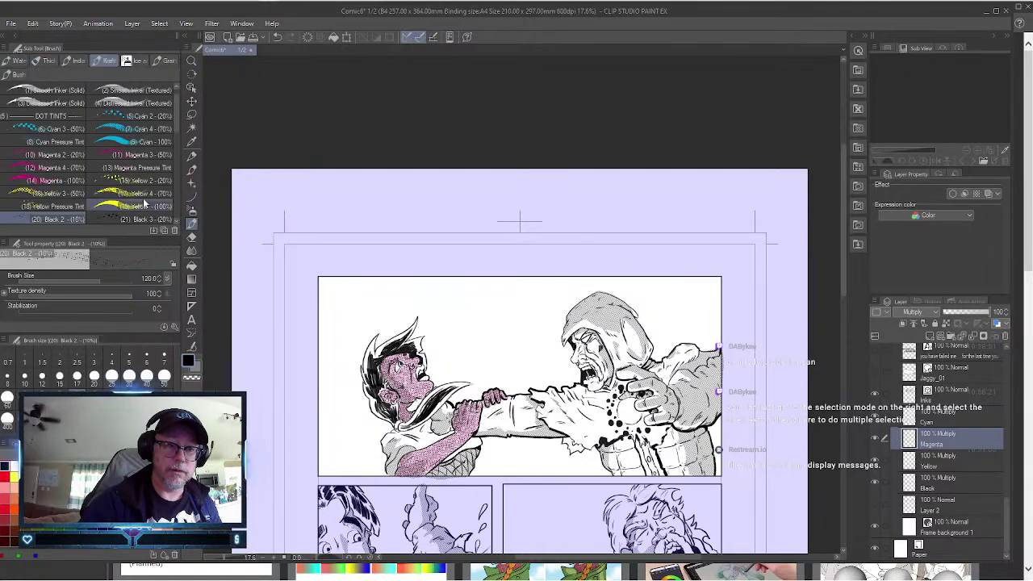
pyautogui.click(159, 179)
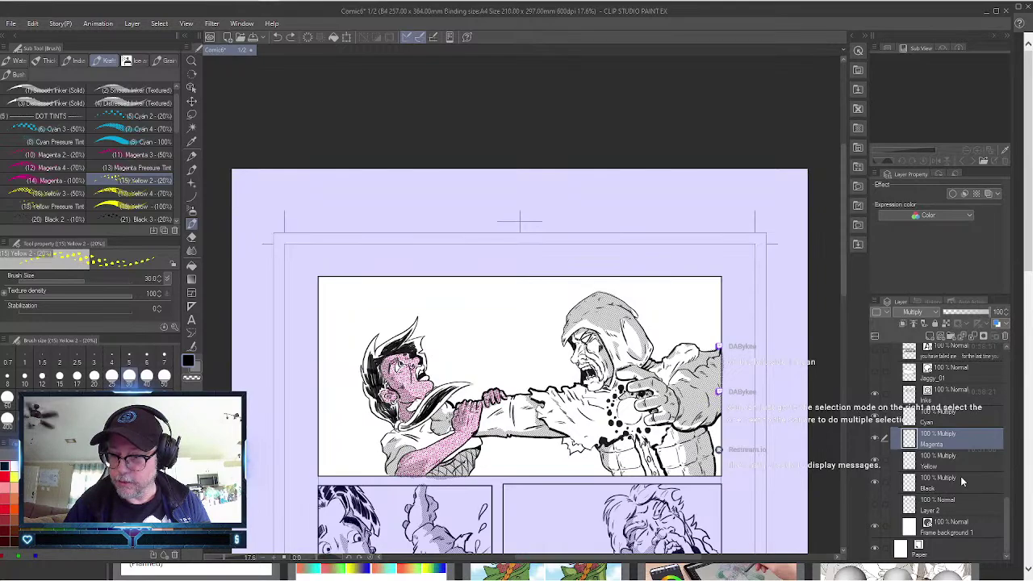
# Undo the move of the color layers into Frame 1 and select the Cyan layer in the Frame 4 folder.
pyautogui.hotkey('ctrl', 'z')
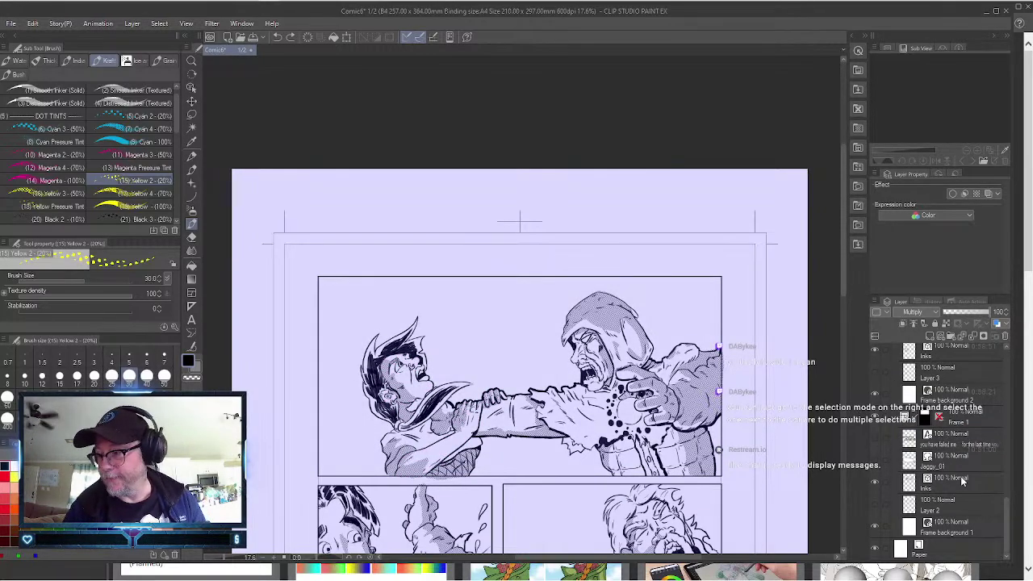
pyautogui.moveTo(1013, 522); pyautogui.dragTo(1005, 380)
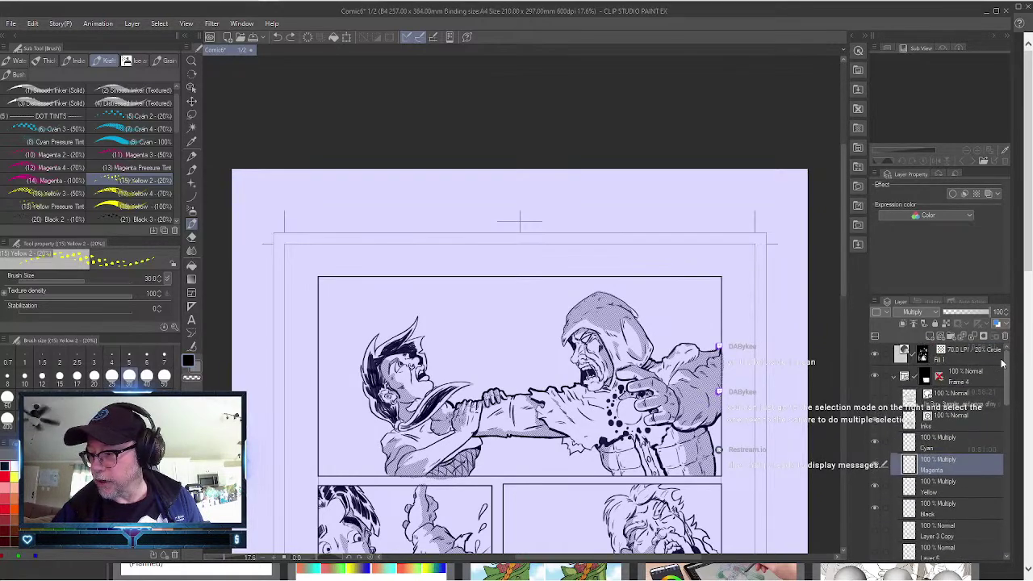
pyautogui.click(957, 442)
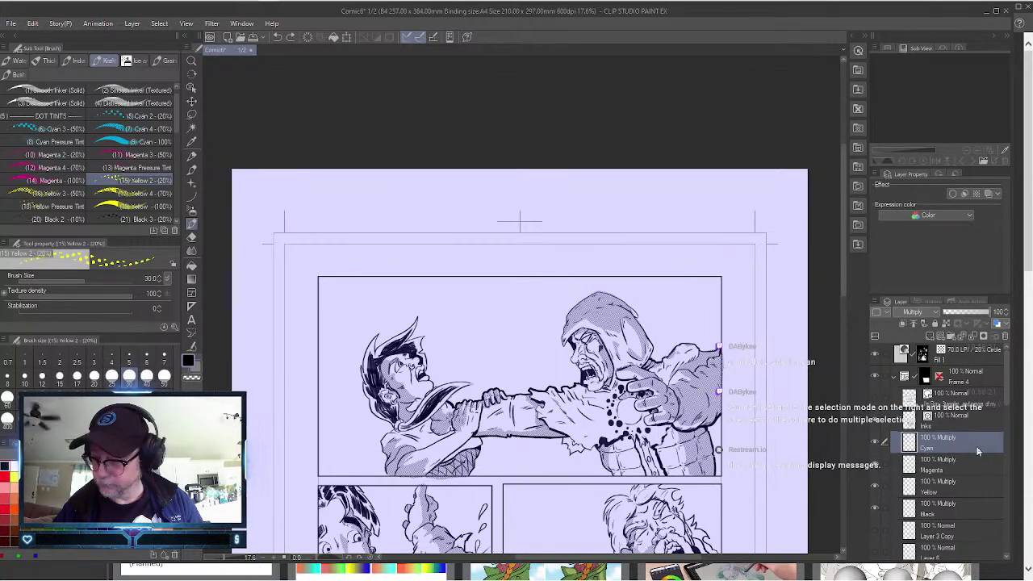
# Move the Cyan, Magenta, Yellow and Black layers together from the Frame 4 folder into Frame 1, directly beneath its Inks layer.
pyautogui.keyDown('ctrl'); pyautogui.click(959, 459); pyautogui.keyUp('ctrl')
pyautogui.keyDown('ctrl'); pyautogui.click(961, 490); pyautogui.keyUp('ctrl')
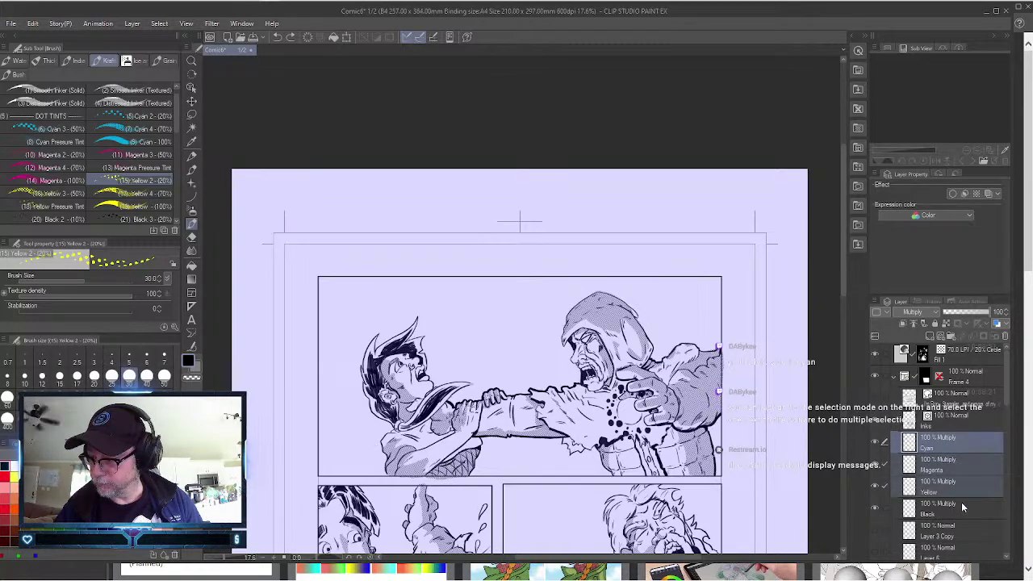
pyautogui.keyDown('ctrl'); pyautogui.click(961, 503); pyautogui.keyUp('ctrl')
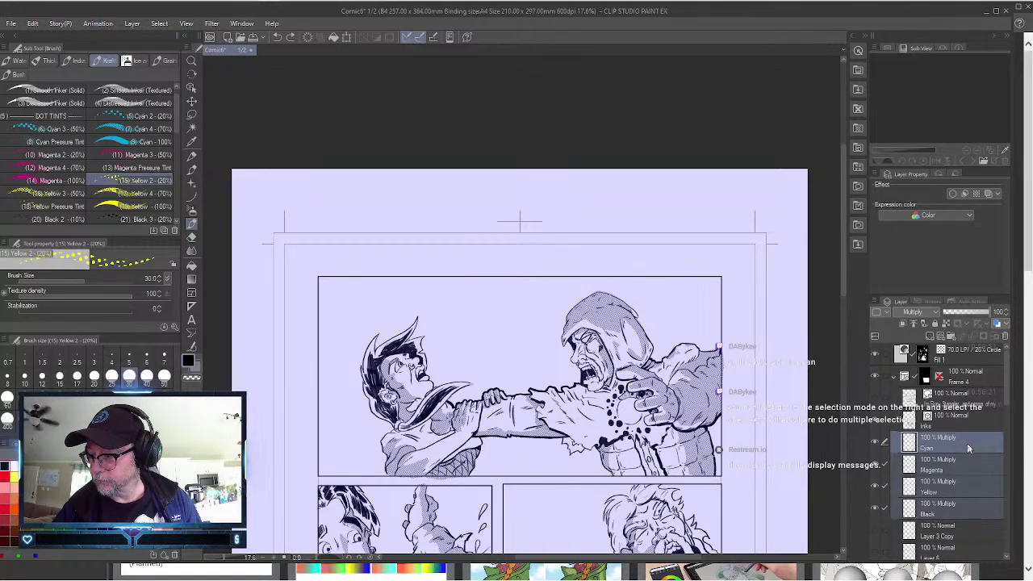
pyautogui.moveTo(967, 442); pyautogui.dragTo(972, 486)
pyautogui.moveTo(973, 522); pyautogui.dragTo(950, 492)
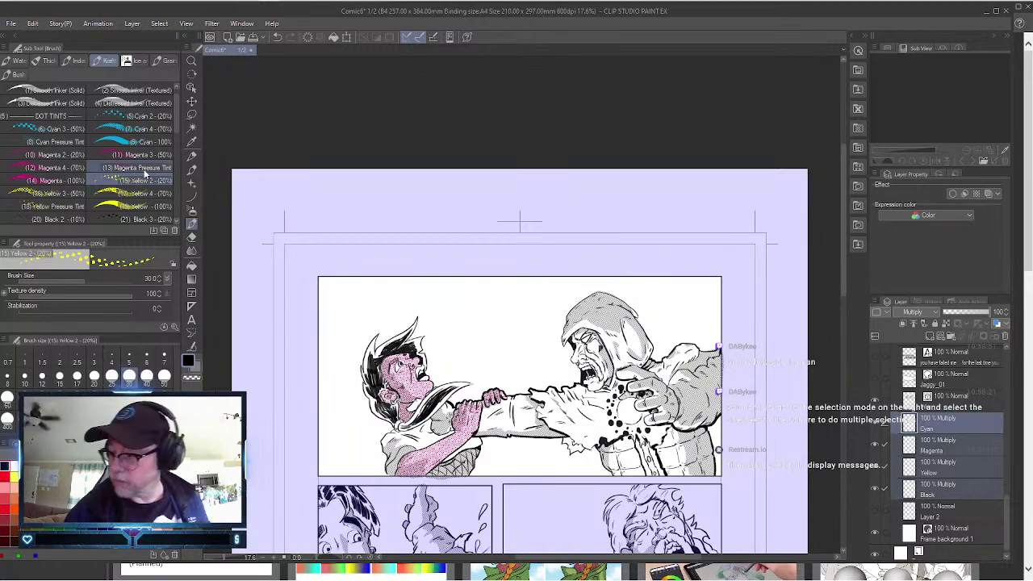
# Paint Yellow 2 (20%) dots at brush size 30 on Frame 1's Yellow layer over the dark-haired character's face, neck, hands and arm.
pyautogui.click(970, 465)
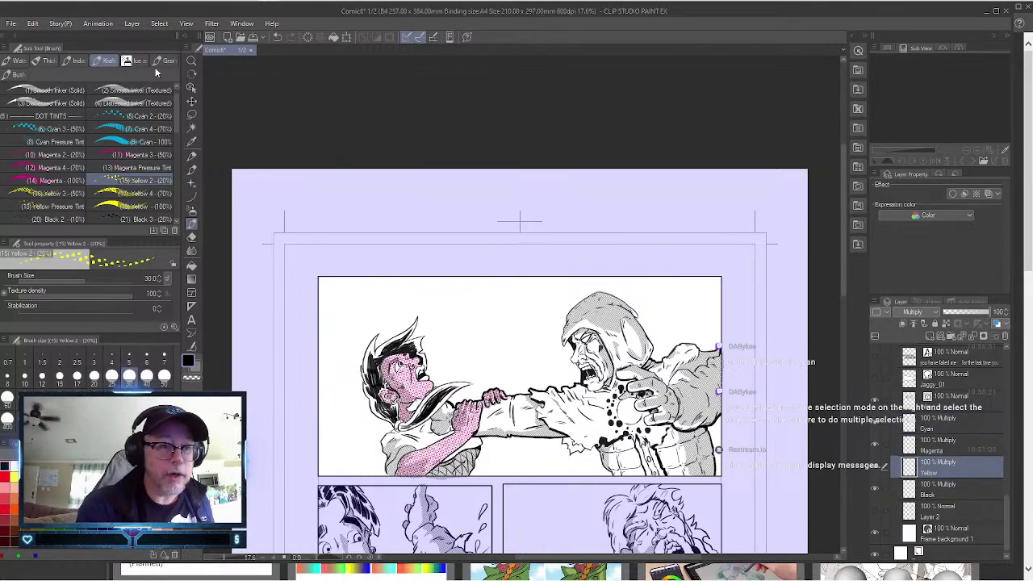
pyautogui.click(192, 62)
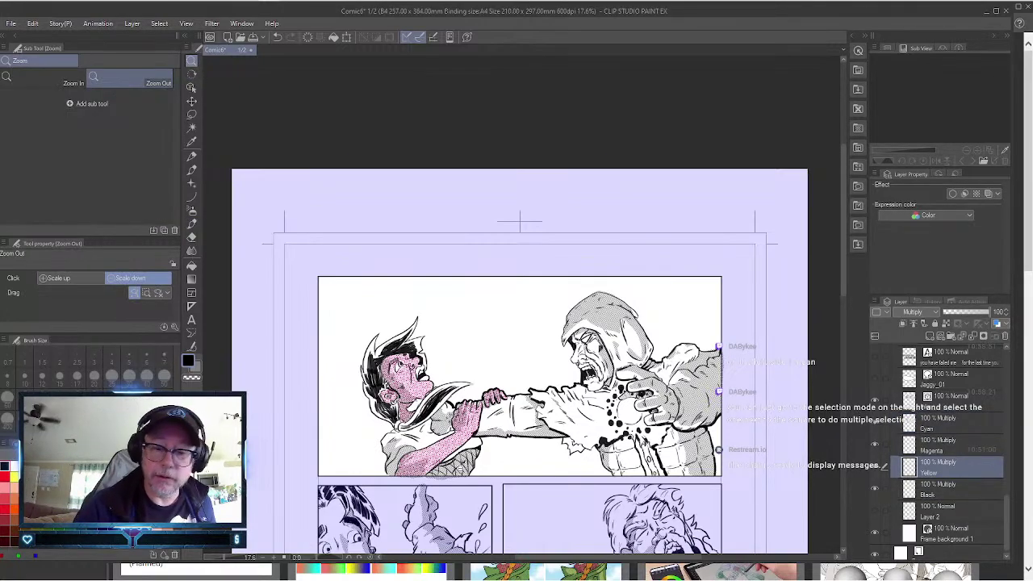
pyautogui.click(422, 384)
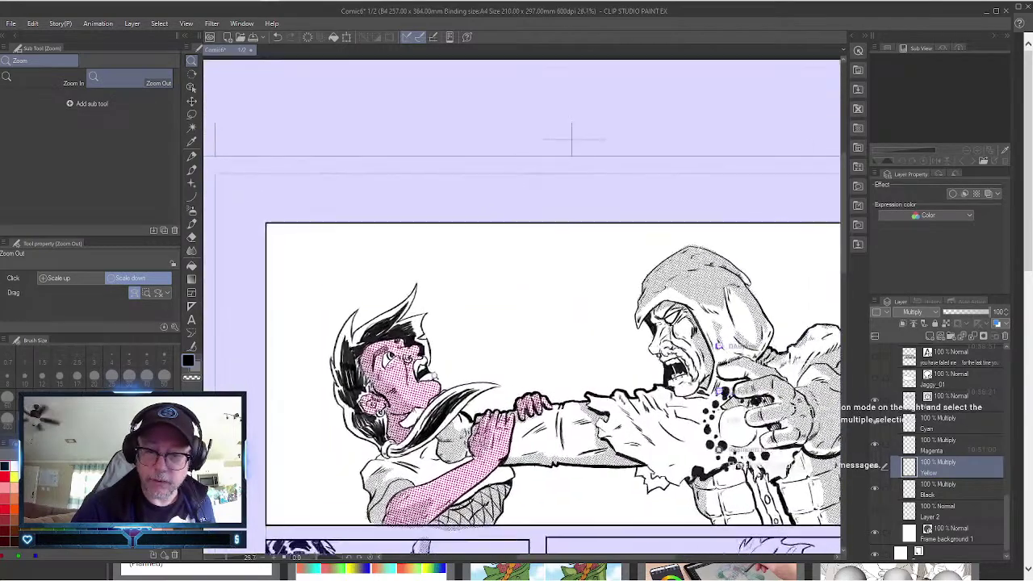
pyautogui.click(417, 376)
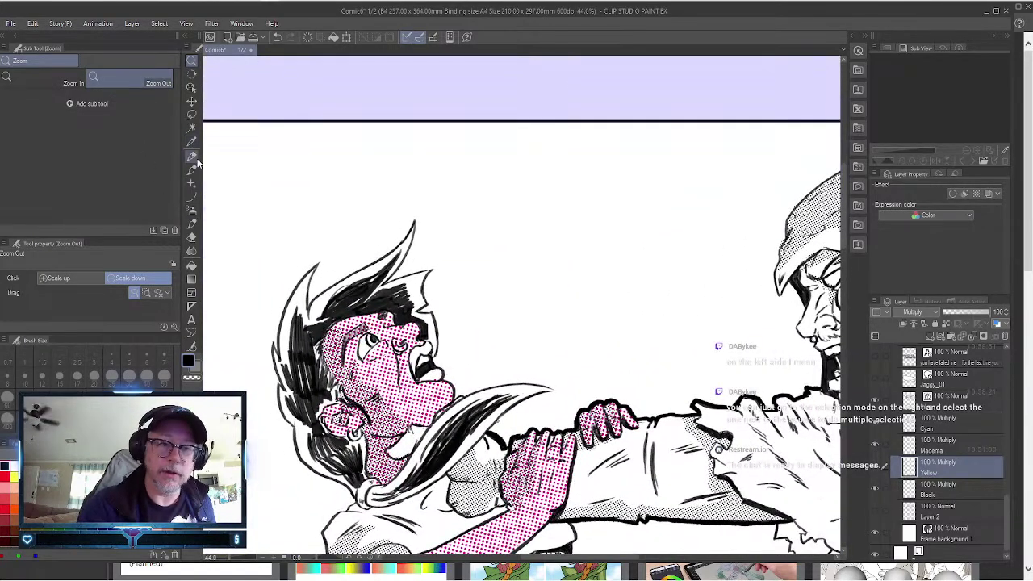
pyautogui.click(192, 225)
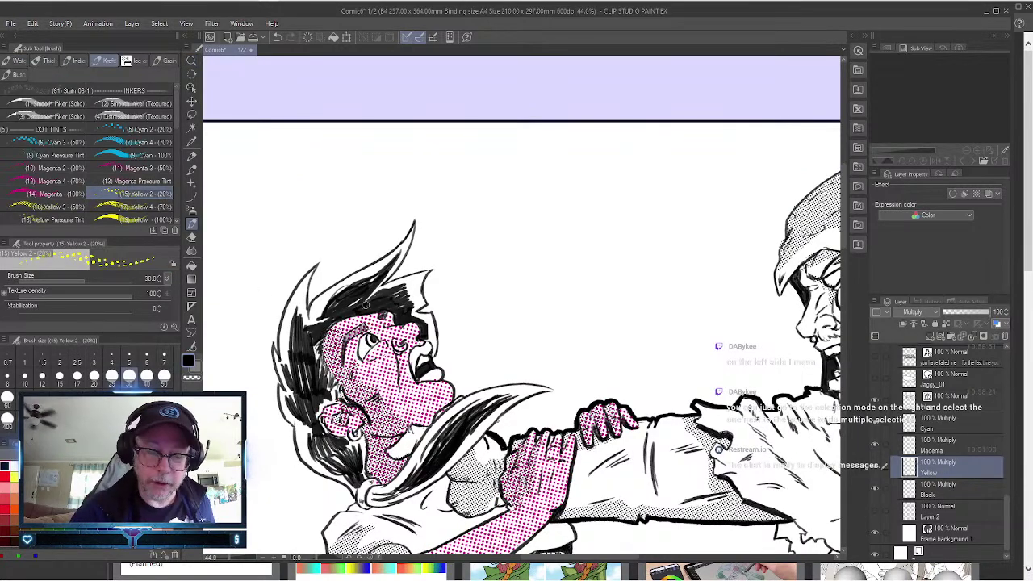
pyautogui.moveTo(381, 317)
pyautogui.mouseDown()
pyautogui.moveTo(332, 331)
pyautogui.moveTo(384, 318)
pyautogui.moveTo(415, 334)
pyautogui.mouseUp()
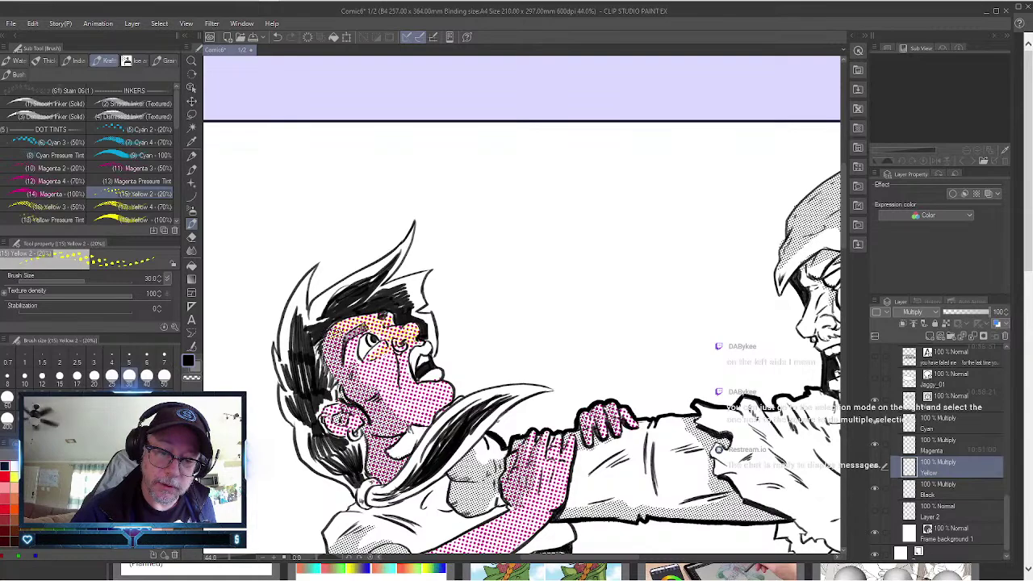
pyautogui.moveTo(377, 377)
pyautogui.mouseDown()
pyautogui.moveTo(410, 348)
pyautogui.moveTo(359, 375)
pyautogui.moveTo(354, 354)
pyautogui.moveTo(329, 346)
pyautogui.moveTo(330, 367)
pyautogui.moveTo(359, 368)
pyautogui.mouseUp()
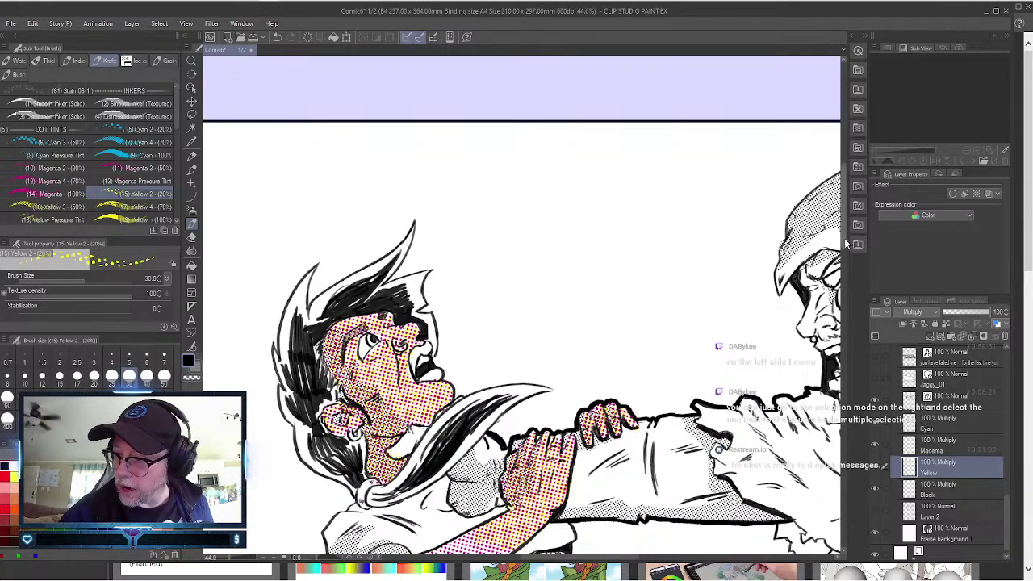
pyautogui.scroll(-5, 844, 246)
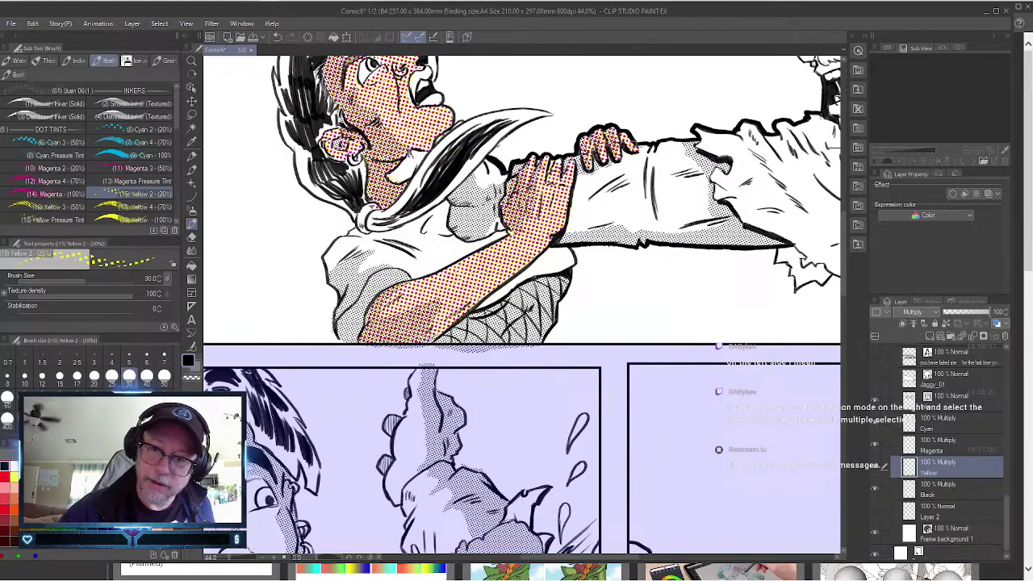
# Add four new raster layers in the Frame 2 folder, between Layer 3 and the Inks layer, and select the second from the top.
pyautogui.keyDown('ctrl'); pyautogui.keyDown('alt'); pyautogui.click(327, 331); pyautogui.keyUp('alt'); pyautogui.keyUp('ctrl')
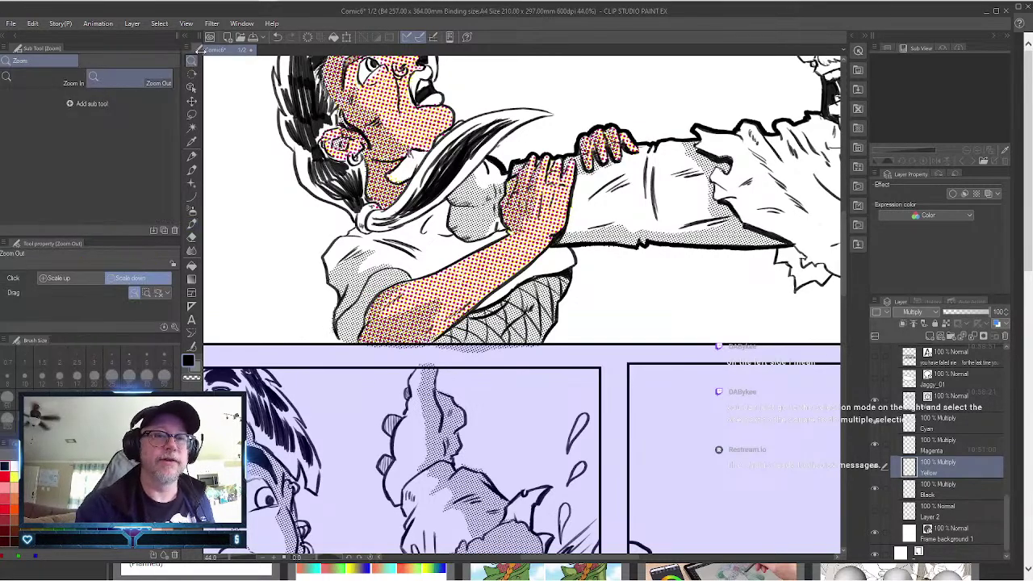
pyautogui.keyDown('ctrl'); pyautogui.keyDown('alt'); pyautogui.click(484, 309); pyautogui.keyUp('alt'); pyautogui.keyUp('ctrl')
pyautogui.keyDown('ctrl'); pyautogui.keyDown('alt'); pyautogui.click(639, 287); pyautogui.keyUp('alt'); pyautogui.keyUp('ctrl')
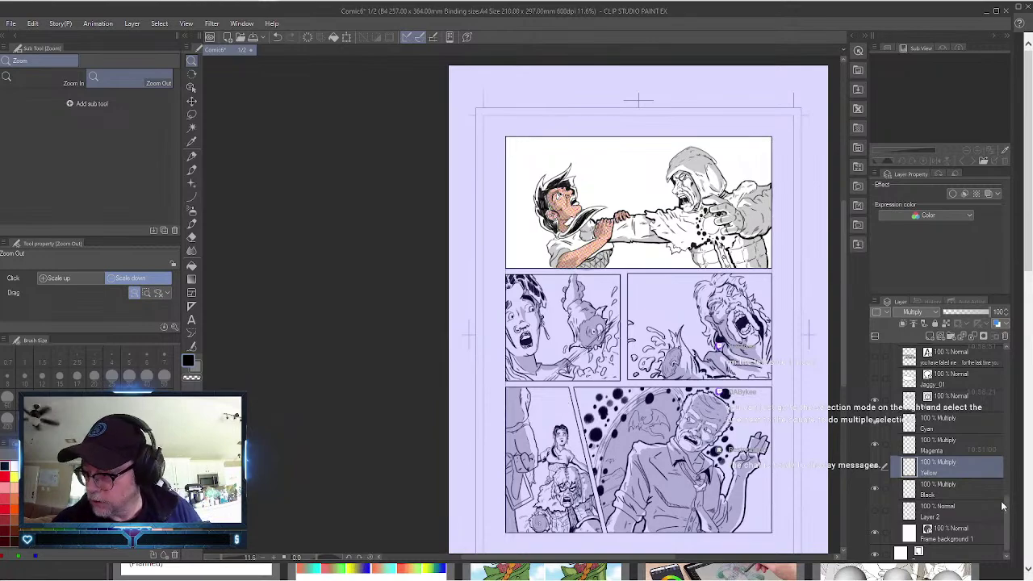
pyautogui.moveTo(1009, 517); pyautogui.dragTo(965, 458)
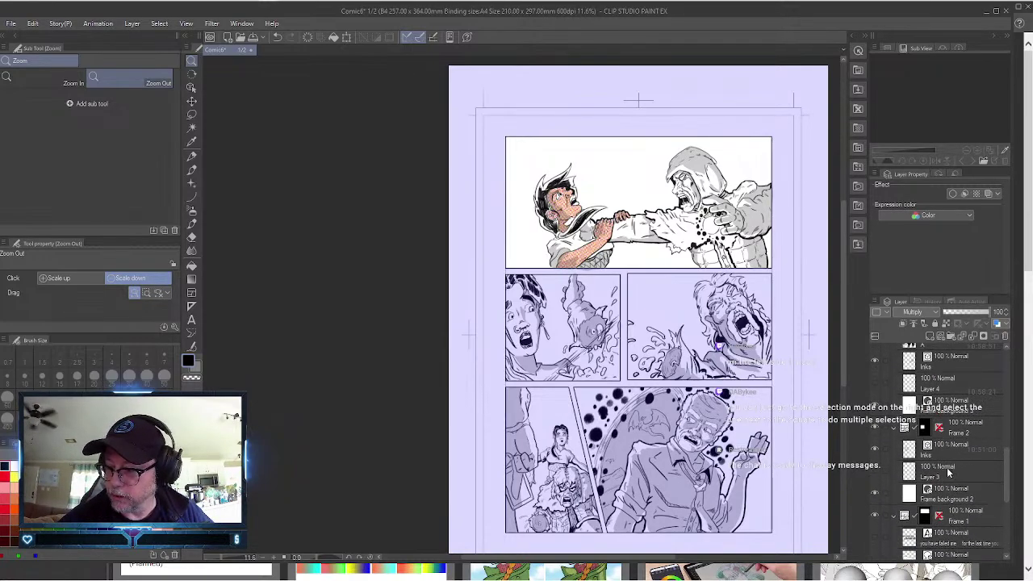
pyautogui.click(946, 467)
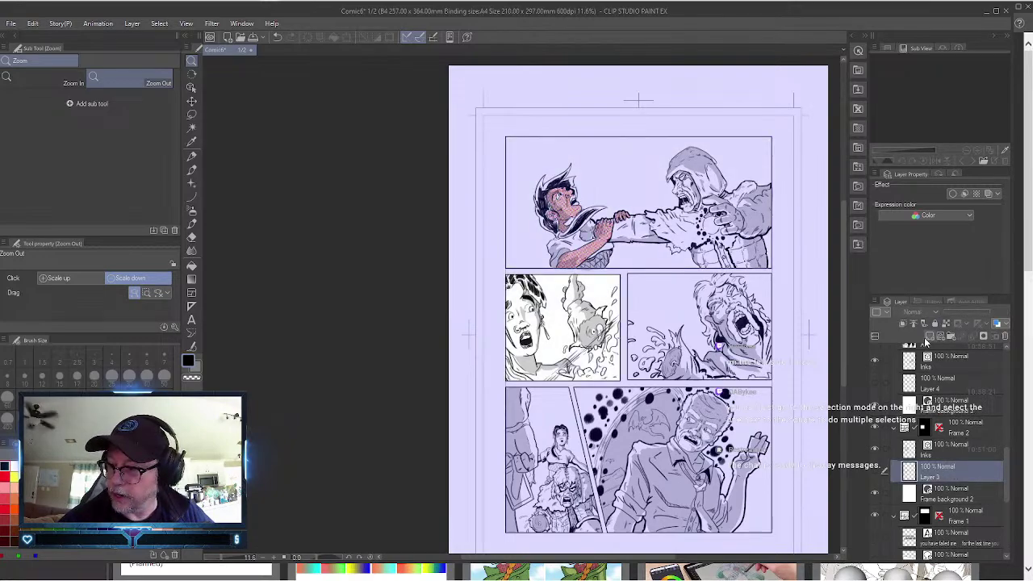
pyautogui.click(928, 337)
pyautogui.click(929, 338)
pyautogui.click(929, 337)
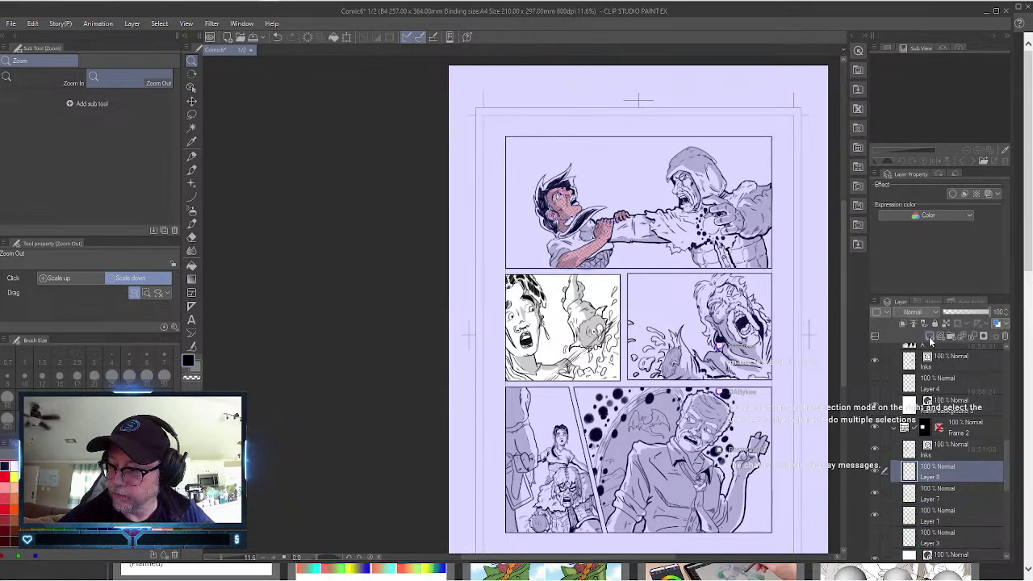
pyautogui.click(930, 338)
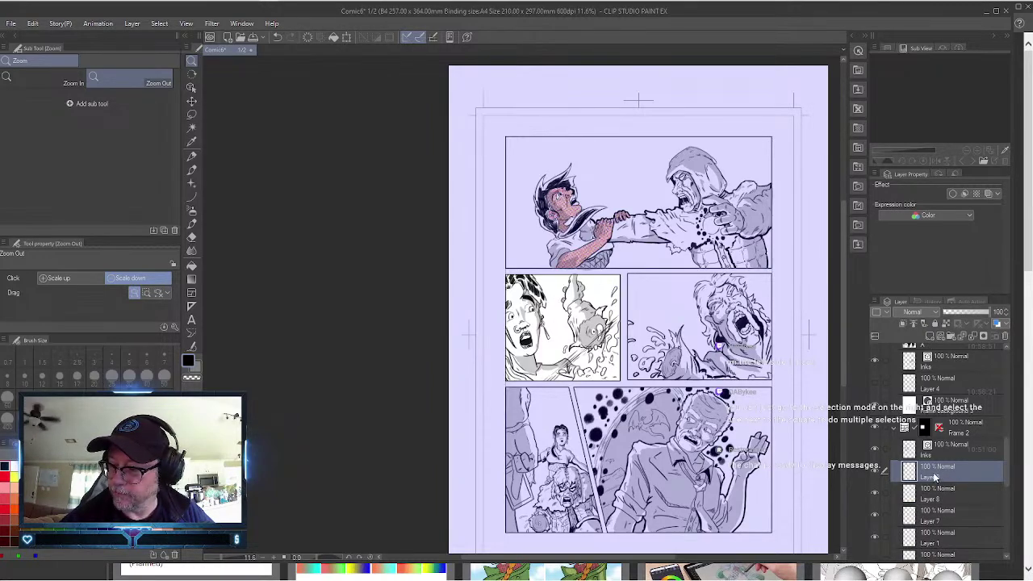
pyautogui.click(932, 494)
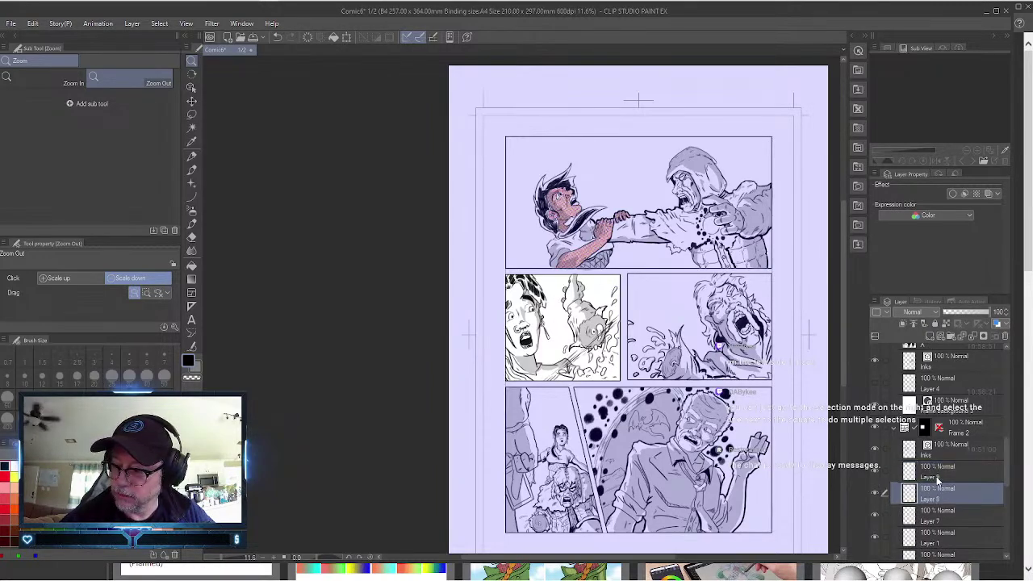
# Rename Layer 8, Layer 7 and Layer 1 in Frame 2 as M, Y and K.
pyautogui.click(939, 475)
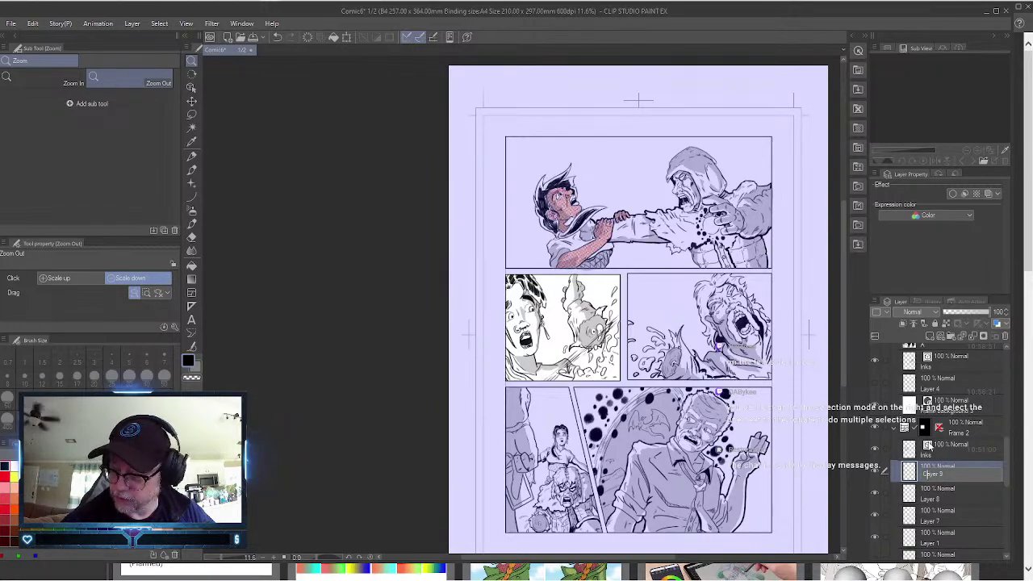
pyautogui.click(934, 499)
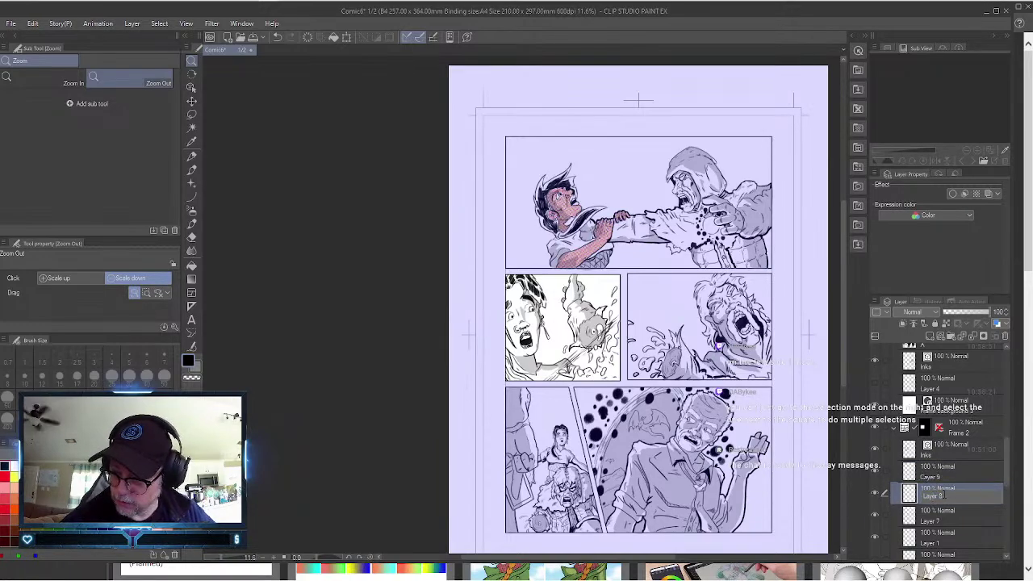
pyautogui.doubleClick(933, 495)
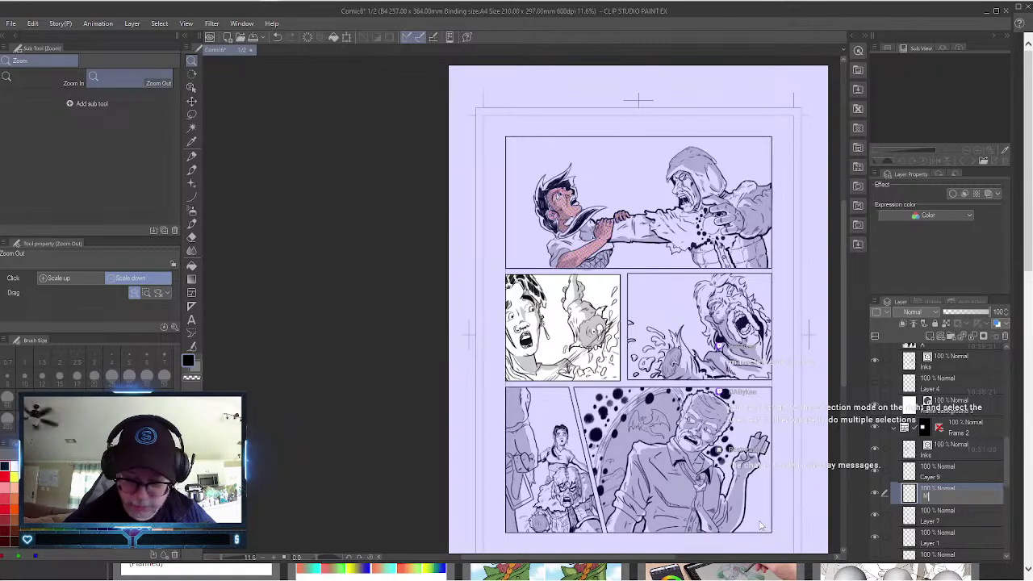
pyautogui.doubleClick(932, 520)
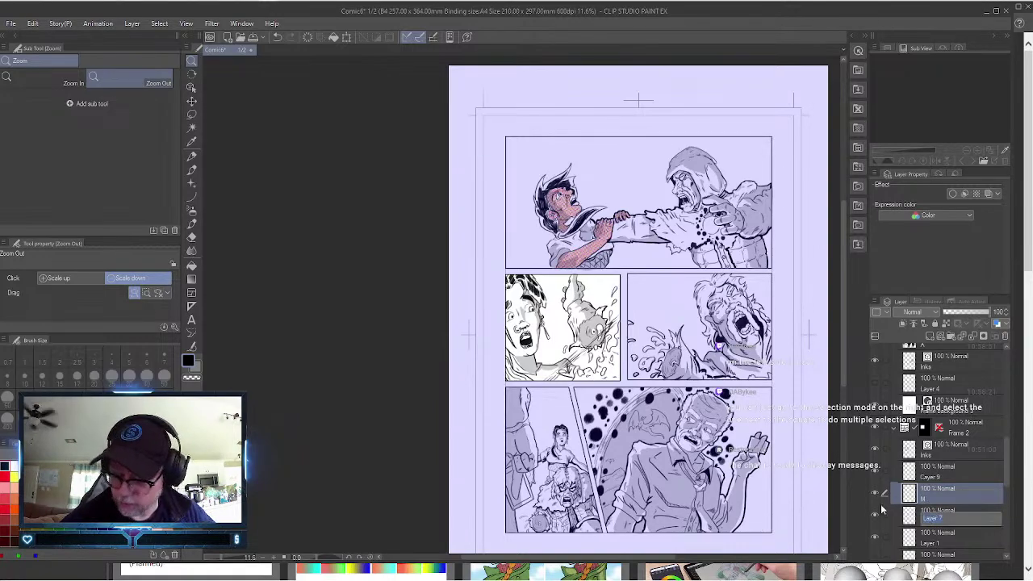
pyautogui.write('Y')
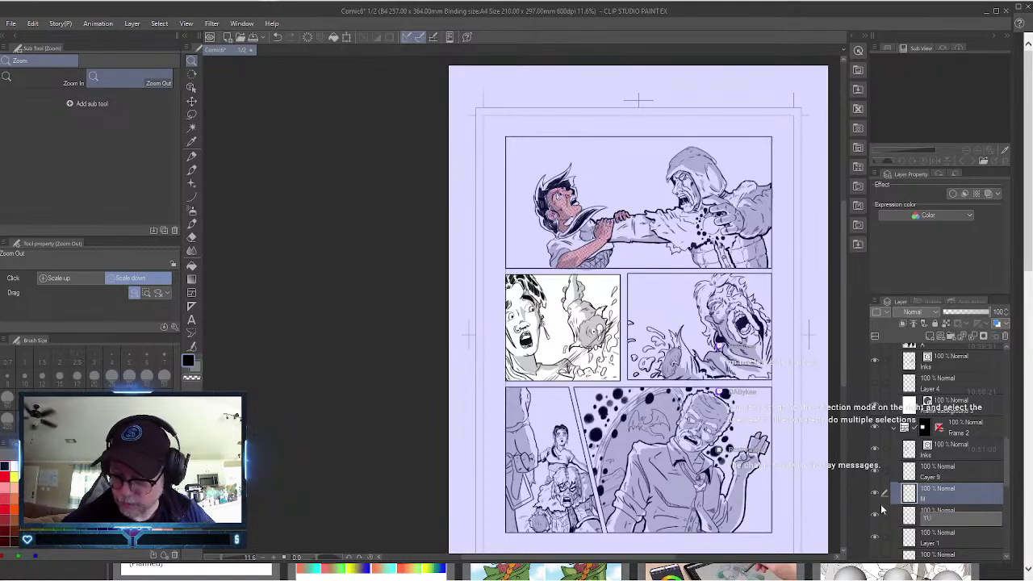
pyautogui.doubleClick(936, 541)
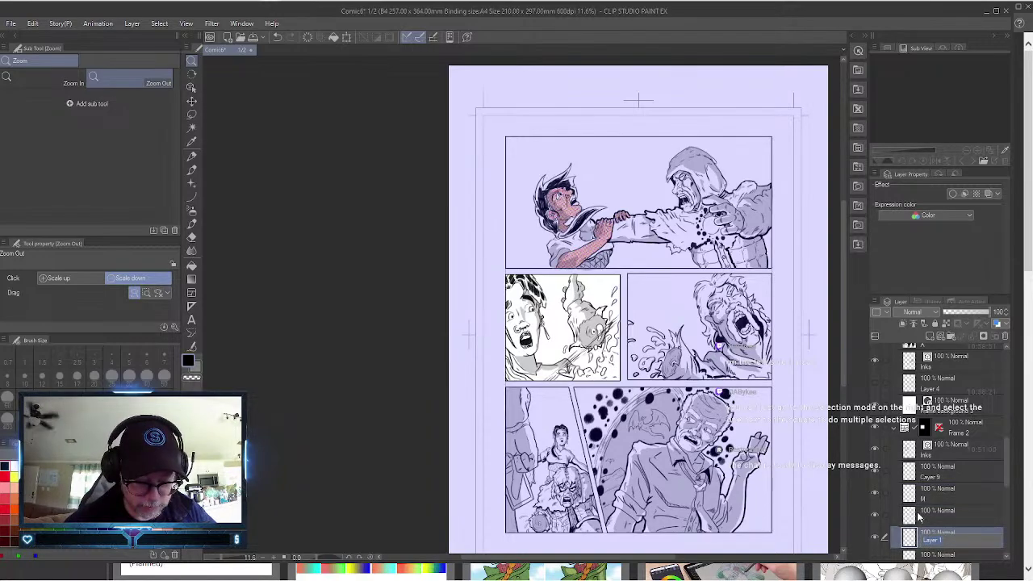
pyautogui.write('K')
pyautogui.press('Return')
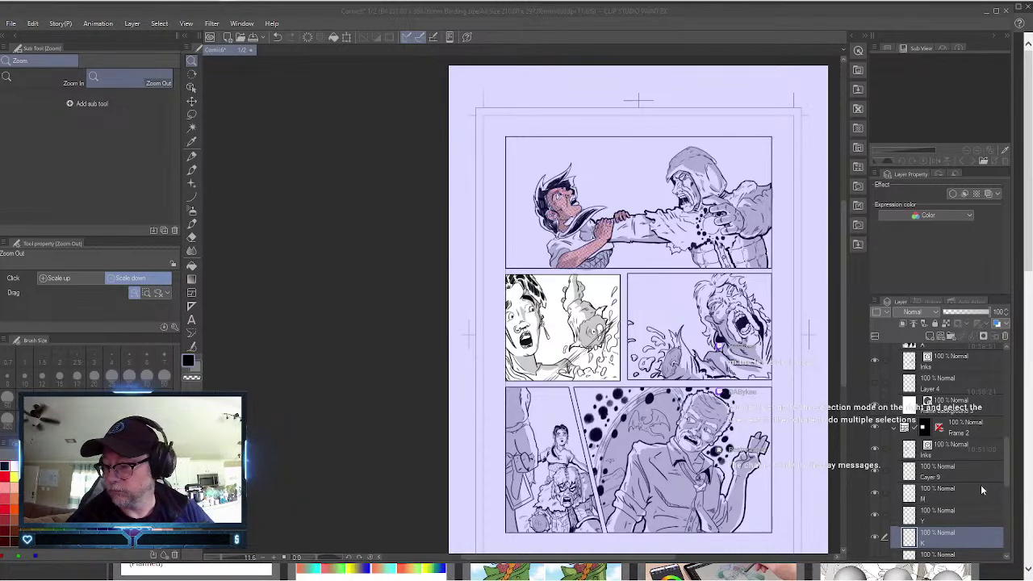
# Add four new raster layers above Layer 4 in Frame 3, below the Inks layer.
pyautogui.click(1007, 450)
pyautogui.scroll(3, 983, 436)
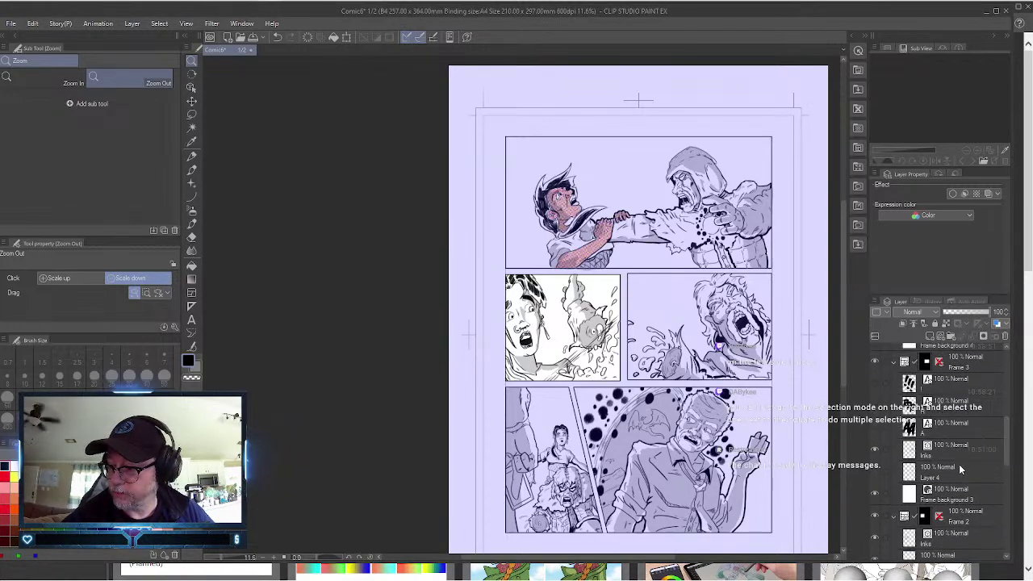
pyautogui.click(960, 467)
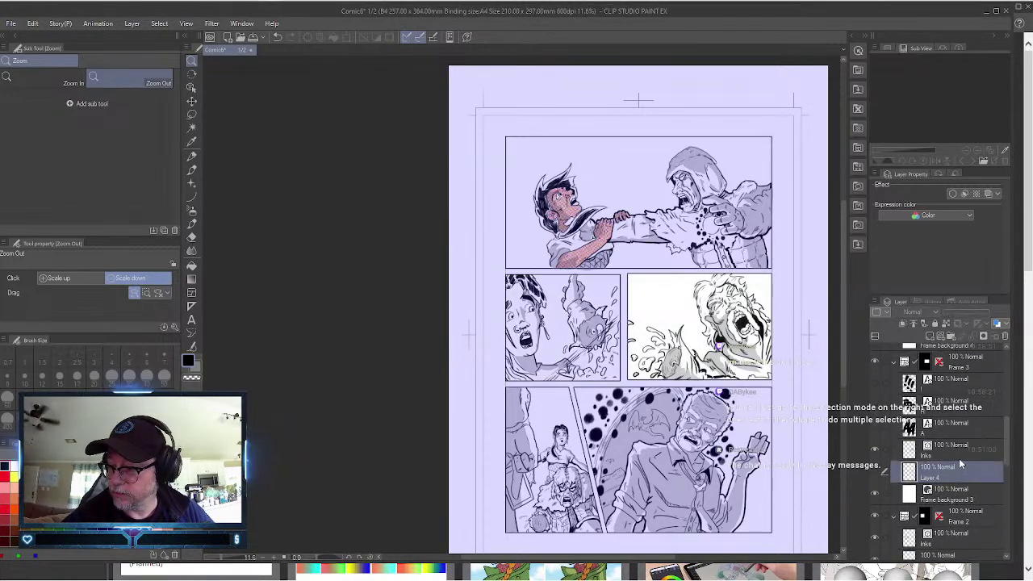
pyautogui.click(930, 337)
pyautogui.click(930, 337)
pyautogui.click(930, 338)
pyautogui.click(930, 338)
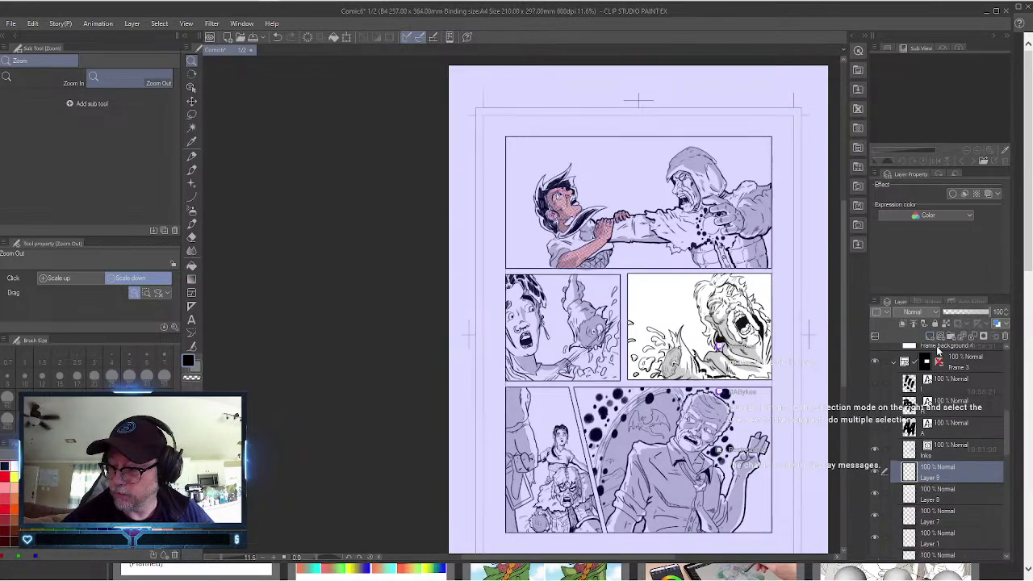
# Rename the four new layers in Frame 3, from the uppermost down, as C, M, Y and K.
pyautogui.doubleClick(934, 477)
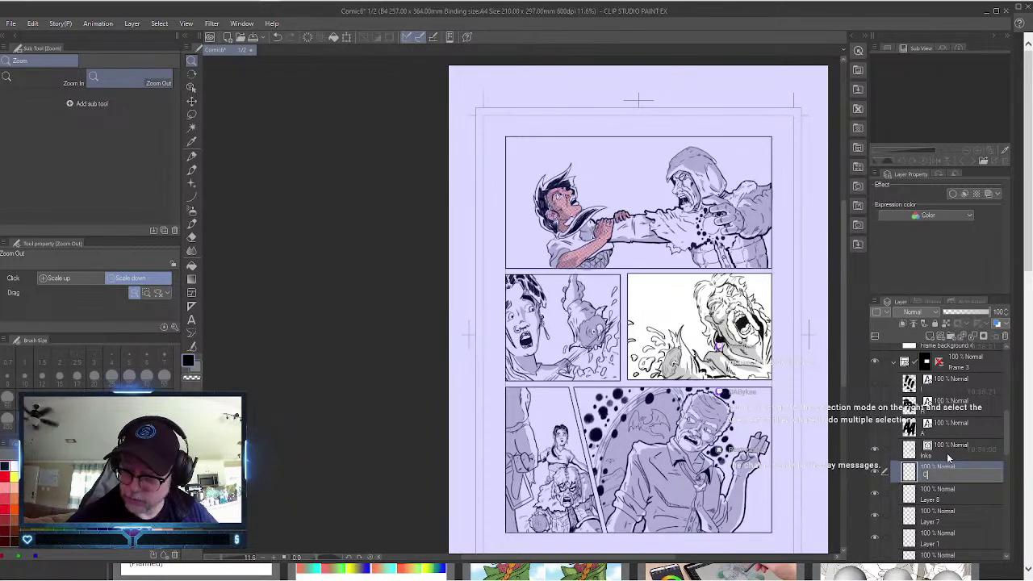
pyautogui.write('C')
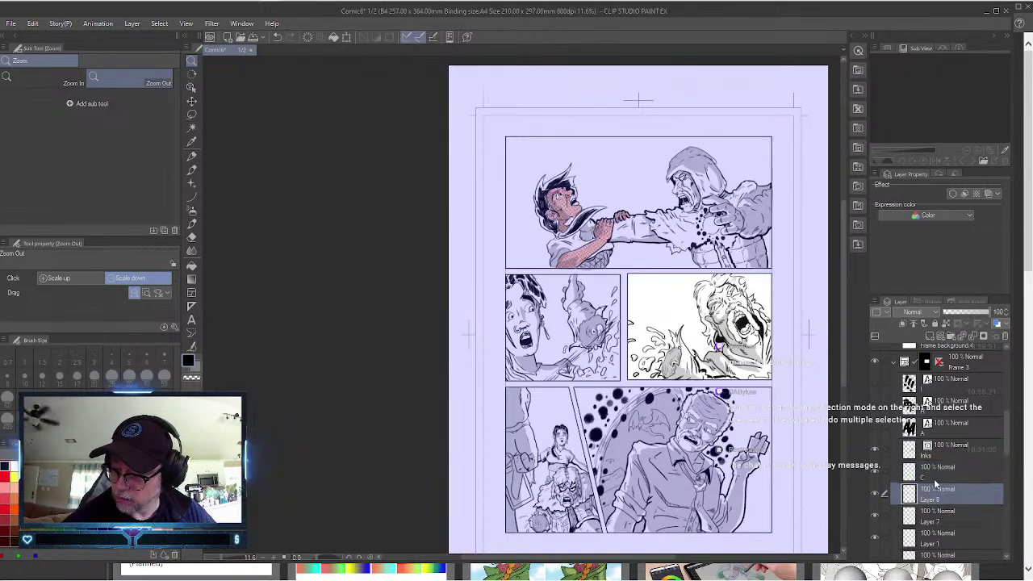
pyautogui.doubleClick(931, 500)
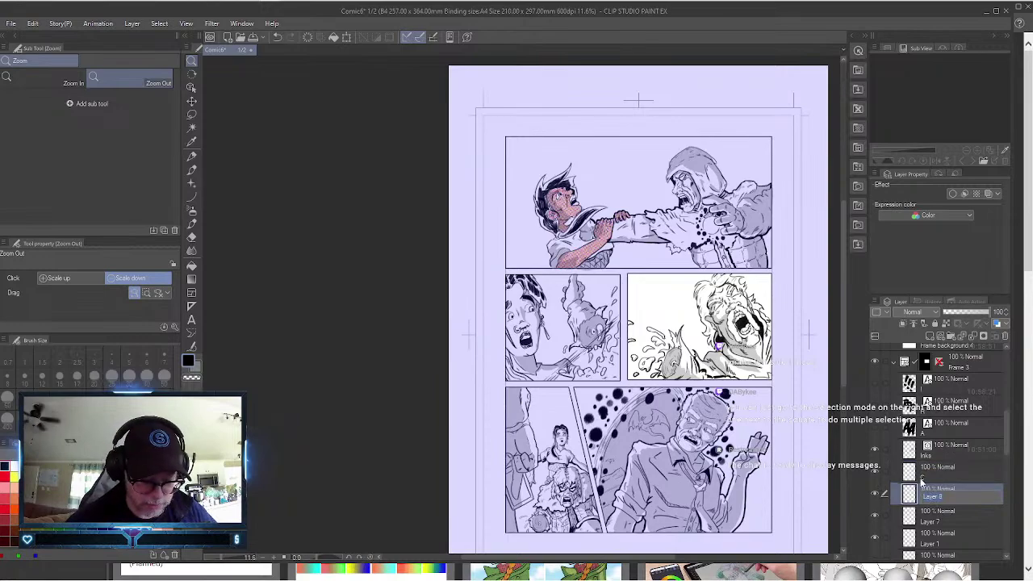
pyautogui.write('M')
pyautogui.click(933, 515)
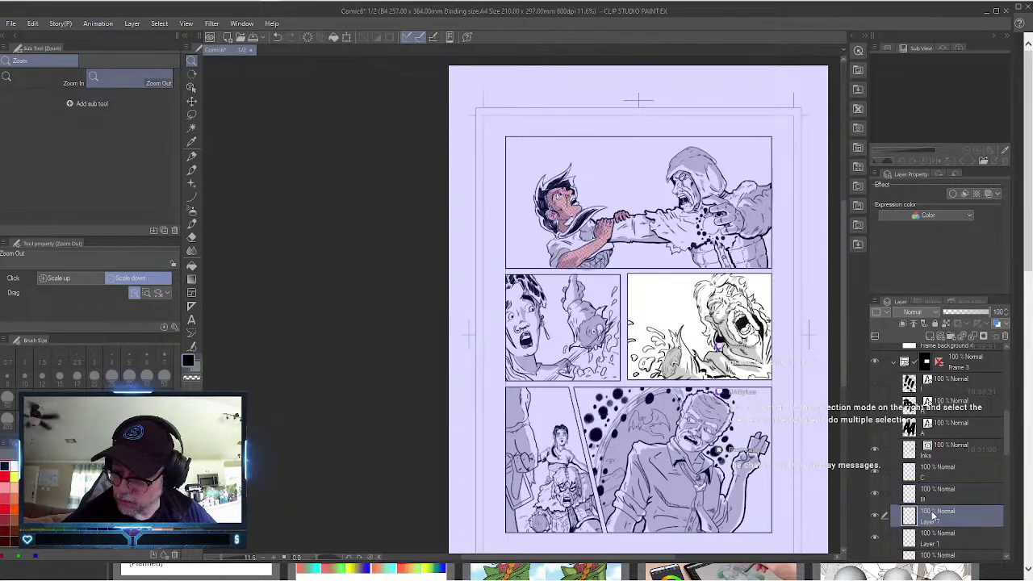
pyautogui.doubleClick(933, 518)
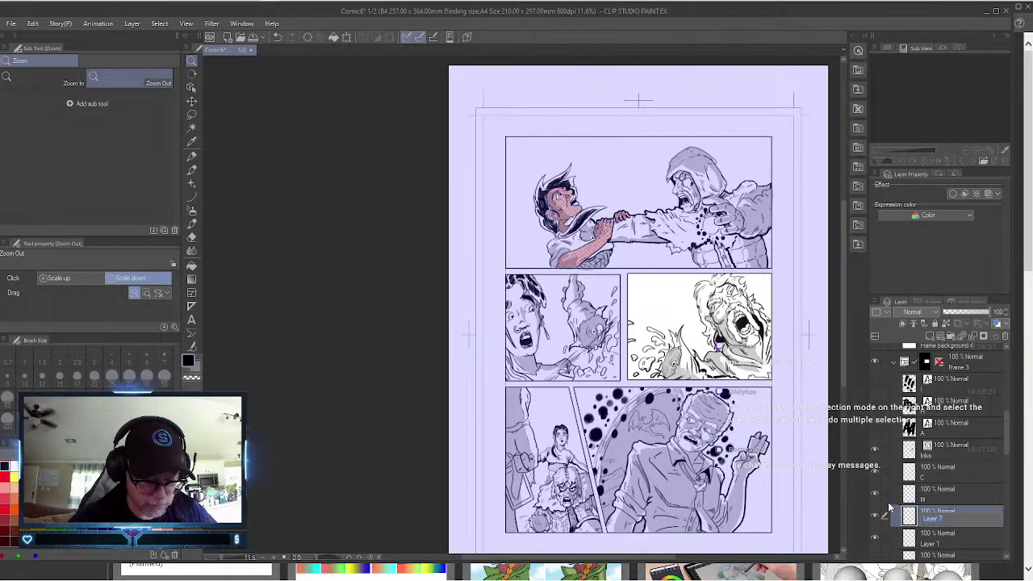
pyautogui.write('Y')
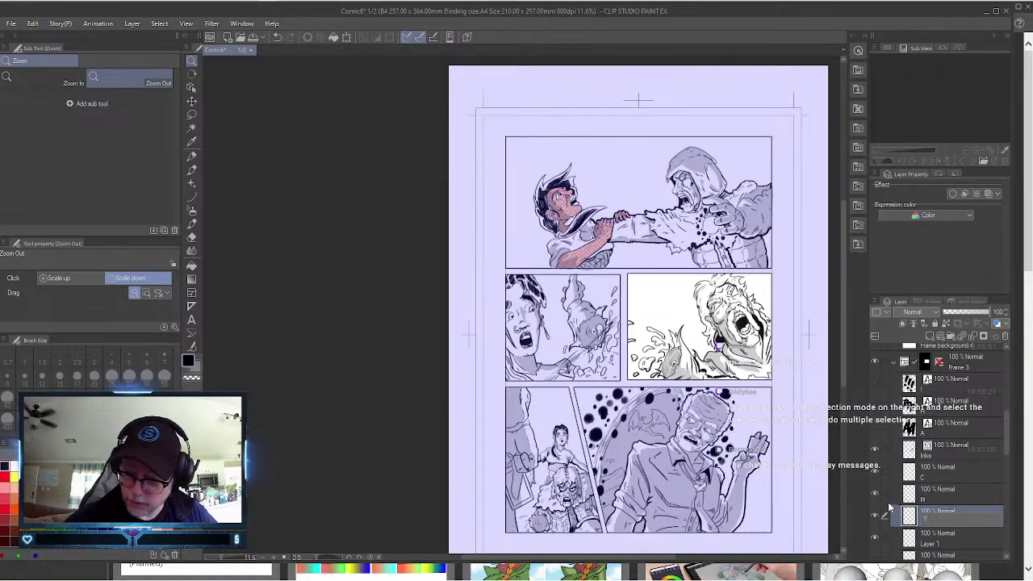
pyautogui.click(933, 539)
pyautogui.doubleClick(932, 539)
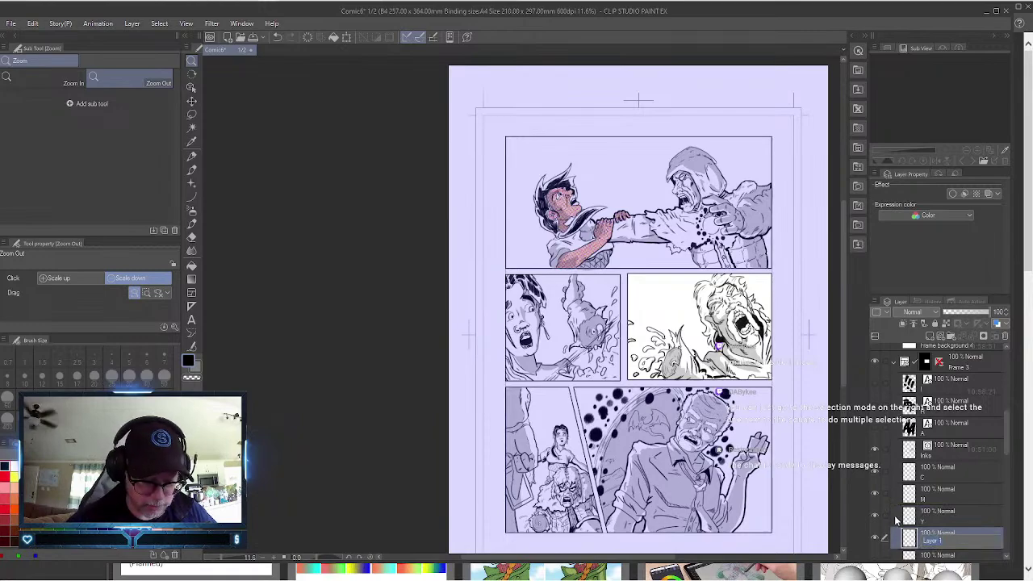
pyautogui.write('K')
pyautogui.press('Return')
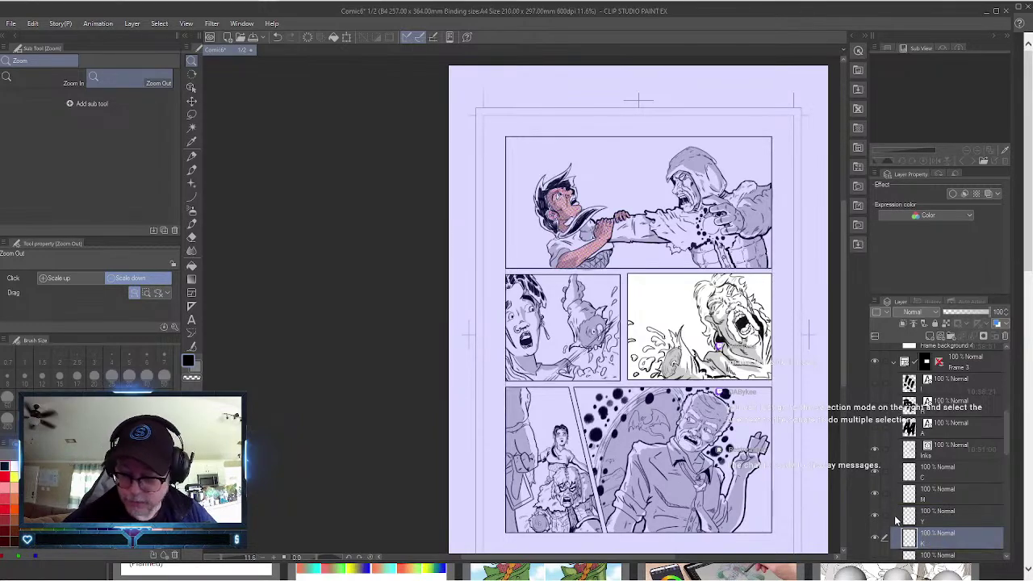
# Add four new raster layers above Layer 5 in Frame 5, below the Inks layer.
pyautogui.moveTo(1007, 446); pyautogui.dragTo(1010, 385)
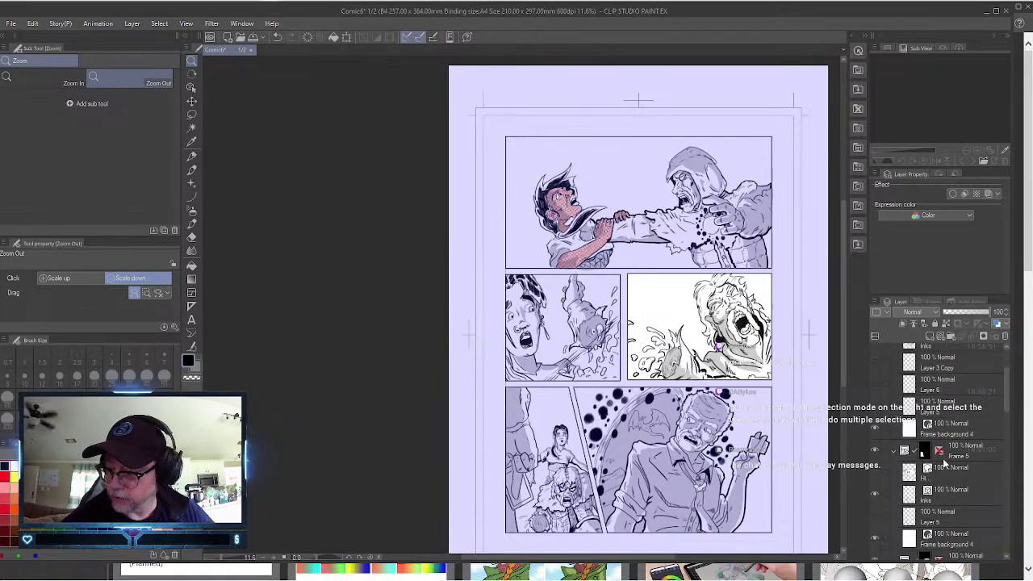
pyautogui.click(942, 515)
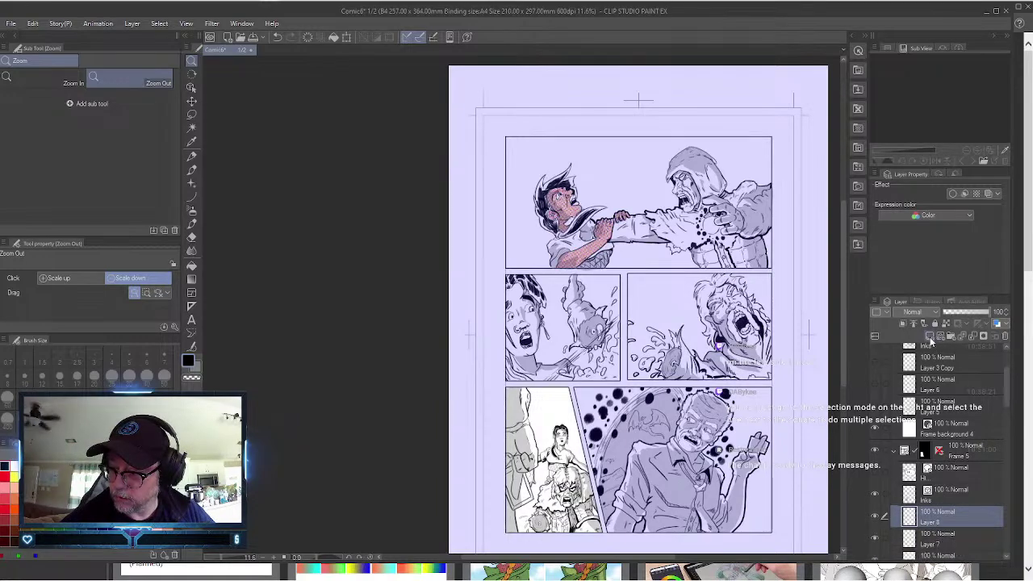
pyautogui.scroll(-3, 939, 386)
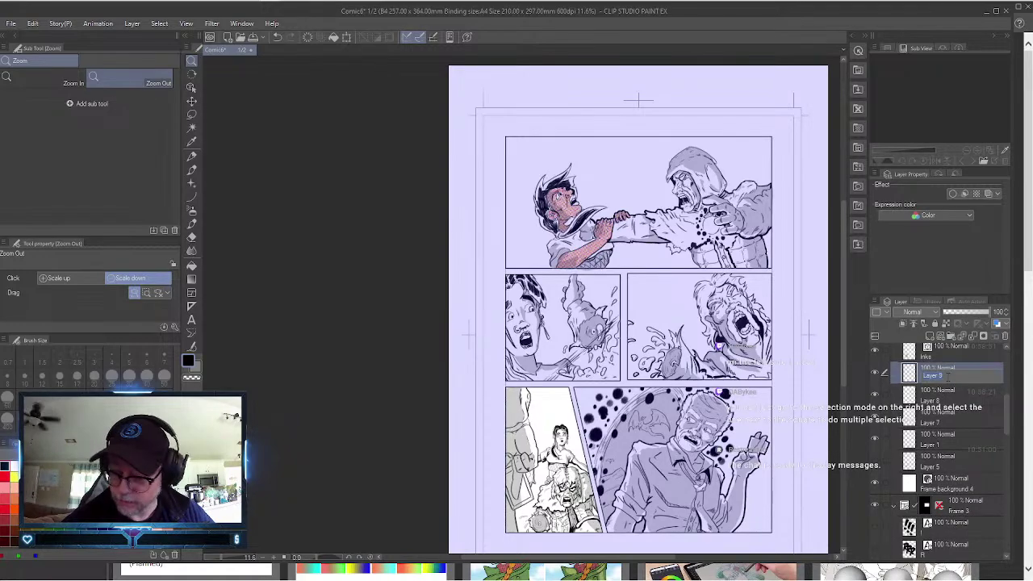
# Rename the four new layers in Frame 5, from the uppermost down, as C, M, Y and K.
pyautogui.moveTo(947, 376); pyautogui.dragTo(937, 397)
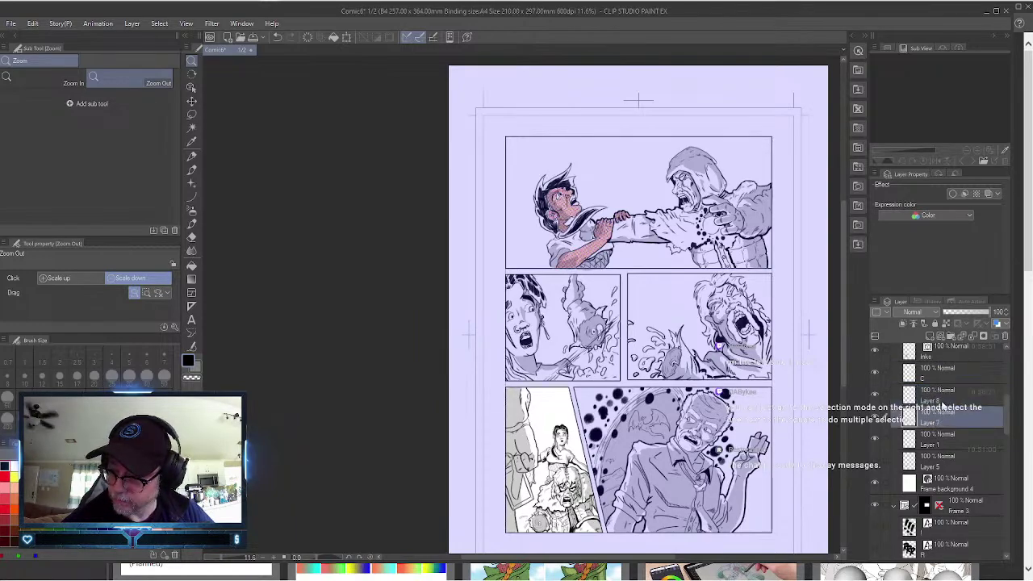
pyautogui.doubleClick(940, 401)
pyautogui.press('BackSpace')
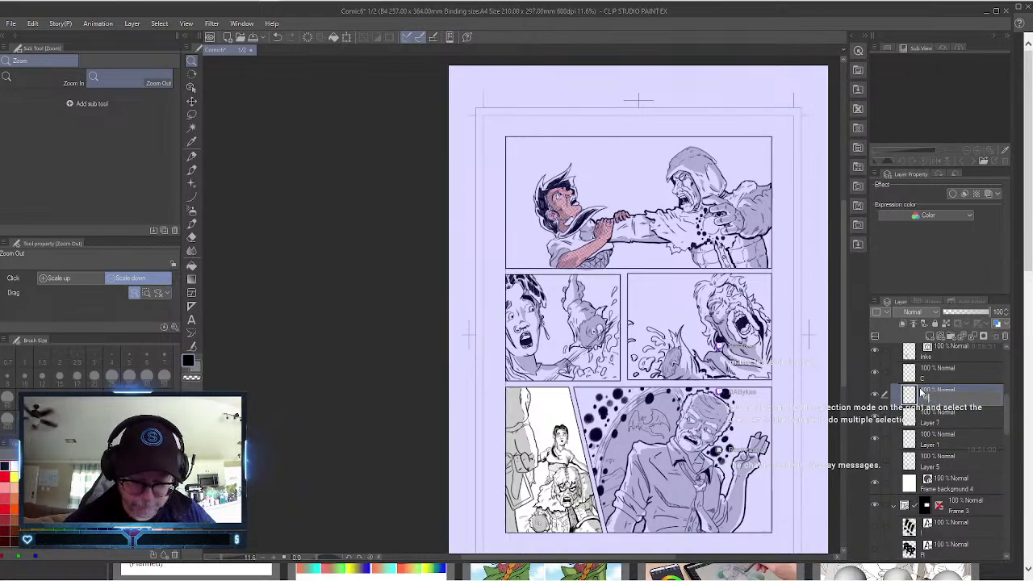
pyautogui.write('M')
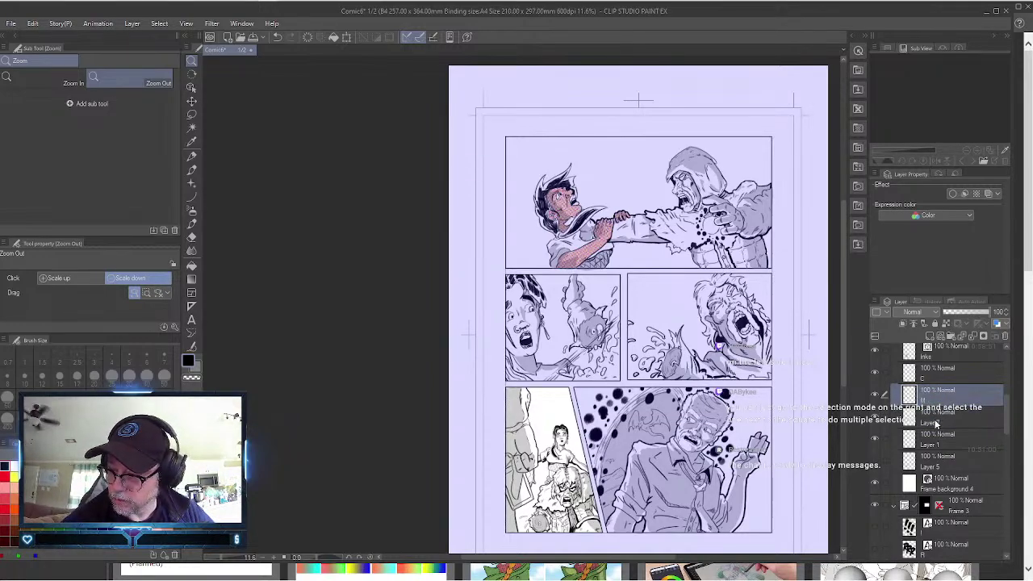
pyautogui.press('Tab')
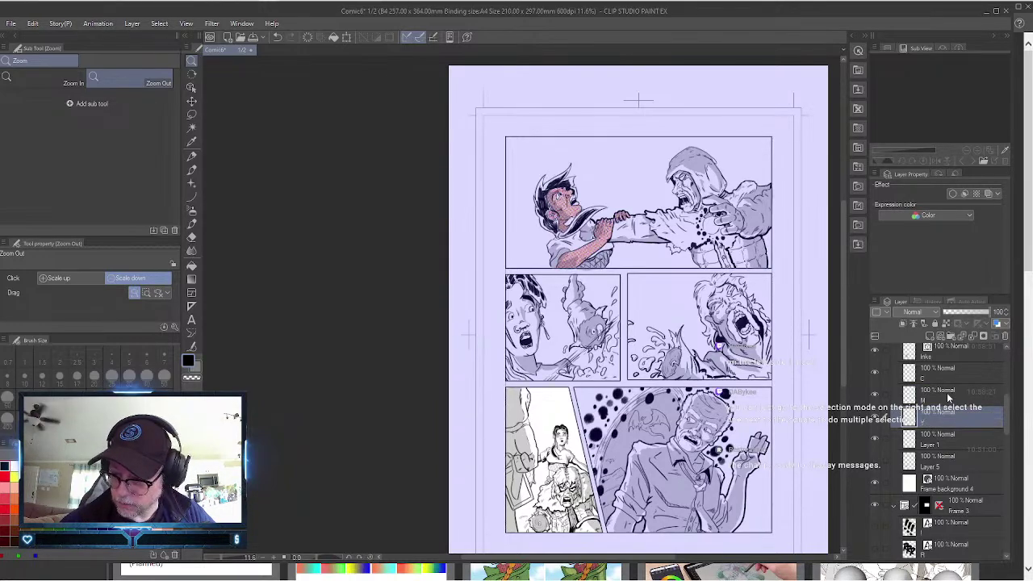
pyautogui.write('Y')
pyautogui.click(935, 440)
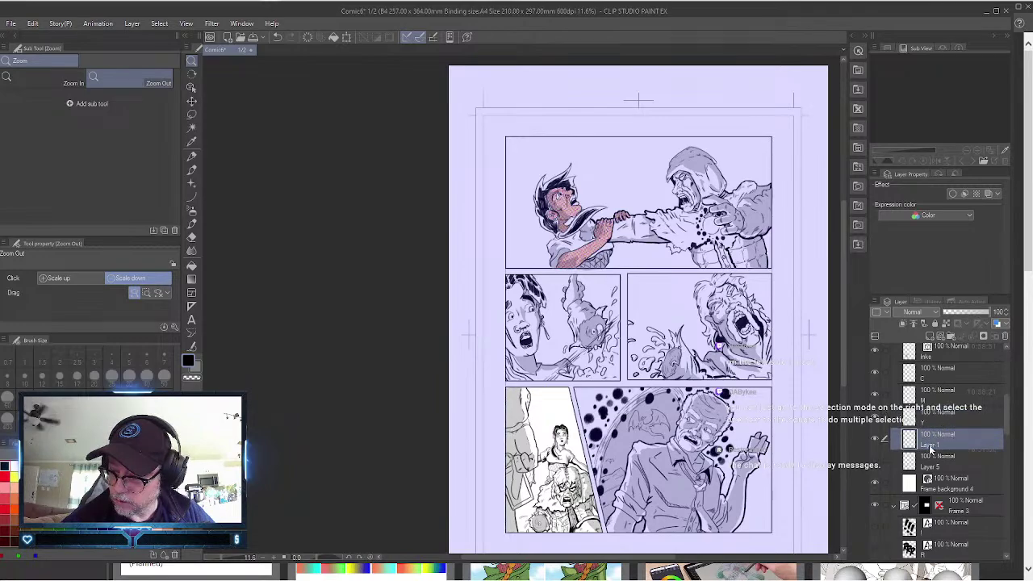
pyautogui.doubleClick(934, 440)
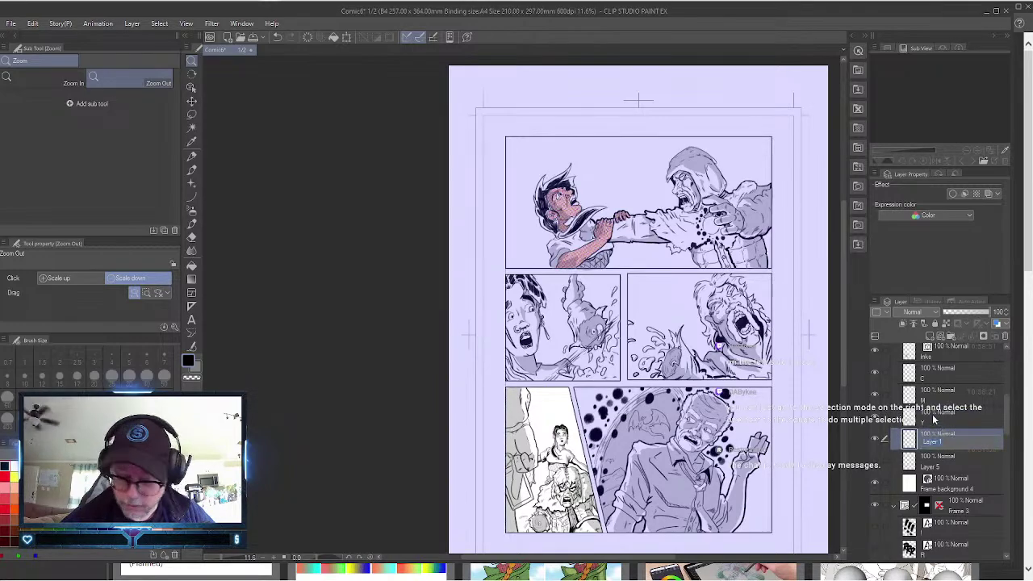
pyautogui.write('K')
pyautogui.press('Return')
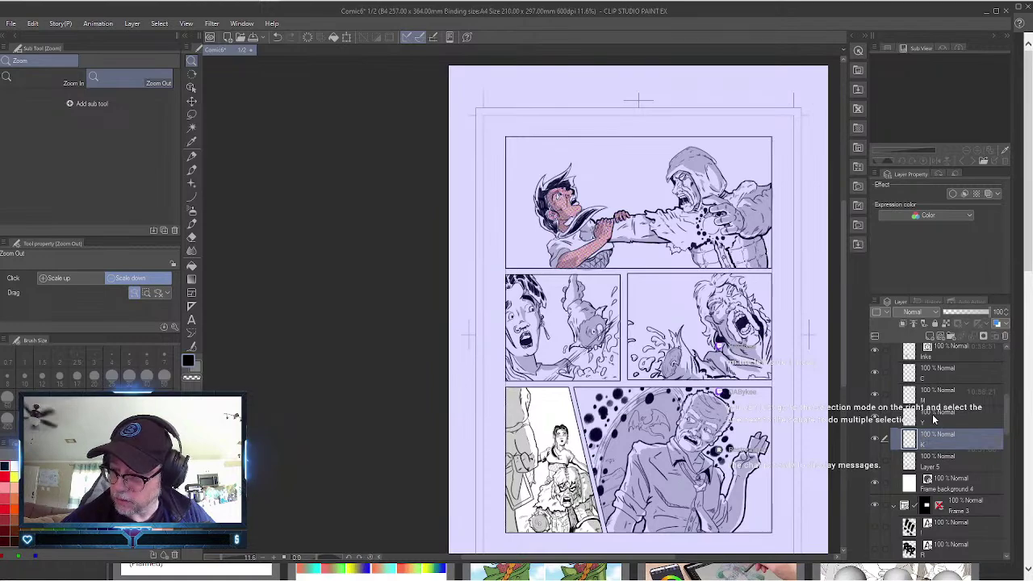
# Add four new raster layers above Layer 3 Copy in Frame 4, below the Inks layer.
pyautogui.click(1000, 412)
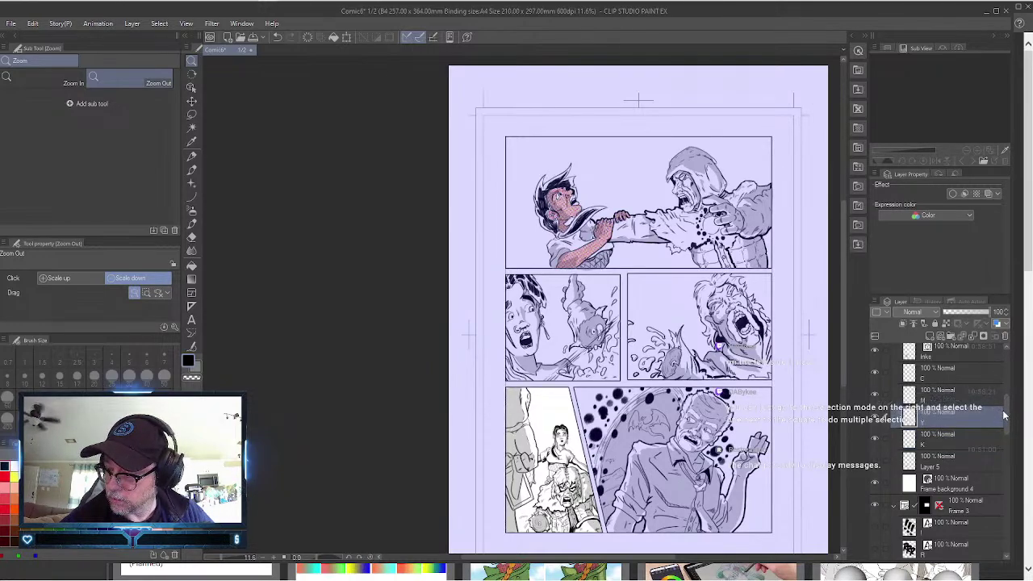
pyautogui.moveTo(1006, 415); pyautogui.dragTo(1008, 370)
pyautogui.click(955, 431)
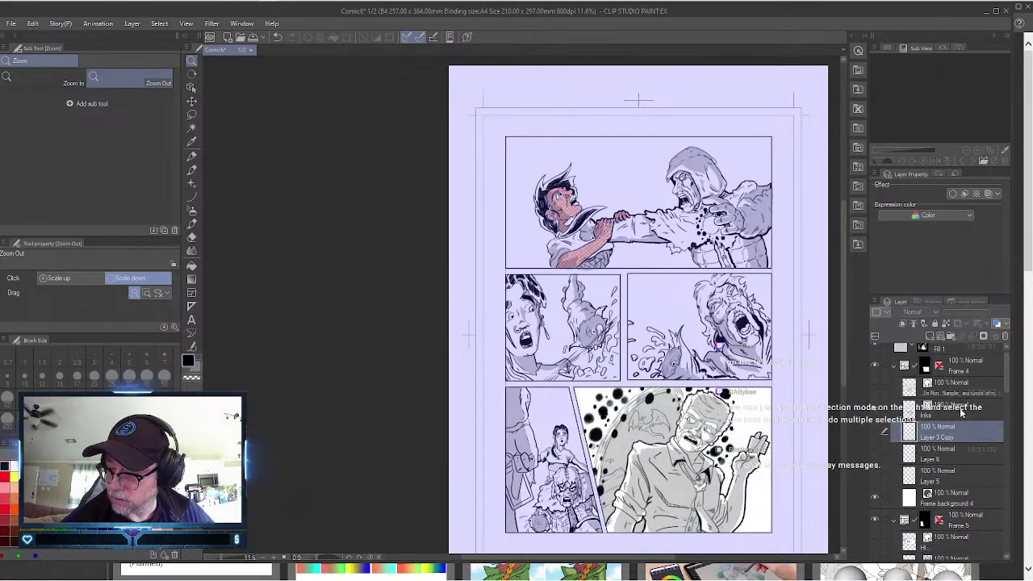
pyautogui.click(928, 336)
pyautogui.click(929, 335)
pyautogui.click(928, 337)
pyautogui.click(928, 338)
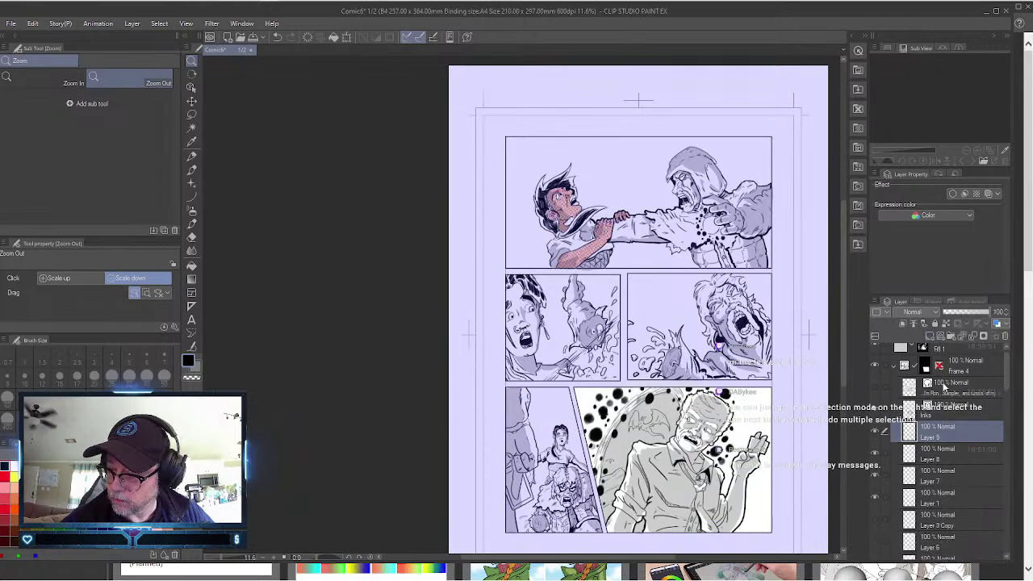
# Rename the four new layers in Frame 4, from the uppermost down, as C, M, Y and K.
pyautogui.doubleClick(935, 436)
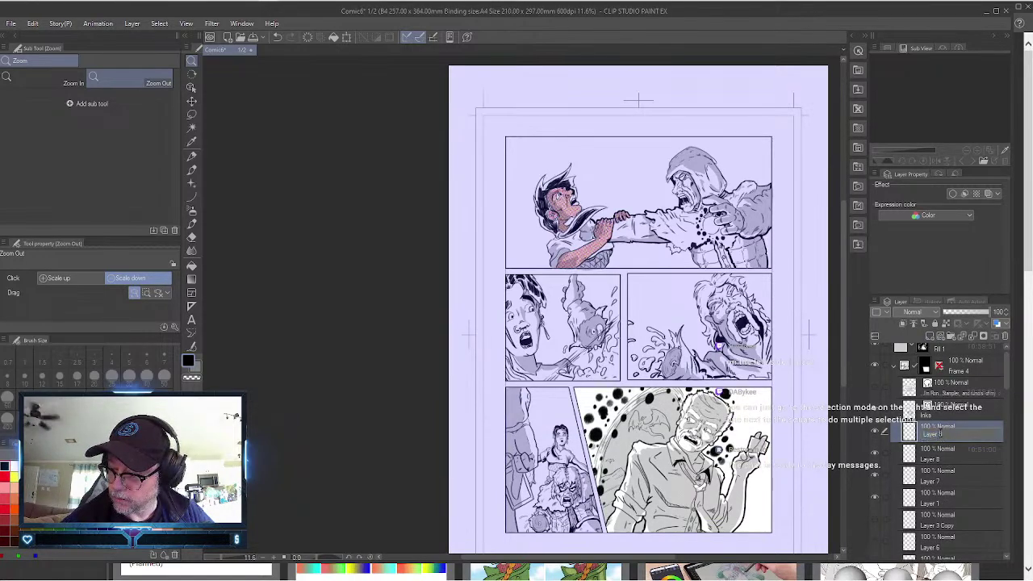
pyautogui.write('g')
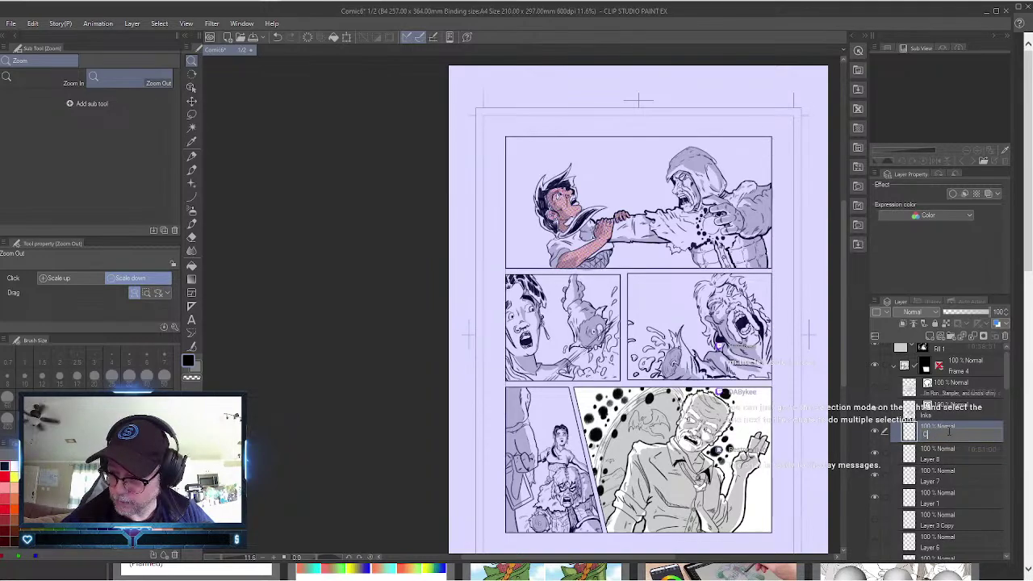
pyautogui.doubleClick(934, 458)
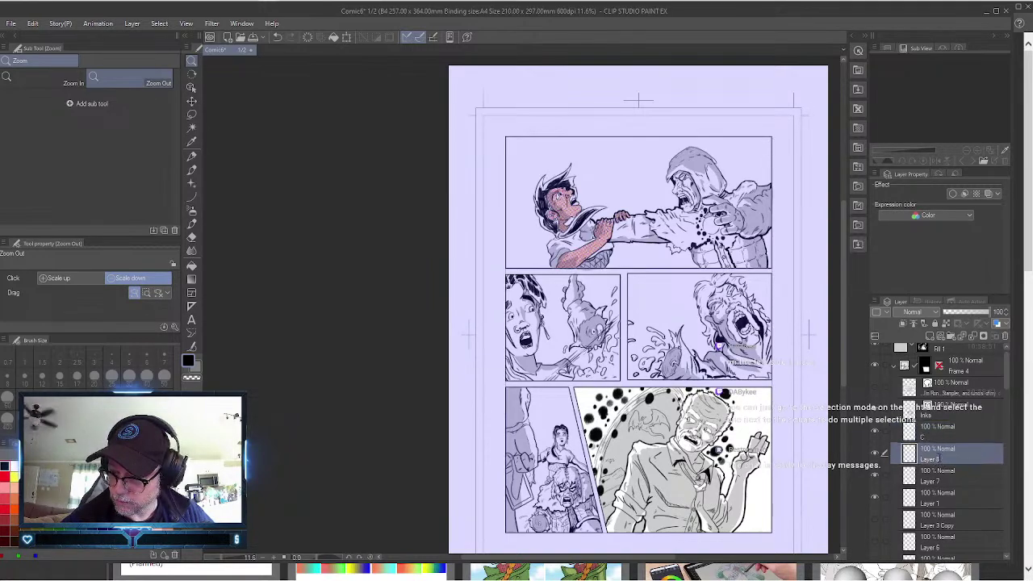
pyautogui.write('M')
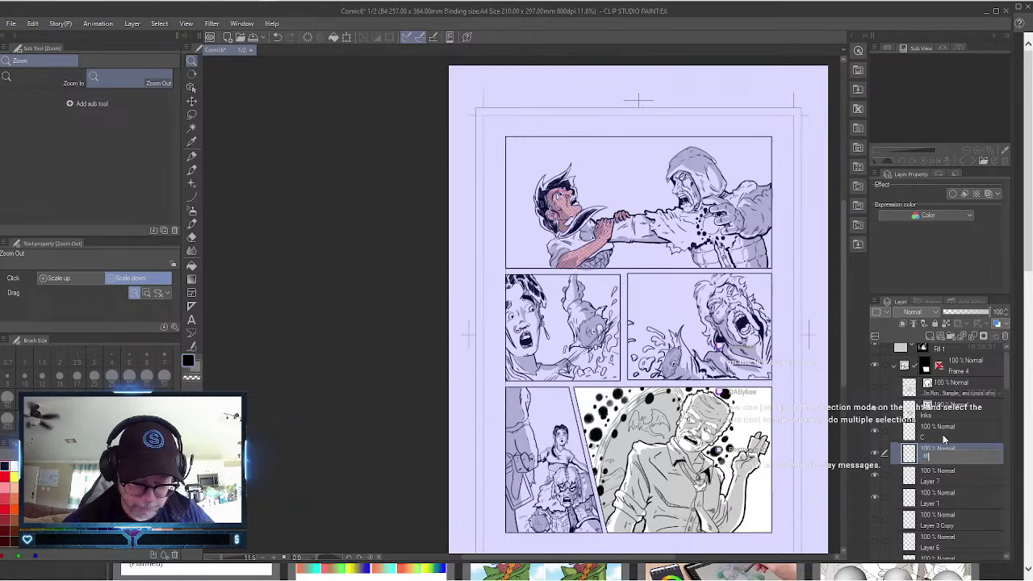
pyautogui.doubleClick(934, 482)
pyautogui.write('Y')
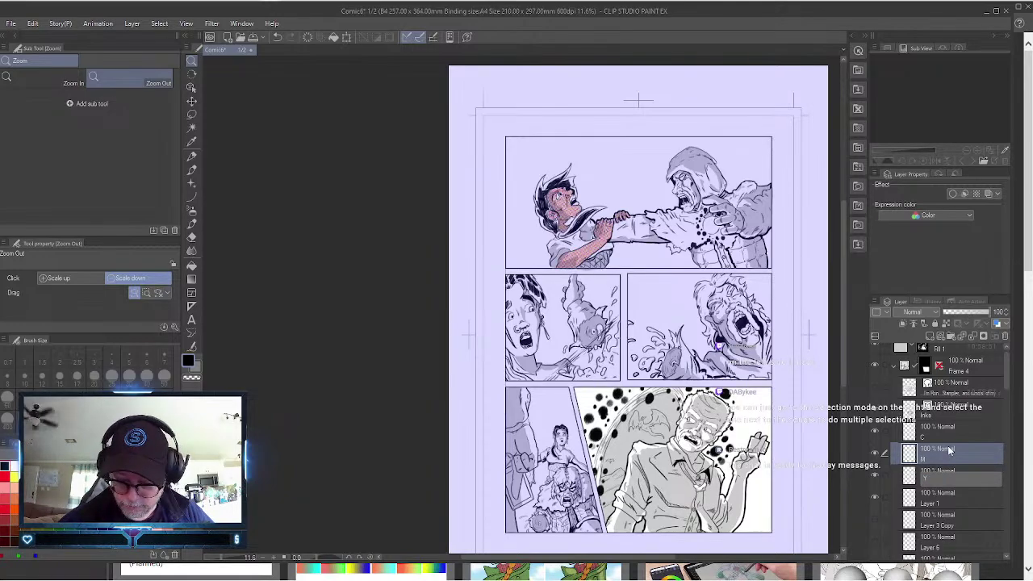
pyautogui.press('Return')
pyautogui.click(933, 505)
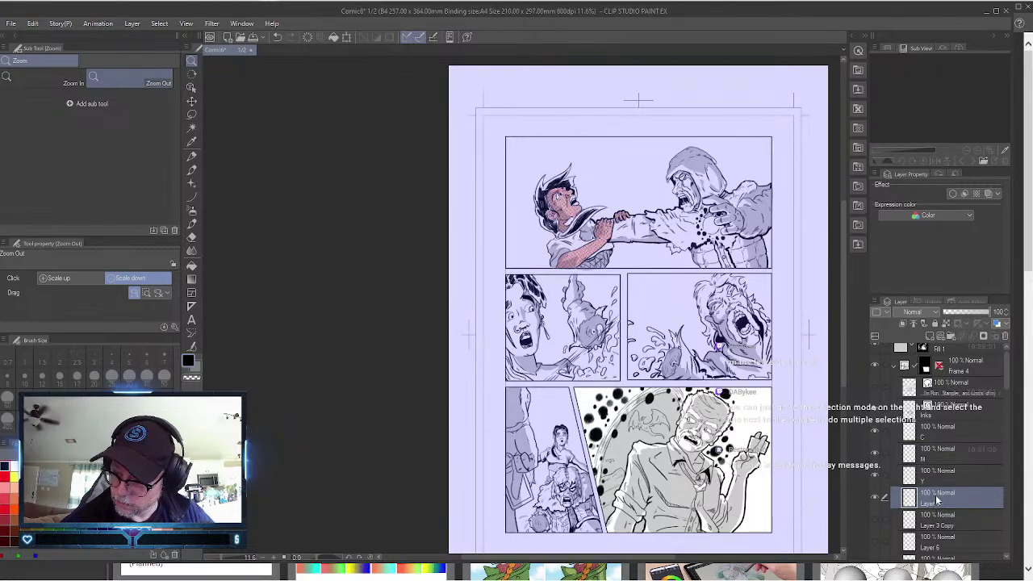
pyautogui.doubleClick(935, 503)
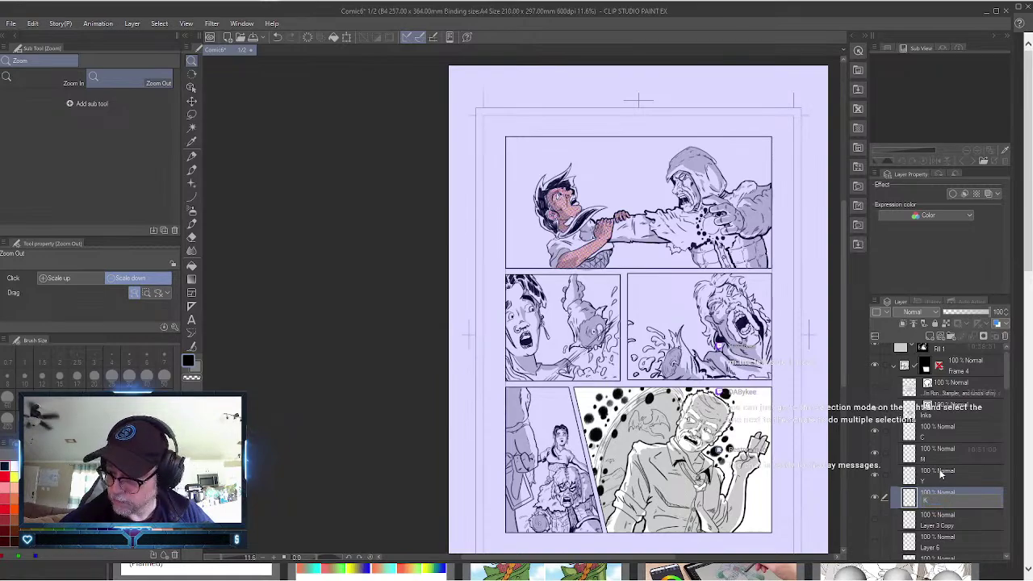
pyautogui.write('K')
pyautogui.press('Return')
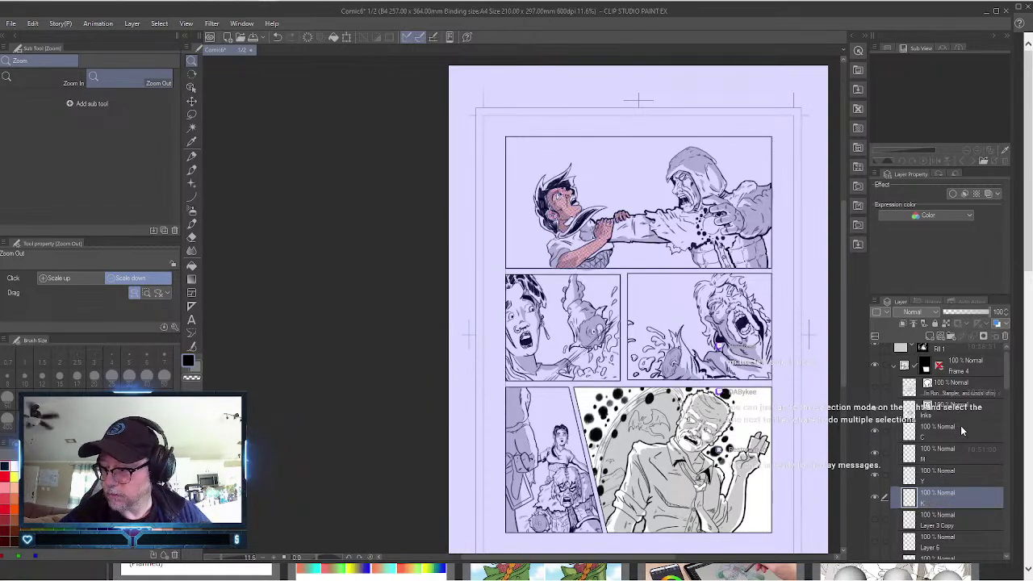
# Set the blending mode of the C and M layers in Frame 4 to Multiply.
pyautogui.scroll(1, 1008, 367)
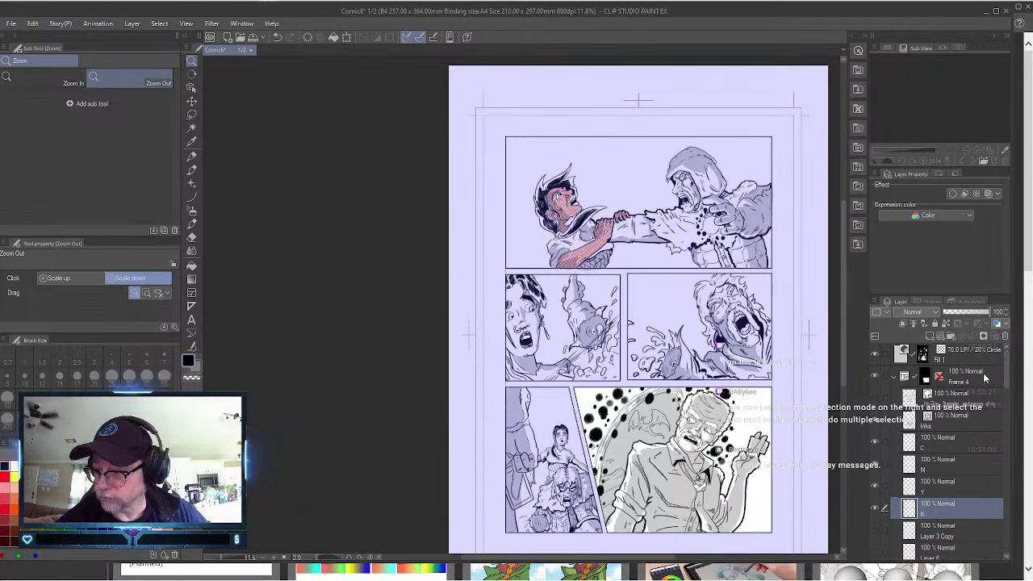
pyautogui.click(941, 444)
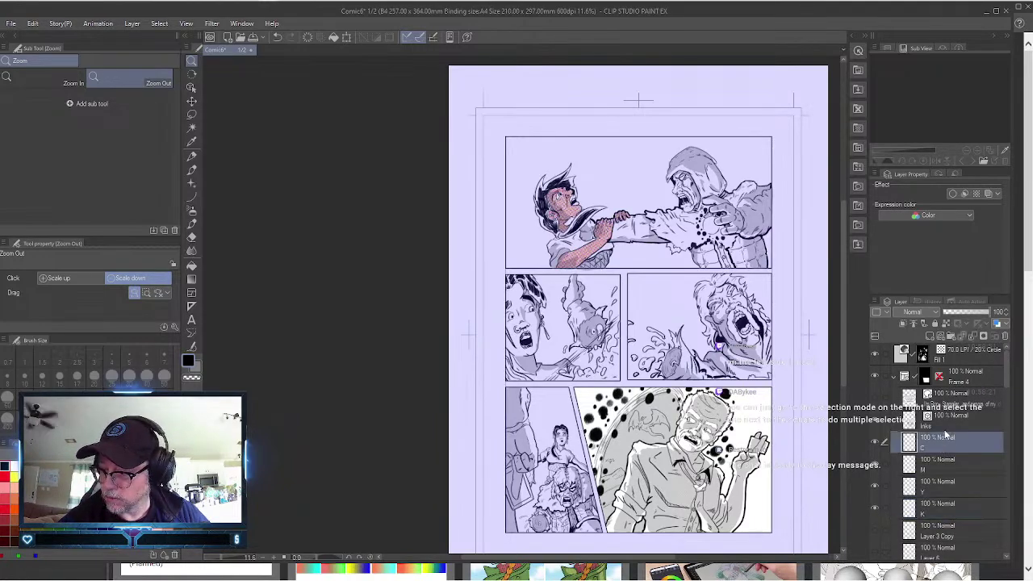
pyautogui.click(929, 313)
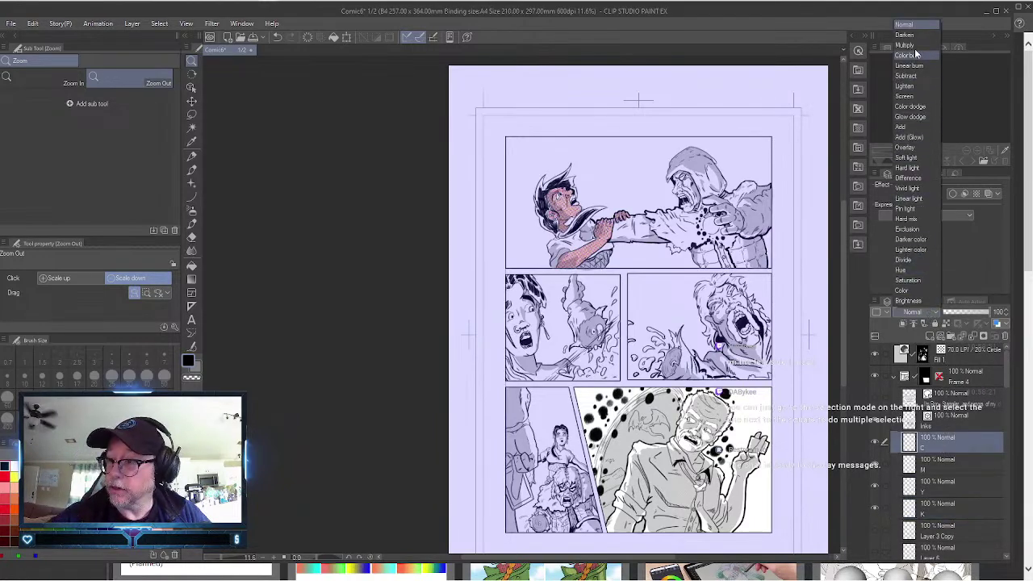
pyautogui.click(910, 45)
pyautogui.click(940, 465)
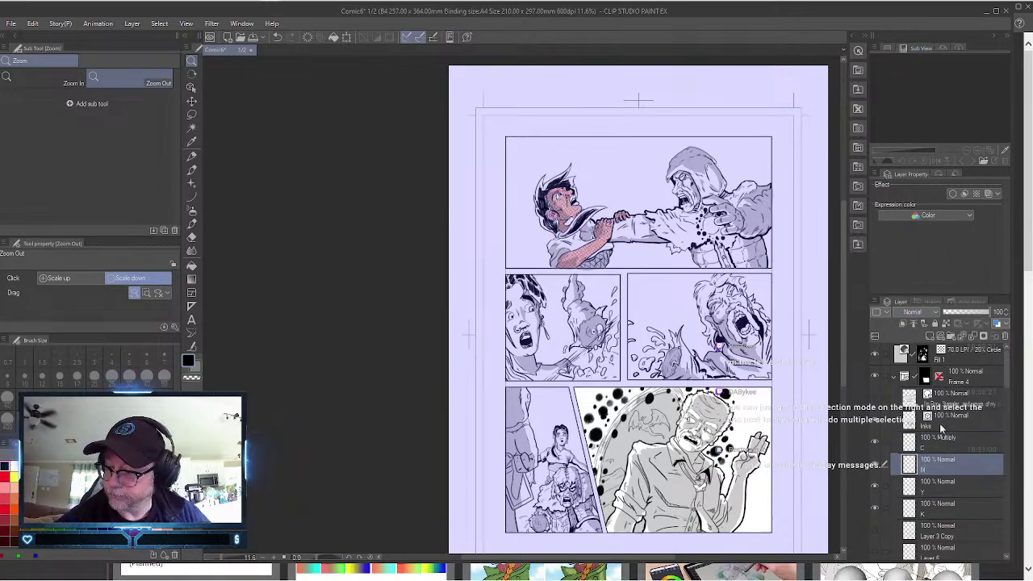
pyautogui.click(929, 313)
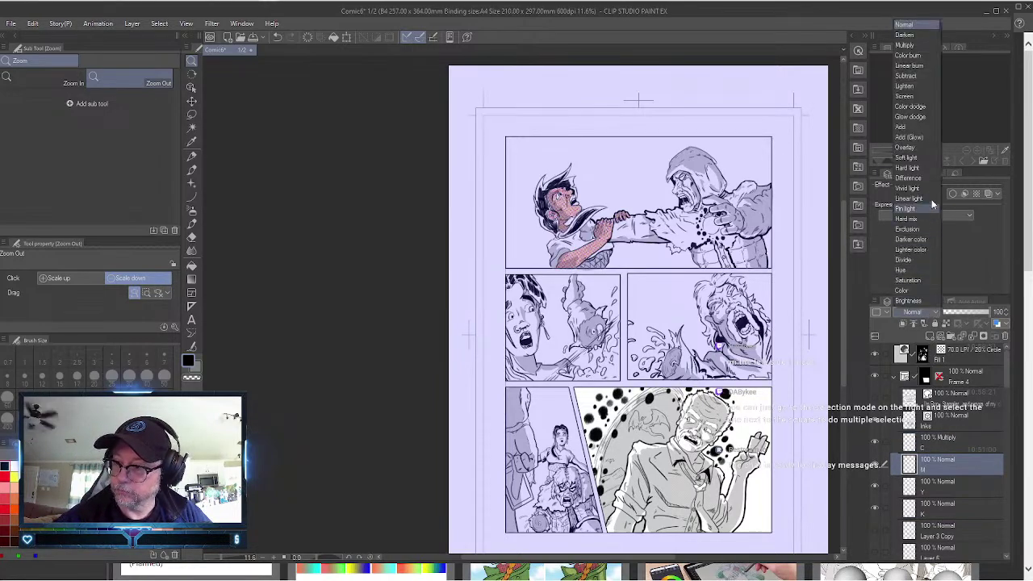
pyautogui.click(917, 48)
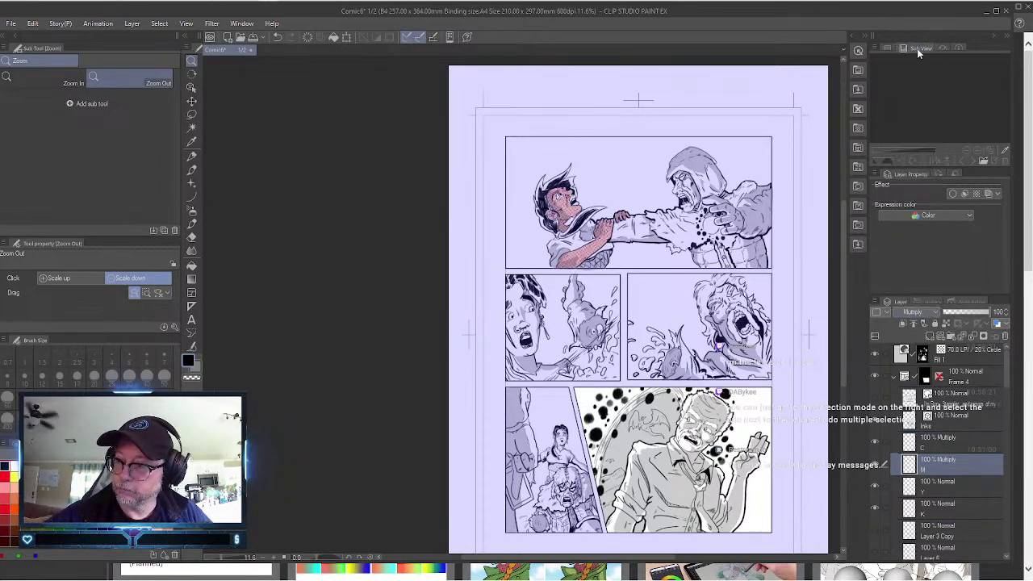
# Set the blending mode of the Y and K layers in Frame 4 to Multiply.
pyautogui.click(939, 487)
pyautogui.click(933, 314)
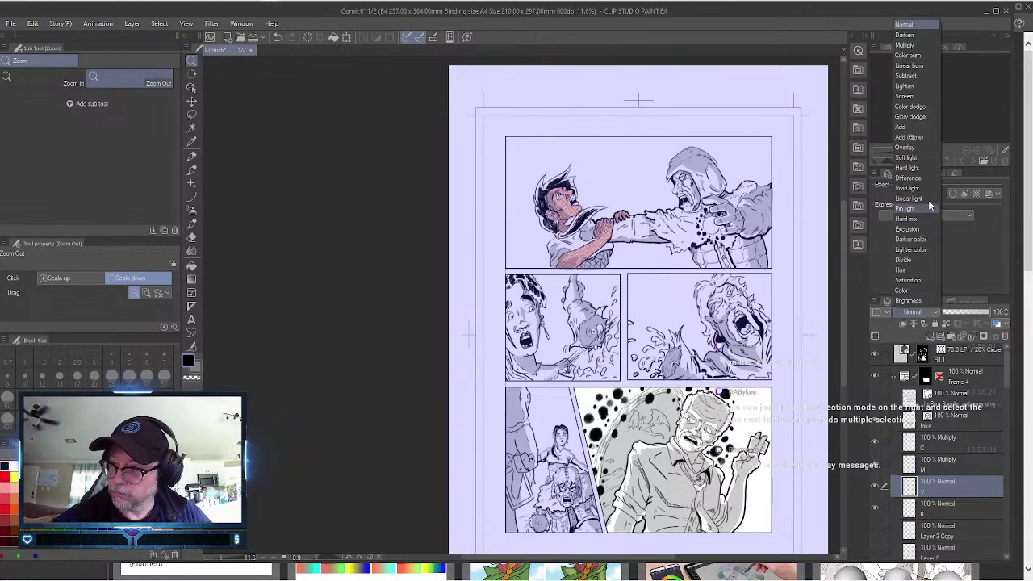
pyautogui.click(918, 46)
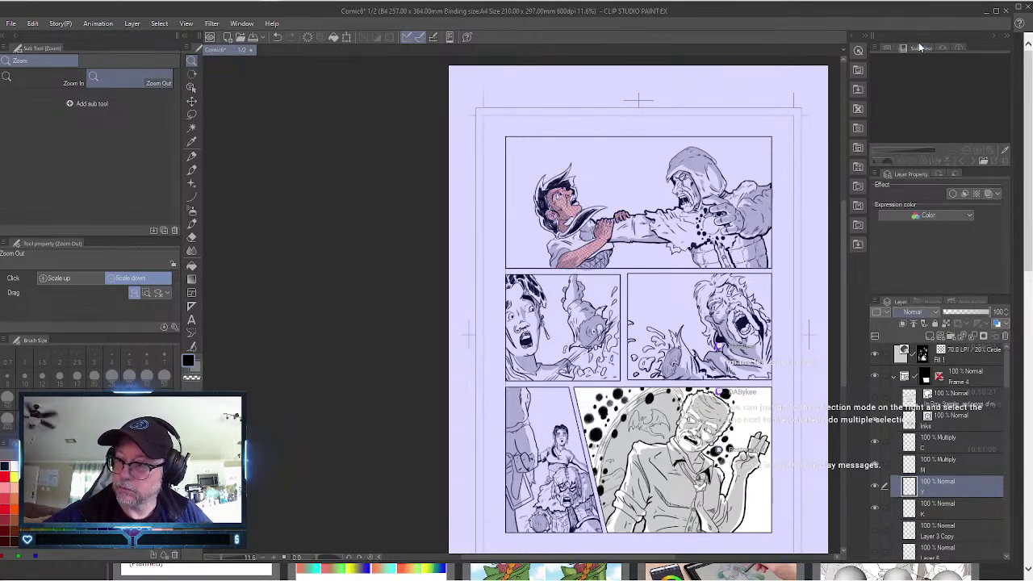
pyautogui.click(935, 510)
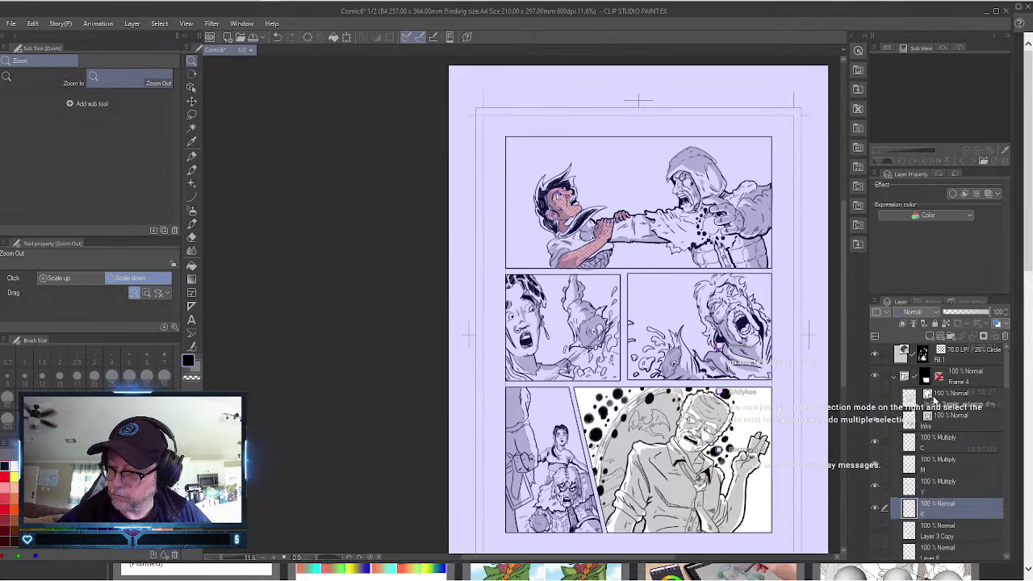
pyautogui.click(934, 314)
pyautogui.click(919, 45)
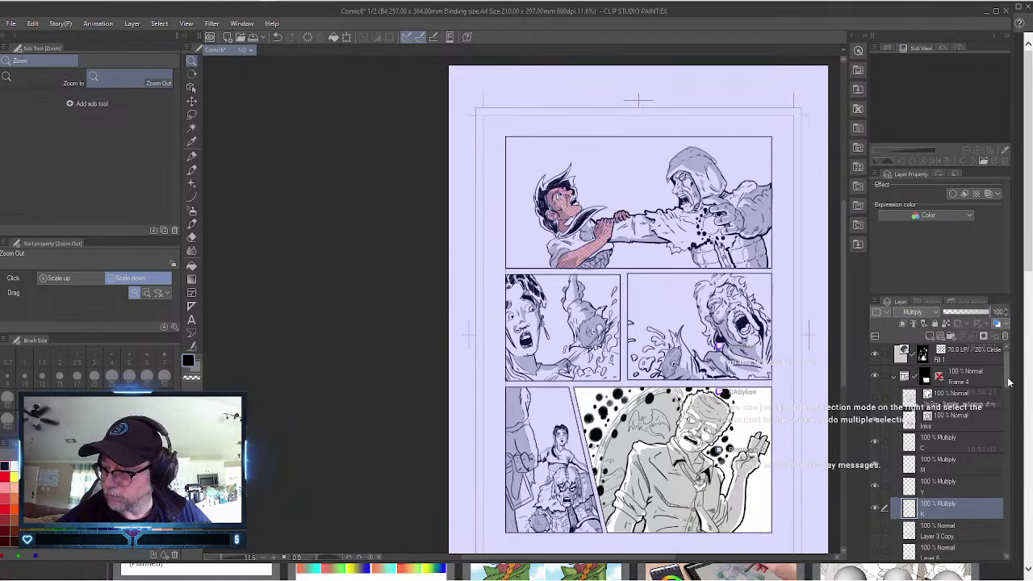
# Set the blending mode of the C and M layers in Frame 5 to Multiply.
pyautogui.moveTo(1007, 379); pyautogui.dragTo(1002, 436)
pyautogui.click(979, 383)
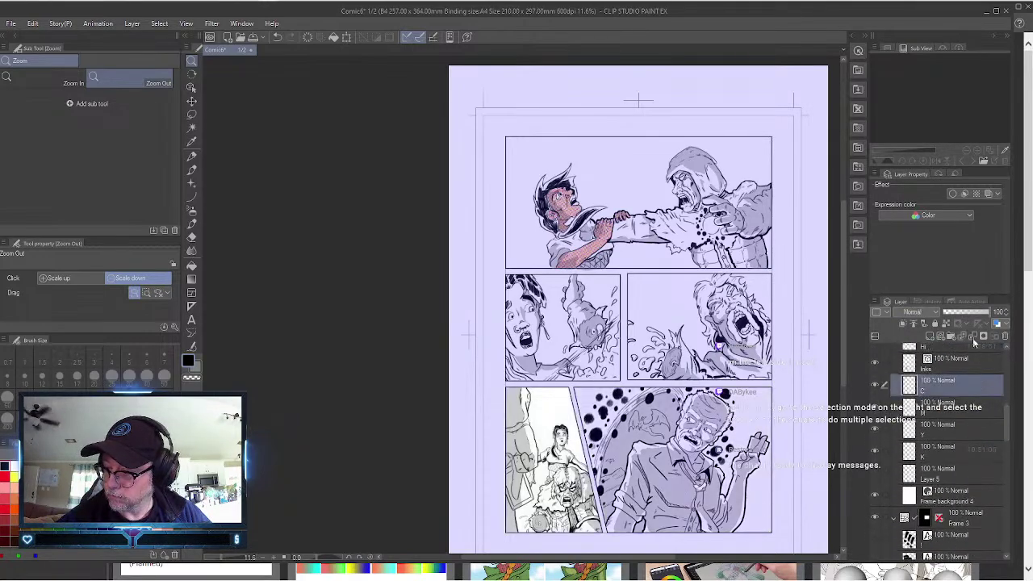
pyautogui.click(936, 312)
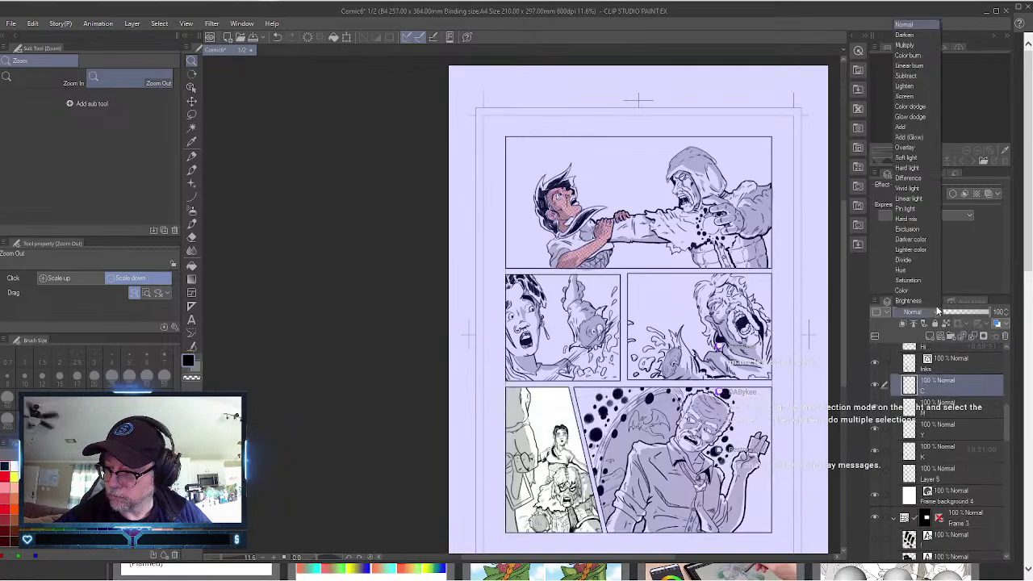
pyautogui.click(918, 46)
pyautogui.click(941, 406)
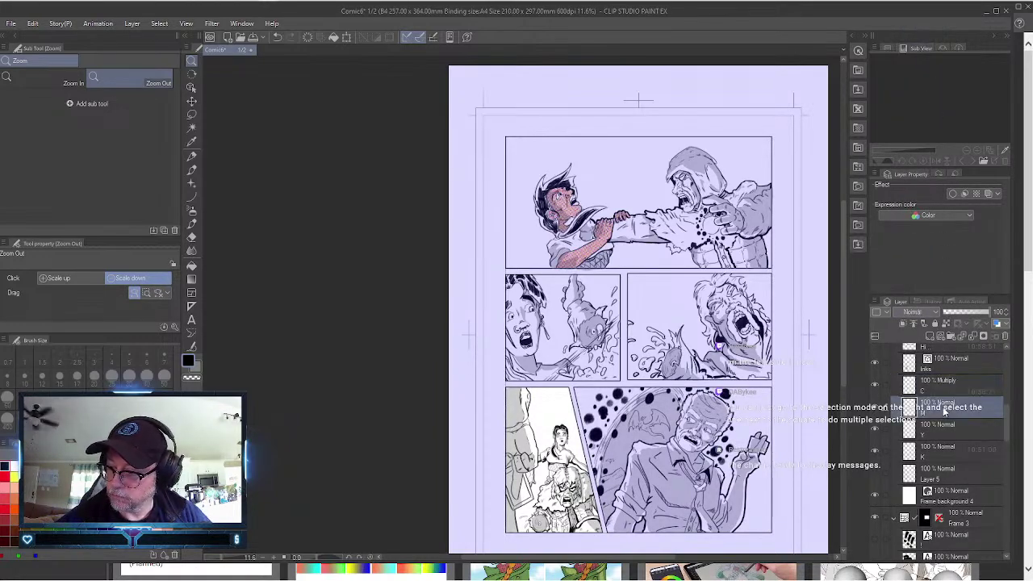
pyautogui.click(935, 313)
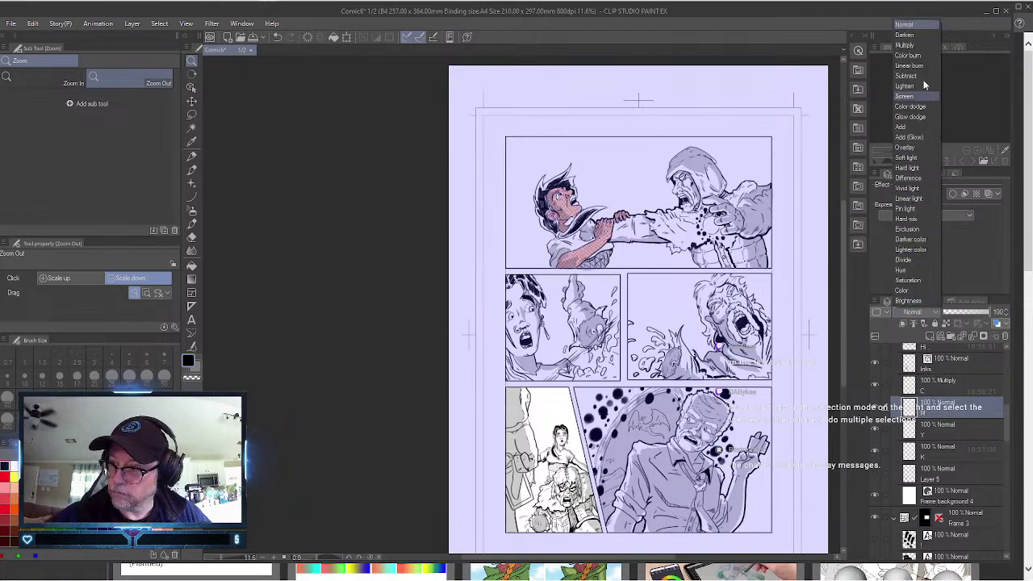
pyautogui.click(915, 45)
# Set the blending mode of the Y and K layers in Frame 5 to Multiply.
pyautogui.click(944, 434)
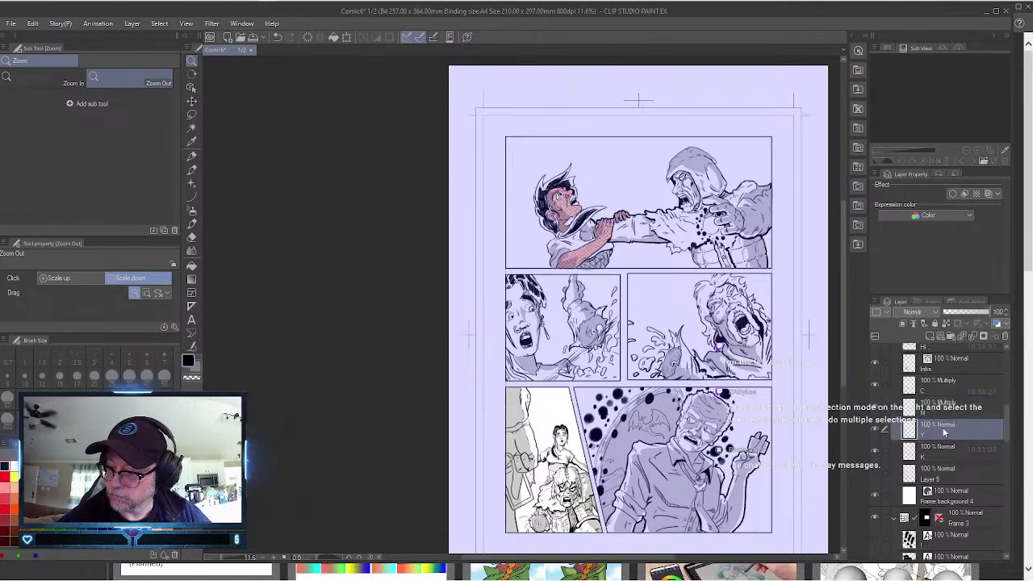
pyautogui.click(934, 313)
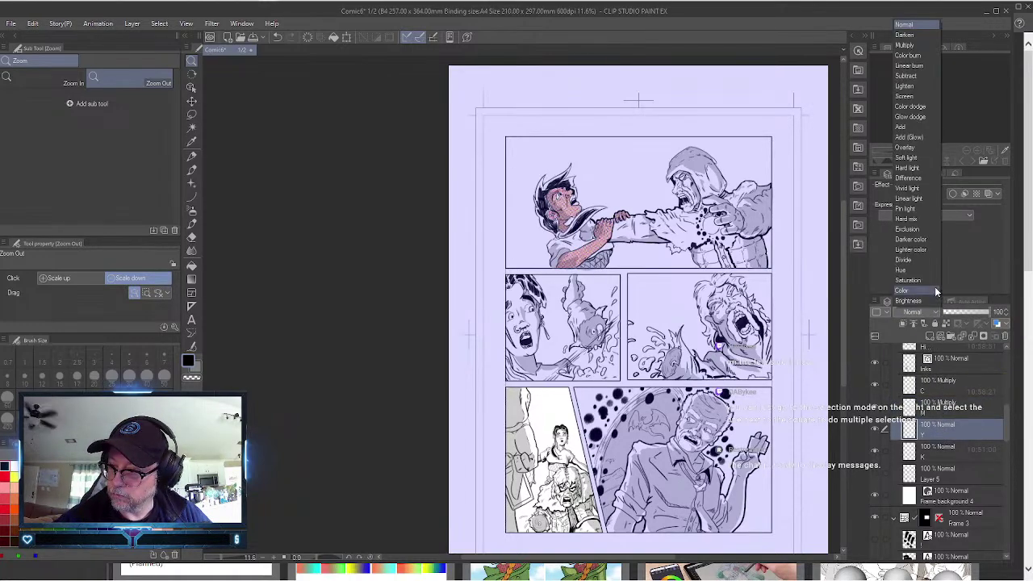
pyautogui.click(919, 44)
pyautogui.click(945, 454)
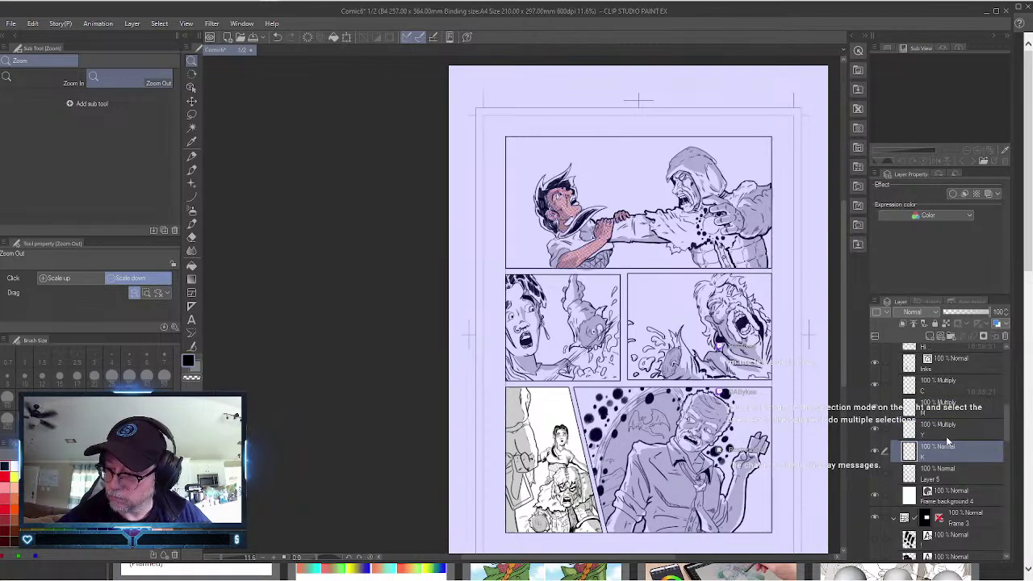
pyautogui.click(934, 315)
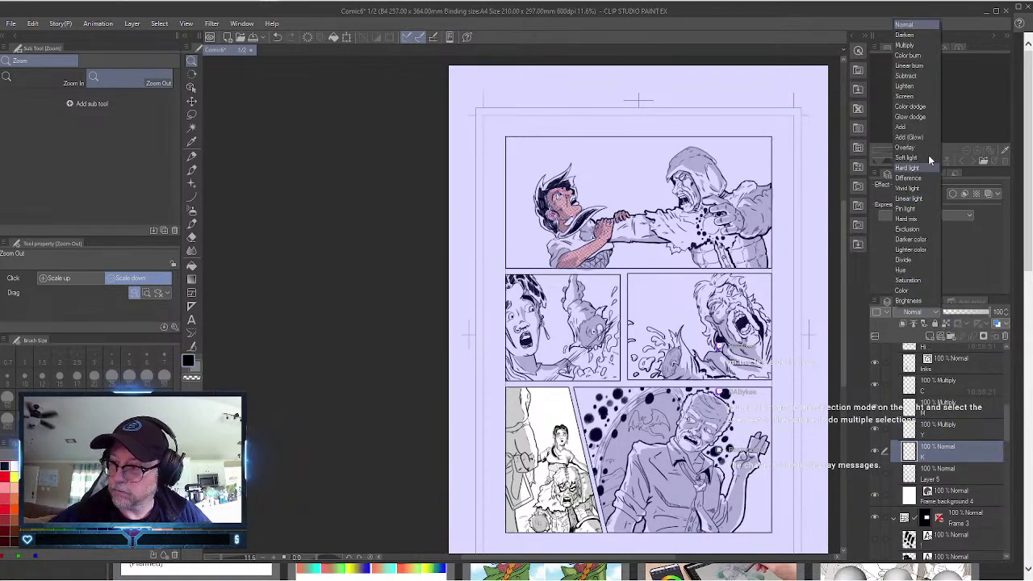
pyautogui.click(923, 45)
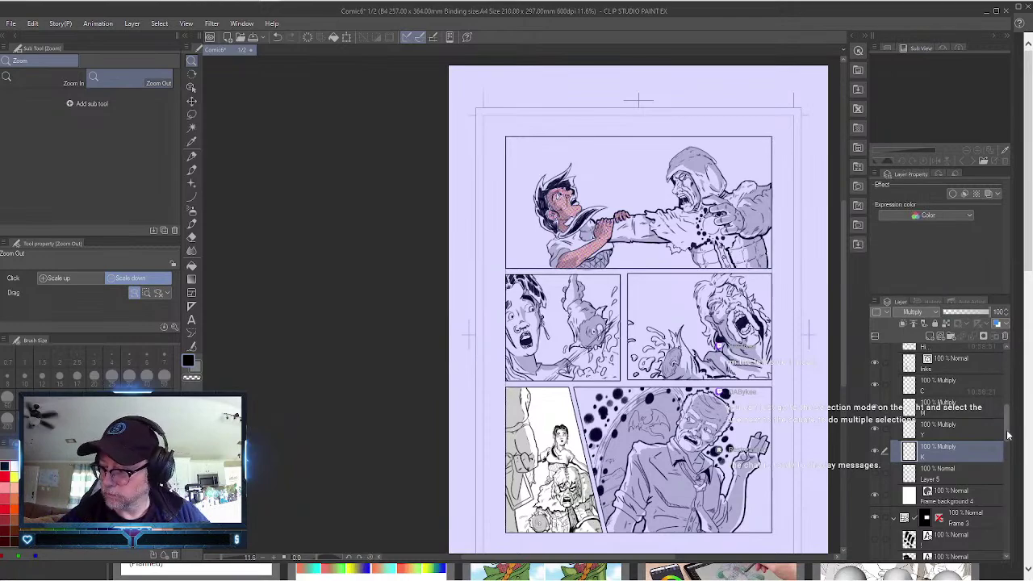
# Set the blending mode of the C and M layers in Frame 3 to Multiply.
pyautogui.scroll(-1, 1005, 439)
pyautogui.scroll(-5, 1006, 440)
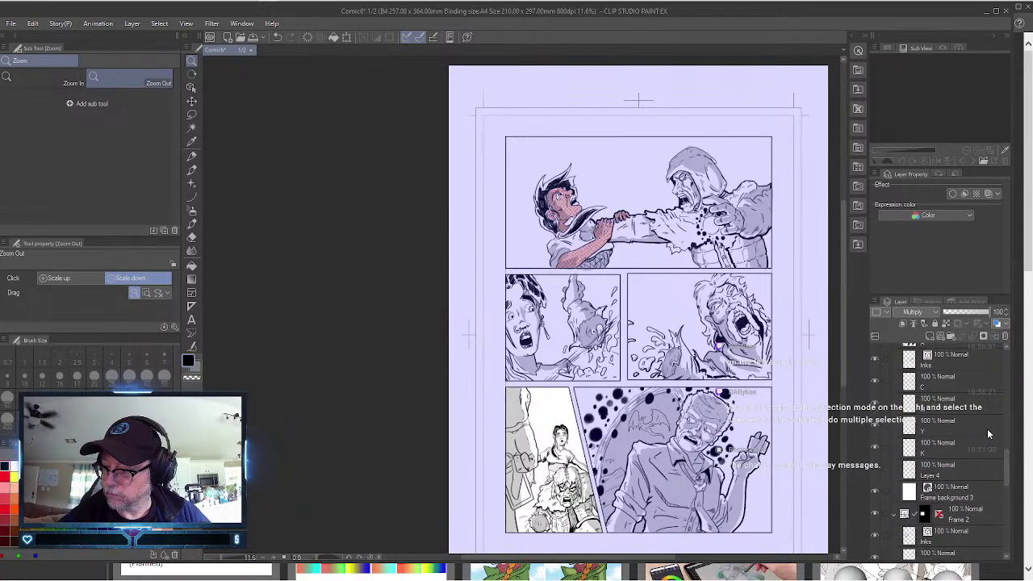
pyautogui.click(958, 378)
pyautogui.click(934, 313)
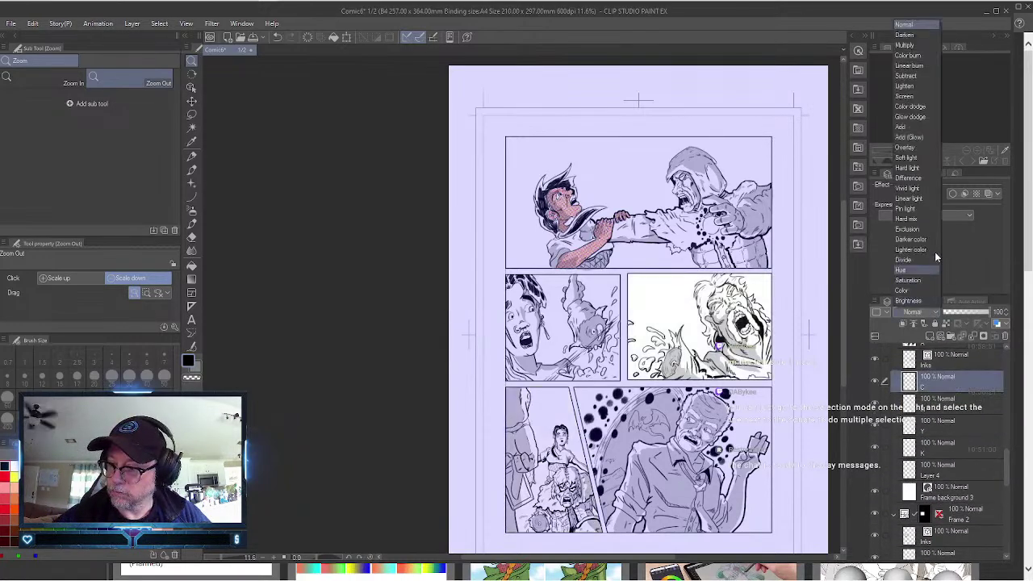
pyautogui.click(920, 44)
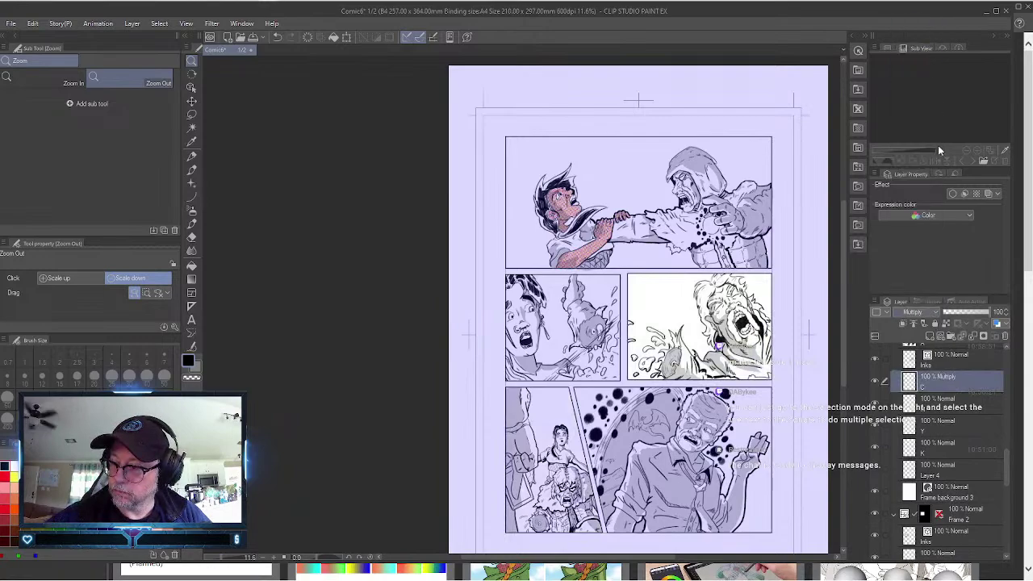
pyautogui.click(959, 401)
pyautogui.click(935, 314)
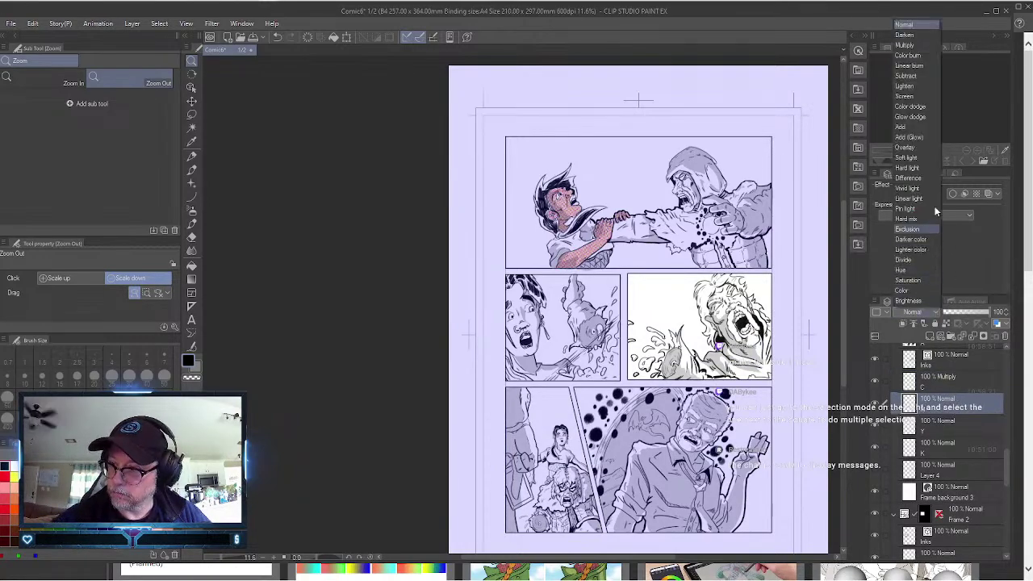
pyautogui.click(921, 45)
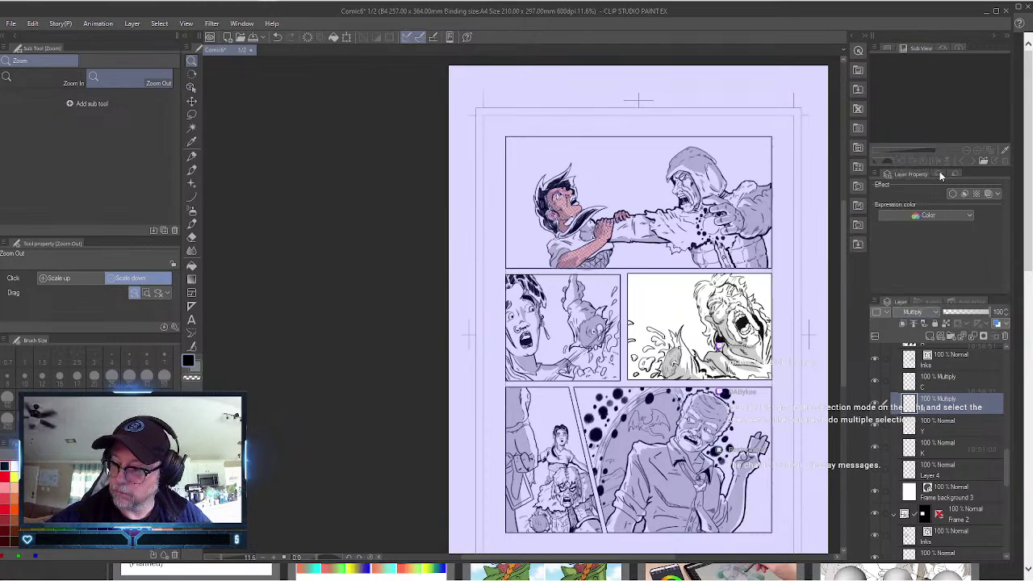
# Set the blending mode of the Y and K layers in Frame 3 to Multiply.
pyautogui.click(950, 425)
pyautogui.click(935, 313)
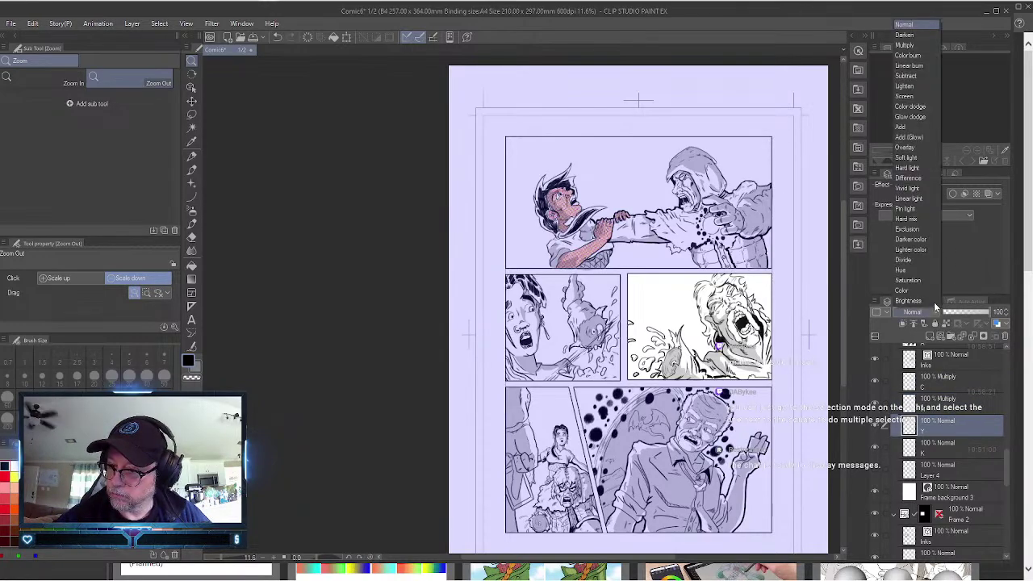
pyautogui.click(923, 44)
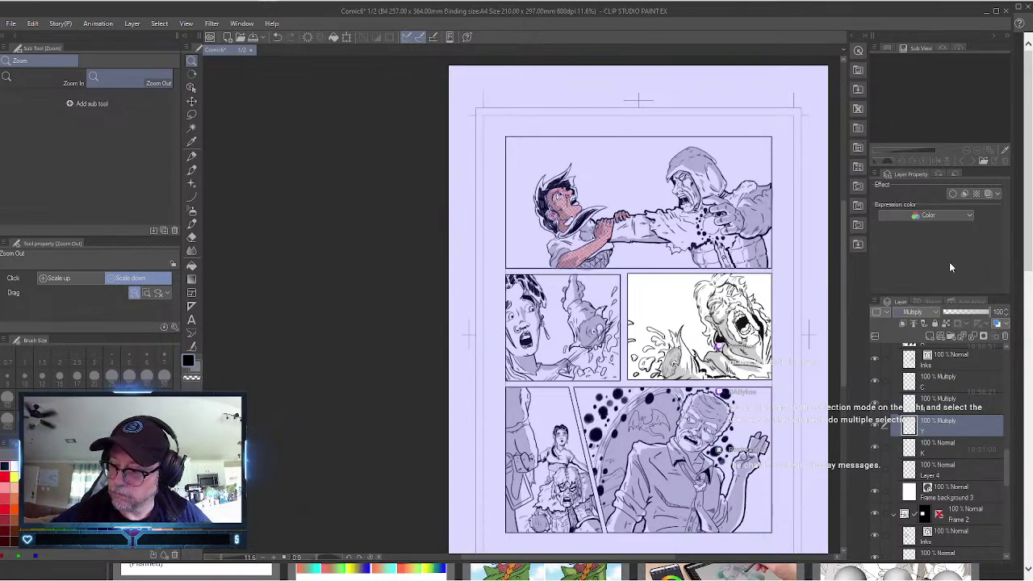
pyautogui.click(950, 447)
pyautogui.click(934, 314)
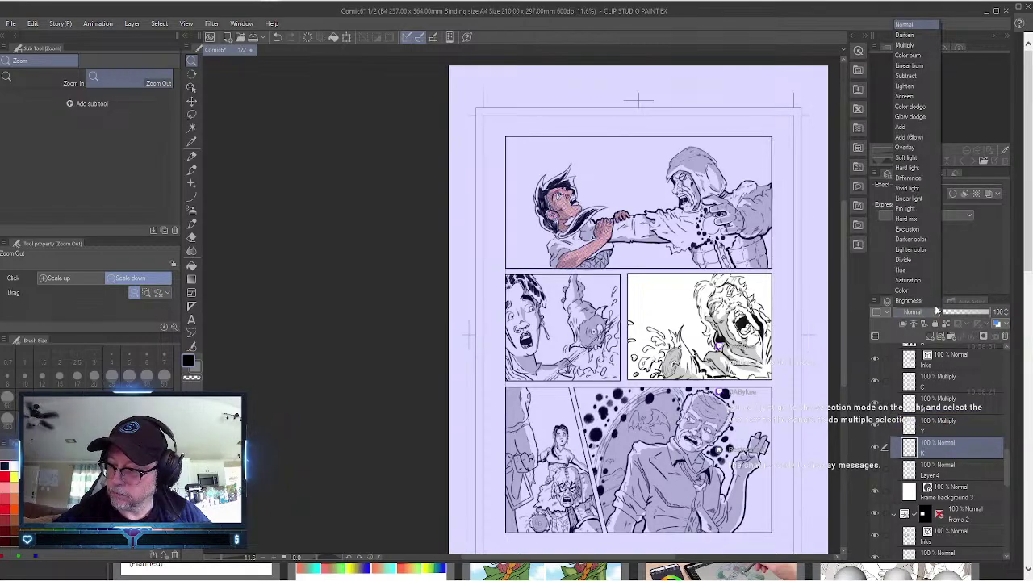
pyautogui.click(925, 46)
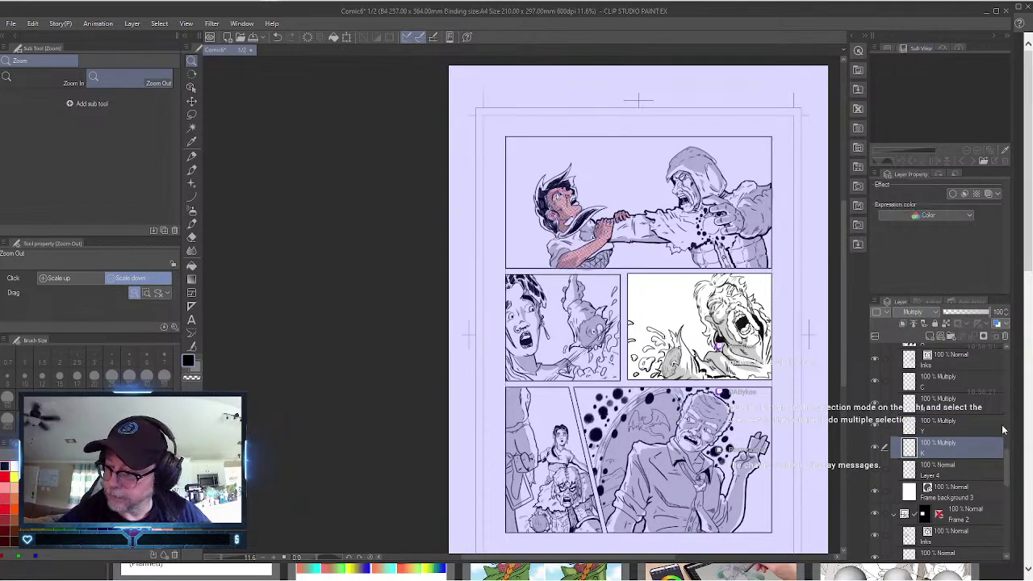
# Rename the layer directly below the inks in Frame 2 as C.
pyautogui.scroll(-2, 1003, 484)
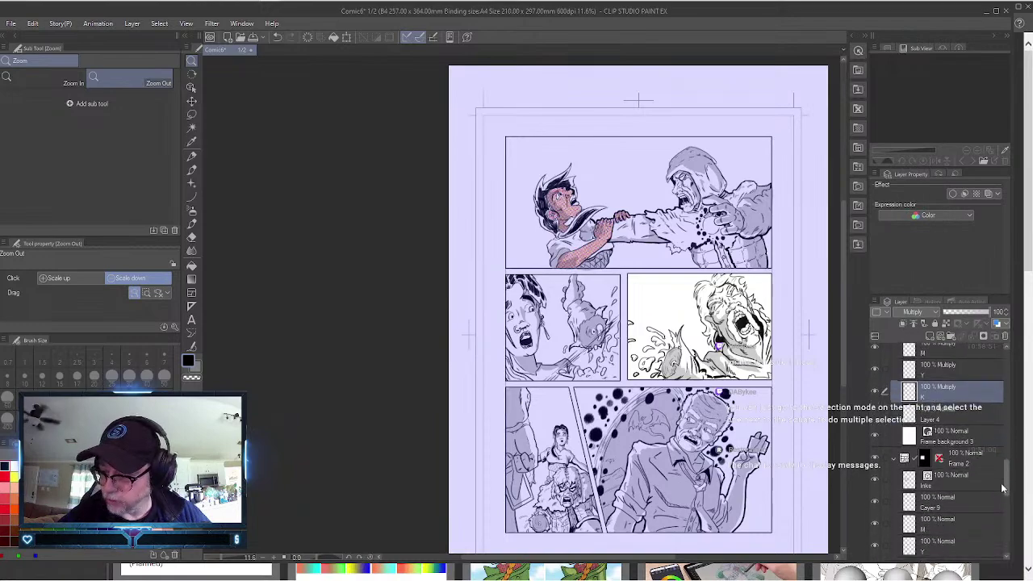
pyautogui.scroll(-5, 1003, 488)
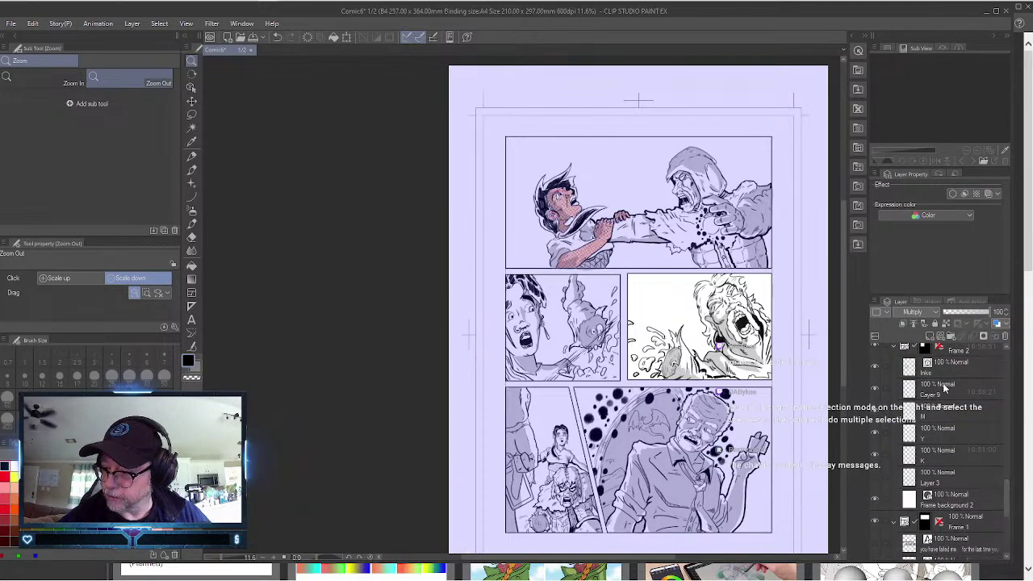
pyautogui.click(944, 392)
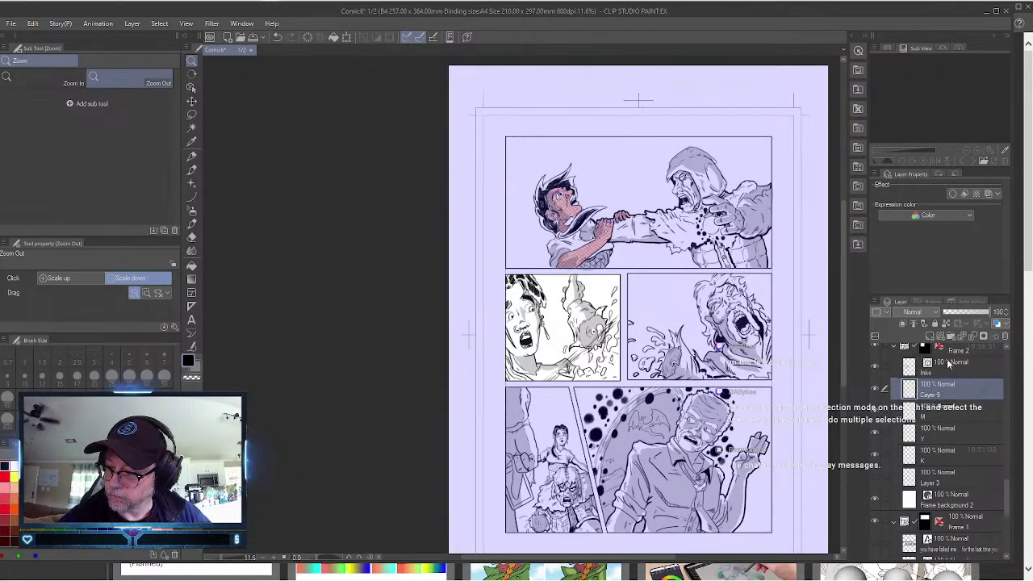
pyautogui.rightClick(940, 393)
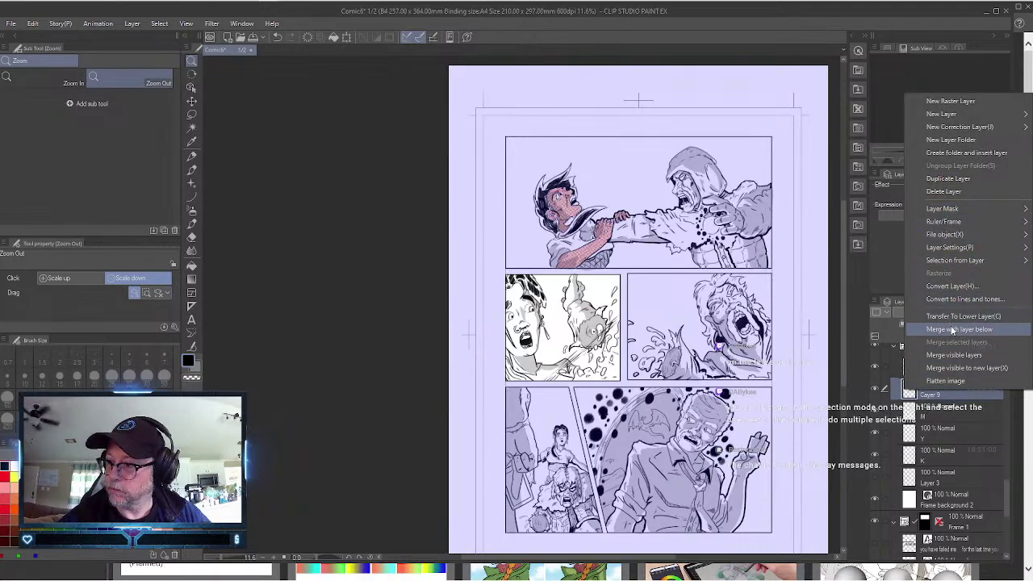
pyautogui.click(938, 408)
pyautogui.doubleClick(932, 391)
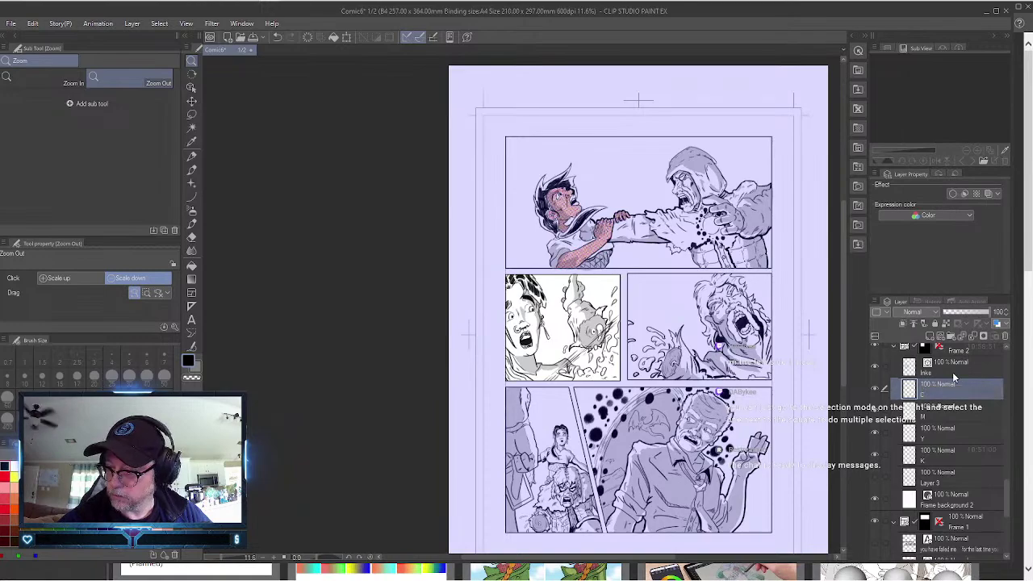
# Set the blending mode of the C and M layers in Frame 2 to Multiply.
pyautogui.click(934, 312)
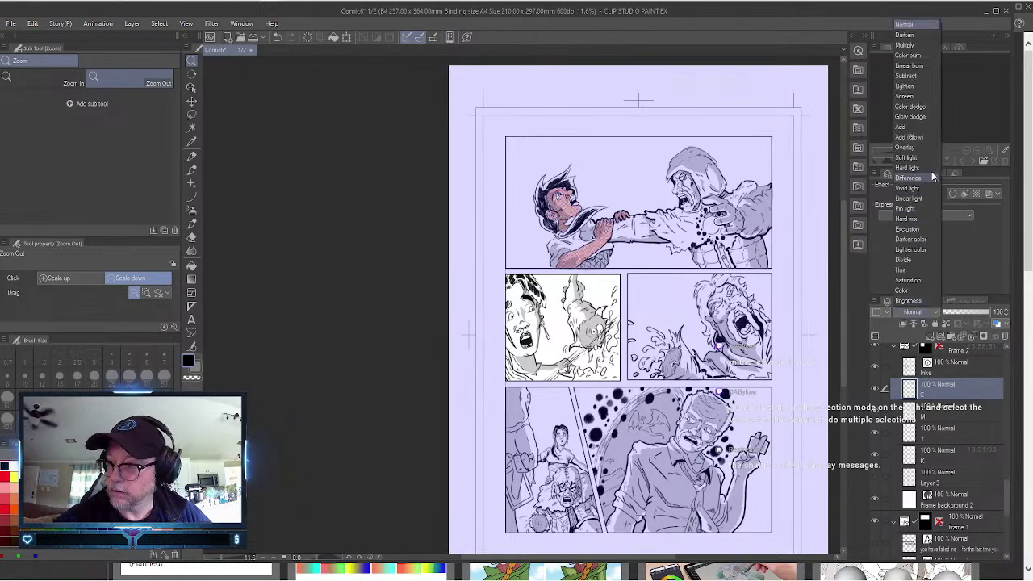
pyautogui.click(906, 46)
pyautogui.click(949, 408)
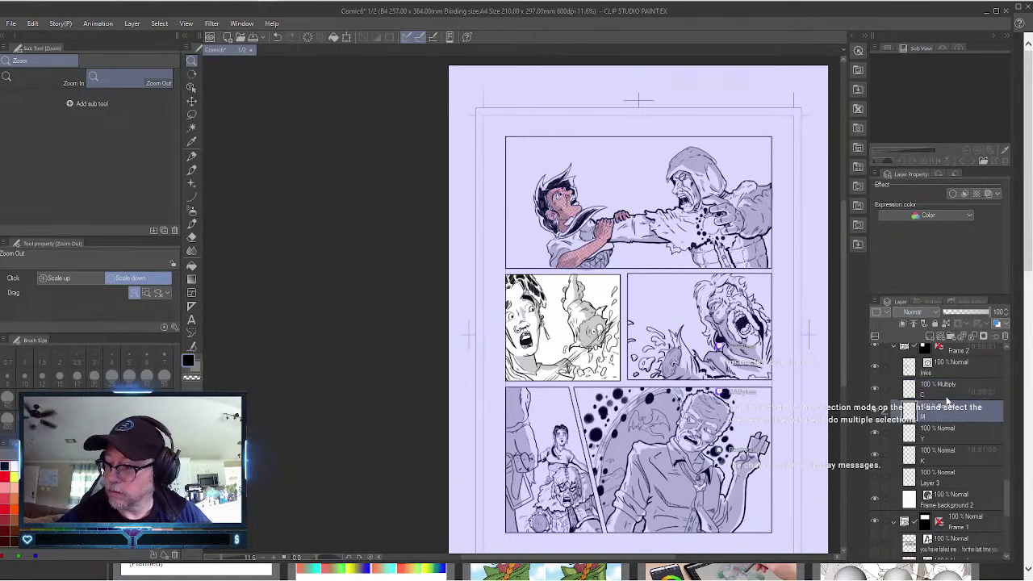
pyautogui.click(934, 312)
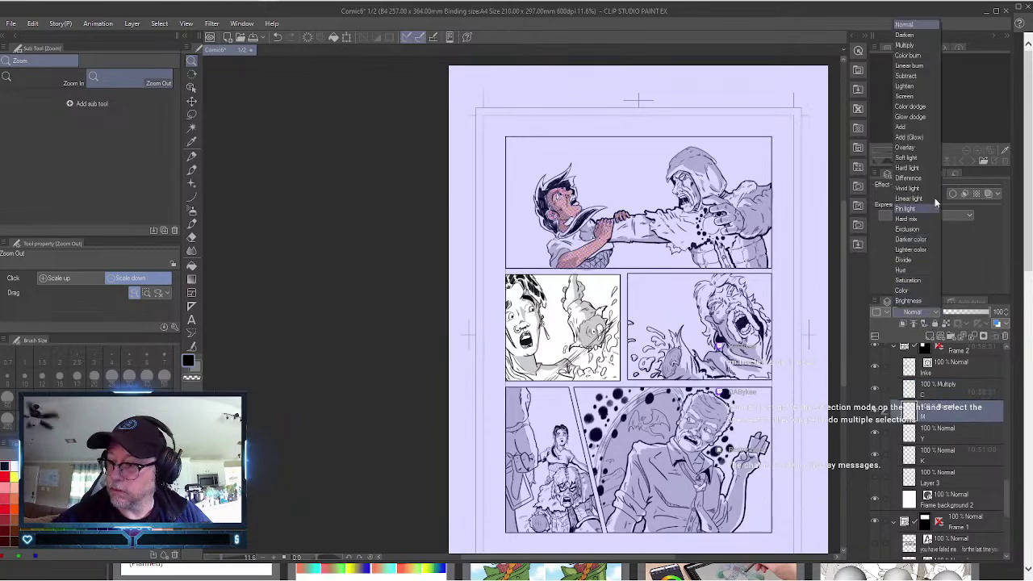
pyautogui.click(917, 45)
# Set the blending mode of the Y and K layers in Frame 2 to Multiply.
pyautogui.click(940, 431)
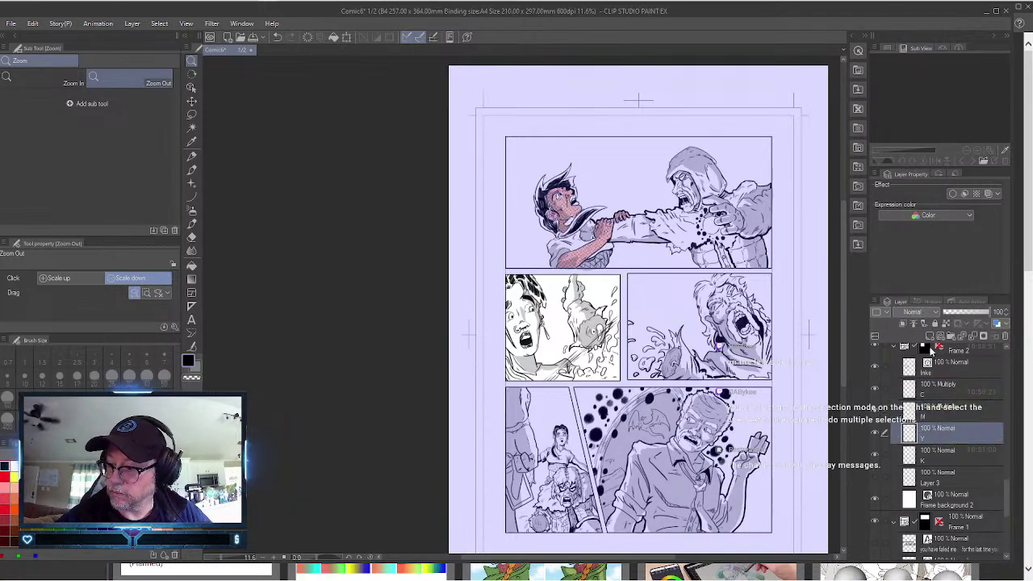
pyautogui.click(928, 313)
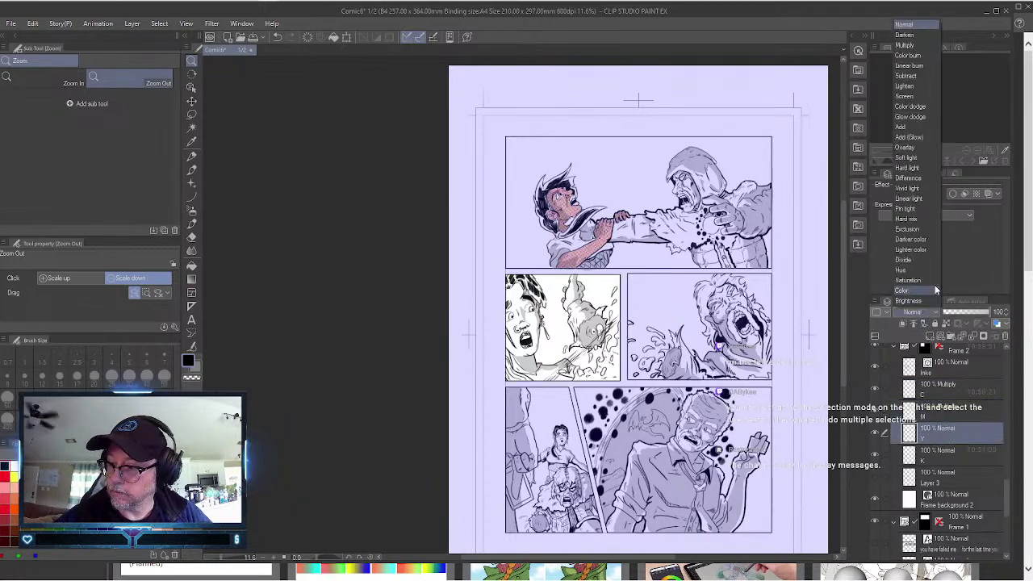
pyautogui.click(919, 46)
pyautogui.click(940, 453)
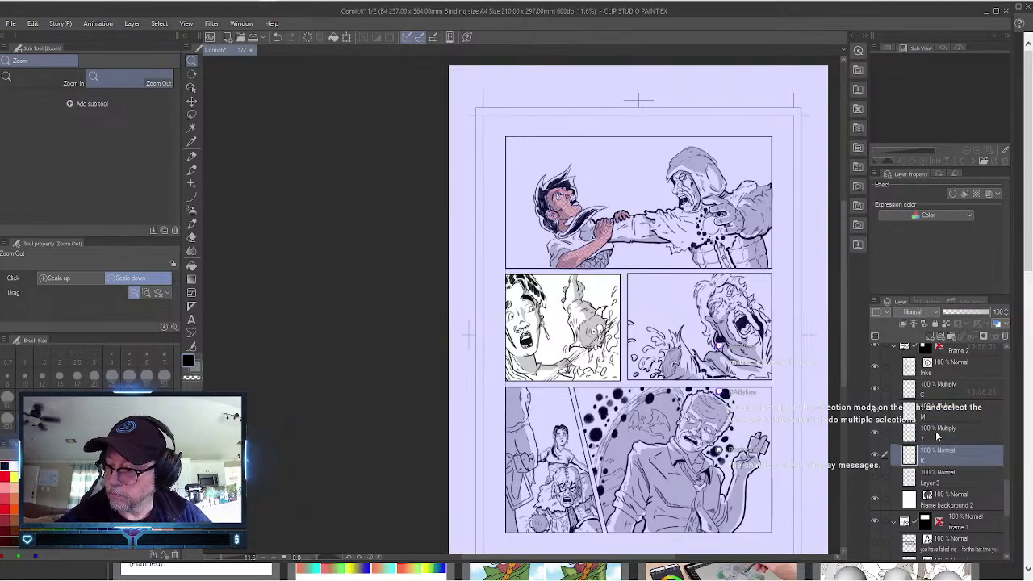
pyautogui.click(933, 313)
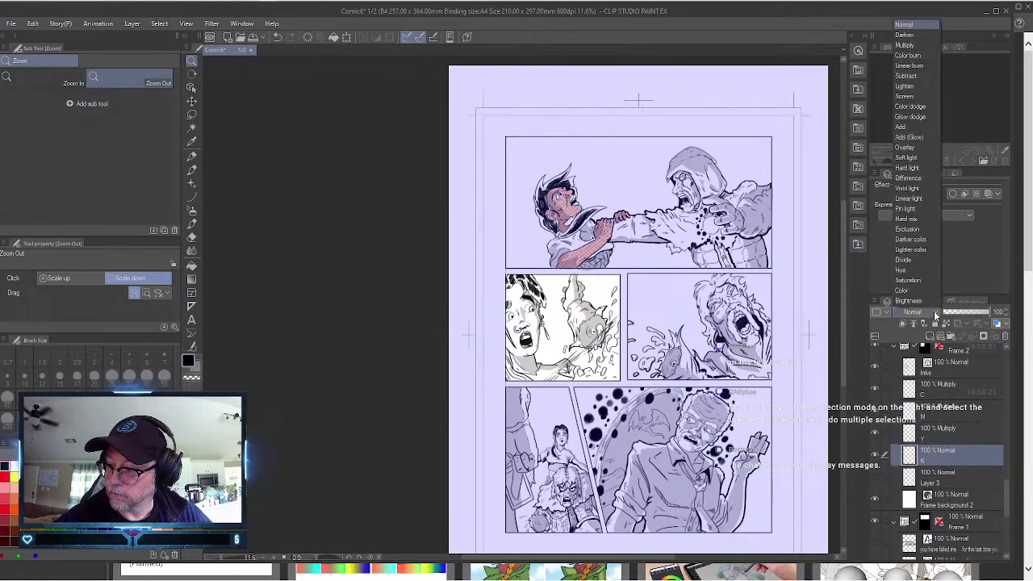
pyautogui.click(918, 46)
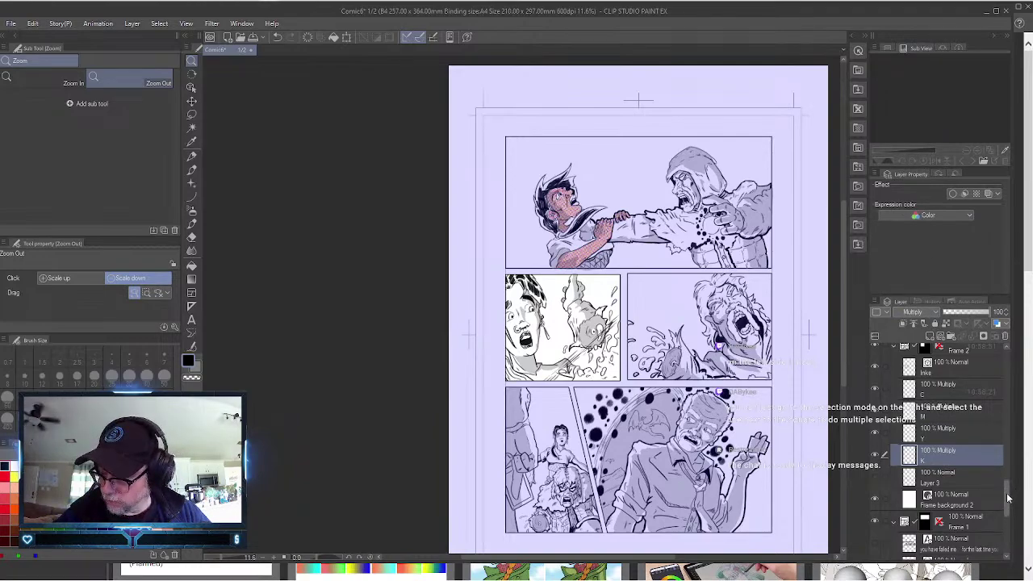
# On Frame 1's Magenta layer, tint the hooded man's hand at his victim's neck using the dot-tint brush Magenta 2 - (20%).
pyautogui.moveTo(1008, 494); pyautogui.dragTo(1007, 527)
pyautogui.scroll(-3, 1007, 527)
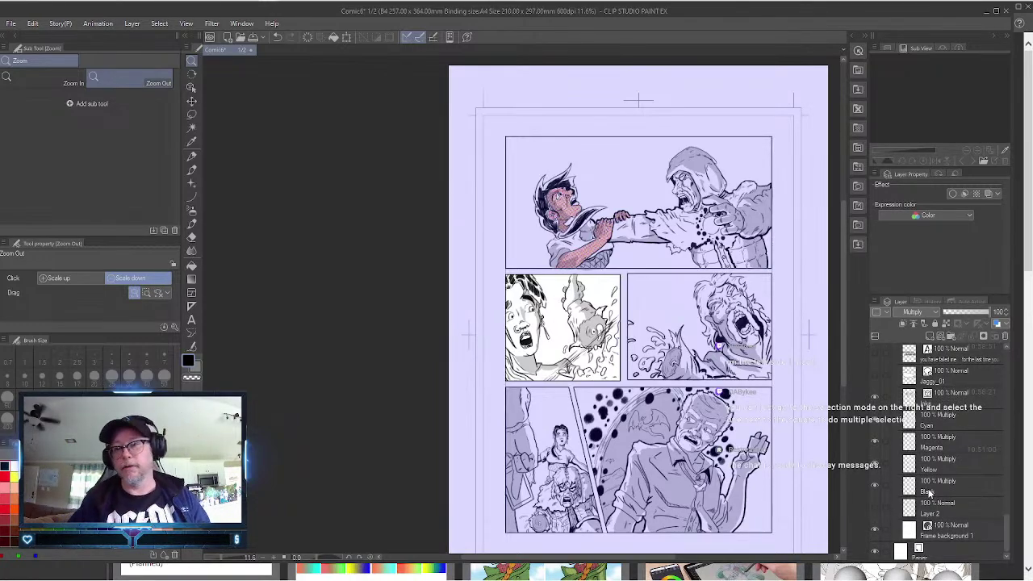
pyautogui.click(957, 436)
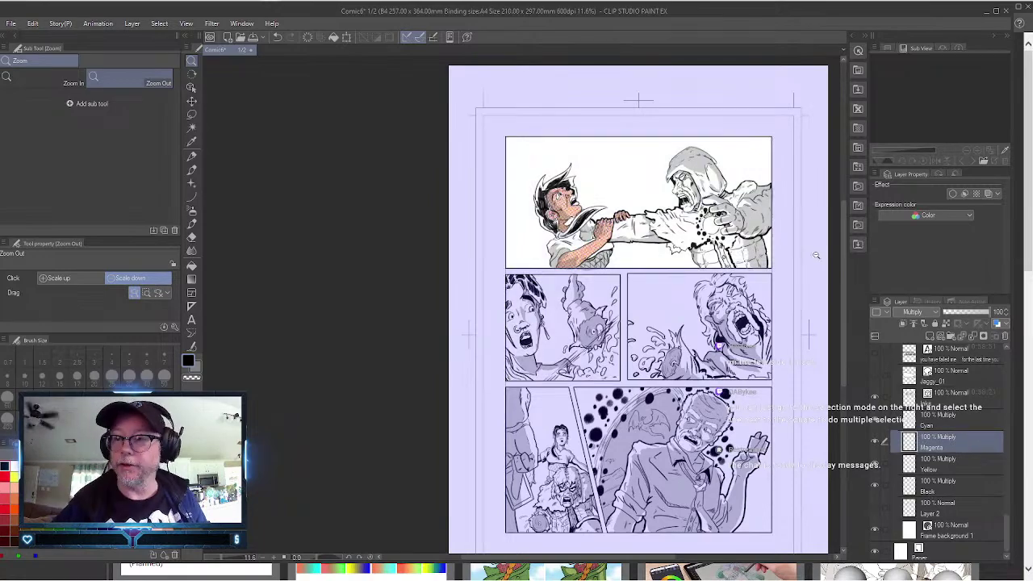
pyautogui.scroll(2, 759, 234)
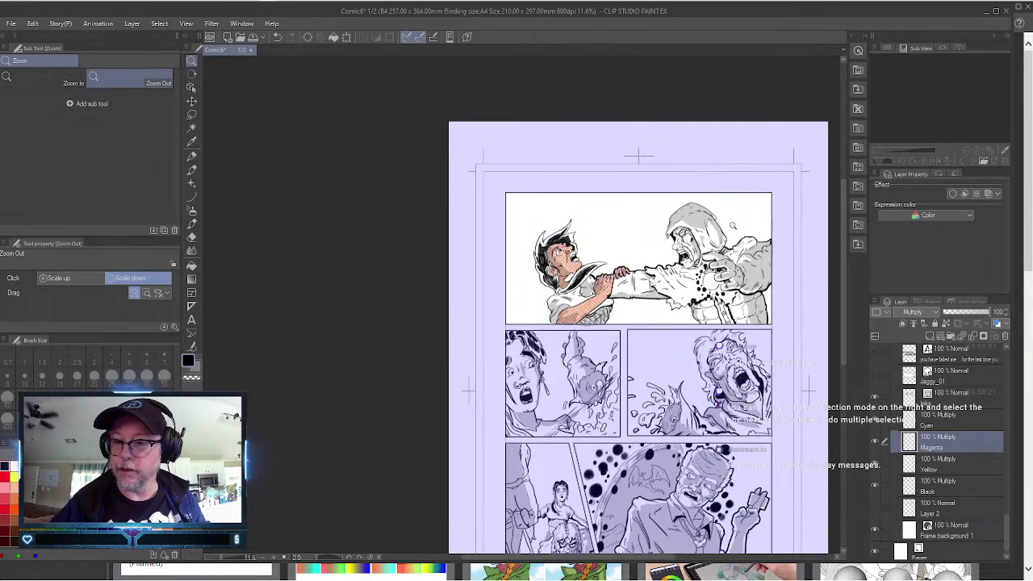
pyautogui.moveTo(709, 229); pyautogui.dragTo(732, 202)
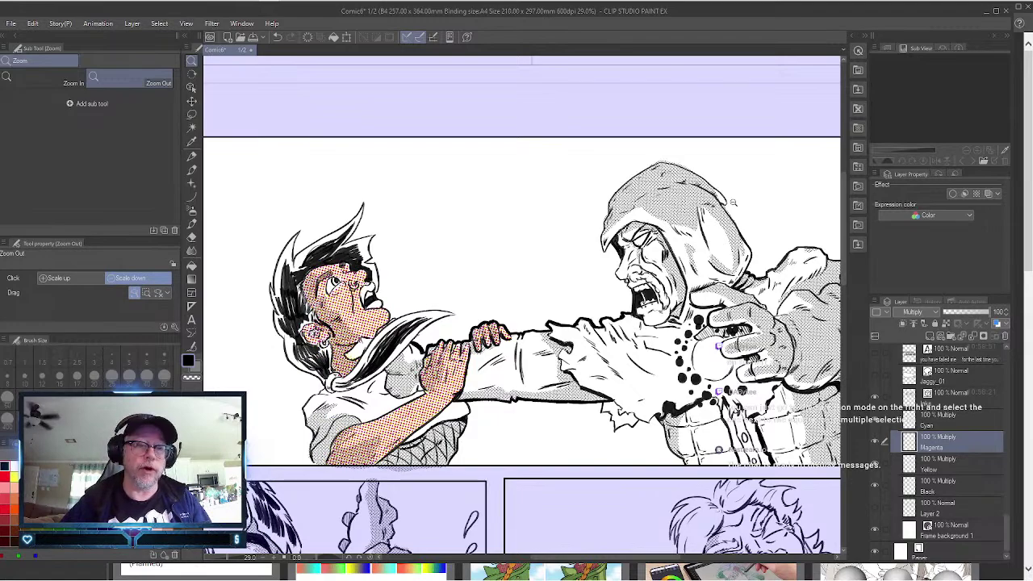
pyautogui.click(192, 223)
pyautogui.click(74, 168)
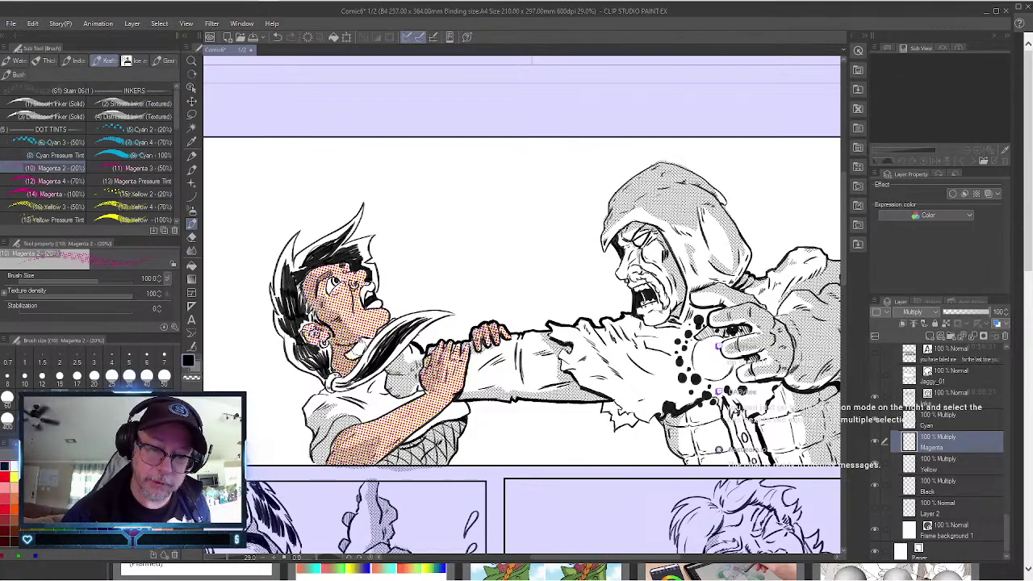
pyautogui.moveTo(357, 349)
pyautogui.mouseDown()
pyautogui.moveTo(350, 355)
pyautogui.moveTo(366, 341)
pyautogui.moveTo(352, 356)
pyautogui.moveTo(412, 350)
pyautogui.moveTo(393, 367)
pyautogui.moveTo(394, 391)
pyautogui.moveTo(418, 384)
pyautogui.moveTo(413, 352)
pyautogui.moveTo(400, 381)
pyautogui.moveTo(423, 375)
pyautogui.moveTo(425, 387)
pyautogui.mouseUp()
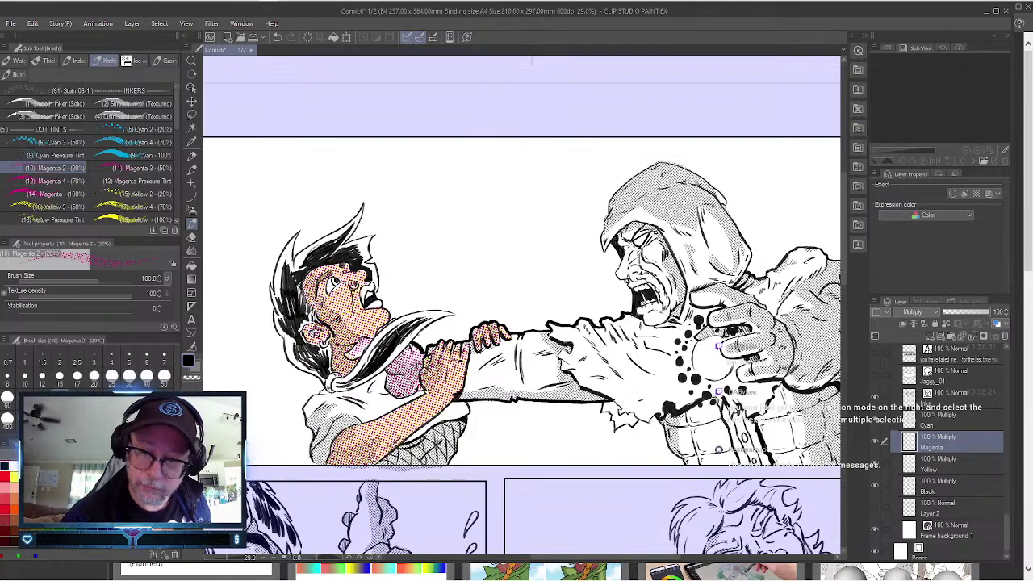
# Cover the hooded man's raised hand and face with the same 20% magenta dots.
pyautogui.moveTo(697, 296)
pyautogui.mouseDown()
pyautogui.moveTo(719, 291)
pyautogui.moveTo(702, 300)
pyautogui.moveTo(736, 298)
pyautogui.moveTo(723, 292)
pyautogui.moveTo(706, 295)
pyautogui.moveTo(757, 311)
pyautogui.moveTo(706, 327)
pyautogui.moveTo(773, 316)
pyautogui.moveTo(754, 327)
pyautogui.moveTo(767, 334)
pyautogui.moveTo(754, 342)
pyautogui.moveTo(729, 345)
pyautogui.moveTo(742, 352)
pyautogui.moveTo(766, 342)
pyautogui.moveTo(703, 334)
pyautogui.moveTo(769, 334)
pyautogui.moveTo(761, 308)
pyautogui.moveTo(716, 289)
pyautogui.moveTo(785, 307)
pyautogui.moveTo(773, 323)
pyautogui.moveTo(787, 370)
pyautogui.moveTo(743, 378)
pyautogui.moveTo(759, 354)
pyautogui.moveTo(750, 358)
pyautogui.moveTo(776, 365)
pyautogui.moveTo(776, 343)
pyautogui.moveTo(803, 319)
pyautogui.mouseUp()
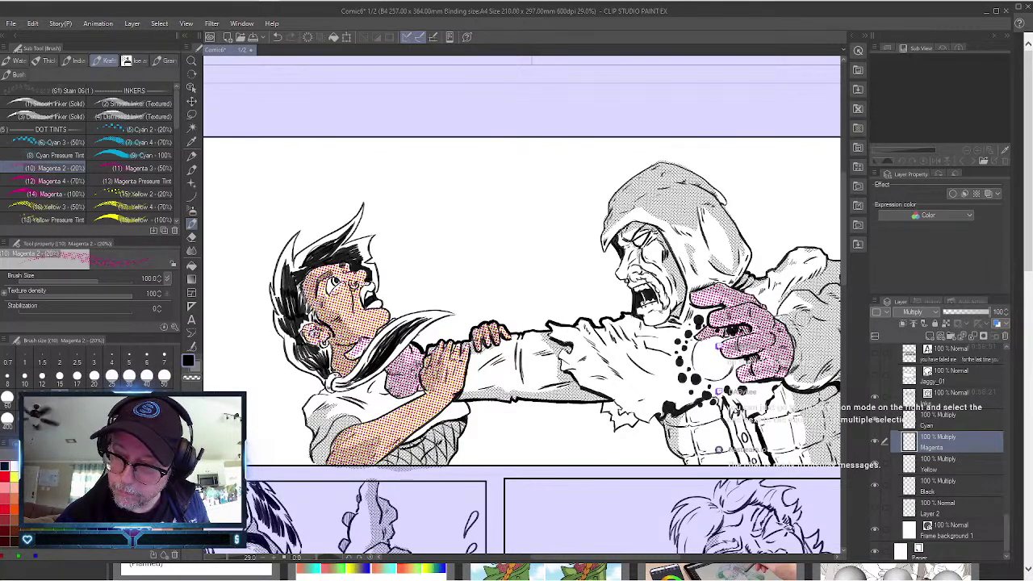
pyautogui.moveTo(621, 226)
pyautogui.mouseDown()
pyautogui.moveTo(626, 236)
pyautogui.moveTo(646, 226)
pyautogui.moveTo(623, 238)
pyautogui.moveTo(633, 251)
pyautogui.moveTo(652, 236)
pyautogui.moveTo(633, 237)
pyautogui.moveTo(658, 246)
pyautogui.moveTo(676, 312)
pyautogui.moveTo(684, 286)
pyautogui.moveTo(646, 323)
pyautogui.moveTo(655, 308)
pyautogui.moveTo(641, 312)
pyautogui.moveTo(644, 243)
pyautogui.moveTo(634, 284)
pyautogui.moveTo(648, 280)
pyautogui.moveTo(656, 297)
pyautogui.moveTo(652, 265)
pyautogui.moveTo(671, 295)
pyautogui.moveTo(660, 260)
pyautogui.moveTo(646, 252)
pyautogui.moveTo(622, 269)
pyautogui.moveTo(637, 267)
pyautogui.mouseUp()
pyautogui.moveTo(700, 256); pyautogui.dragTo(716, 287)
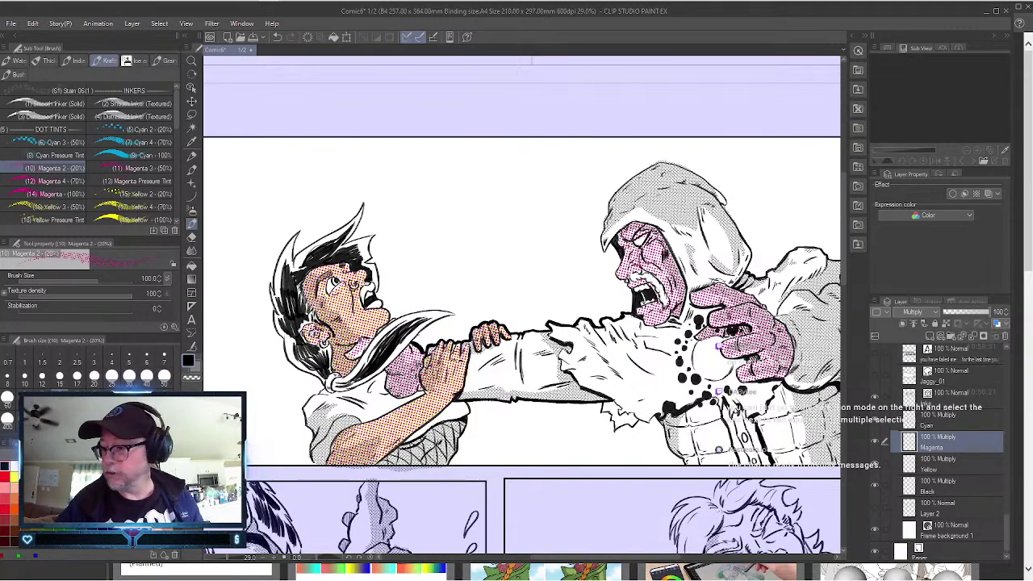
# On the Cyan layer, tint the hooded man's face and both hands with the Cyan 2 - (20%) dot brush.
pyautogui.click(969, 423)
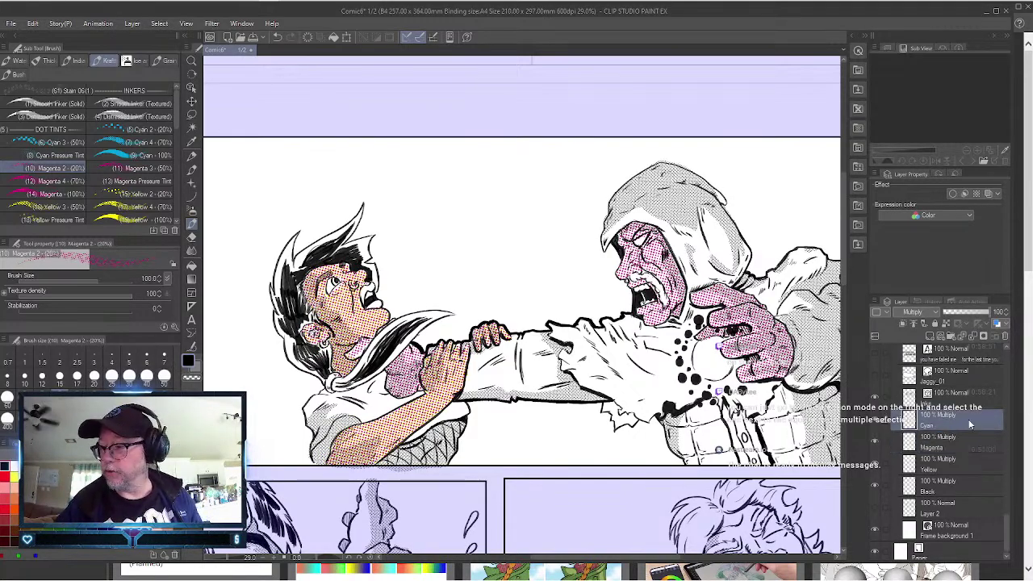
pyautogui.click(148, 129)
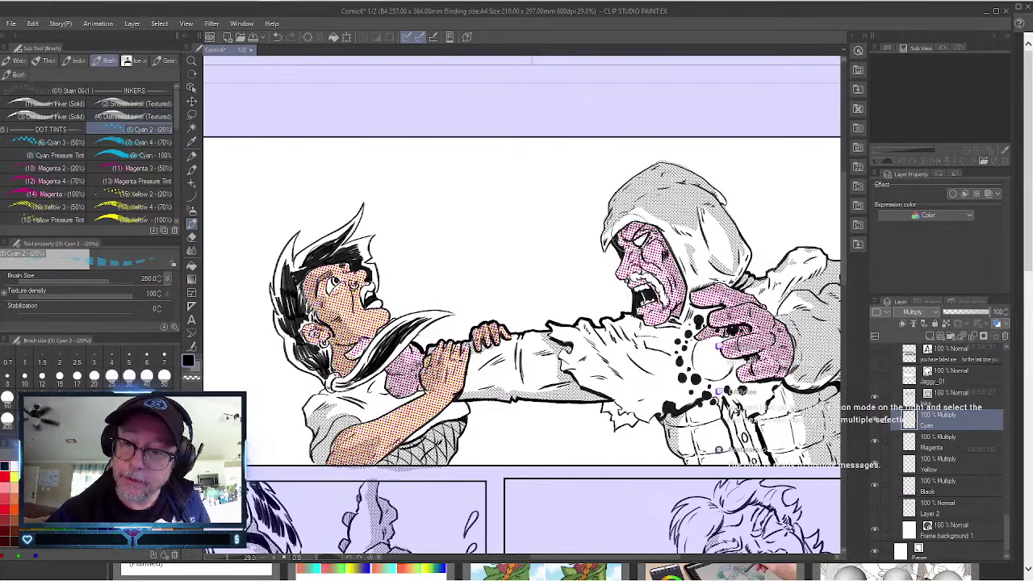
pyautogui.moveTo(622, 239)
pyautogui.mouseDown()
pyautogui.moveTo(637, 230)
pyautogui.moveTo(624, 236)
pyautogui.moveTo(641, 258)
pyautogui.moveTo(621, 278)
pyautogui.moveTo(638, 287)
pyautogui.moveTo(630, 246)
pyautogui.moveTo(642, 269)
pyautogui.moveTo(664, 239)
pyautogui.moveTo(657, 227)
pyautogui.moveTo(654, 279)
pyautogui.moveTo(674, 283)
pyautogui.moveTo(669, 258)
pyautogui.moveTo(657, 294)
pyautogui.moveTo(682, 306)
pyautogui.moveTo(686, 298)
pyautogui.moveTo(649, 319)
pyautogui.moveTo(637, 282)
pyautogui.moveTo(630, 287)
pyautogui.moveTo(739, 298)
pyautogui.moveTo(730, 318)
pyautogui.moveTo(715, 318)
pyautogui.moveTo(759, 319)
pyautogui.moveTo(755, 311)
pyautogui.moveTo(699, 335)
pyautogui.moveTo(751, 335)
pyautogui.moveTo(727, 359)
pyautogui.moveTo(779, 327)
pyautogui.moveTo(786, 351)
pyautogui.moveTo(736, 379)
pyautogui.moveTo(775, 373)
pyautogui.mouseUp()
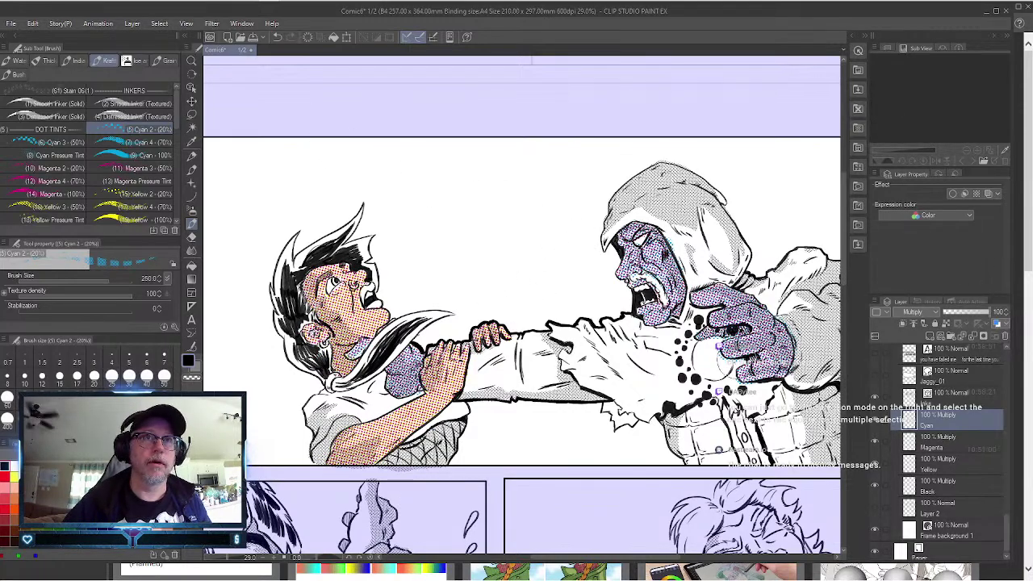
# On the Yellow layer, tint the hooded man's face and both hands with the Yellow 2 - (20%) dot brush, and check the colour mix.
pyautogui.click(965, 469)
pyautogui.click(136, 193)
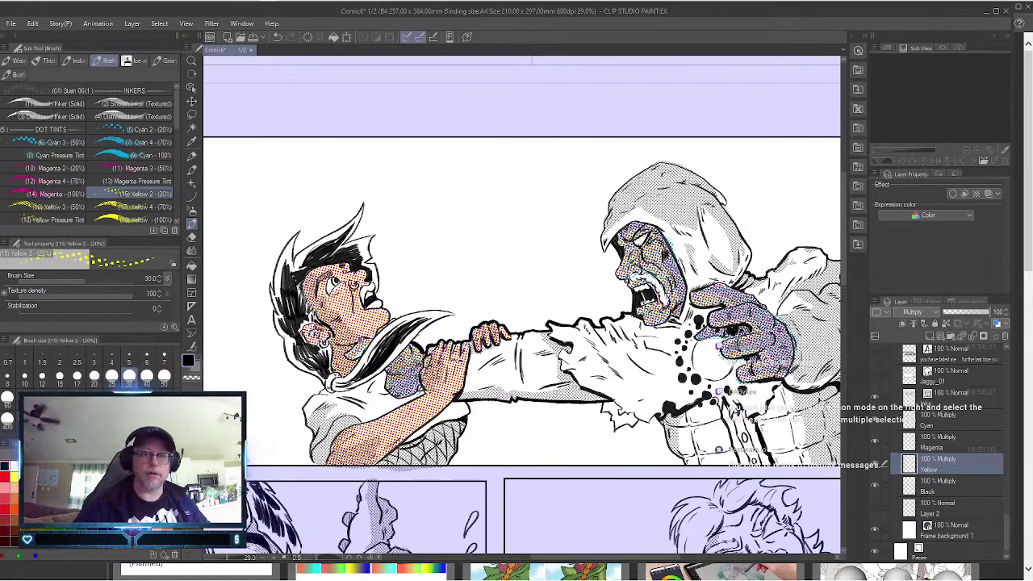
pyautogui.click(191, 61)
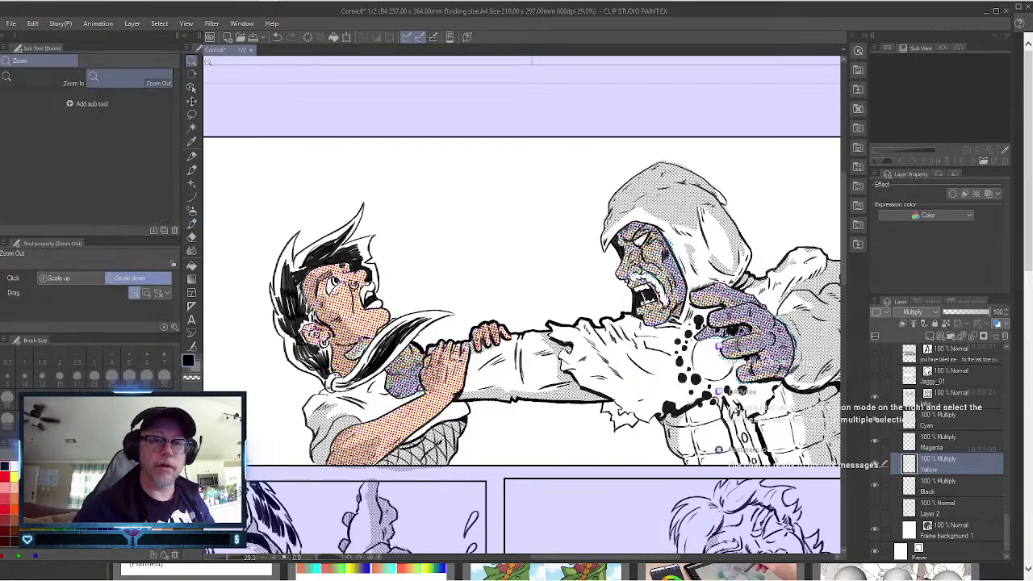
pyautogui.click(731, 399)
pyautogui.click(787, 427)
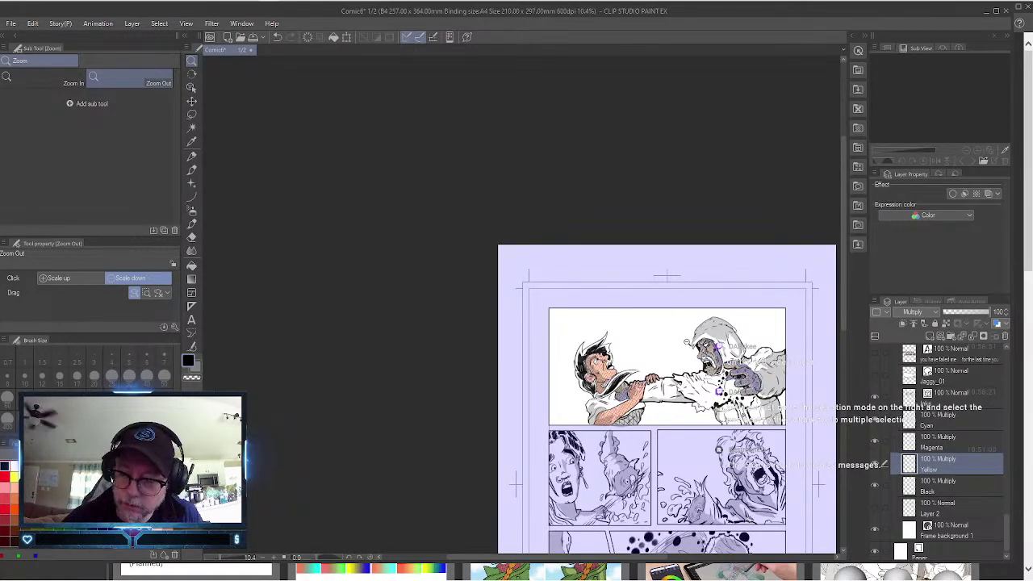
pyautogui.scroll(3, 699, 343)
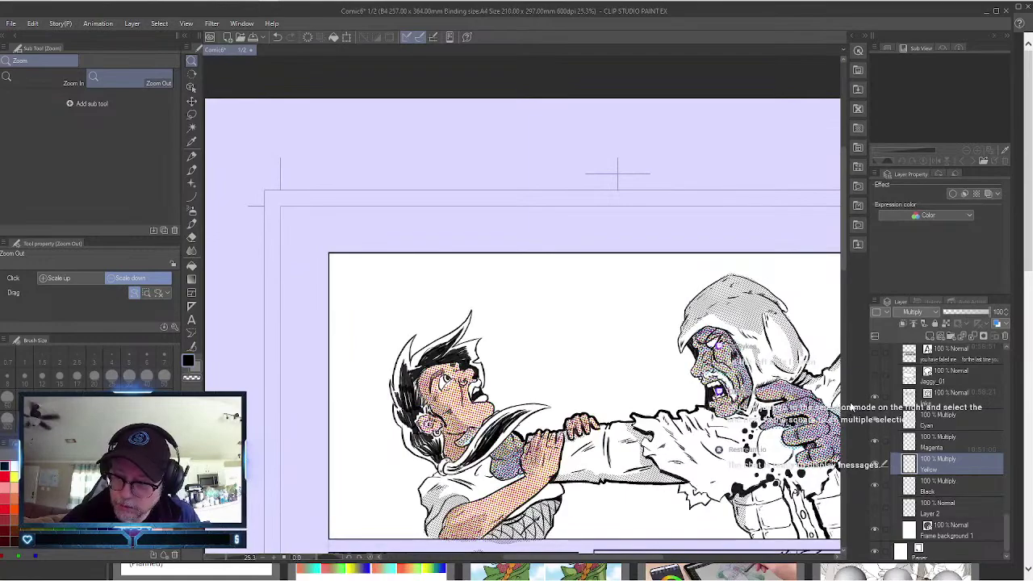
pyautogui.click(191, 169)
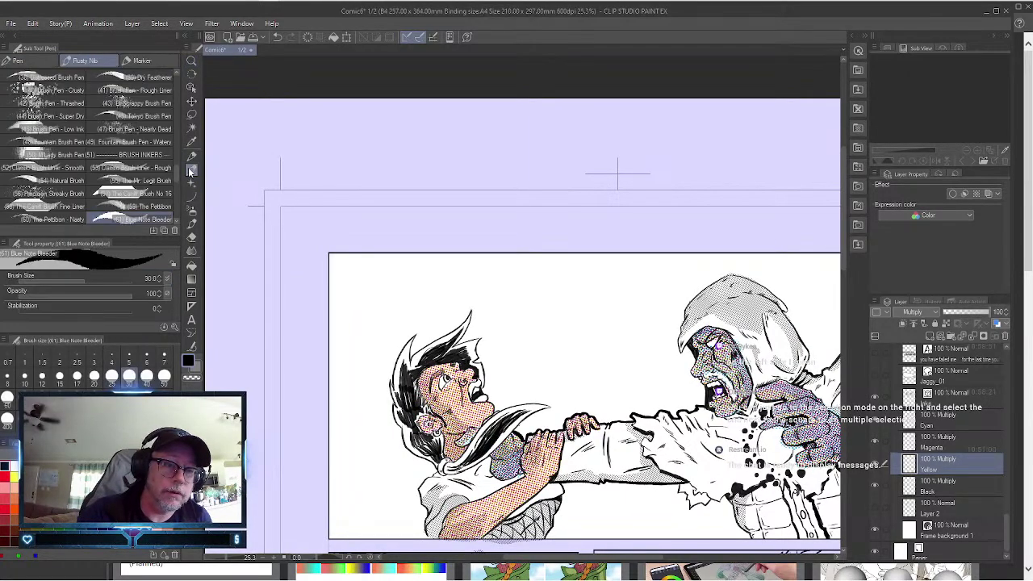
pyautogui.click(190, 226)
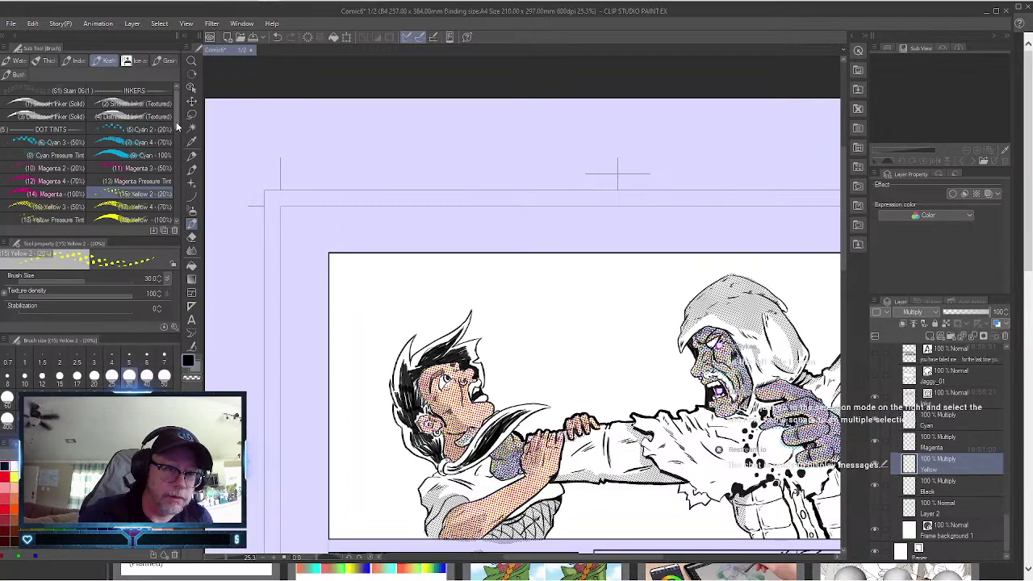
pyautogui.scroll(-5, 181, 157)
pyautogui.scroll(-4, 180, 162)
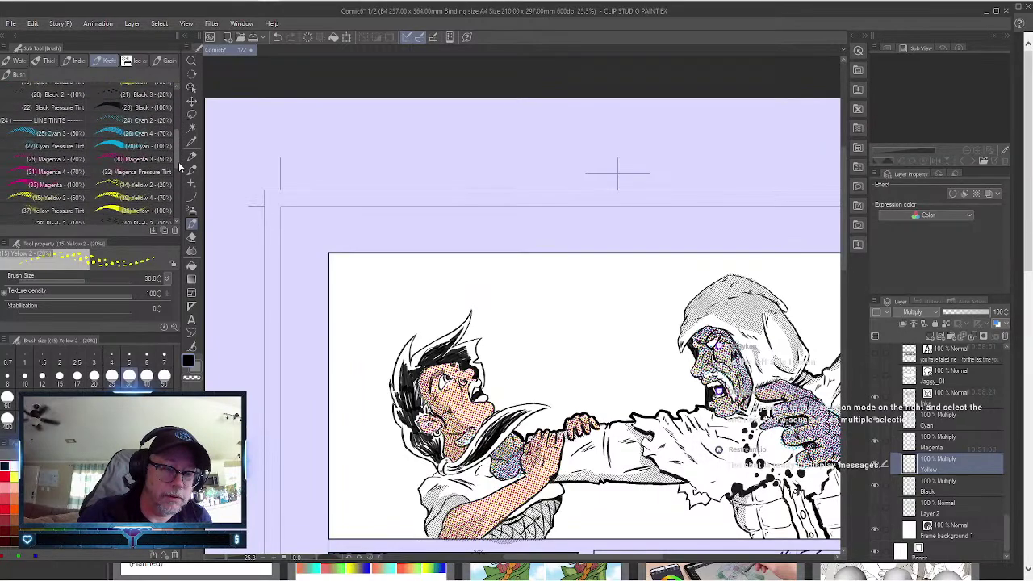
pyautogui.scroll(-2, 179, 183)
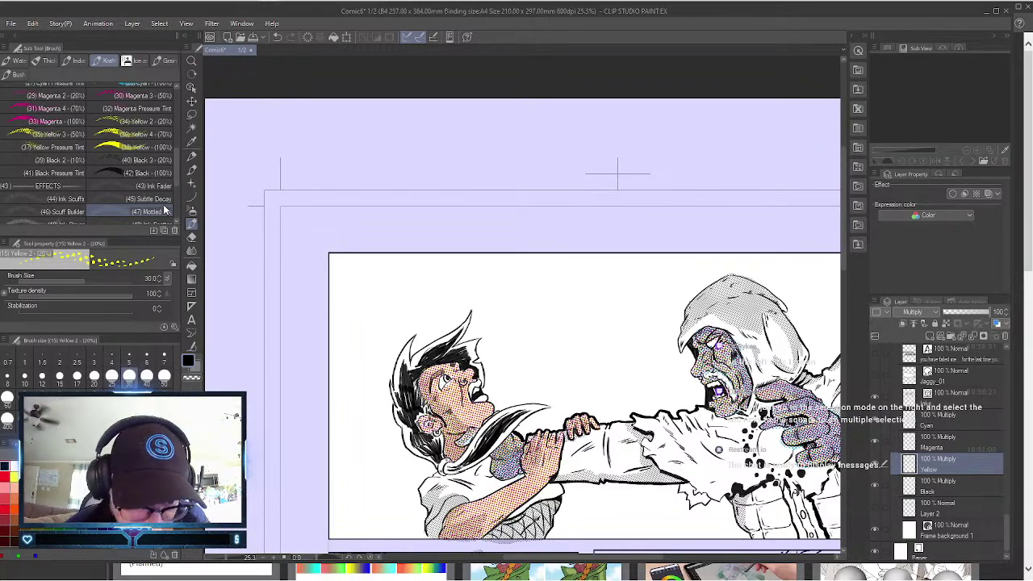
pyautogui.click(153, 197)
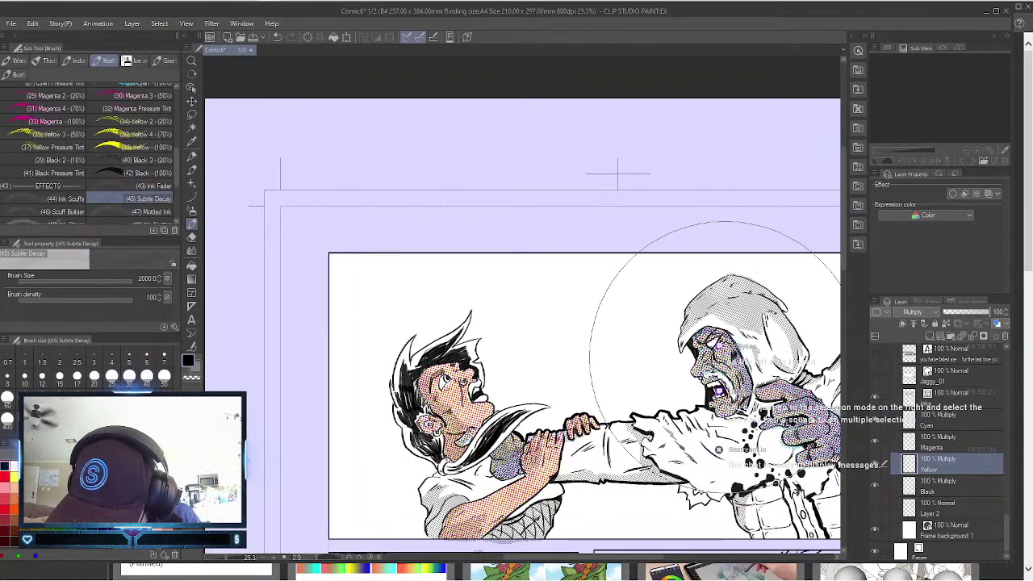
pyautogui.click(111, 375)
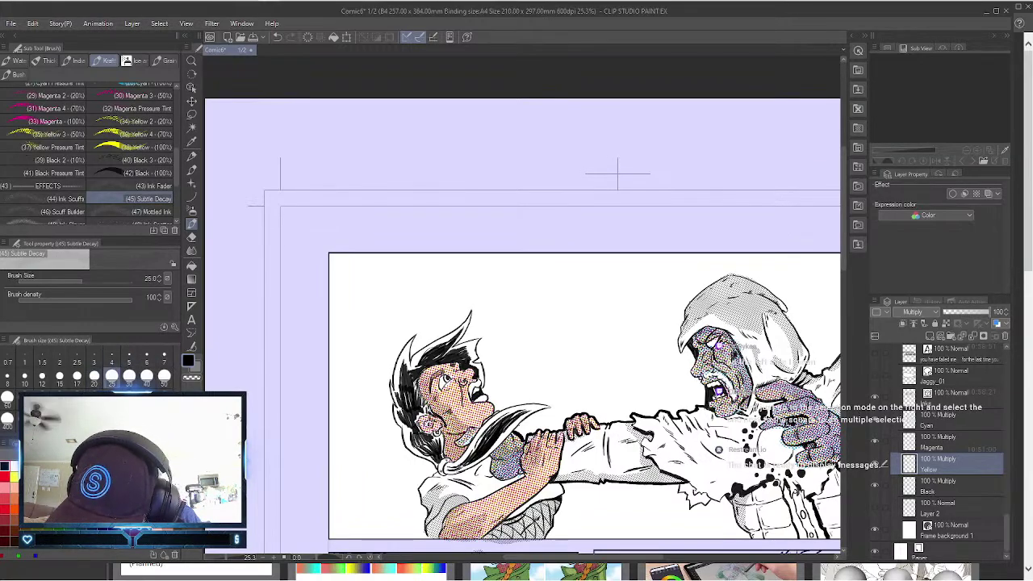
pyautogui.click(948, 443)
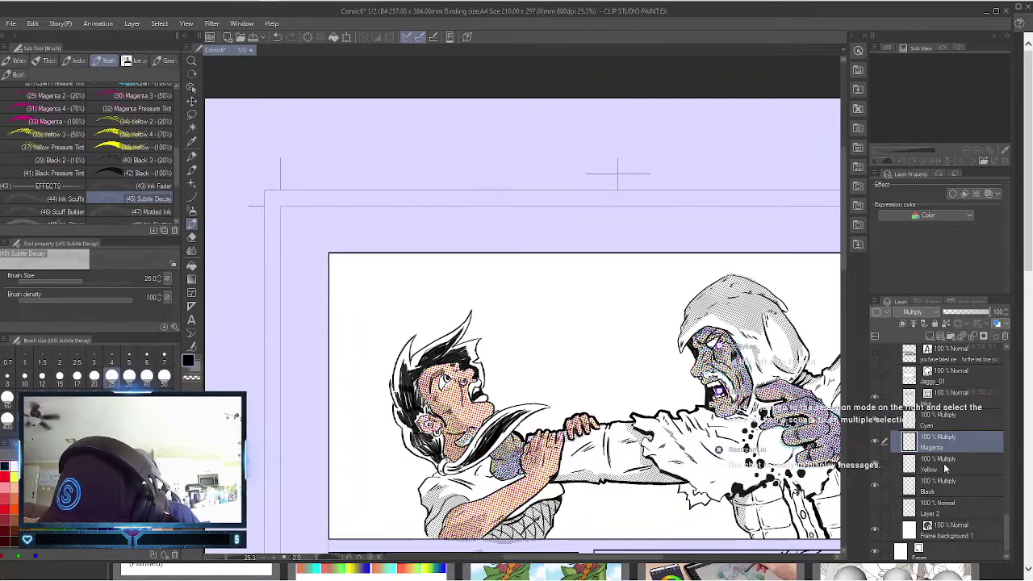
# On the Cyan layer, tint the hooded man's hood and the cloth at its base with the Cyan 3 - (50%) line-tint brush.
pyautogui.click(929, 414)
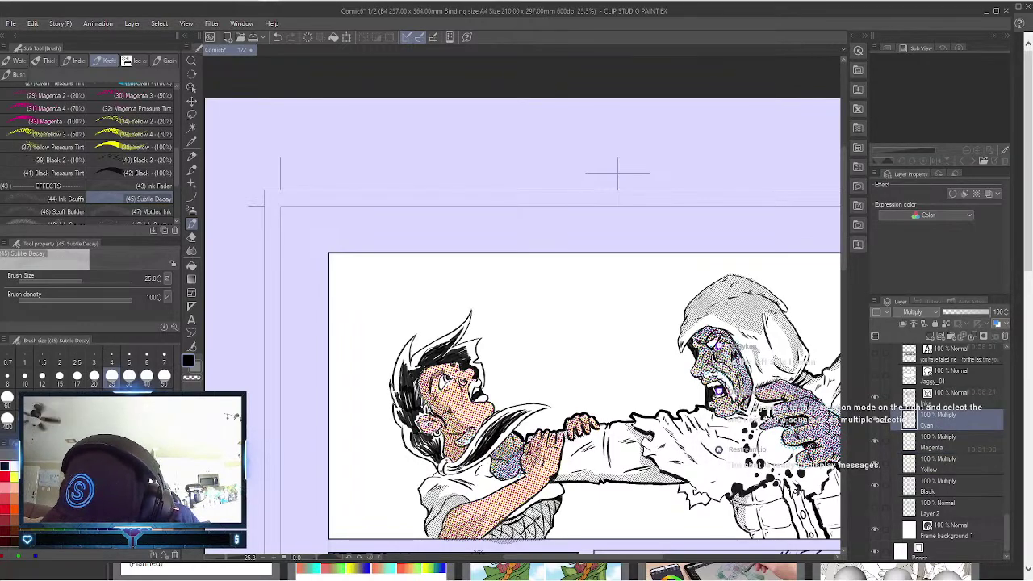
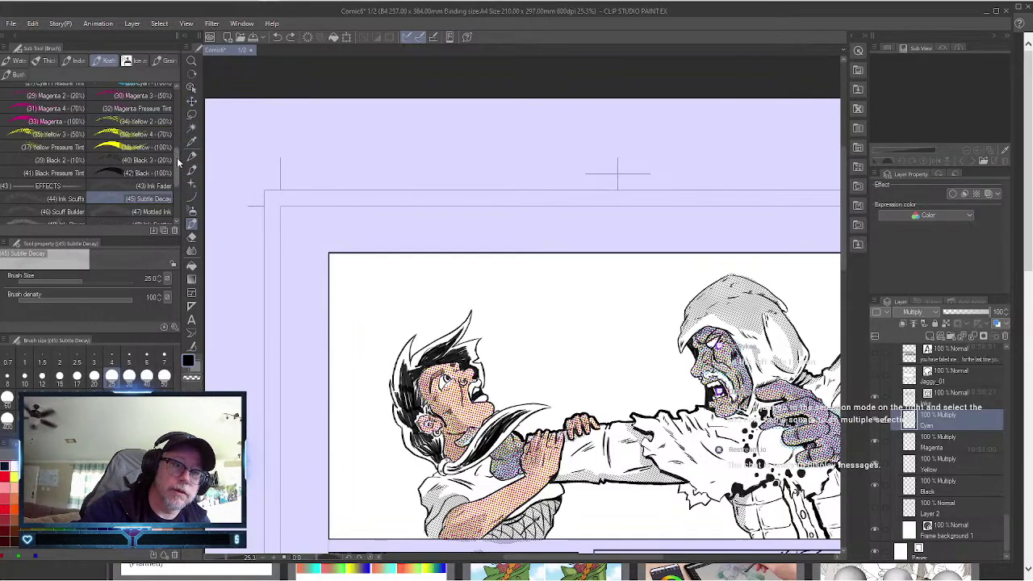
pyautogui.scroll(5, 176, 157)
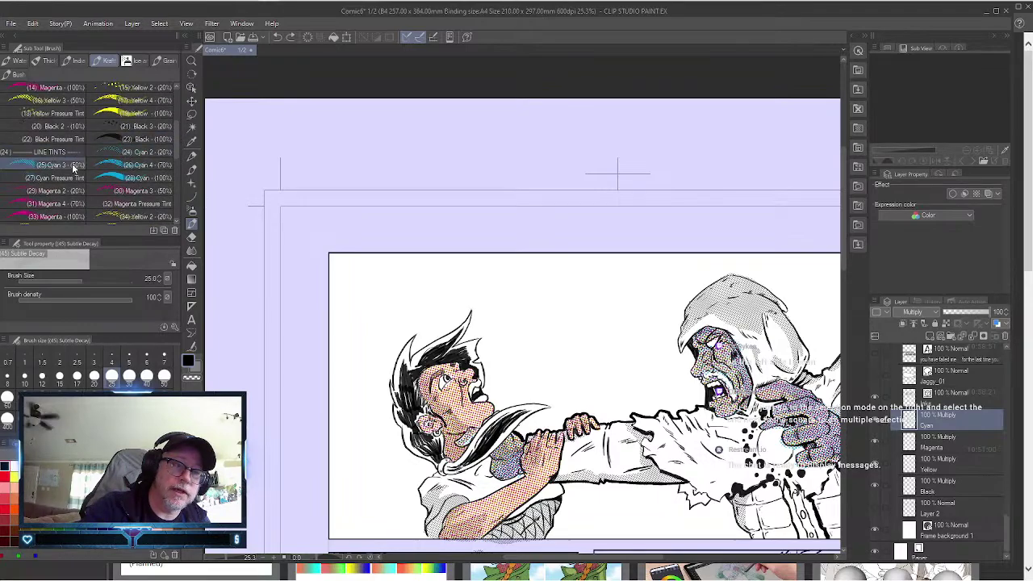
pyautogui.click(72, 164)
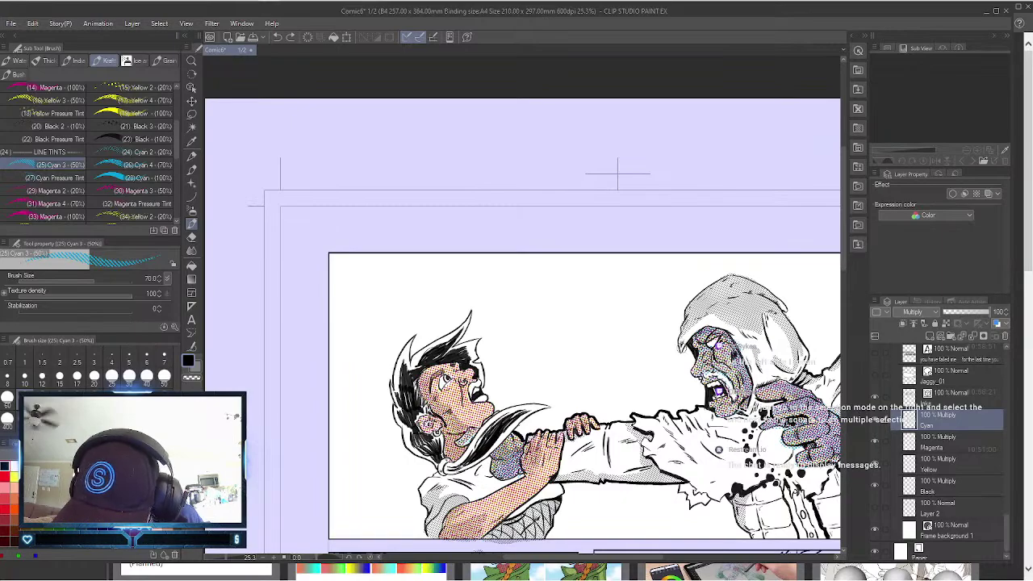
pyautogui.moveTo(686, 355)
pyautogui.mouseDown()
pyautogui.moveTo(679, 343)
pyautogui.moveTo(701, 297)
pyautogui.moveTo(729, 274)
pyautogui.mouseUp()
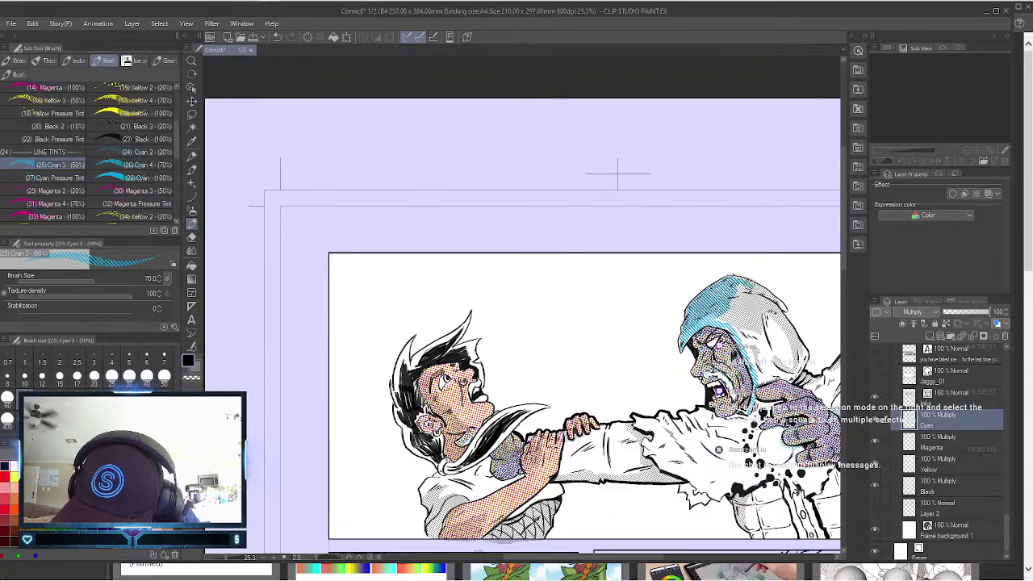
pyautogui.moveTo(749, 282); pyautogui.dragTo(770, 294)
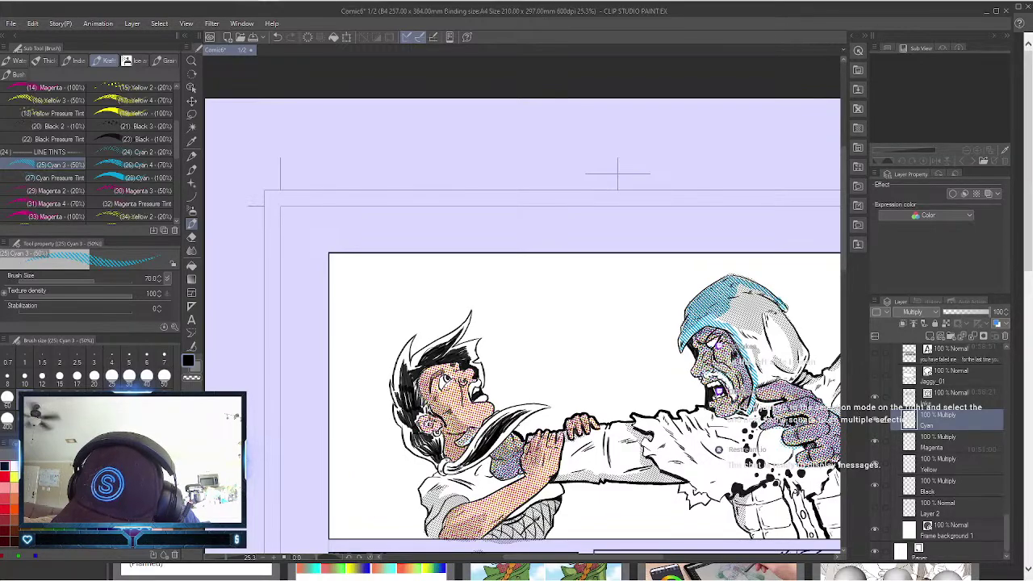
pyautogui.moveTo(779, 316)
pyautogui.mouseDown()
pyautogui.moveTo(805, 358)
pyautogui.moveTo(795, 379)
pyautogui.moveTo(796, 352)
pyautogui.moveTo(759, 383)
pyautogui.moveTo(752, 355)
pyautogui.moveTo(762, 375)
pyautogui.moveTo(767, 359)
pyautogui.moveTo(790, 373)
pyautogui.moveTo(770, 306)
pyautogui.moveTo(792, 336)
pyautogui.moveTo(763, 308)
pyautogui.moveTo(771, 303)
pyautogui.moveTo(738, 289)
pyautogui.moveTo(735, 305)
pyautogui.moveTo(754, 311)
pyautogui.moveTo(742, 302)
pyautogui.moveTo(740, 319)
pyautogui.moveTo(719, 321)
pyautogui.moveTo(738, 337)
pyautogui.moveTo(749, 330)
pyautogui.moveTo(757, 347)
pyautogui.moveTo(762, 323)
pyautogui.moveTo(766, 338)
pyautogui.moveTo(765, 311)
pyautogui.moveTo(774, 347)
pyautogui.moveTo(804, 354)
pyautogui.moveTo(809, 330)
pyautogui.mouseUp()
pyautogui.moveTo(800, 376)
pyautogui.mouseDown()
pyautogui.moveTo(794, 384)
pyautogui.moveTo(810, 389)
pyautogui.moveTo(804, 376)
pyautogui.moveTo(819, 379)
pyautogui.moveTo(836, 363)
pyautogui.moveTo(823, 399)
pyautogui.moveTo(816, 393)
pyautogui.moveTo(835, 375)
pyautogui.mouseUp()
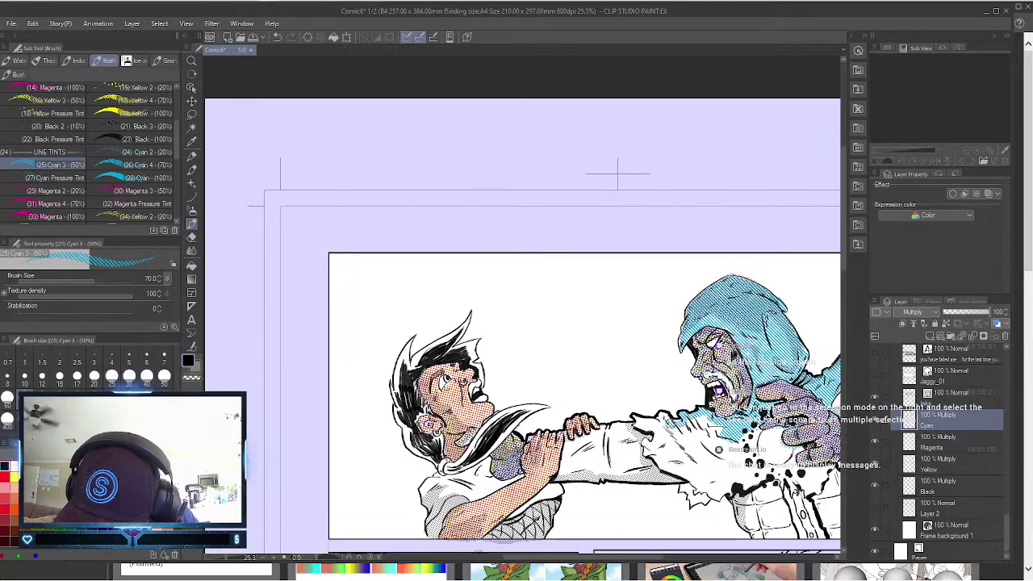
# Cover the hooded man's torn cape across the chest and far shoulder with the same 50% cyan line tint.
pyautogui.moveTo(668, 419)
pyautogui.mouseDown()
pyautogui.moveTo(644, 421)
pyautogui.moveTo(656, 428)
pyautogui.moveTo(645, 442)
pyautogui.moveTo(698, 490)
pyautogui.moveTo(766, 476)
pyautogui.mouseUp()
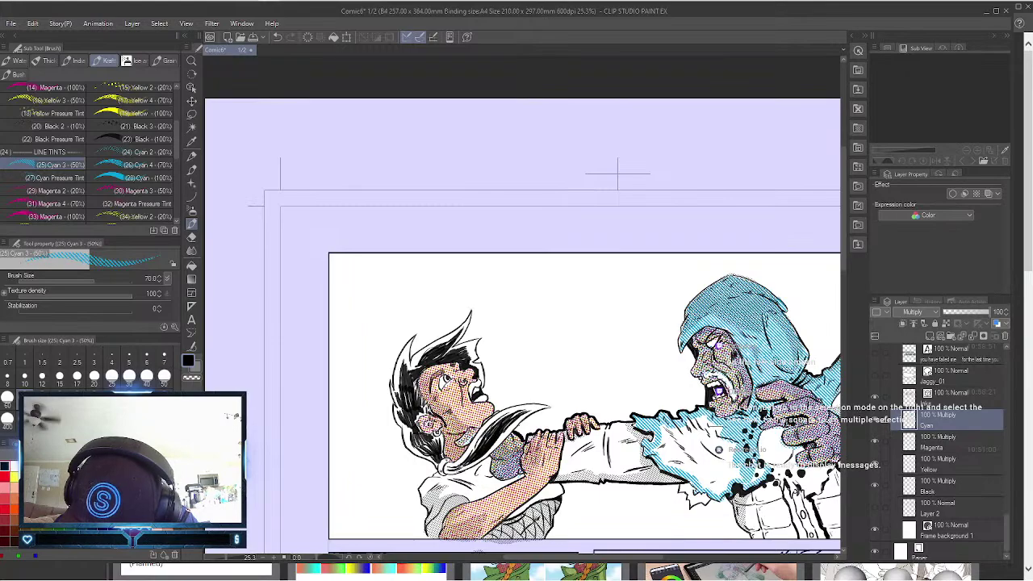
pyautogui.moveTo(750, 476)
pyautogui.mouseDown()
pyautogui.moveTo(686, 410)
pyautogui.moveTo(709, 469)
pyautogui.moveTo(738, 472)
pyautogui.moveTo(722, 488)
pyautogui.moveTo(662, 441)
pyautogui.moveTo(656, 449)
pyautogui.moveTo(681, 463)
pyautogui.mouseUp()
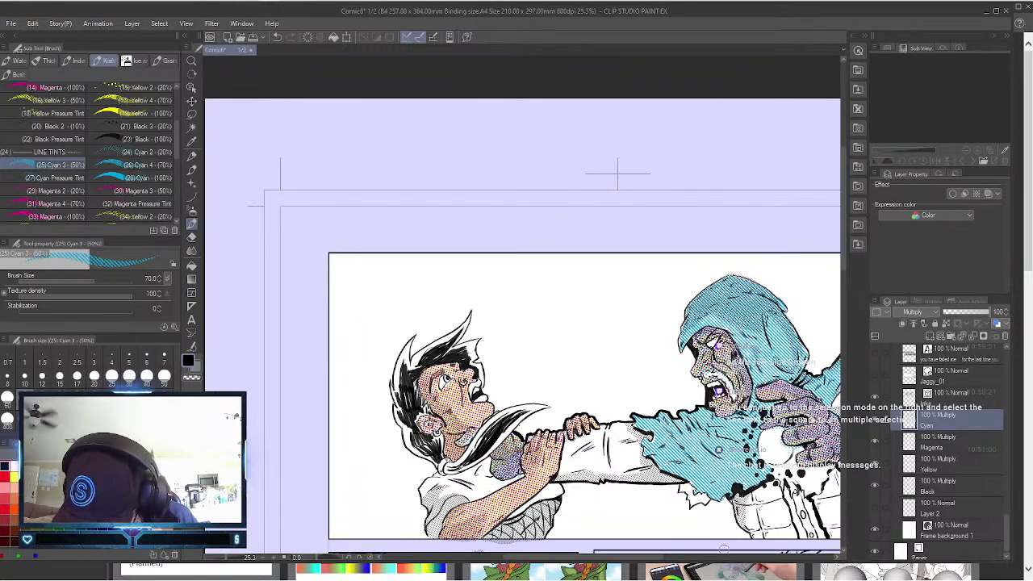
pyautogui.hscroll(5, 521, 330)
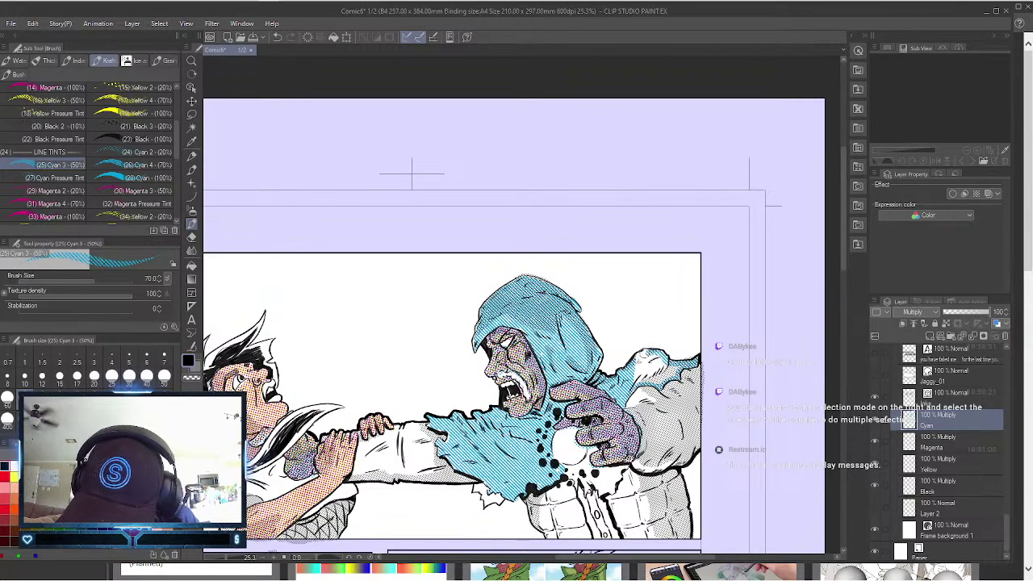
pyautogui.moveTo(641, 355)
pyautogui.mouseDown()
pyautogui.moveTo(656, 376)
pyautogui.moveTo(667, 371)
pyautogui.moveTo(649, 363)
pyautogui.moveTo(665, 356)
pyautogui.mouseUp()
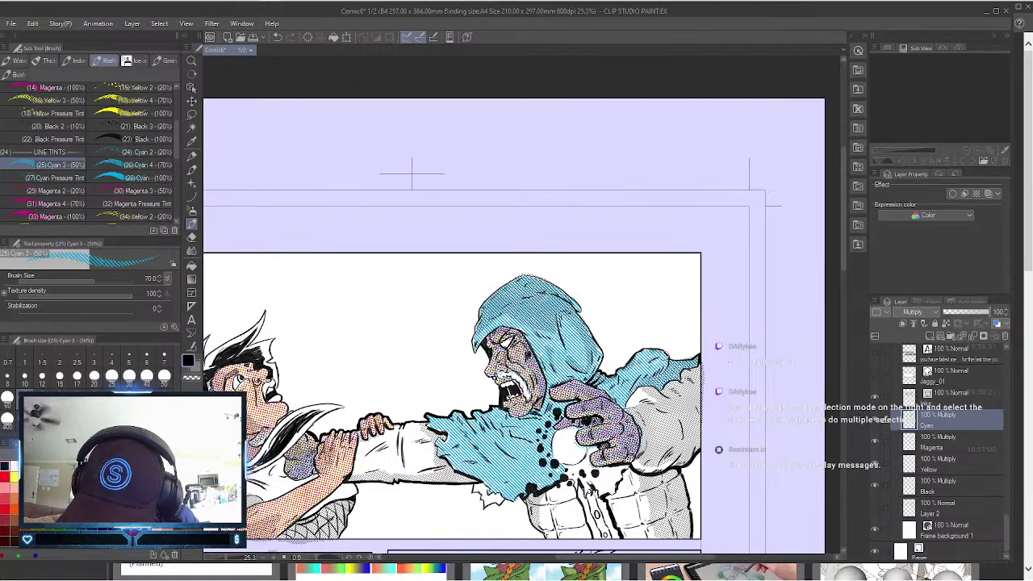
pyautogui.moveTo(569, 468)
pyautogui.mouseDown()
pyautogui.moveTo(593, 449)
pyautogui.moveTo(567, 468)
pyautogui.mouseUp()
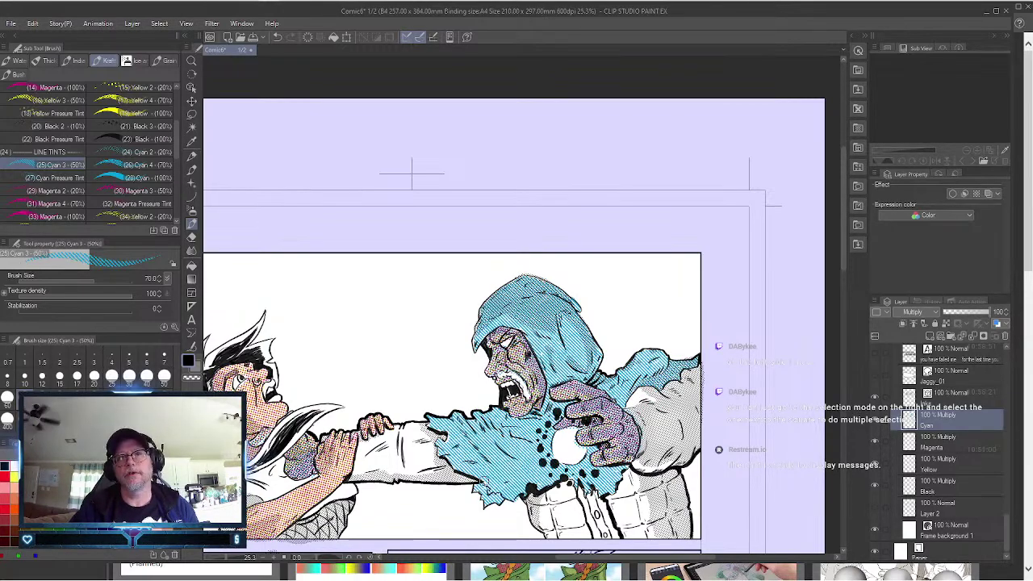
# On the Magenta layer, tint the whole hood and torn cape with the Magenta 2 - (20%) line-tint brush.
pyautogui.click(950, 436)
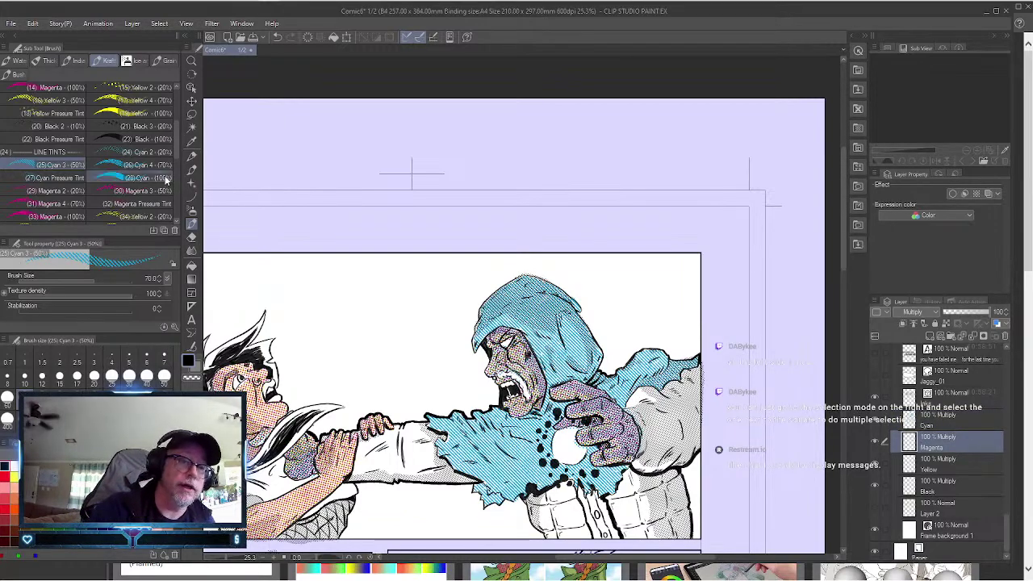
pyautogui.click(72, 192)
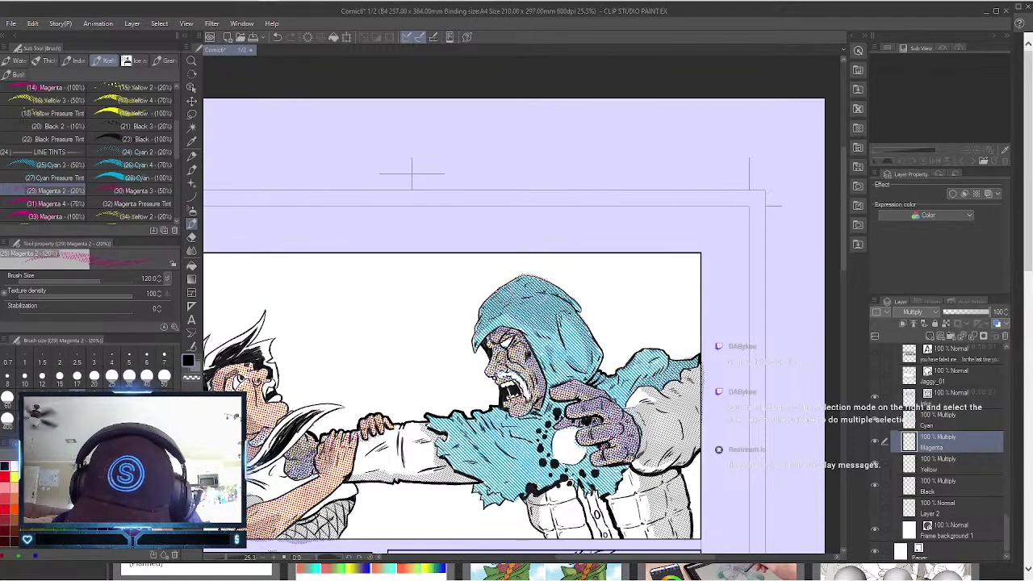
pyautogui.moveTo(503, 290)
pyautogui.mouseDown()
pyautogui.moveTo(476, 344)
pyautogui.moveTo(507, 319)
pyautogui.moveTo(514, 297)
pyautogui.moveTo(508, 326)
pyautogui.moveTo(537, 347)
pyautogui.moveTo(549, 339)
pyautogui.moveTo(548, 376)
pyautogui.moveTo(568, 370)
pyautogui.moveTo(545, 412)
pyautogui.moveTo(574, 401)
pyautogui.moveTo(556, 418)
pyautogui.moveTo(460, 420)
pyautogui.mouseUp()
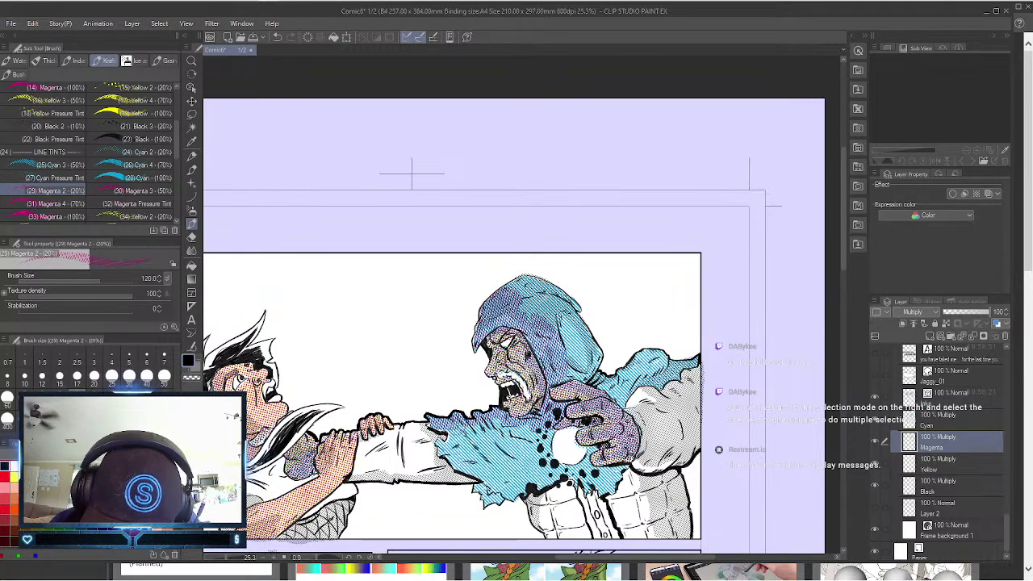
pyautogui.moveTo(442, 446)
pyautogui.mouseDown()
pyautogui.moveTo(460, 464)
pyautogui.moveTo(457, 436)
pyautogui.moveTo(504, 432)
pyautogui.moveTo(472, 470)
pyautogui.moveTo(452, 462)
pyautogui.moveTo(490, 474)
pyautogui.moveTo(474, 472)
pyautogui.moveTo(501, 456)
pyautogui.moveTo(493, 483)
pyautogui.moveTo(476, 488)
pyautogui.moveTo(488, 500)
pyautogui.moveTo(523, 482)
pyautogui.moveTo(513, 435)
pyautogui.moveTo(551, 433)
pyautogui.moveTo(548, 464)
pyautogui.moveTo(533, 482)
pyautogui.moveTo(591, 452)
pyautogui.moveTo(575, 482)
pyautogui.moveTo(590, 468)
pyautogui.moveTo(618, 471)
pyautogui.moveTo(604, 495)
pyautogui.mouseUp()
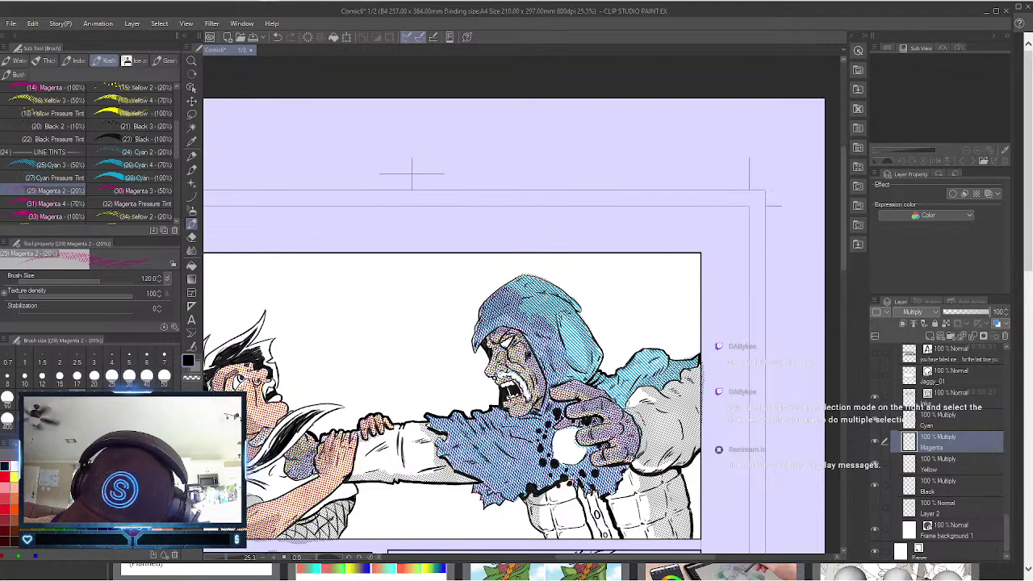
pyautogui.moveTo(625, 404)
pyautogui.mouseDown()
pyautogui.moveTo(598, 379)
pyautogui.moveTo(637, 373)
pyautogui.moveTo(623, 392)
pyautogui.moveTo(634, 376)
pyautogui.moveTo(623, 375)
pyautogui.moveTo(642, 359)
pyautogui.moveTo(660, 357)
pyautogui.moveTo(651, 355)
pyautogui.moveTo(646, 381)
pyautogui.moveTo(692, 362)
pyautogui.moveTo(670, 347)
pyautogui.moveTo(563, 345)
pyautogui.moveTo(576, 376)
pyautogui.moveTo(587, 352)
pyautogui.moveTo(589, 372)
pyautogui.moveTo(591, 355)
pyautogui.moveTo(578, 322)
pyautogui.moveTo(539, 306)
pyautogui.moveTo(551, 303)
pyautogui.moveTo(543, 296)
pyautogui.moveTo(579, 307)
pyautogui.moveTo(558, 292)
pyautogui.moveTo(503, 284)
pyautogui.moveTo(529, 282)
pyautogui.mouseUp()
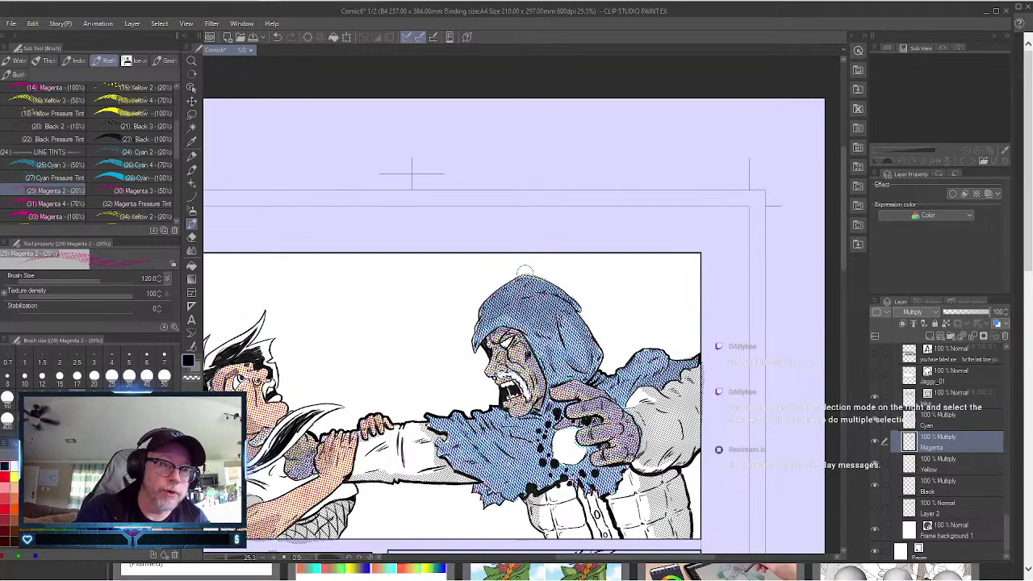
# On the Black layer, shade the tattered lower edge of the cape using the Black 2 - (10%) and Black 3 - (20%) dot tints.
pyautogui.click(74, 165)
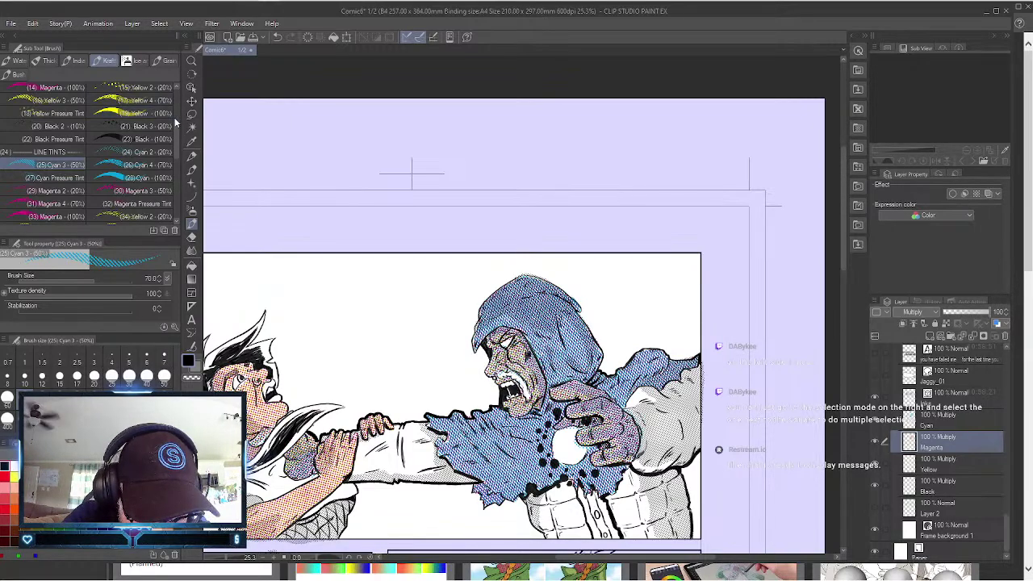
pyautogui.click(78, 127)
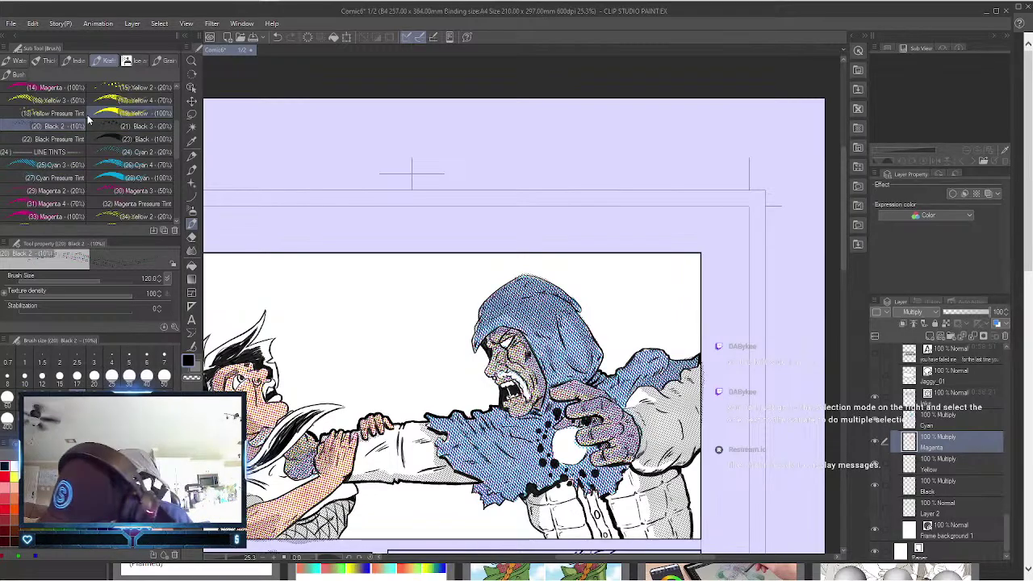
pyautogui.click(951, 484)
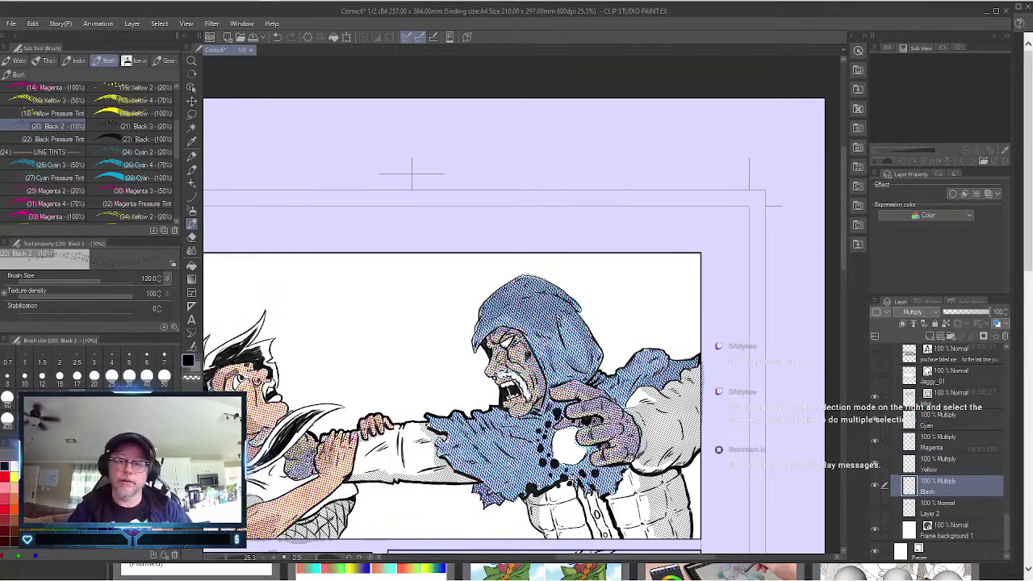
pyautogui.click(161, 124)
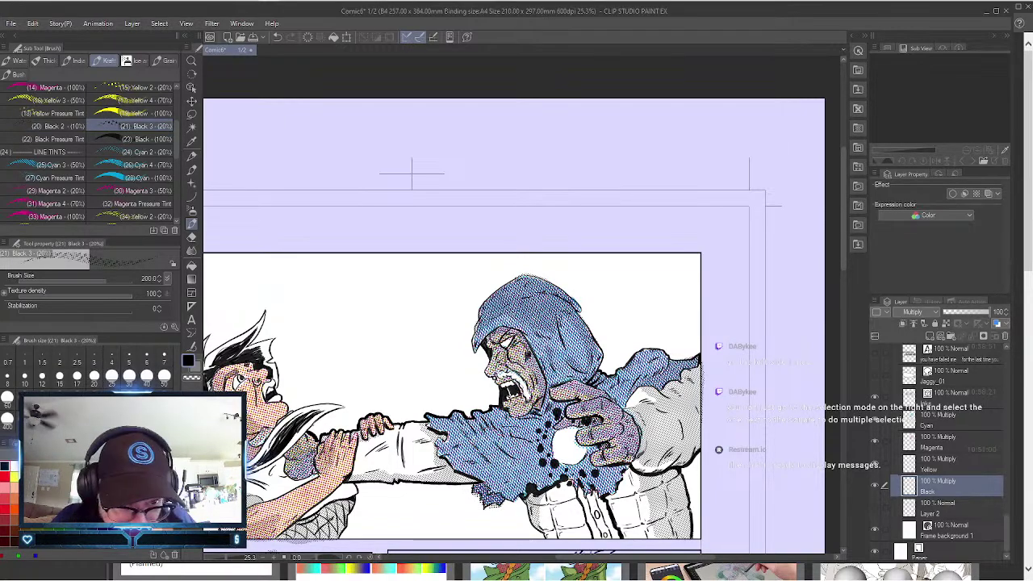
# Clean up stray tint around the cape's tatters on the Black, Cyan and Magenta layers with the Hard eraser.
pyautogui.click(192, 238)
pyautogui.moveTo(496, 509)
pyautogui.mouseDown()
pyautogui.moveTo(506, 506)
pyautogui.moveTo(484, 512)
pyautogui.moveTo(470, 490)
pyautogui.moveTo(472, 514)
pyautogui.mouseUp()
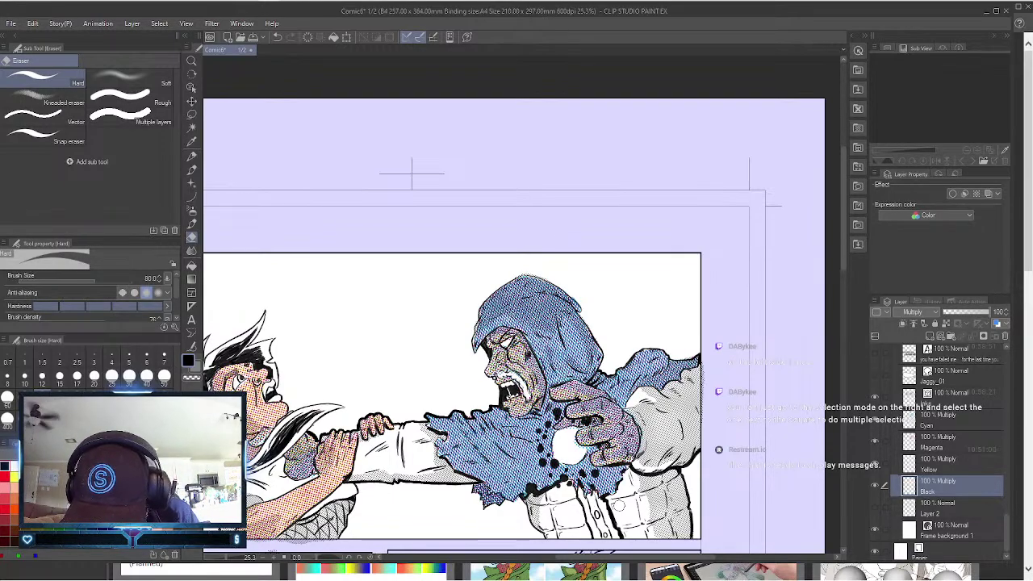
pyautogui.click(952, 416)
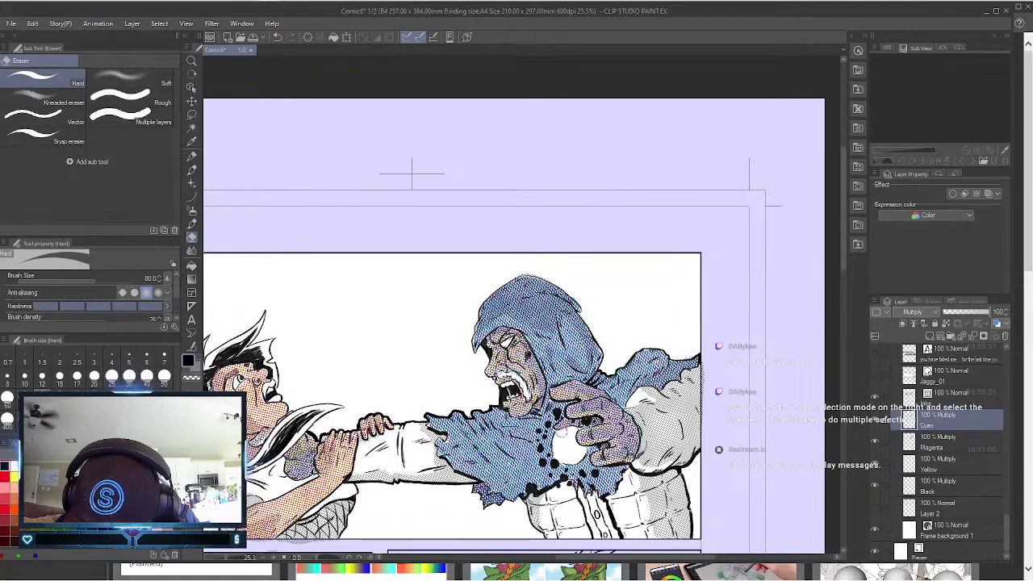
pyautogui.hotkey('alt', '[')
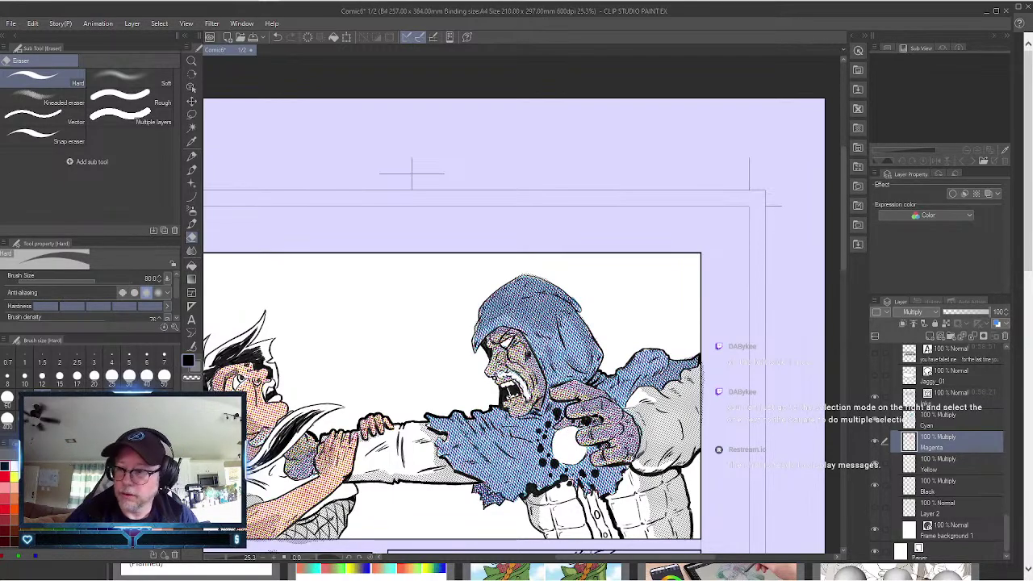
# On the Magenta layer, fill the hooded man's outstretched sleeve with the Magenta - (100%) tint brush at size 60.
pyautogui.moveTo(842, 227); pyautogui.dragTo(842, 256)
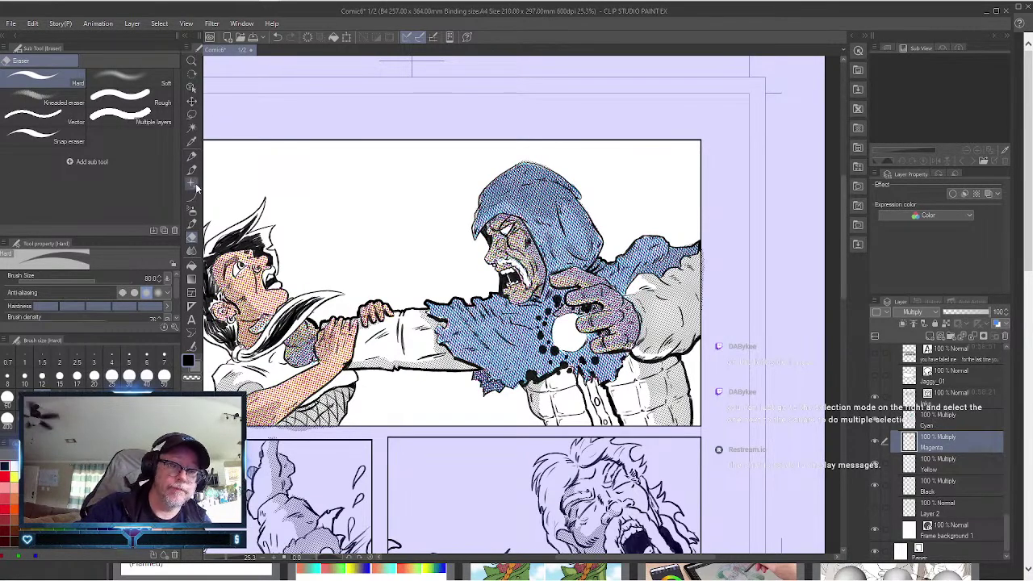
pyautogui.click(192, 225)
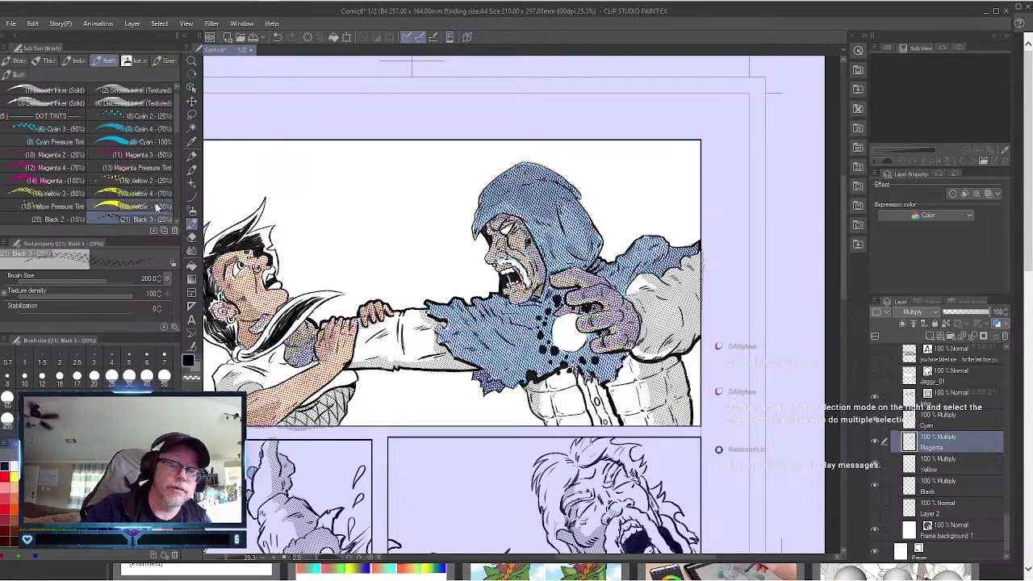
pyautogui.click(81, 181)
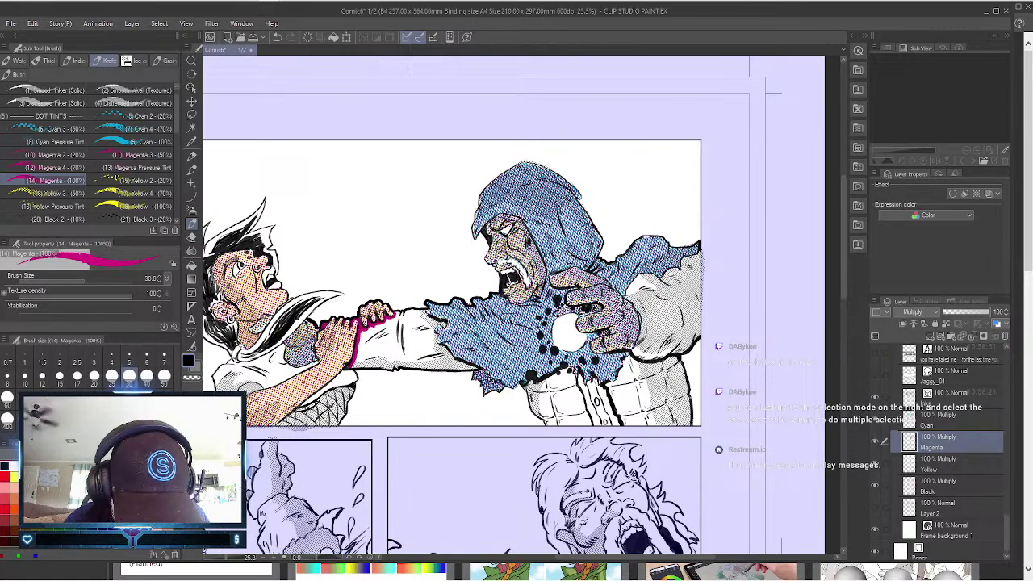
pyautogui.click(7, 399)
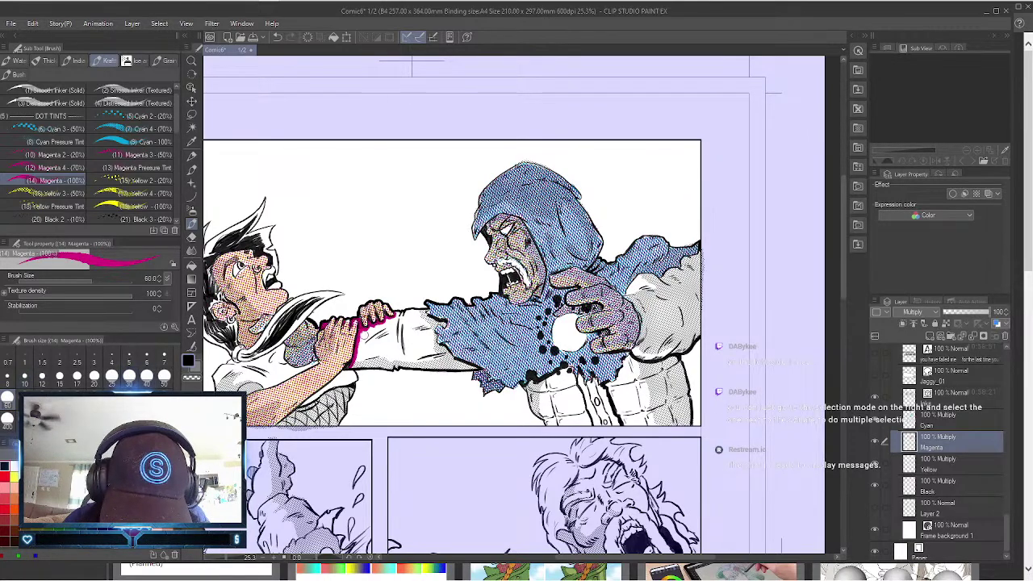
pyautogui.moveTo(362, 331)
pyautogui.mouseDown()
pyautogui.moveTo(357, 361)
pyautogui.moveTo(395, 368)
pyautogui.mouseUp()
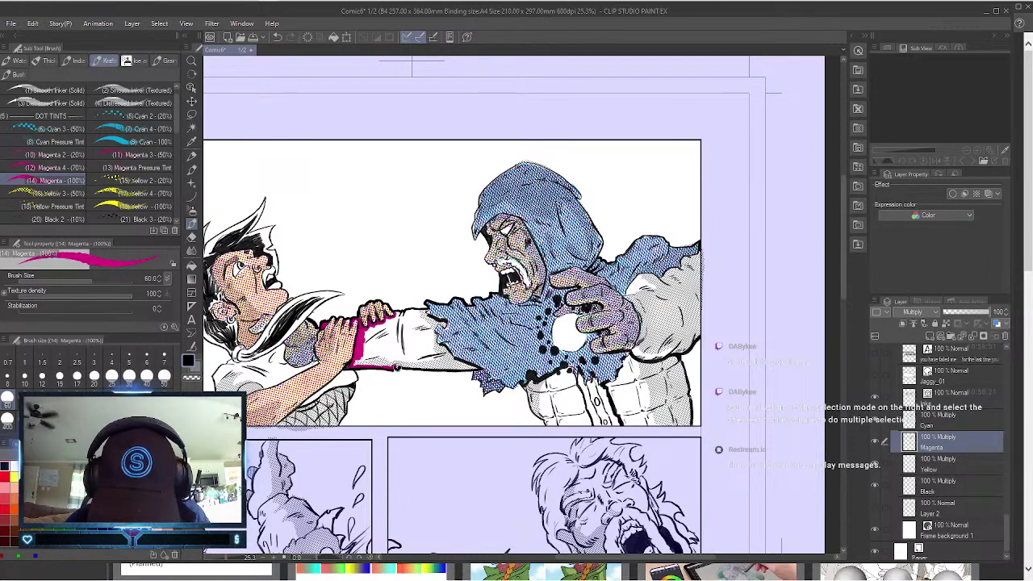
pyautogui.moveTo(394, 365)
pyautogui.mouseDown()
pyautogui.moveTo(406, 364)
pyautogui.moveTo(478, 367)
pyautogui.moveTo(456, 366)
pyautogui.moveTo(468, 364)
pyautogui.moveTo(437, 346)
pyautogui.moveTo(442, 322)
pyautogui.moveTo(394, 313)
pyautogui.mouseUp()
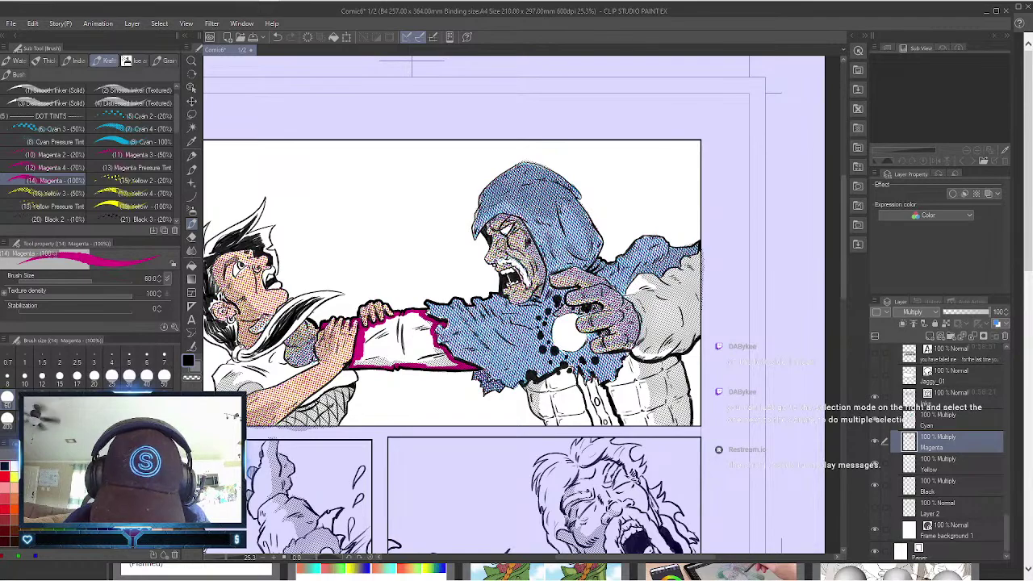
pyautogui.moveTo(386, 350)
pyautogui.mouseDown()
pyautogui.moveTo(367, 332)
pyautogui.moveTo(374, 324)
pyautogui.moveTo(385, 335)
pyautogui.moveTo(381, 318)
pyautogui.moveTo(410, 325)
pyautogui.moveTo(391, 326)
pyautogui.moveTo(391, 338)
pyautogui.moveTo(353, 363)
pyautogui.moveTo(381, 349)
pyautogui.moveTo(375, 364)
pyautogui.moveTo(401, 359)
pyautogui.moveTo(379, 354)
pyautogui.moveTo(414, 347)
pyautogui.moveTo(409, 362)
pyautogui.moveTo(455, 362)
pyautogui.moveTo(424, 349)
pyautogui.moveTo(438, 347)
pyautogui.moveTo(400, 317)
pyautogui.mouseUp()
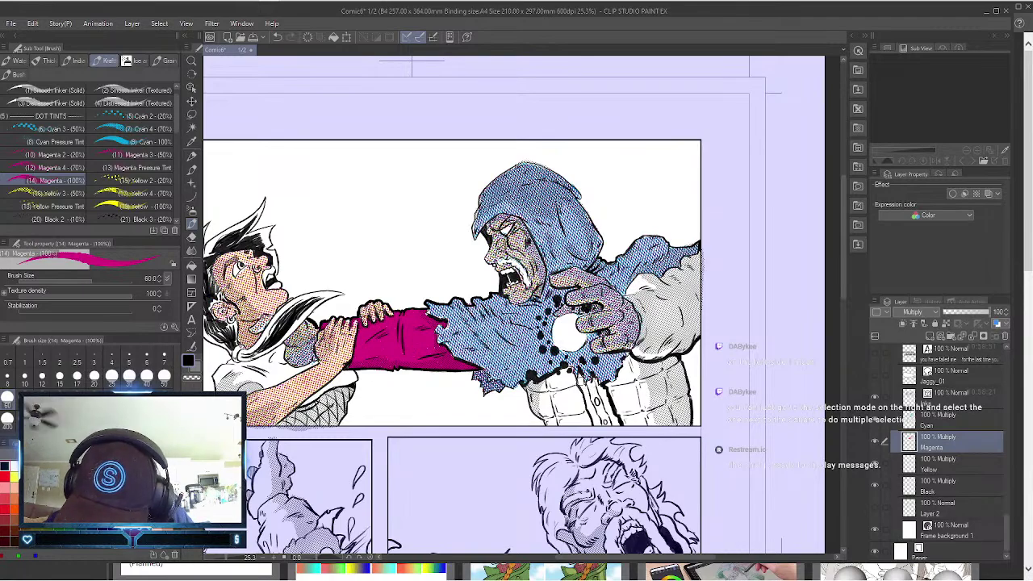
# Fill the hooded man's vertical chest strap and his far sleeve with the same solid 100% magenta.
pyautogui.moveTo(579, 377); pyautogui.dragTo(598, 422)
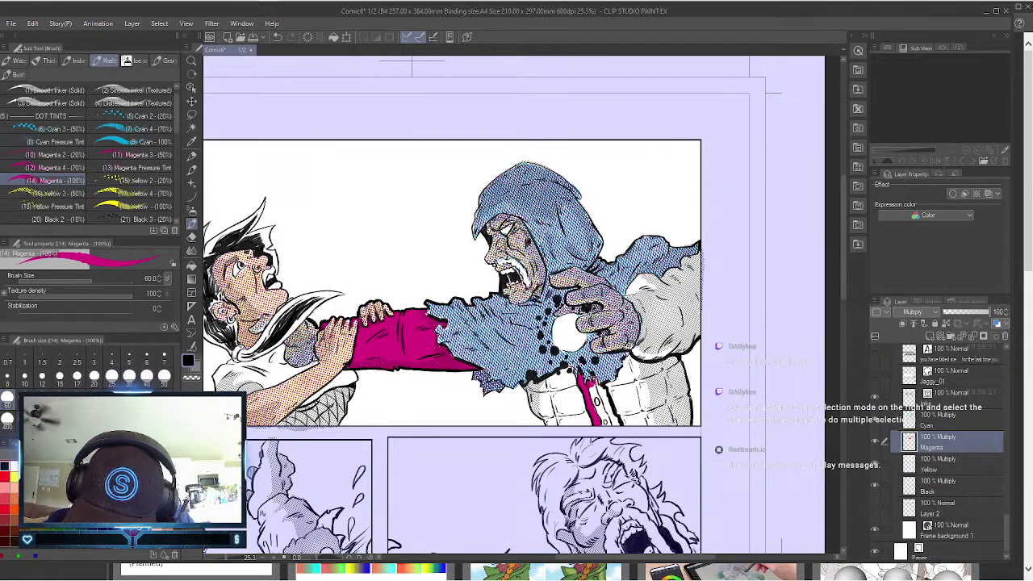
pyautogui.moveTo(592, 380)
pyautogui.mouseDown()
pyautogui.moveTo(617, 420)
pyautogui.moveTo(597, 392)
pyautogui.moveTo(606, 423)
pyautogui.mouseUp()
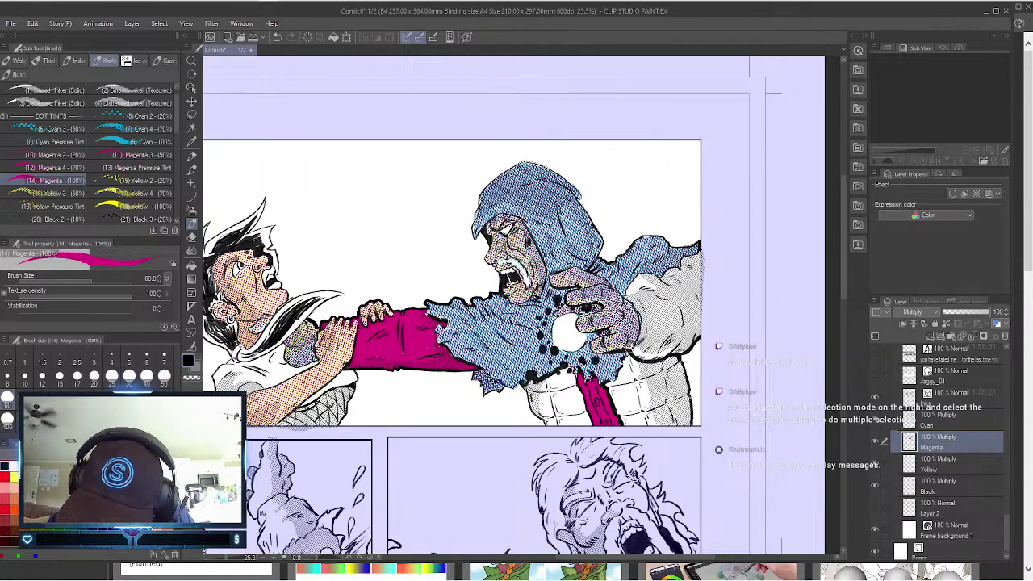
pyautogui.moveTo(626, 296); pyautogui.dragTo(642, 334)
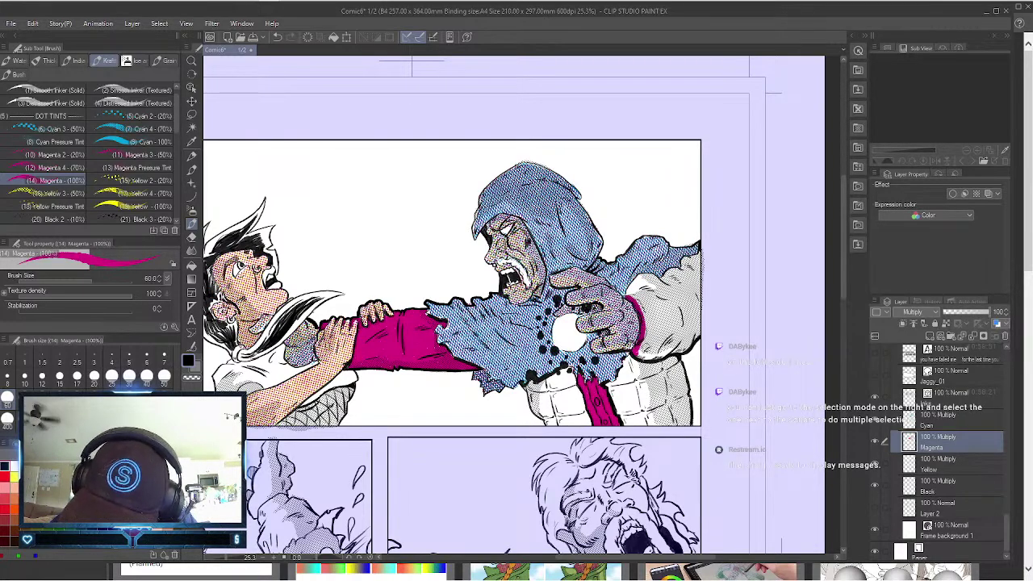
pyautogui.moveTo(637, 355)
pyautogui.mouseDown()
pyautogui.moveTo(680, 352)
pyautogui.moveTo(699, 334)
pyautogui.moveTo(699, 248)
pyautogui.moveTo(684, 261)
pyautogui.moveTo(694, 272)
pyautogui.moveTo(694, 261)
pyautogui.moveTo(636, 277)
pyautogui.moveTo(627, 296)
pyautogui.moveTo(644, 288)
pyautogui.moveTo(642, 355)
pyautogui.moveTo(694, 335)
pyautogui.moveTo(660, 323)
pyautogui.moveTo(666, 283)
pyautogui.moveTo(683, 276)
pyautogui.moveTo(684, 314)
pyautogui.moveTo(691, 278)
pyautogui.moveTo(696, 319)
pyautogui.mouseUp()
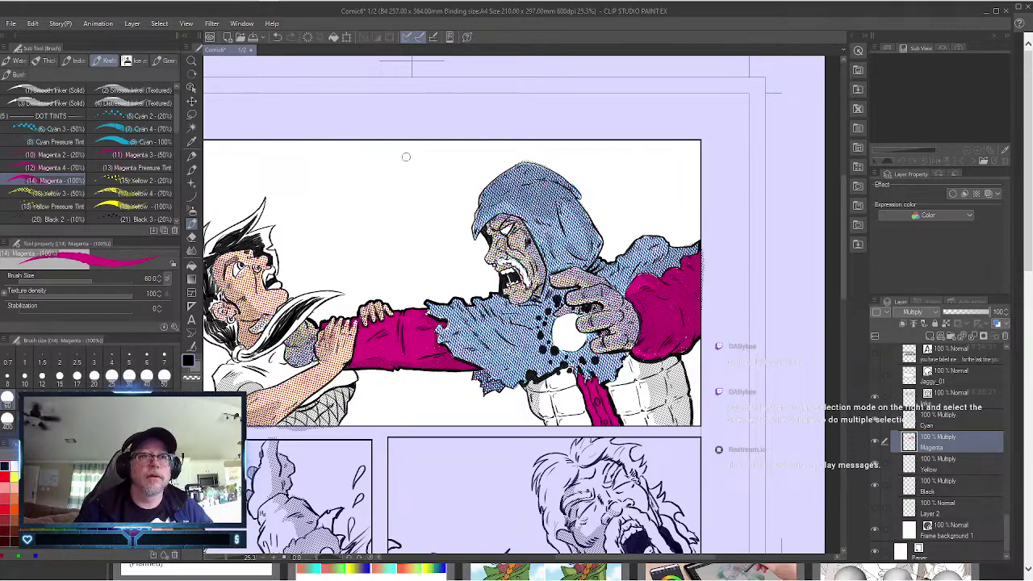
# On the Yellow layer, cover the magenta sleeves and chest strap with the Yellow 3 - (50%) dot tint at size 150.
pyautogui.scroll(-1, 497, 161)
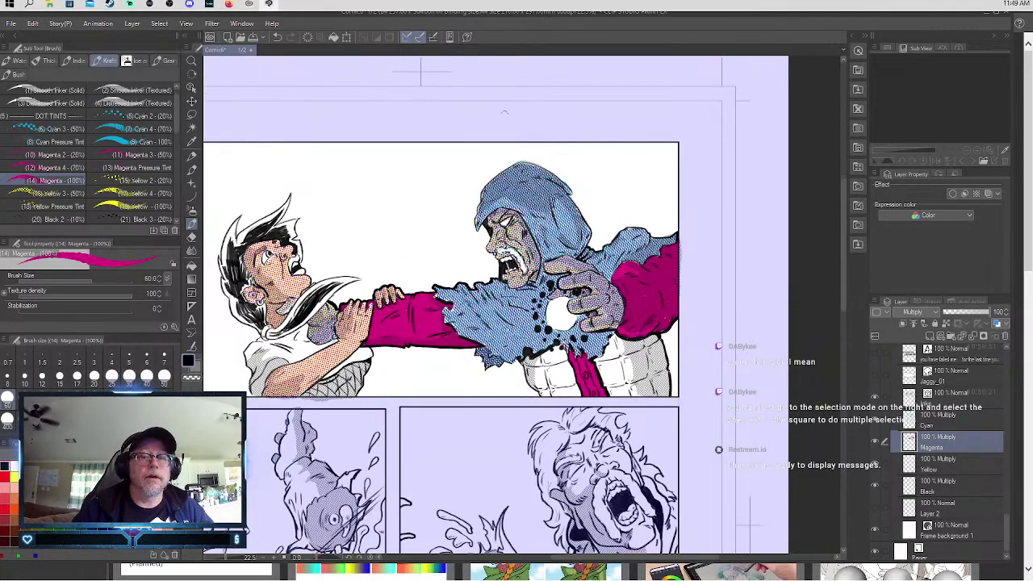
pyautogui.scroll(1, 513, 115)
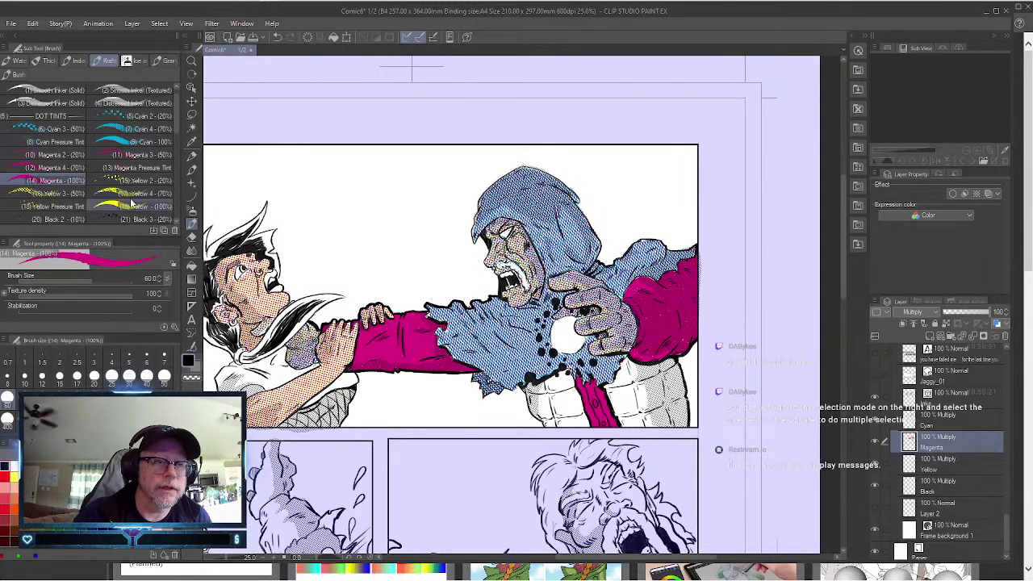
pyautogui.click(148, 180)
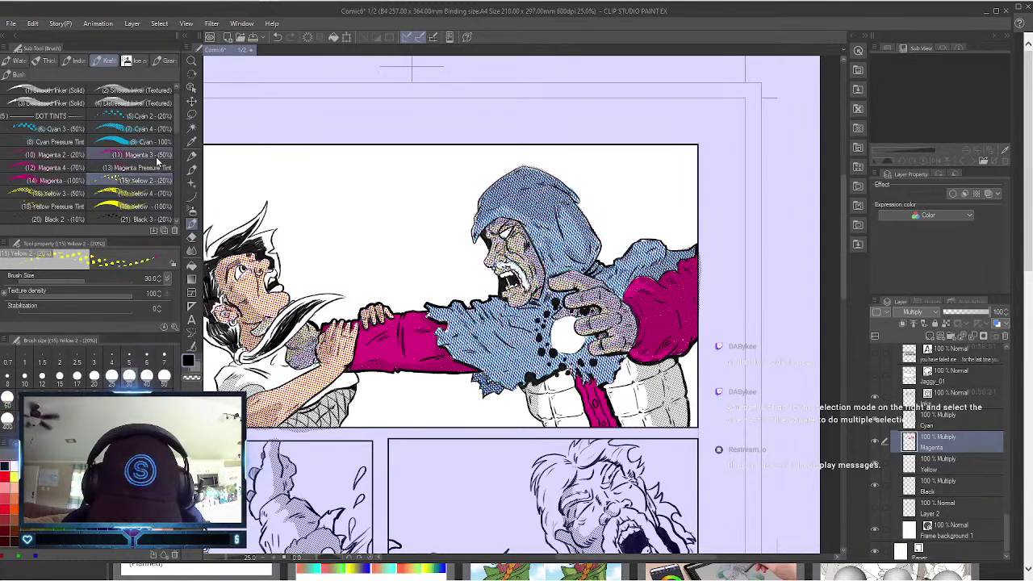
pyautogui.click(955, 461)
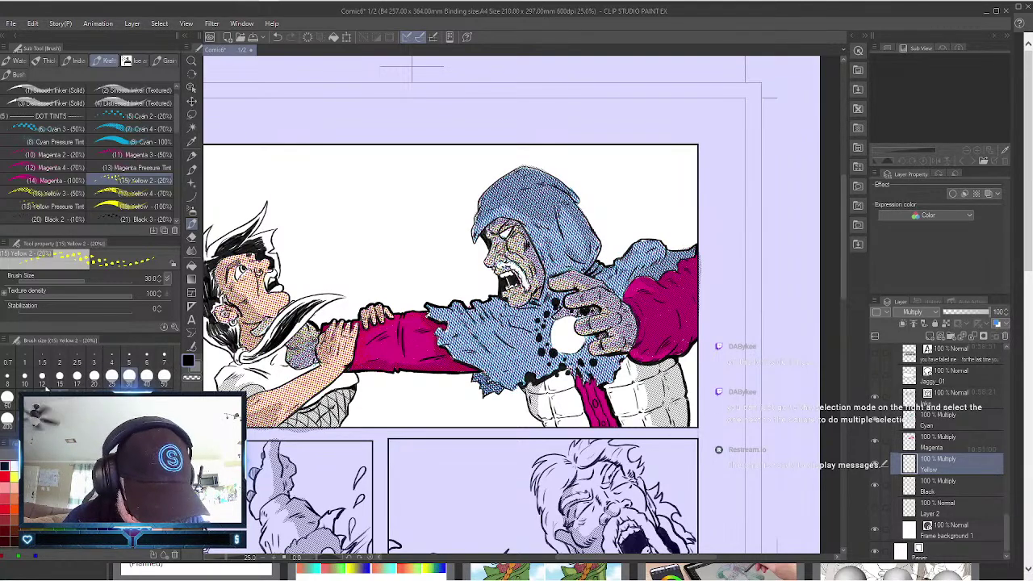
pyautogui.click(8, 397)
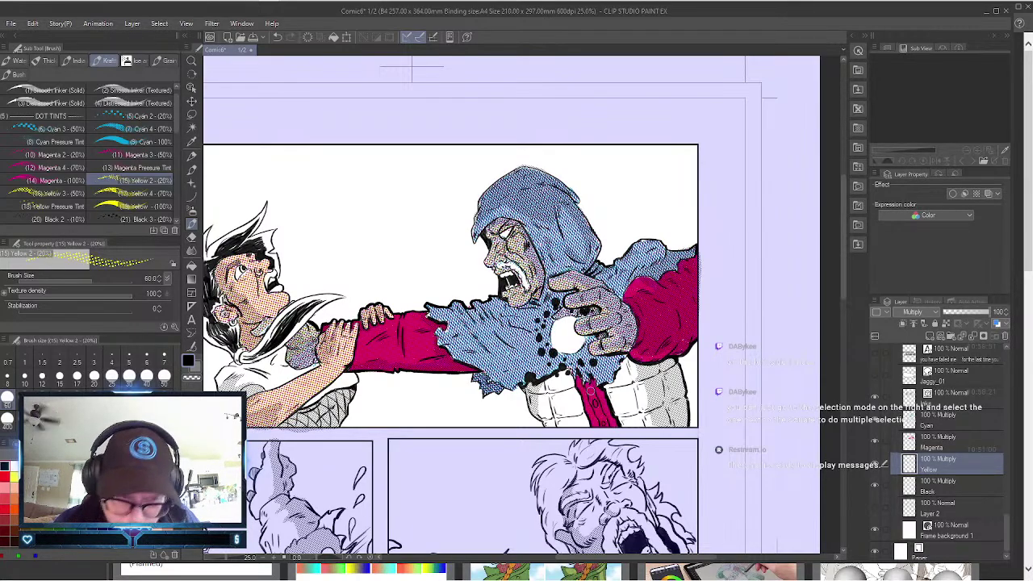
pyautogui.click(142, 154)
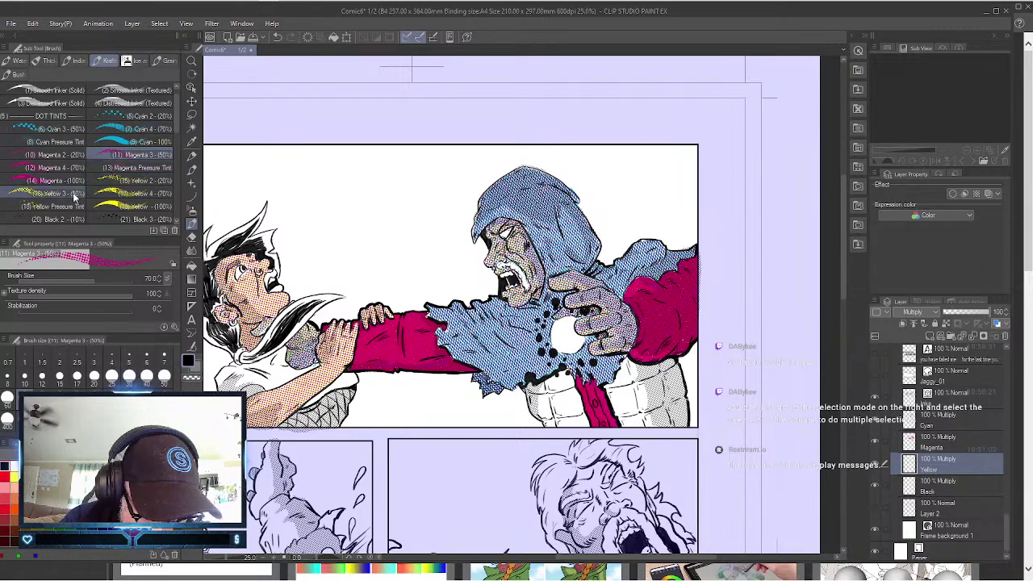
pyautogui.click(44, 193)
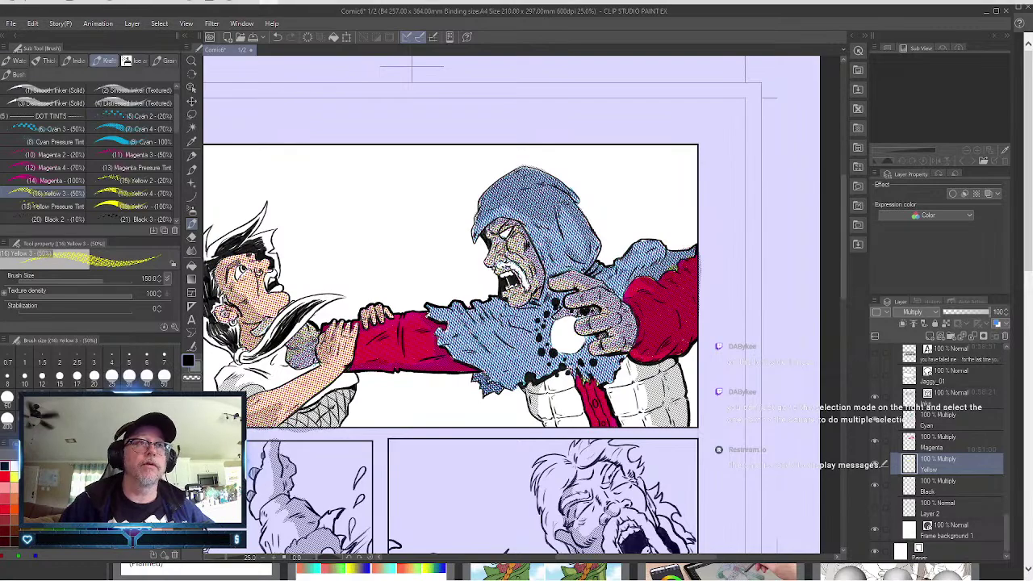
pyautogui.moveTo(269, 2)
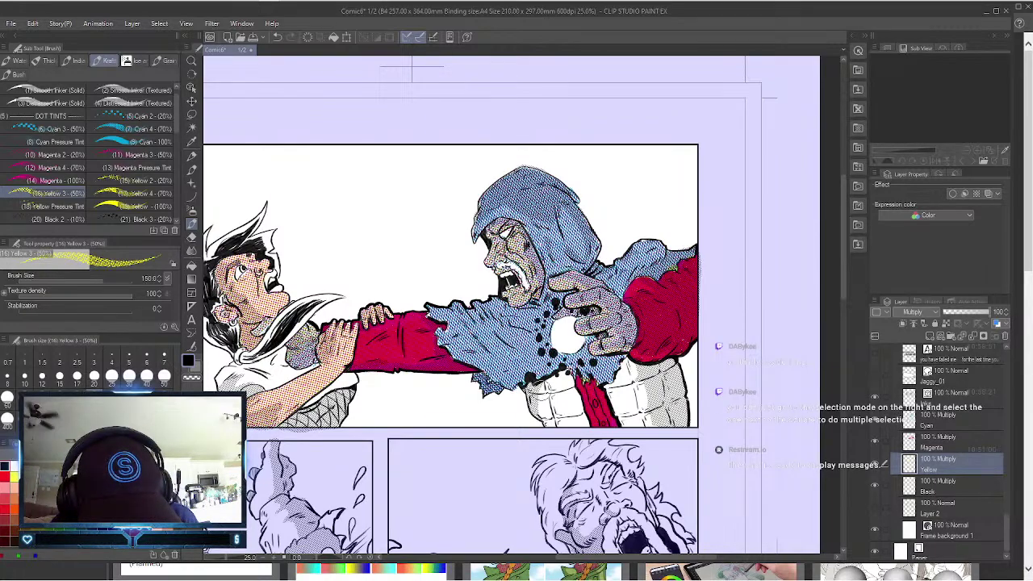
# Colour the hooded man's quilted vest orange using Yellow 3 - (50%) dots and Magenta 3 - (50%) dots on their matching layers.
pyautogui.moveTo(541, 392)
pyautogui.mouseDown()
pyautogui.moveTo(546, 426)
pyautogui.moveTo(541, 406)
pyautogui.moveTo(567, 413)
pyautogui.moveTo(575, 392)
pyautogui.moveTo(580, 425)
pyautogui.moveTo(570, 424)
pyautogui.moveTo(552, 386)
pyautogui.mouseUp()
pyautogui.moveTo(601, 342)
pyautogui.mouseDown()
pyautogui.moveTo(623, 375)
pyautogui.moveTo(612, 385)
pyautogui.moveTo(623, 410)
pyautogui.moveTo(625, 360)
pyautogui.moveTo(646, 371)
pyautogui.moveTo(671, 365)
pyautogui.moveTo(685, 424)
pyautogui.moveTo(623, 416)
pyautogui.moveTo(665, 373)
pyautogui.mouseUp()
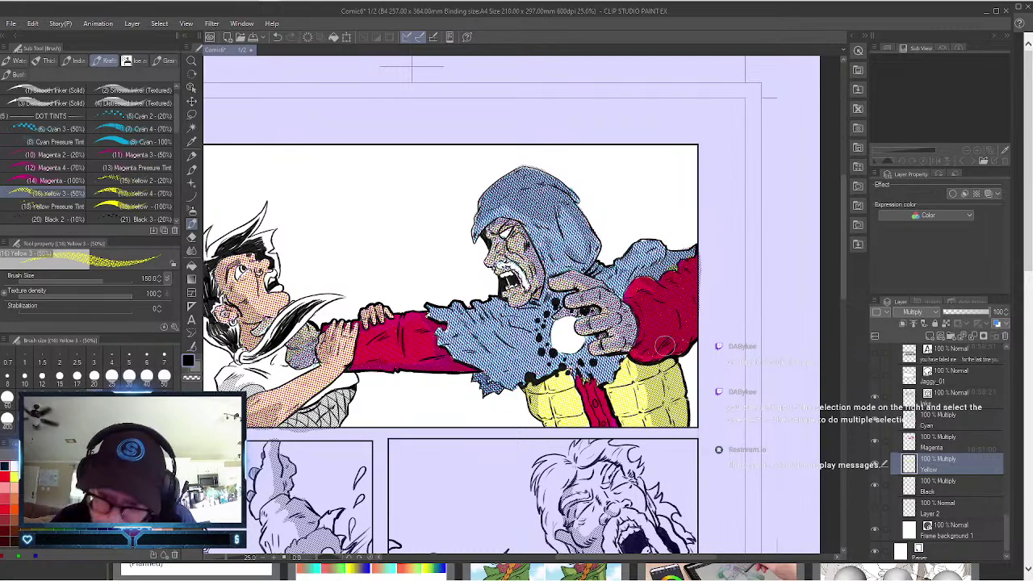
pyautogui.click(965, 439)
pyautogui.click(138, 154)
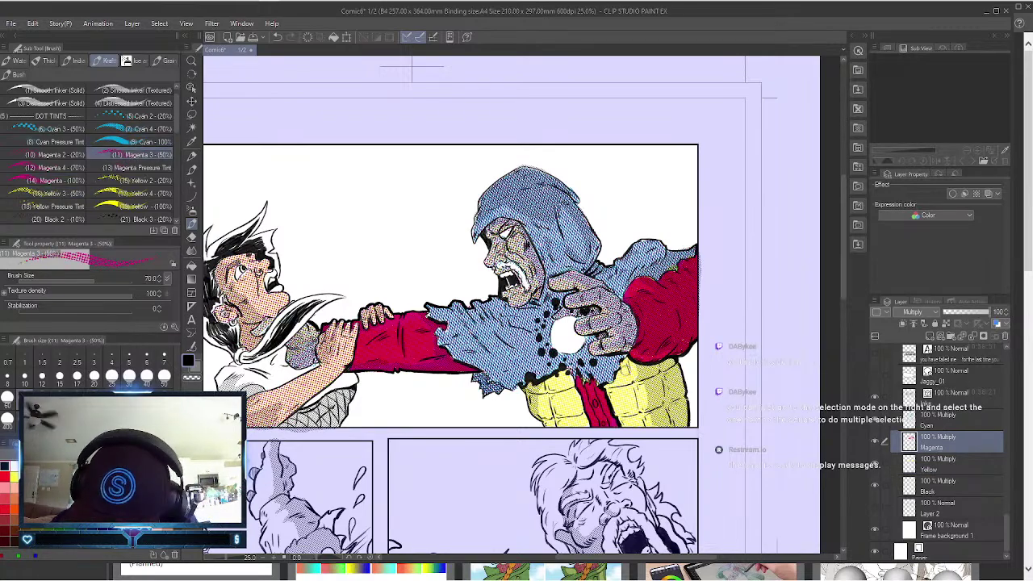
pyautogui.moveTo(620, 367)
pyautogui.mouseDown()
pyautogui.moveTo(631, 359)
pyautogui.moveTo(608, 386)
pyautogui.moveTo(614, 401)
pyautogui.moveTo(640, 390)
pyautogui.moveTo(643, 420)
pyautogui.moveTo(625, 423)
pyautogui.moveTo(618, 411)
pyautogui.moveTo(645, 421)
pyautogui.moveTo(650, 369)
pyautogui.moveTo(673, 363)
pyautogui.moveTo(685, 418)
pyautogui.moveTo(658, 370)
pyautogui.moveTo(657, 424)
pyautogui.moveTo(663, 397)
pyautogui.moveTo(677, 415)
pyautogui.moveTo(629, 426)
pyautogui.mouseUp()
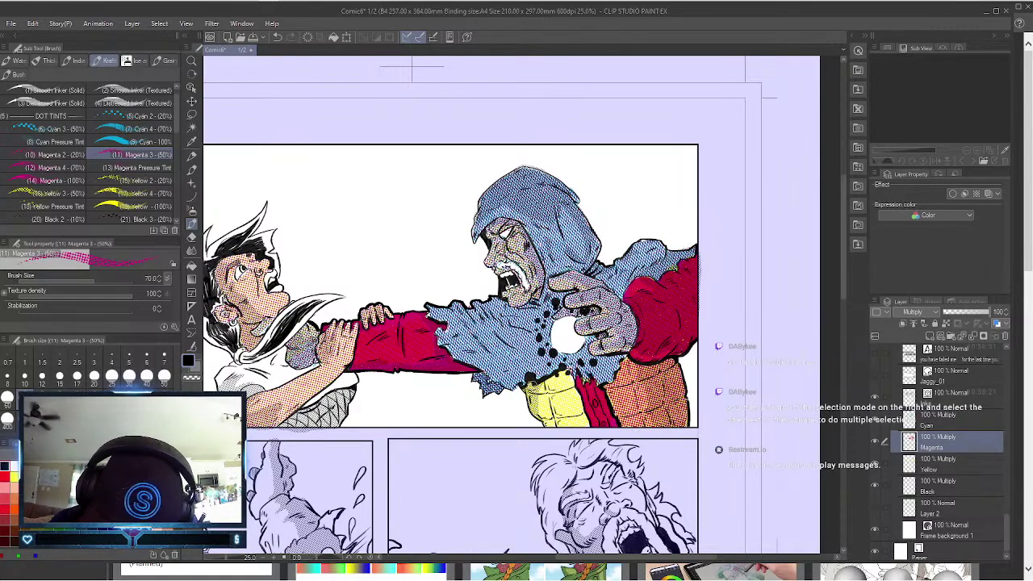
pyautogui.moveTo(530, 384)
pyautogui.mouseDown()
pyautogui.moveTo(541, 401)
pyautogui.moveTo(565, 368)
pyautogui.moveTo(568, 389)
pyautogui.moveTo(543, 415)
pyautogui.moveTo(534, 408)
pyautogui.moveTo(551, 424)
pyautogui.moveTo(571, 401)
pyautogui.moveTo(582, 426)
pyautogui.moveTo(569, 420)
pyautogui.mouseUp()
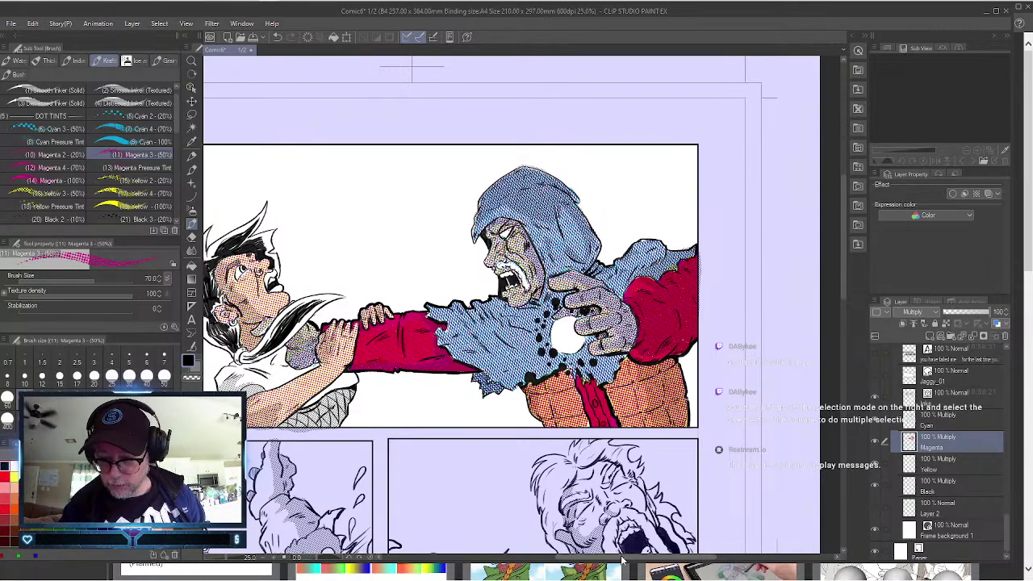
# On the Magenta layer, tint the shoulder and sleeve of the ponytailed fighter's shirt with the Magenta 3 - (50%) line tint at size 30.
pyautogui.moveTo(614, 557); pyautogui.dragTo(572, 557)
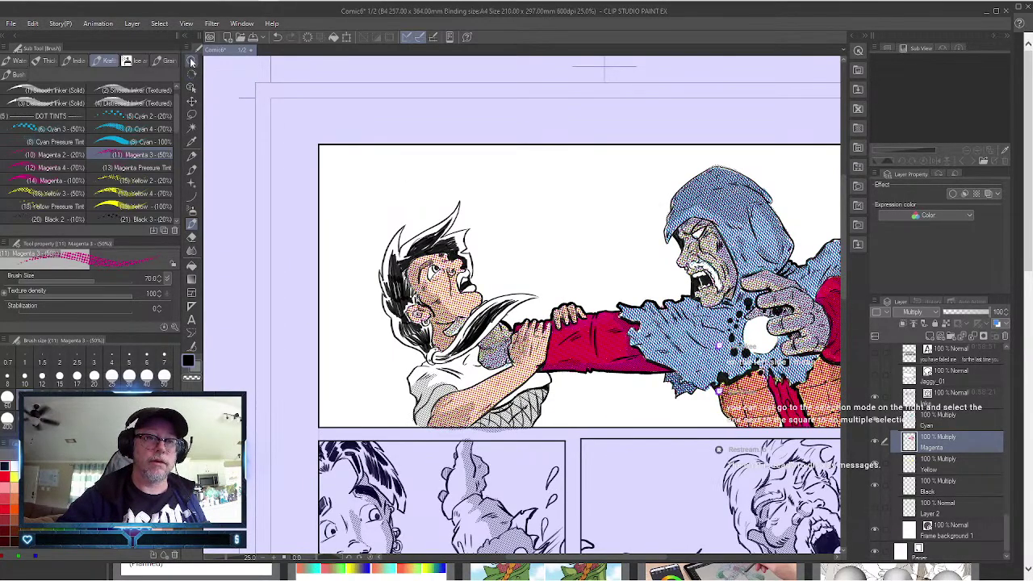
pyautogui.click(191, 62)
pyautogui.moveTo(469, 262); pyautogui.dragTo(509, 263)
pyautogui.click(502, 298)
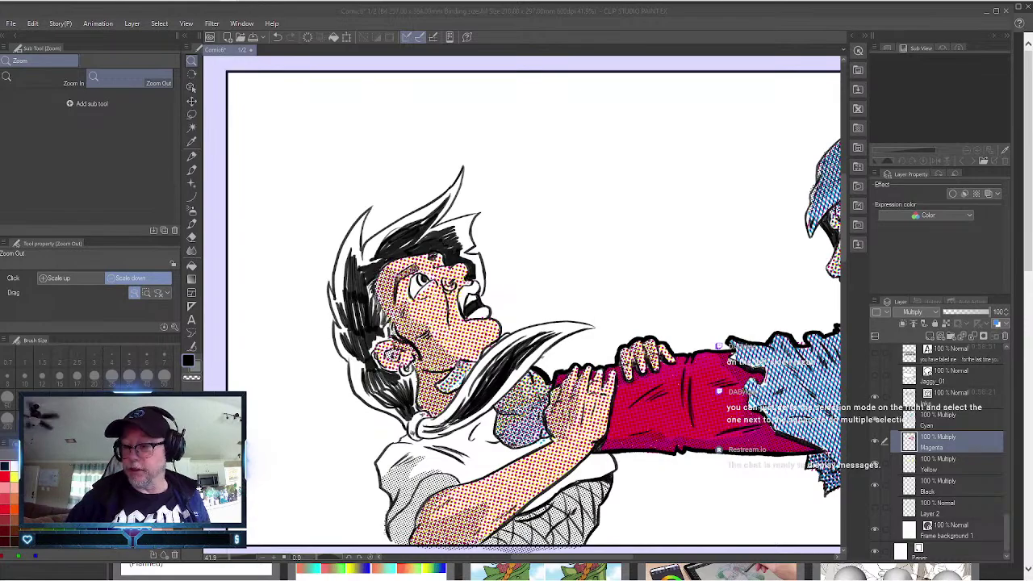
pyautogui.click(192, 224)
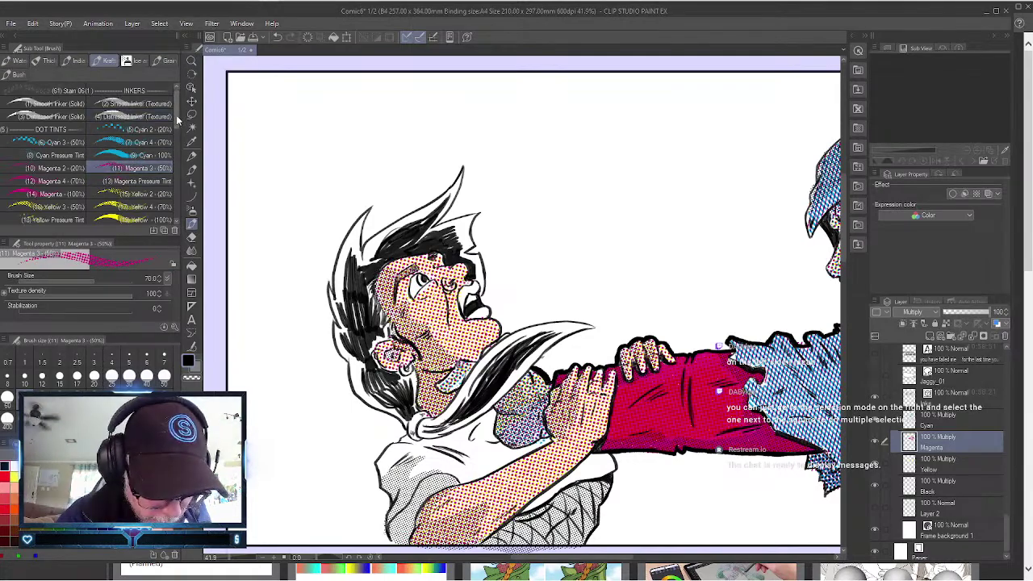
pyautogui.scroll(-5, 178, 129)
pyautogui.scroll(-5, 177, 142)
pyautogui.click(141, 146)
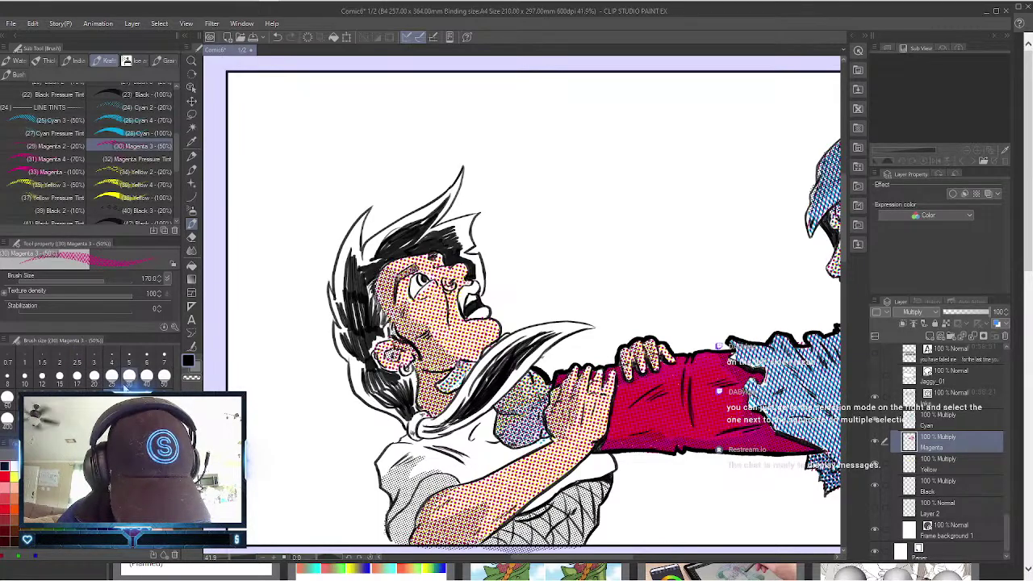
pyautogui.click(128, 377)
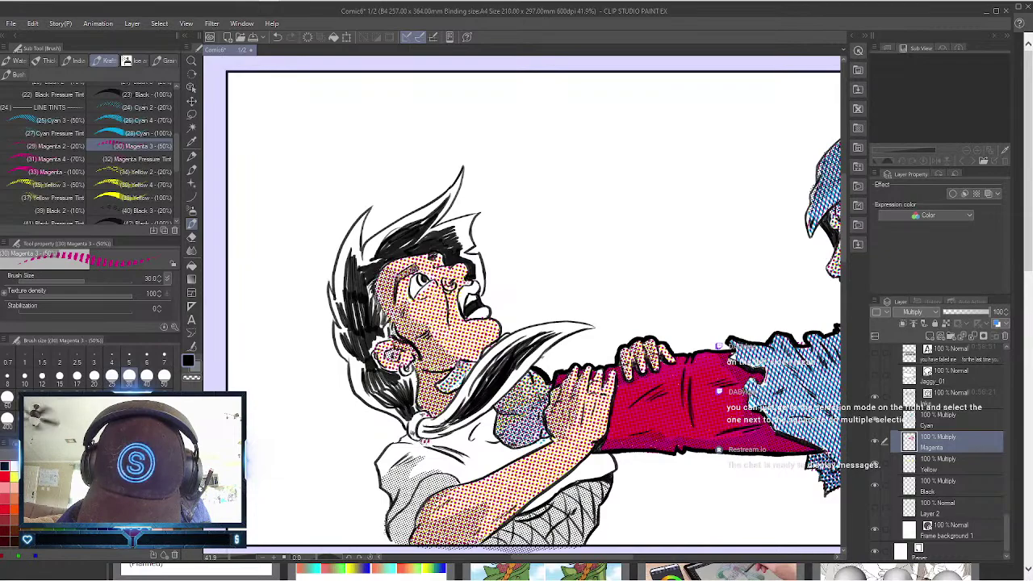
pyautogui.moveTo(420, 441)
pyautogui.mouseDown()
pyautogui.moveTo(493, 412)
pyautogui.moveTo(490, 440)
pyautogui.moveTo(502, 452)
pyautogui.moveTo(544, 439)
pyautogui.moveTo(441, 488)
pyautogui.moveTo(409, 529)
pyautogui.moveTo(386, 508)
pyautogui.moveTo(377, 458)
pyautogui.moveTo(389, 444)
pyautogui.moveTo(416, 444)
pyautogui.moveTo(384, 470)
pyautogui.mouseUp()
pyautogui.moveTo(413, 449); pyautogui.dragTo(409, 494)
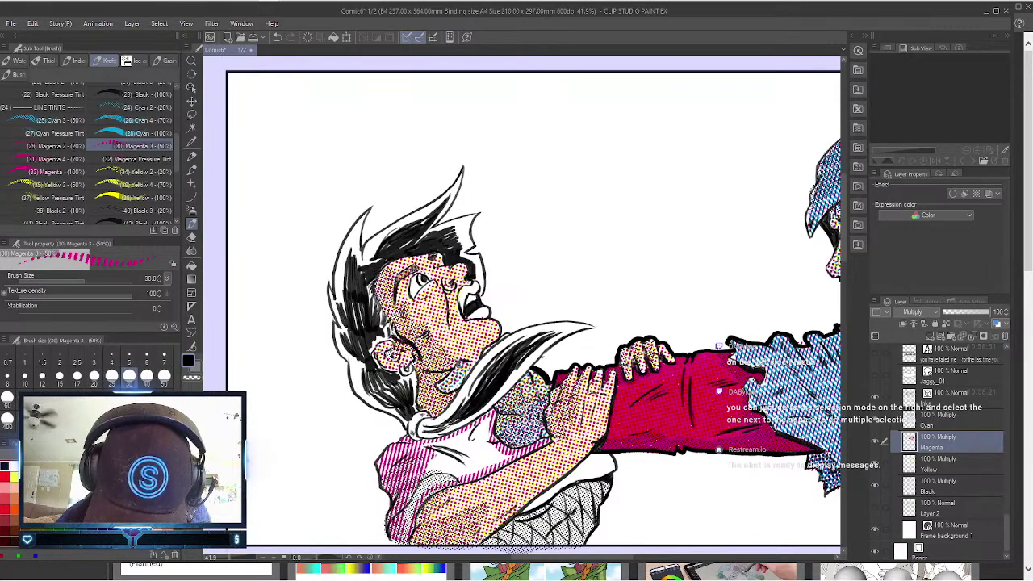
# Cover the rest of the ponytailed fighter's shirt, across the chest and below the forearm, with the same 50% magenta line tint.
pyautogui.moveTo(493, 462); pyautogui.dragTo(420, 484)
pyautogui.moveTo(470, 440)
pyautogui.mouseDown()
pyautogui.moveTo(423, 476)
pyautogui.moveTo(426, 460)
pyautogui.mouseUp()
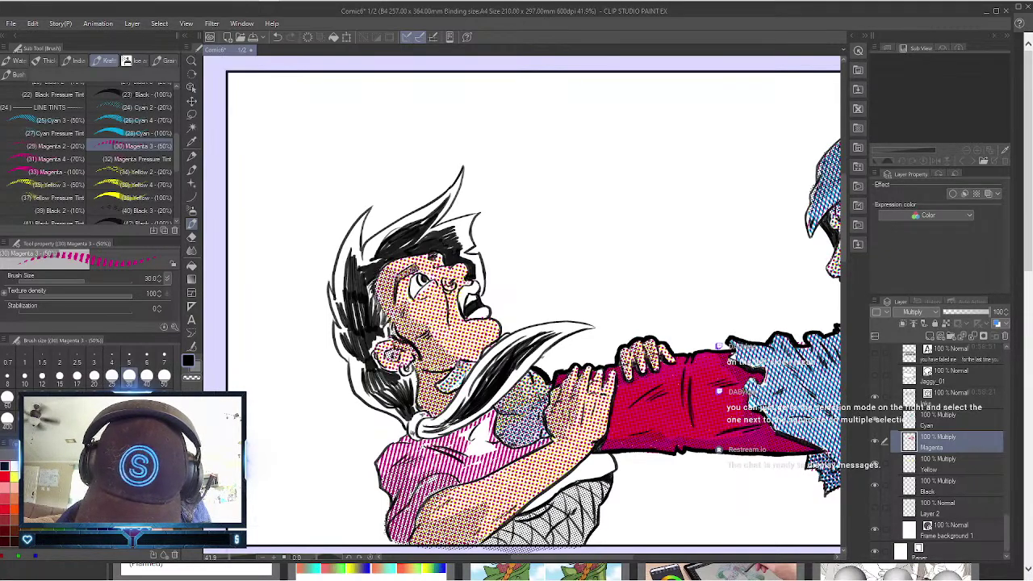
pyautogui.moveTo(487, 424)
pyautogui.mouseDown()
pyautogui.moveTo(456, 439)
pyautogui.moveTo(473, 455)
pyautogui.mouseUp()
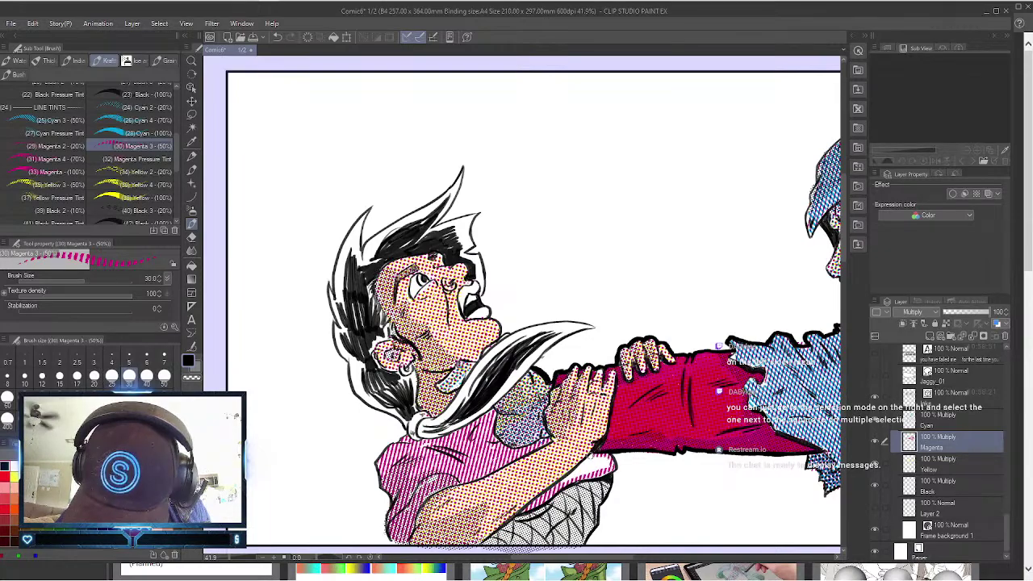
pyautogui.moveTo(601, 454); pyautogui.dragTo(573, 478)
pyautogui.moveTo(607, 455); pyautogui.dragTo(577, 477)
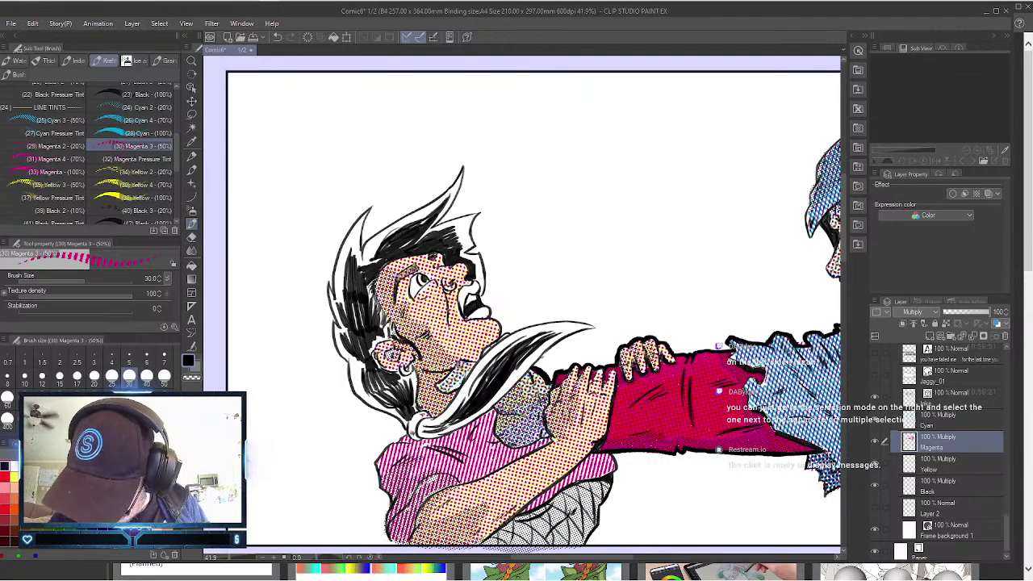
# On the Magenta layer, fill the ponytailed fighter's hair around the head with the Magenta 3 - (50%) dot tint at size 70.
pyautogui.scroll(-5, 846, 249)
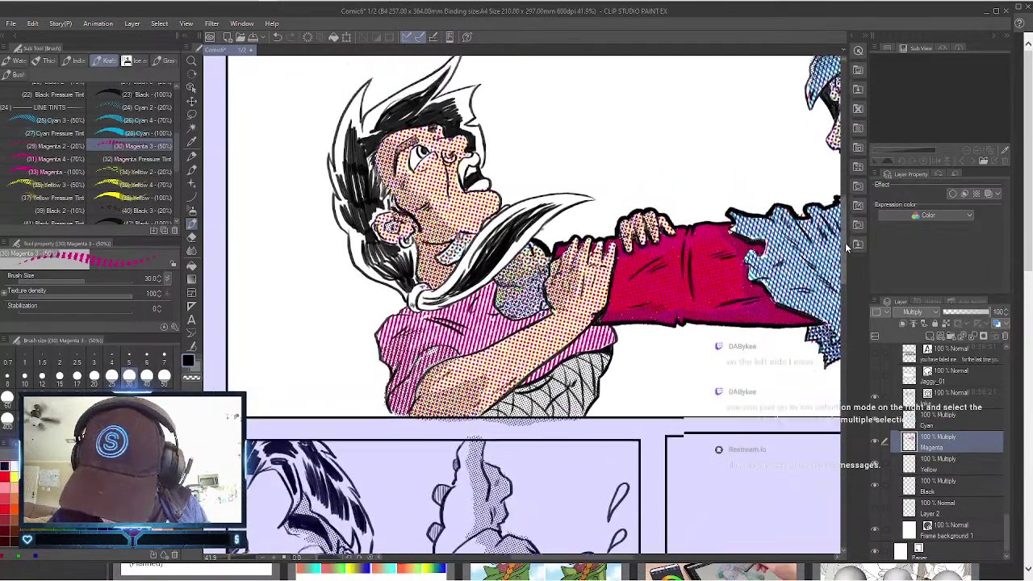
pyautogui.scroll(4, 845, 248)
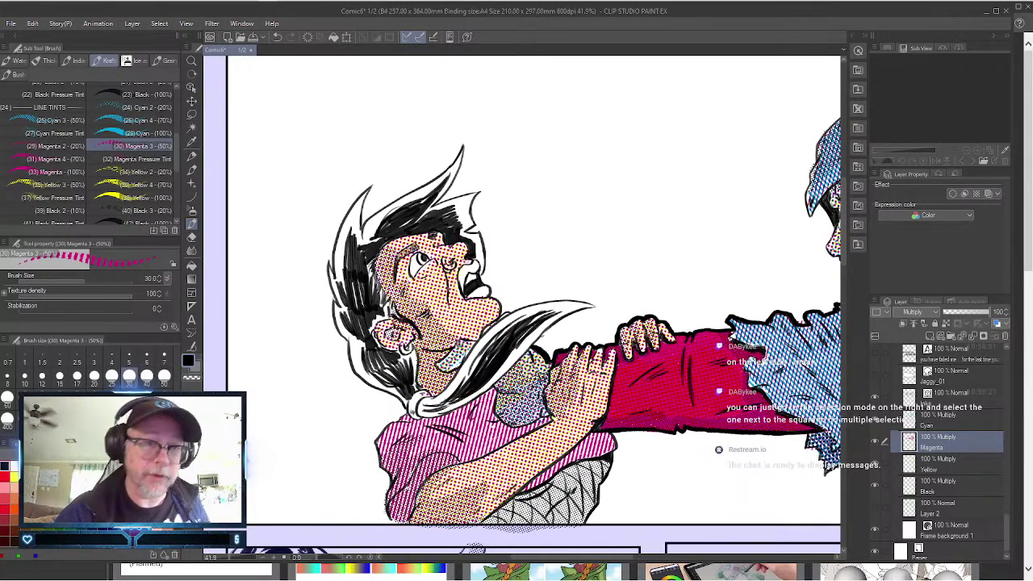
pyautogui.scroll(3, 173, 137)
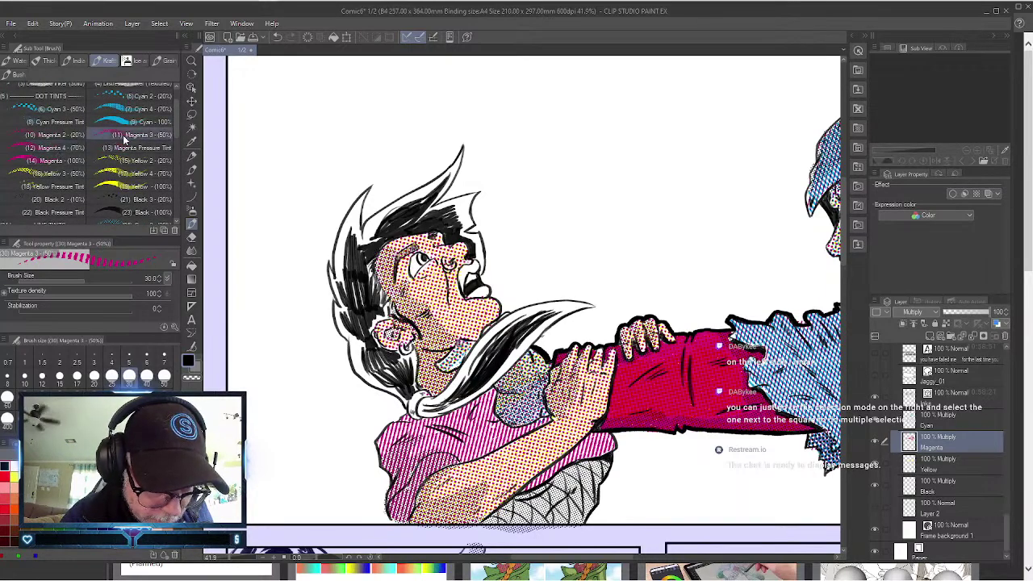
pyautogui.click(132, 136)
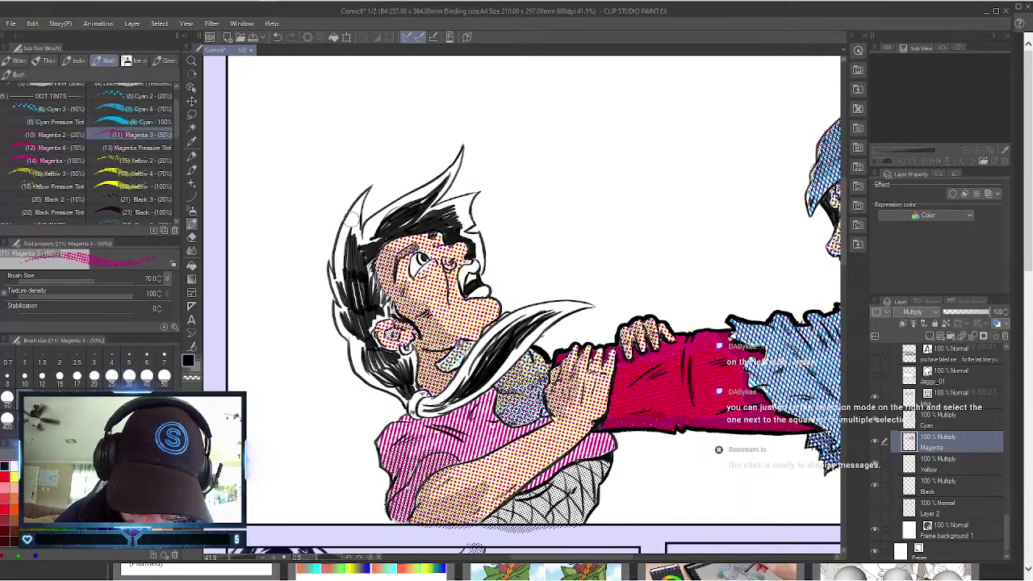
pyautogui.moveTo(351, 221)
pyautogui.mouseDown()
pyautogui.moveTo(365, 192)
pyautogui.moveTo(342, 242)
pyautogui.moveTo(341, 281)
pyautogui.moveTo(329, 273)
pyautogui.moveTo(334, 305)
pyautogui.moveTo(346, 336)
pyautogui.moveTo(409, 404)
pyautogui.moveTo(406, 367)
pyautogui.moveTo(397, 380)
pyautogui.moveTo(372, 365)
pyautogui.moveTo(370, 284)
pyautogui.moveTo(366, 271)
pyautogui.moveTo(366, 307)
pyautogui.moveTo(357, 311)
pyautogui.moveTo(348, 260)
pyautogui.moveTo(371, 279)
pyautogui.moveTo(359, 313)
pyautogui.moveTo(359, 238)
pyautogui.moveTo(355, 257)
pyautogui.moveTo(399, 218)
pyautogui.moveTo(374, 224)
pyautogui.moveTo(437, 173)
pyautogui.moveTo(445, 172)
pyautogui.moveTo(418, 194)
pyautogui.moveTo(446, 177)
pyautogui.moveTo(427, 211)
pyautogui.moveTo(456, 202)
pyautogui.moveTo(468, 217)
pyautogui.moveTo(449, 221)
pyautogui.moveTo(474, 241)
pyautogui.moveTo(481, 265)
pyautogui.moveTo(476, 226)
pyautogui.mouseUp()
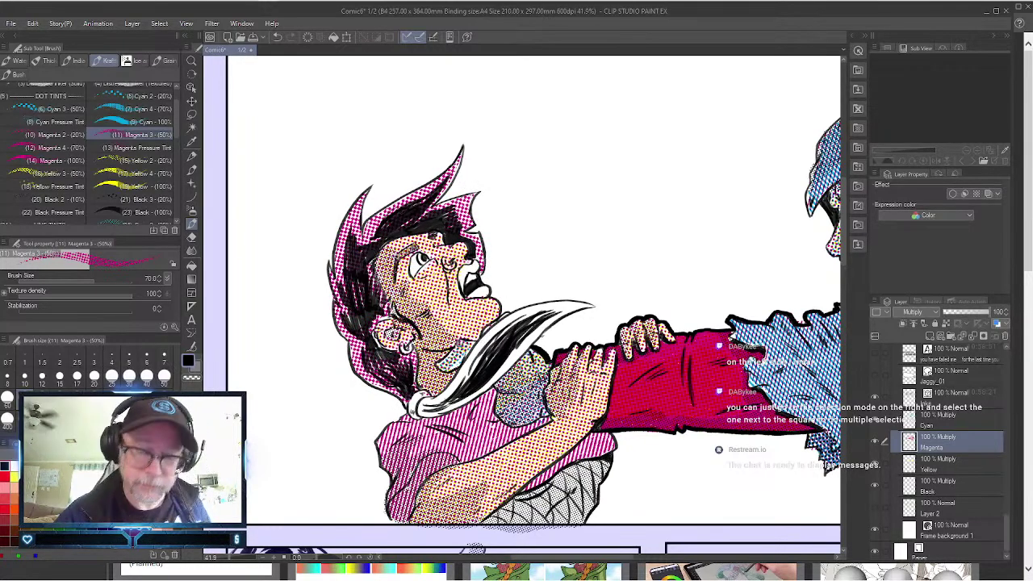
# Cover the hair and ponytail with Cyan 4 - (70%) dots at size 80 on Cyan, and the ponytail with Magenta 3 - (50%) dots on Magenta.
pyautogui.click(966, 420)
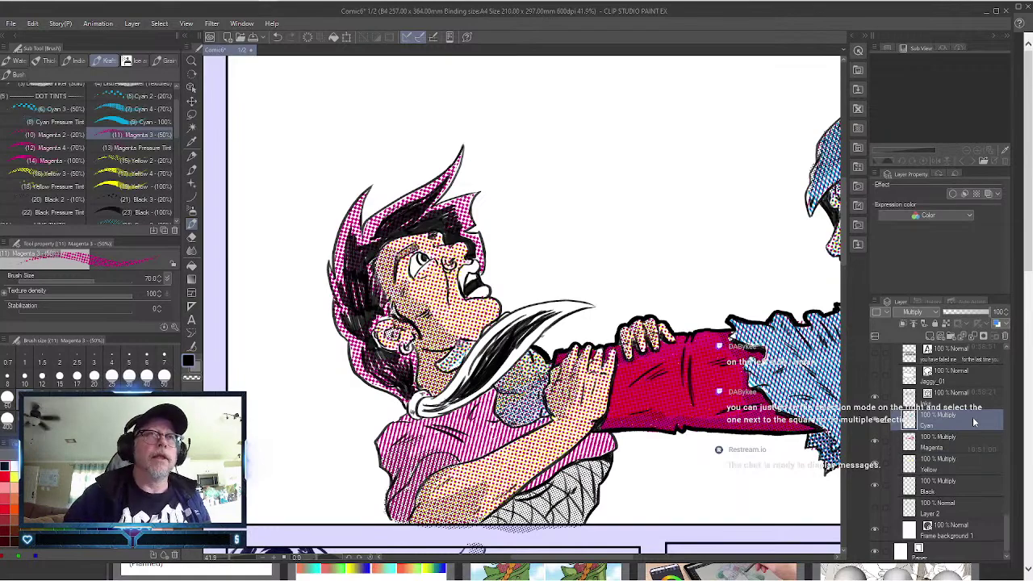
pyautogui.click(150, 108)
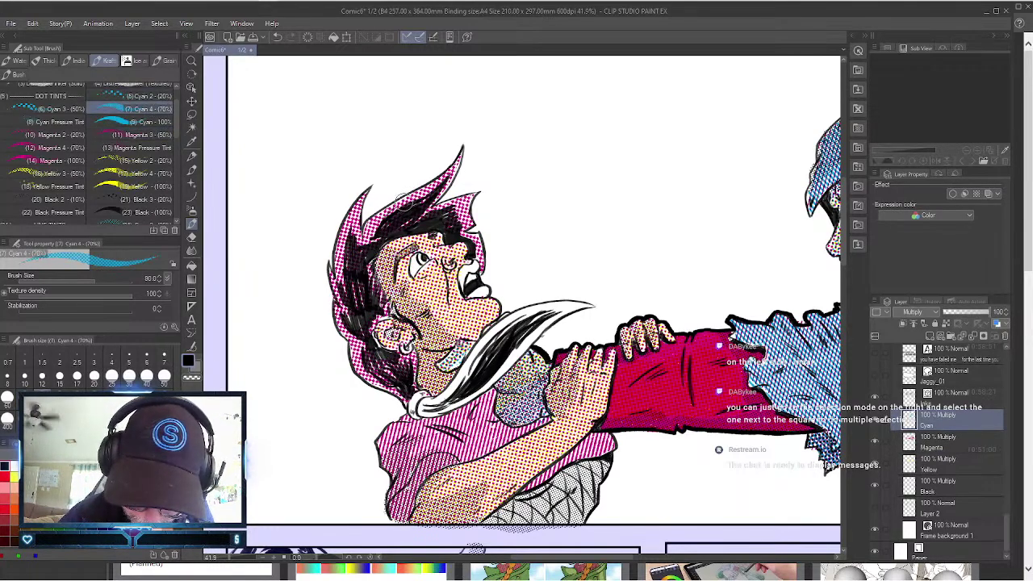
pyautogui.moveTo(381, 211)
pyautogui.mouseDown()
pyautogui.moveTo(459, 152)
pyautogui.moveTo(423, 208)
pyautogui.moveTo(383, 234)
pyautogui.moveTo(472, 196)
pyautogui.moveTo(450, 226)
pyautogui.moveTo(424, 224)
pyautogui.moveTo(437, 215)
pyautogui.moveTo(402, 226)
pyautogui.moveTo(419, 216)
pyautogui.moveTo(359, 253)
pyautogui.moveTo(385, 309)
pyautogui.moveTo(369, 337)
pyautogui.moveTo(411, 355)
pyautogui.moveTo(413, 389)
pyautogui.moveTo(404, 397)
pyautogui.moveTo(359, 367)
pyautogui.moveTo(355, 349)
pyautogui.moveTo(395, 376)
pyautogui.moveTo(405, 343)
pyautogui.mouseUp()
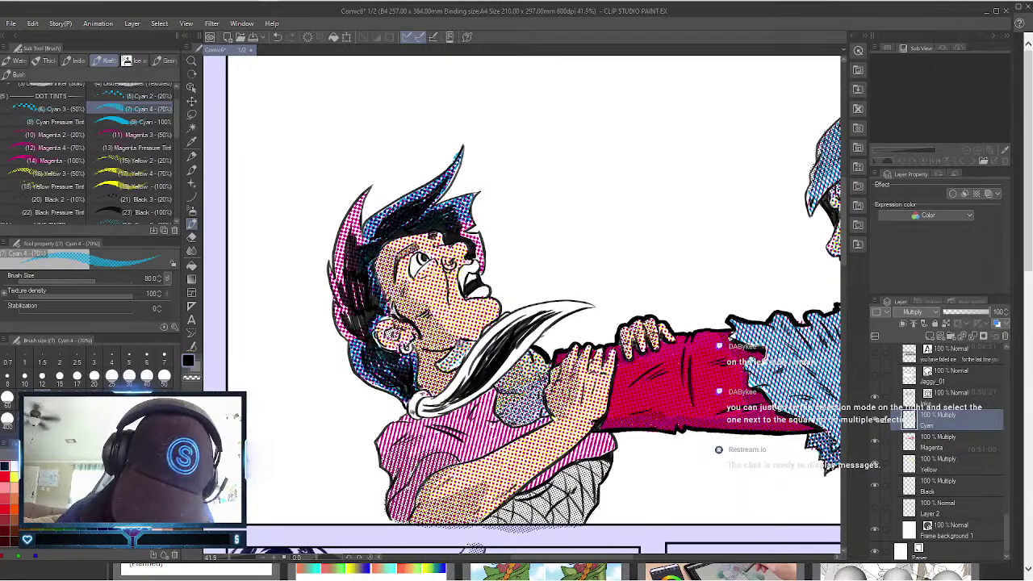
pyautogui.moveTo(420, 404)
pyautogui.mouseDown()
pyautogui.moveTo(468, 395)
pyautogui.moveTo(586, 305)
pyautogui.moveTo(516, 319)
pyautogui.moveTo(466, 365)
pyautogui.mouseUp()
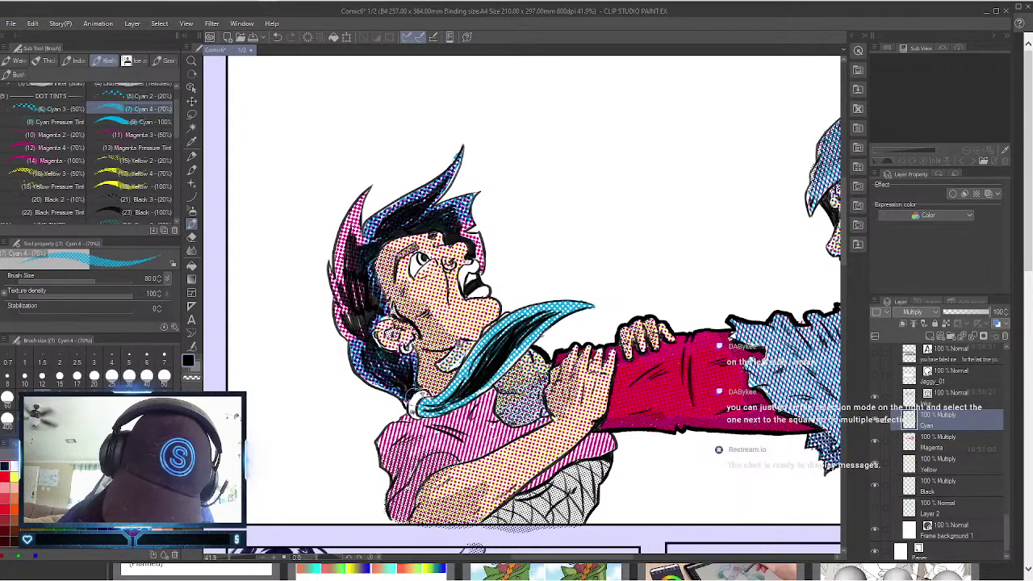
pyautogui.moveTo(352, 313)
pyautogui.mouseDown()
pyautogui.moveTo(348, 331)
pyautogui.moveTo(334, 279)
pyautogui.moveTo(343, 305)
pyautogui.moveTo(351, 212)
pyautogui.moveTo(355, 240)
pyautogui.mouseUp()
pyautogui.moveTo(462, 223)
pyautogui.mouseDown()
pyautogui.moveTo(481, 268)
pyautogui.moveTo(480, 218)
pyautogui.mouseUp()
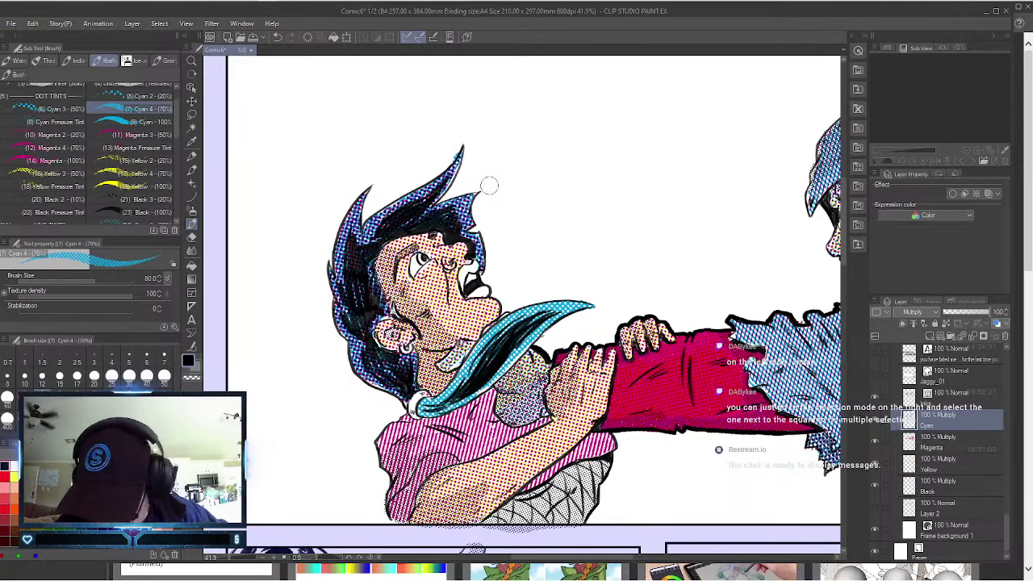
pyautogui.click(952, 439)
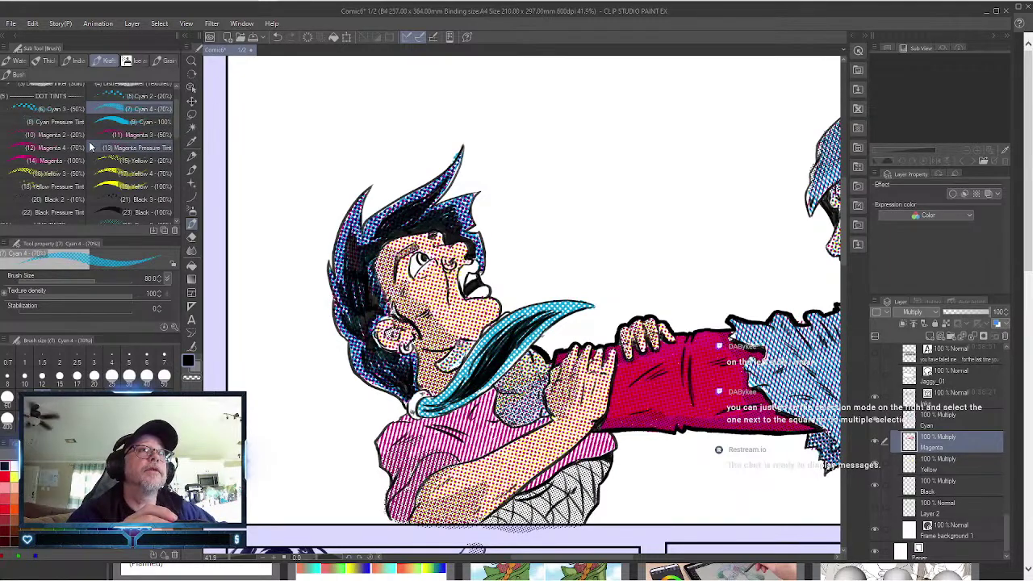
pyautogui.click(154, 135)
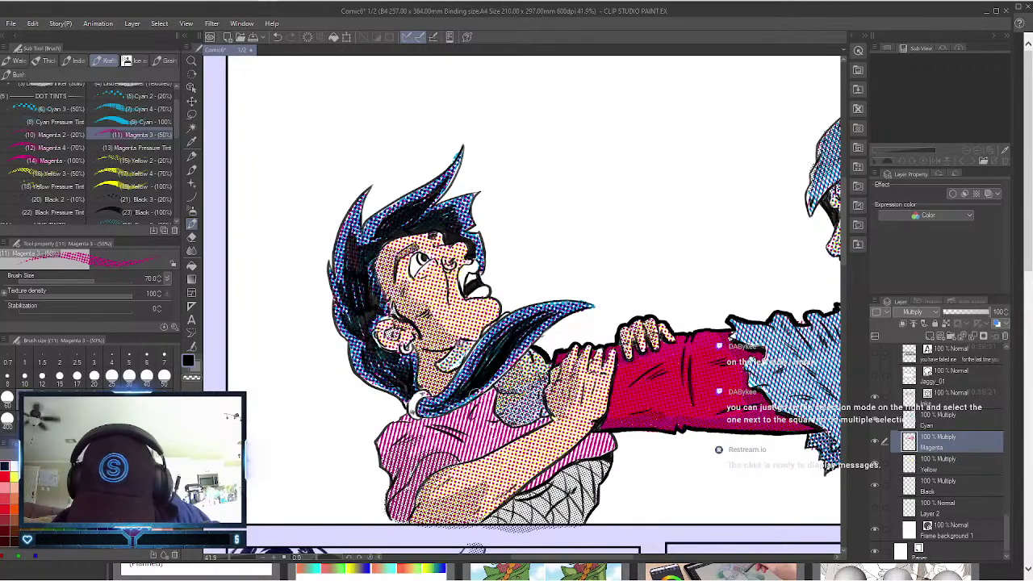
# On the Cyan layer, cover the ponytailed fighter's whole shirt with the Cyan 3 - (50%) line tint at size 70.
pyautogui.scroll(-3, 159, 163)
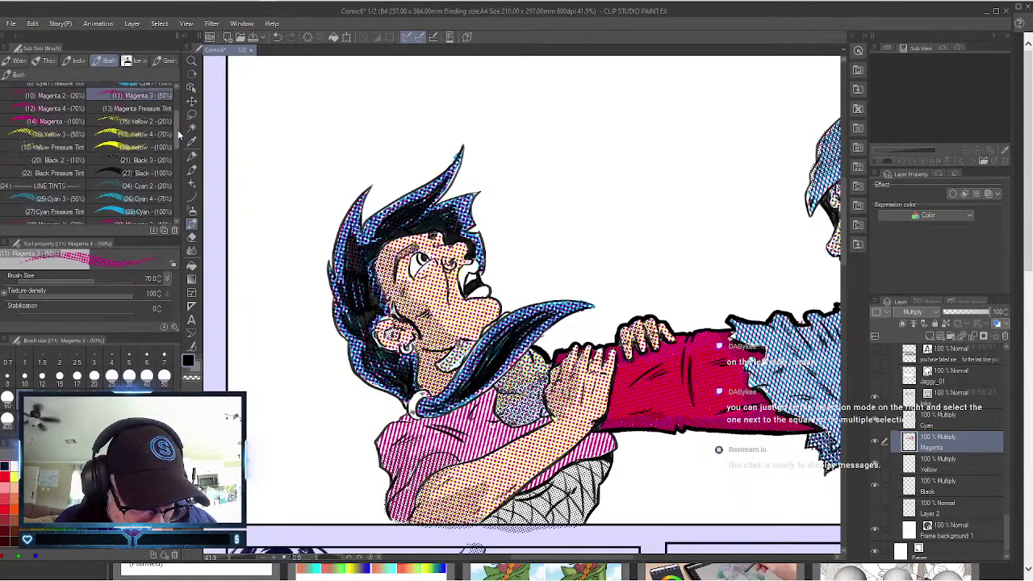
pyautogui.click(77, 146)
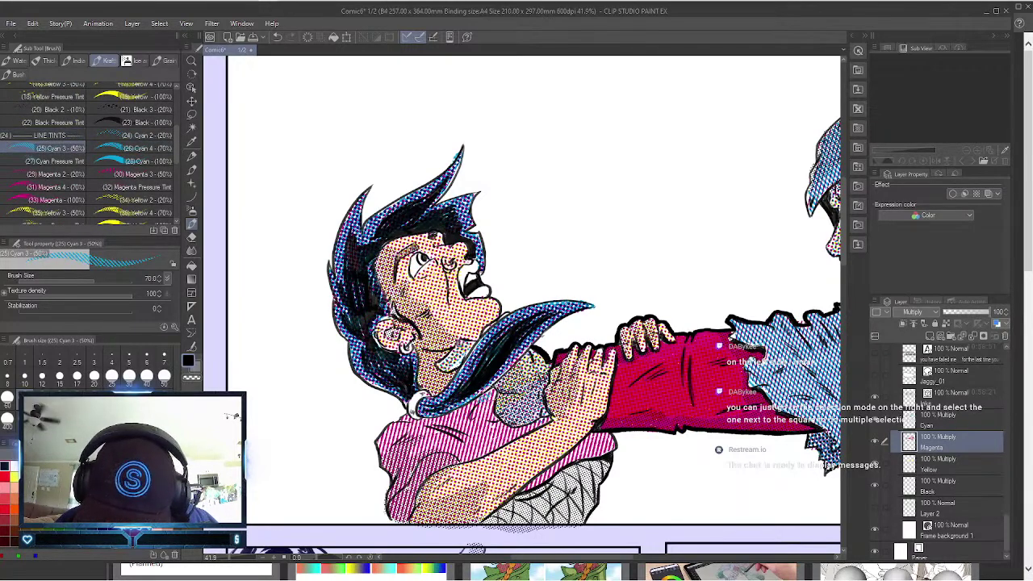
pyautogui.moveTo(491, 390)
pyautogui.mouseDown()
pyautogui.moveTo(472, 409)
pyautogui.moveTo(484, 405)
pyautogui.moveTo(491, 399)
pyautogui.moveTo(440, 416)
pyautogui.mouseUp()
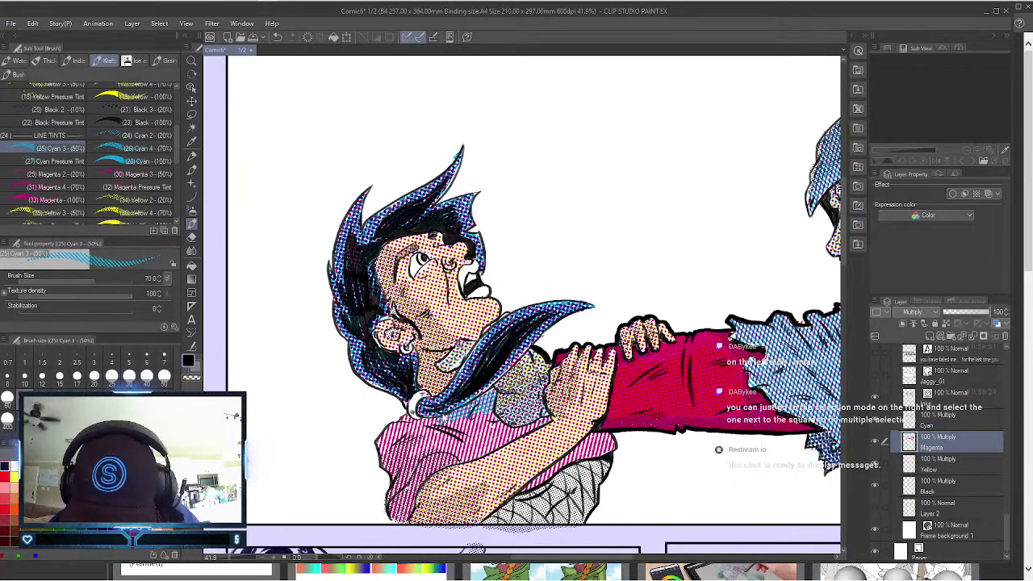
pyautogui.hotkey('ctrl', 'z')
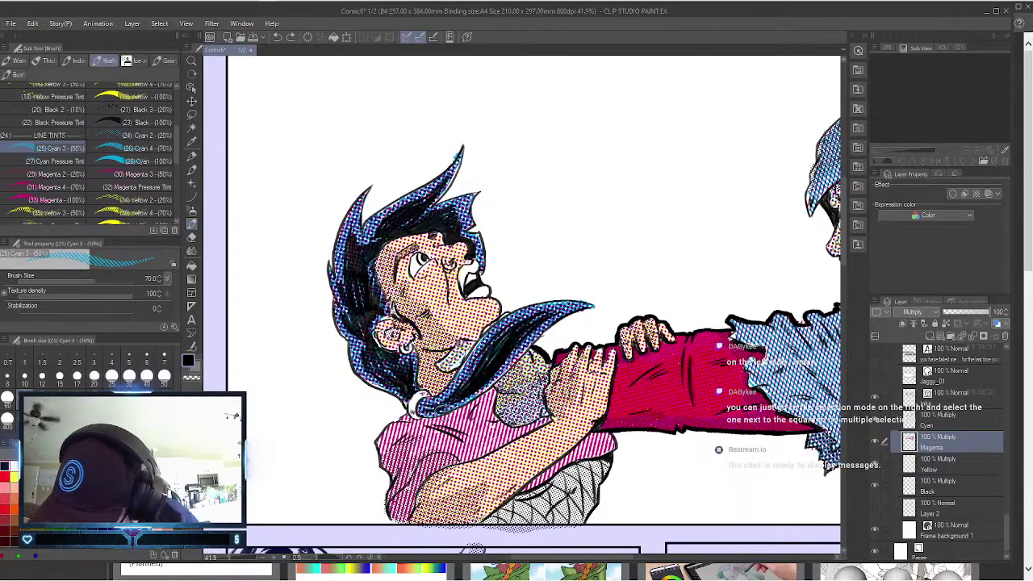
pyautogui.click(958, 425)
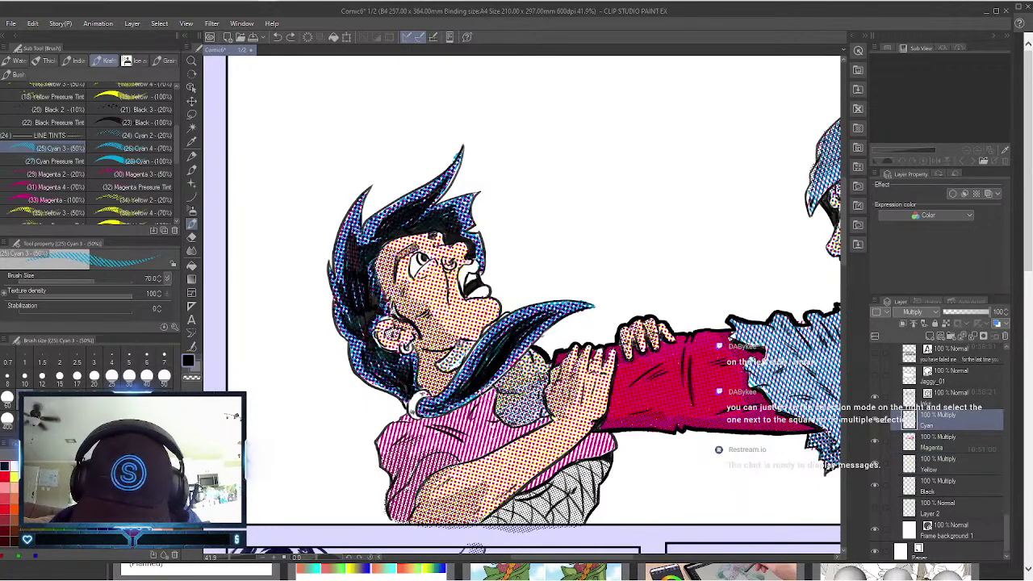
pyautogui.moveTo(485, 395)
pyautogui.mouseDown()
pyautogui.moveTo(452, 416)
pyautogui.moveTo(407, 421)
pyautogui.moveTo(383, 443)
pyautogui.moveTo(395, 427)
pyautogui.moveTo(412, 444)
pyautogui.moveTo(400, 444)
pyautogui.moveTo(488, 402)
pyautogui.moveTo(489, 422)
pyautogui.moveTo(516, 434)
pyautogui.moveTo(547, 416)
pyautogui.moveTo(410, 487)
pyautogui.moveTo(397, 508)
pyautogui.moveTo(392, 456)
pyautogui.moveTo(484, 438)
pyautogui.mouseUp()
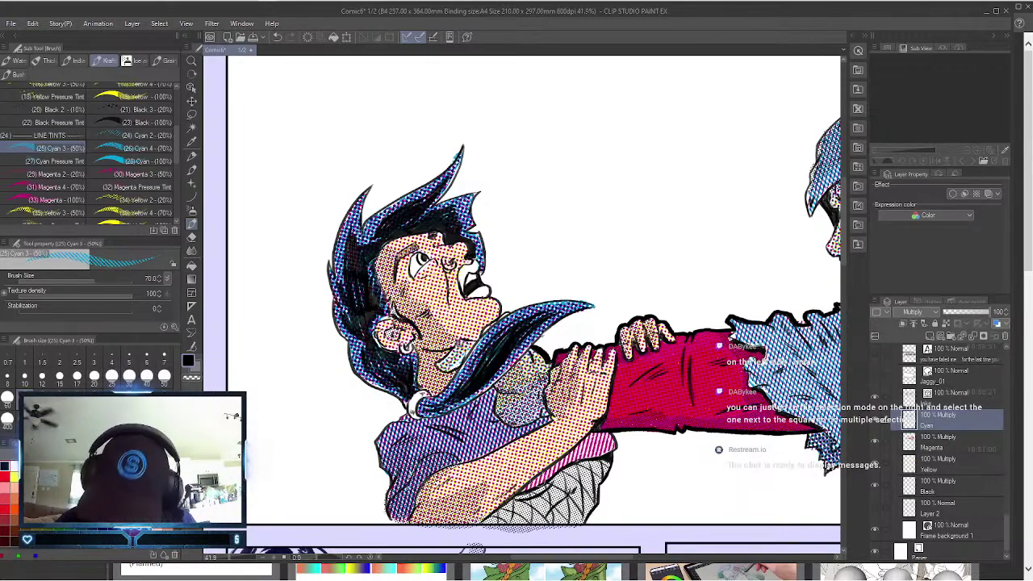
pyautogui.moveTo(524, 488)
pyautogui.mouseDown()
pyautogui.moveTo(594, 435)
pyautogui.moveTo(614, 436)
pyautogui.mouseUp()
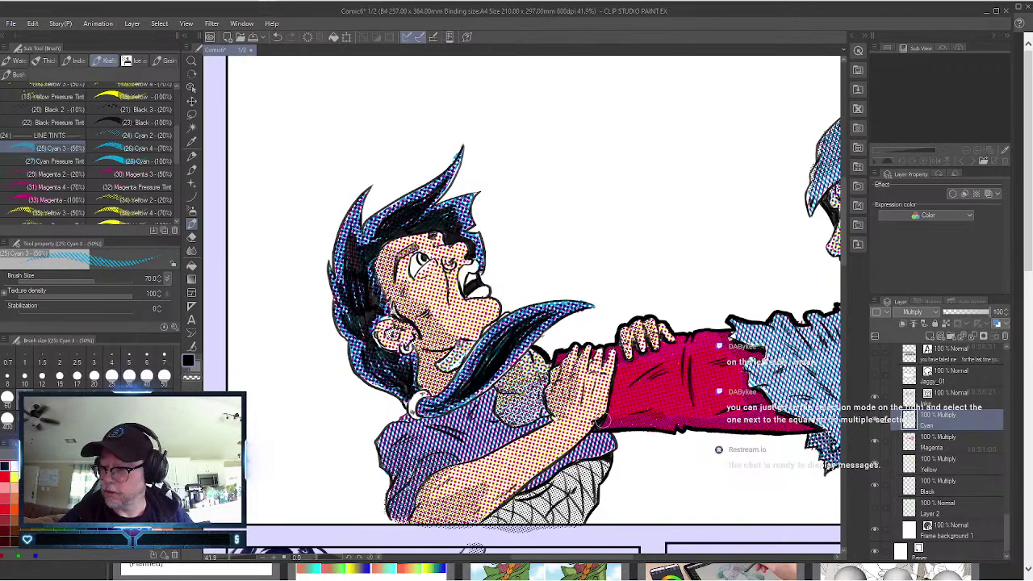
# On the Yellow layer, cover the ponytailed fighter's shirt with the Yellow 2 - (20%) line tint at size 60.
pyautogui.click(959, 460)
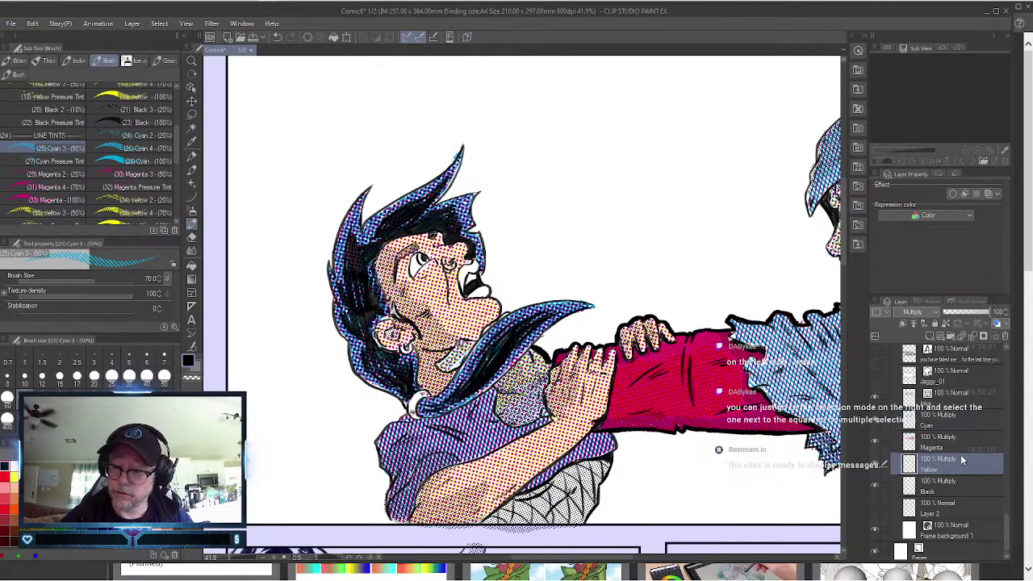
pyautogui.click(165, 201)
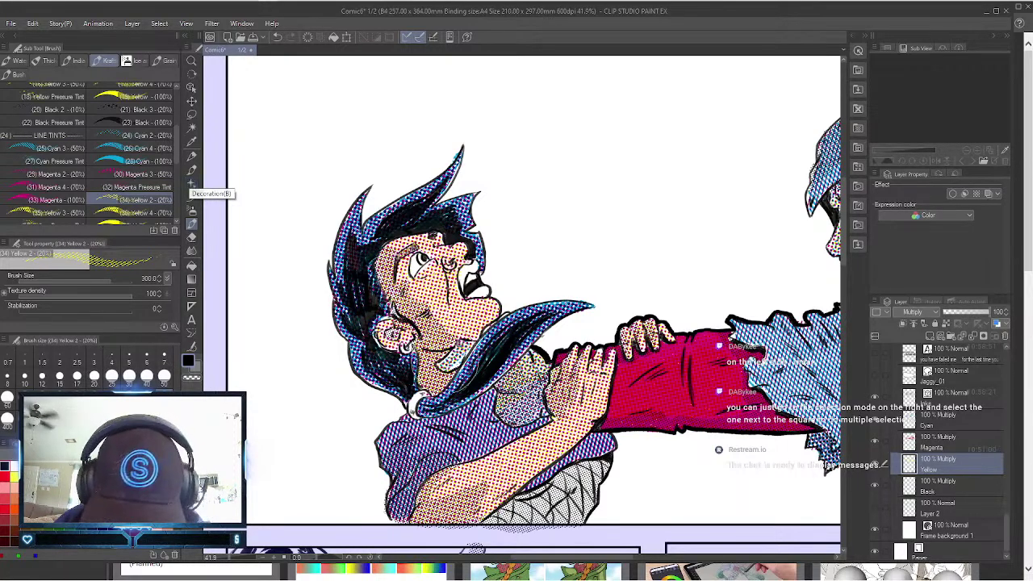
pyautogui.click(129, 375)
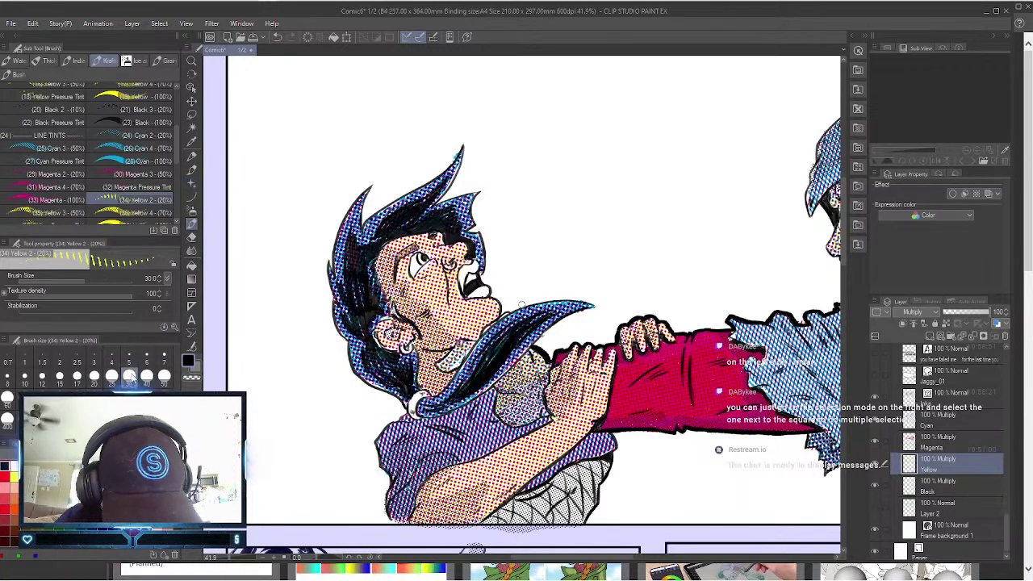
pyautogui.click(8, 399)
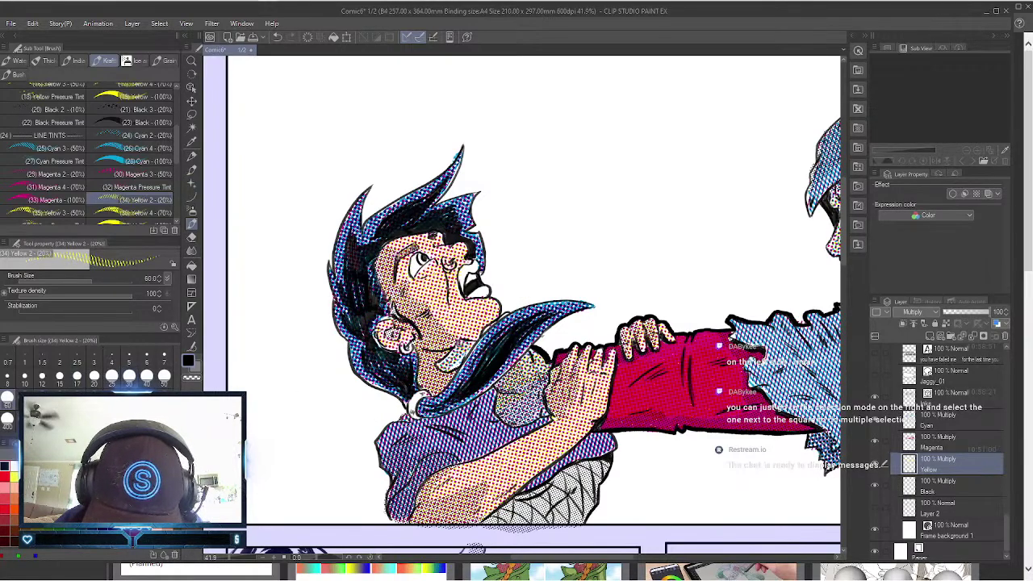
pyautogui.moveTo(400, 427)
pyautogui.mouseDown()
pyautogui.moveTo(390, 450)
pyautogui.moveTo(424, 434)
pyautogui.moveTo(426, 446)
pyautogui.moveTo(396, 514)
pyautogui.moveTo(389, 464)
pyautogui.moveTo(427, 426)
pyautogui.moveTo(482, 402)
pyautogui.moveTo(479, 416)
pyautogui.moveTo(519, 432)
pyautogui.moveTo(545, 421)
pyautogui.moveTo(473, 451)
pyautogui.moveTo(437, 444)
pyautogui.moveTo(449, 432)
pyautogui.mouseUp()
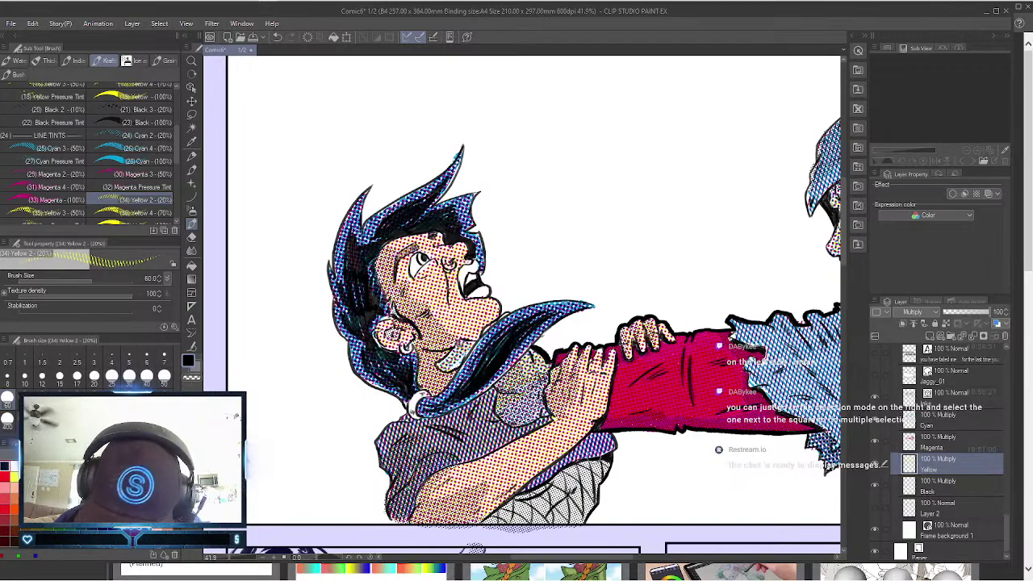
pyautogui.moveTo(590, 457)
pyautogui.mouseDown()
pyautogui.moveTo(584, 445)
pyautogui.moveTo(604, 440)
pyautogui.moveTo(541, 480)
pyautogui.moveTo(502, 341)
pyautogui.mouseUp()
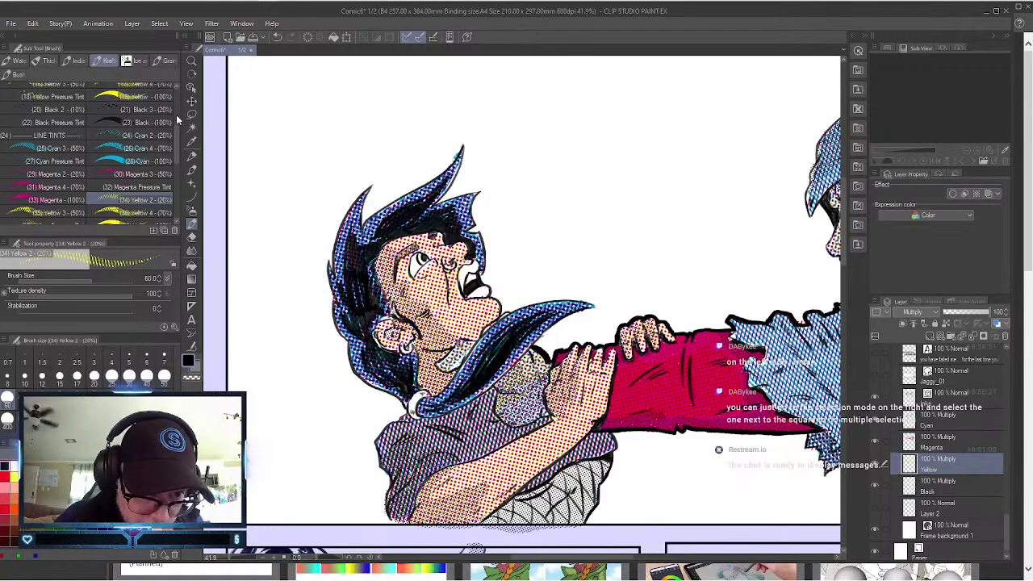
# Add the Yellow 2 - (20%) dot tint at size 60 over the fighter's hair and ponytail on the Yellow layer.
pyautogui.scroll(3, 177, 120)
pyautogui.click(161, 142)
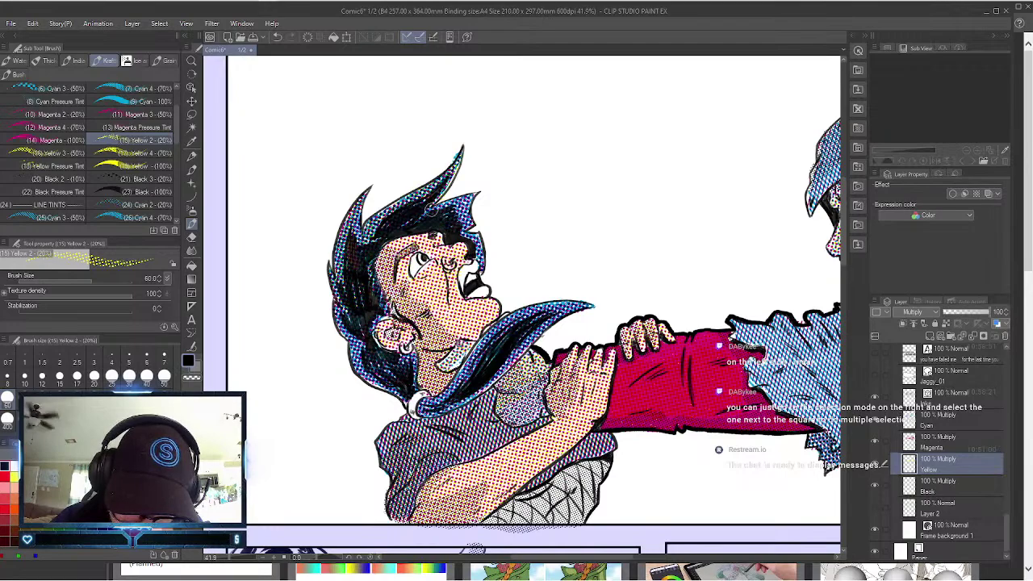
pyautogui.moveTo(435, 207)
pyautogui.mouseDown()
pyautogui.moveTo(459, 205)
pyautogui.moveTo(468, 236)
pyautogui.mouseUp()
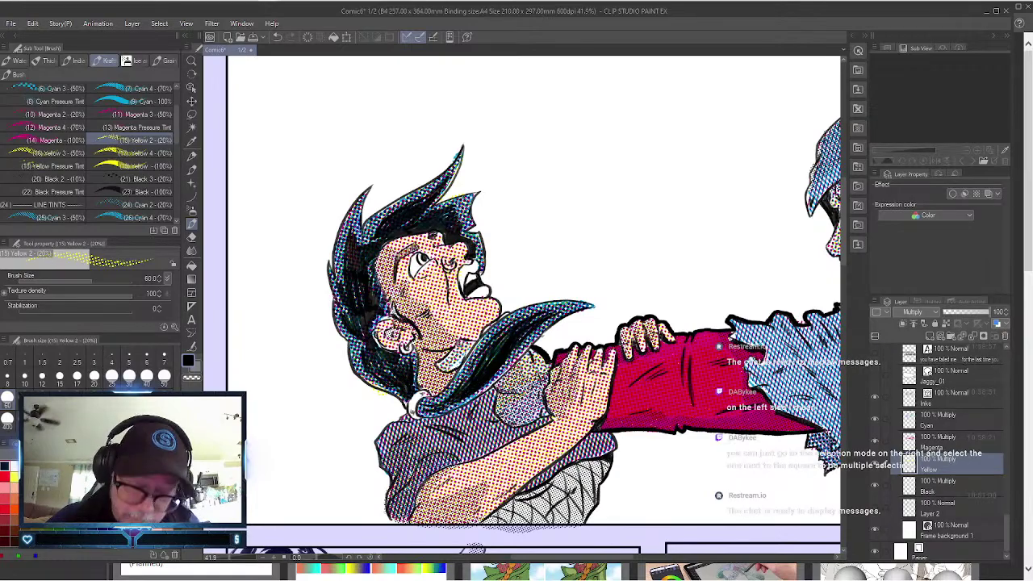
# Examine the coloured top panel against the uncoloured panels across the whole comic page.
pyautogui.scroll(-2, 468, 178)
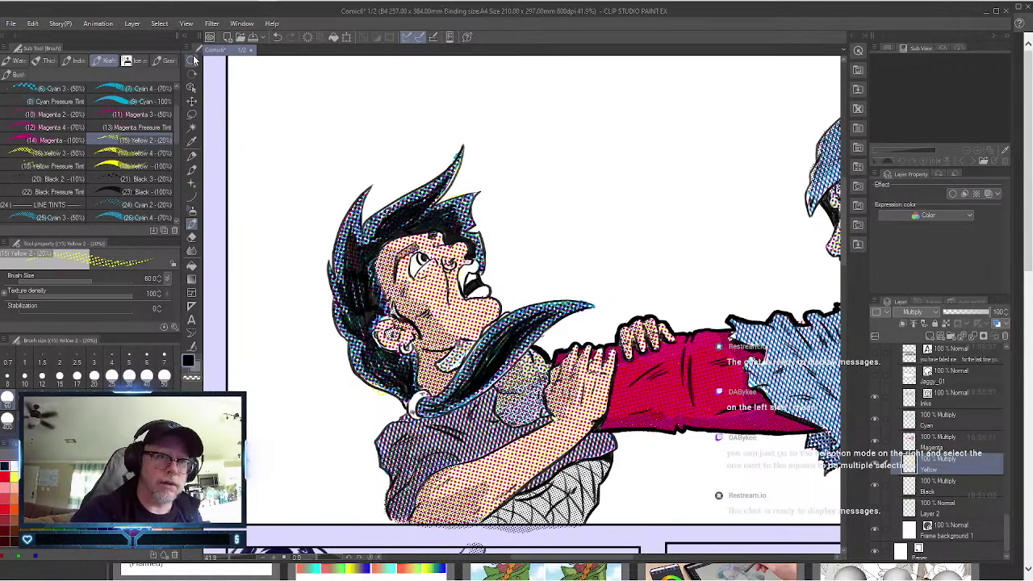
pyautogui.hotkey('ctrl', 'alt', 'space')
pyautogui.click(692, 249)
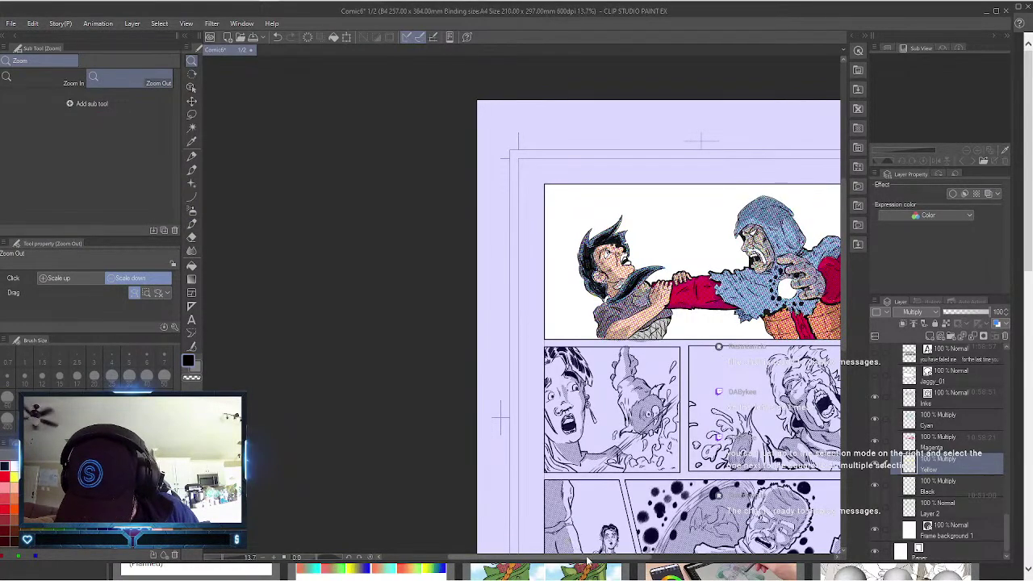
pyautogui.moveTo(725, 356); pyautogui.dragTo(580, 356)
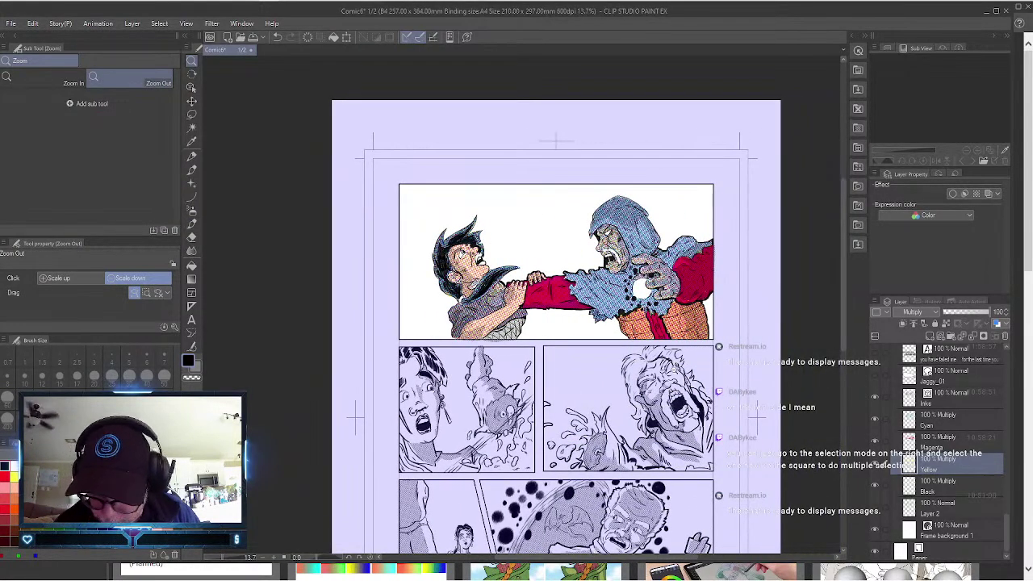
pyautogui.click(676, 199)
pyautogui.keyDown('alt'); pyautogui.click(676, 198); pyautogui.keyUp('alt')
pyautogui.click(716, 235)
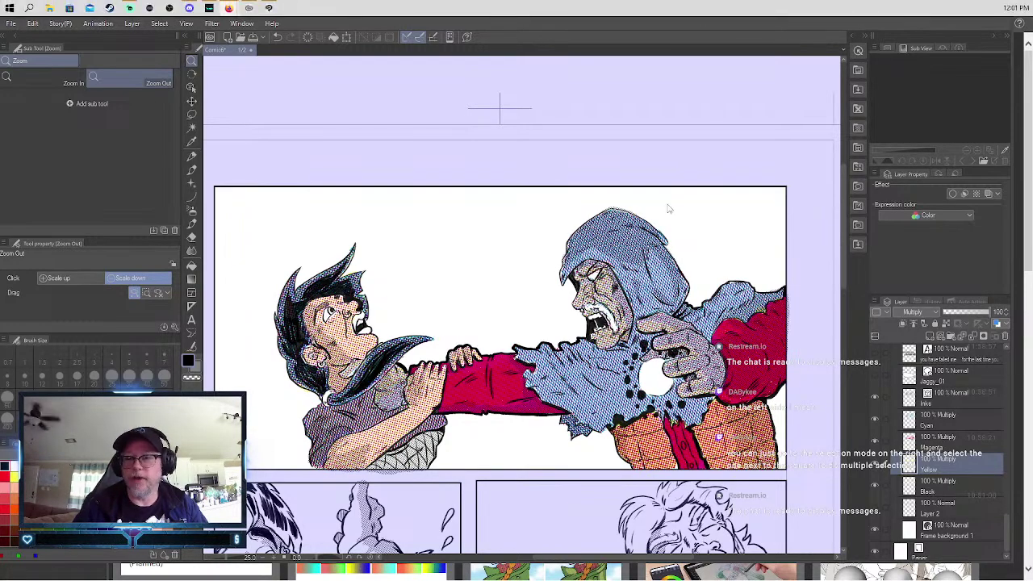
pyautogui.click(488, 237)
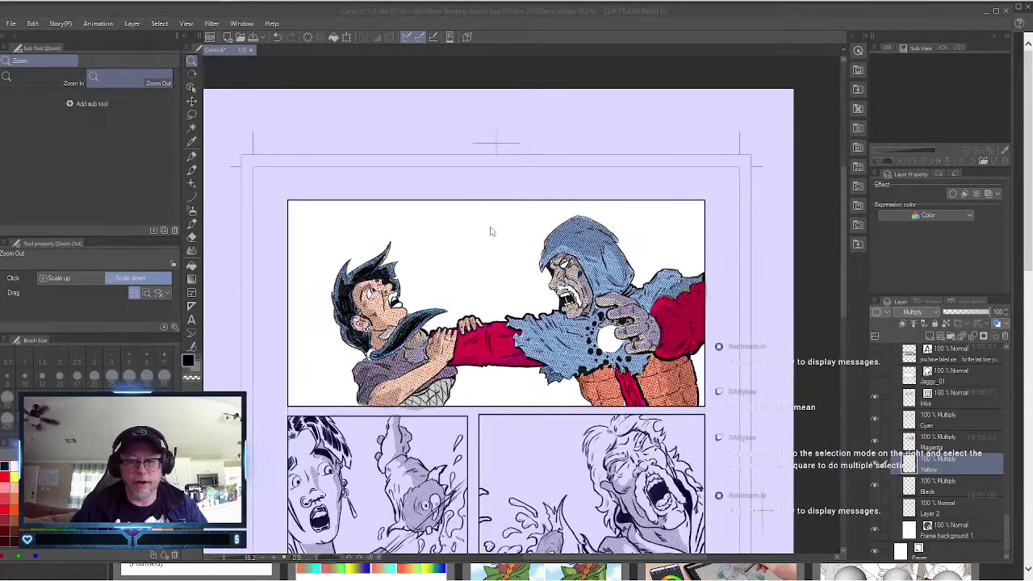
pyautogui.click(489, 231)
pyautogui.click(489, 232)
pyautogui.click(490, 231)
pyautogui.click(490, 231)
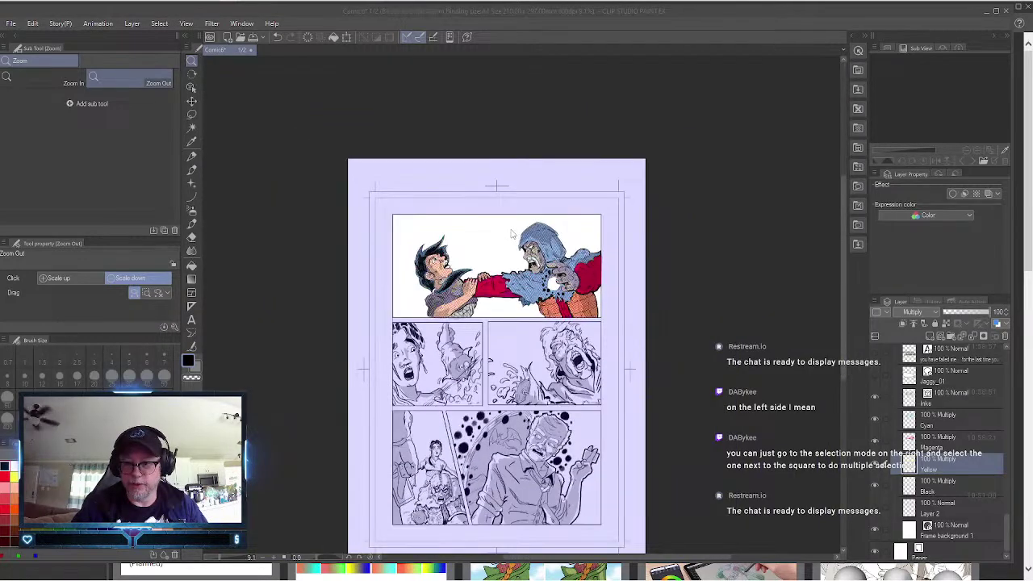
pyautogui.scroll(-2, 842, 242)
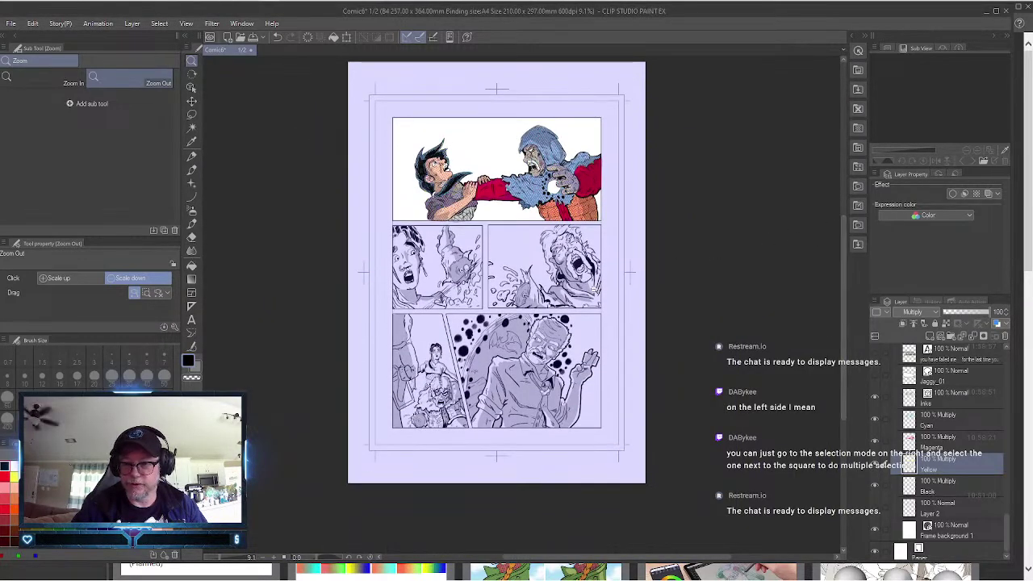
pyautogui.scroll(3, 694, 244)
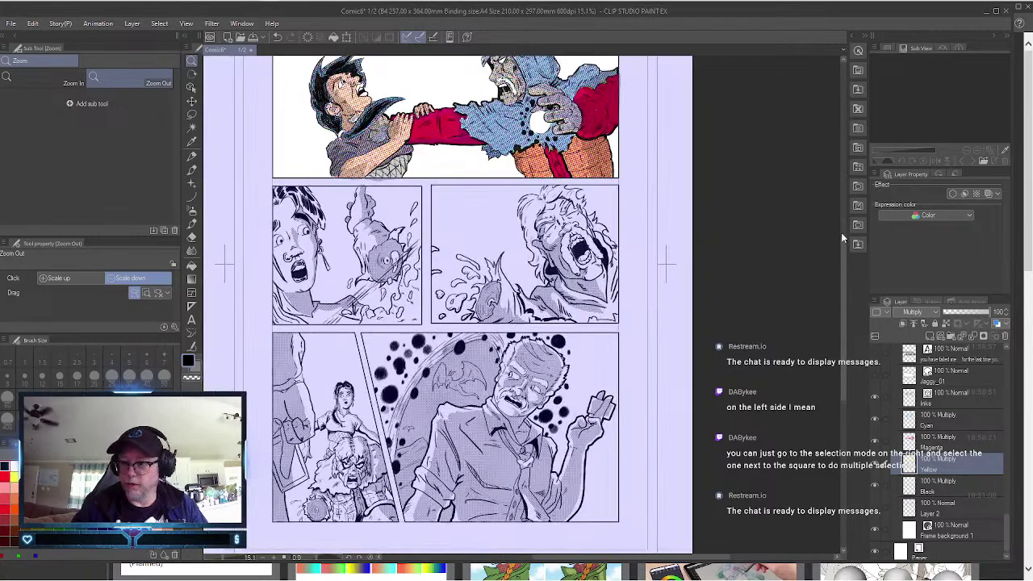
# Examine the halftone colouring of both fighters in the top panel up close.
pyautogui.moveTo(844, 247); pyautogui.dragTo(846, 224)
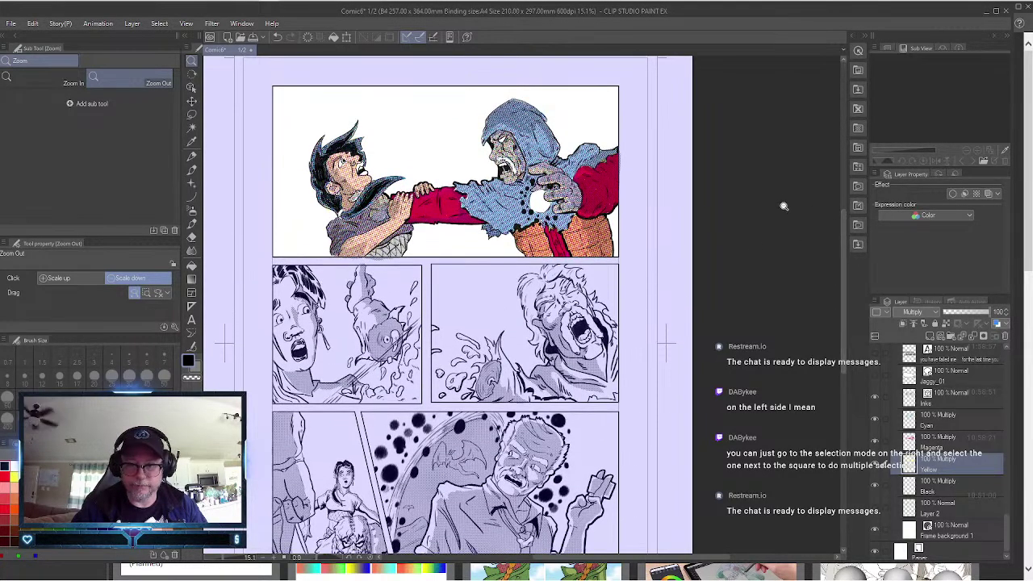
pyautogui.click(444, 162)
pyautogui.click(444, 162)
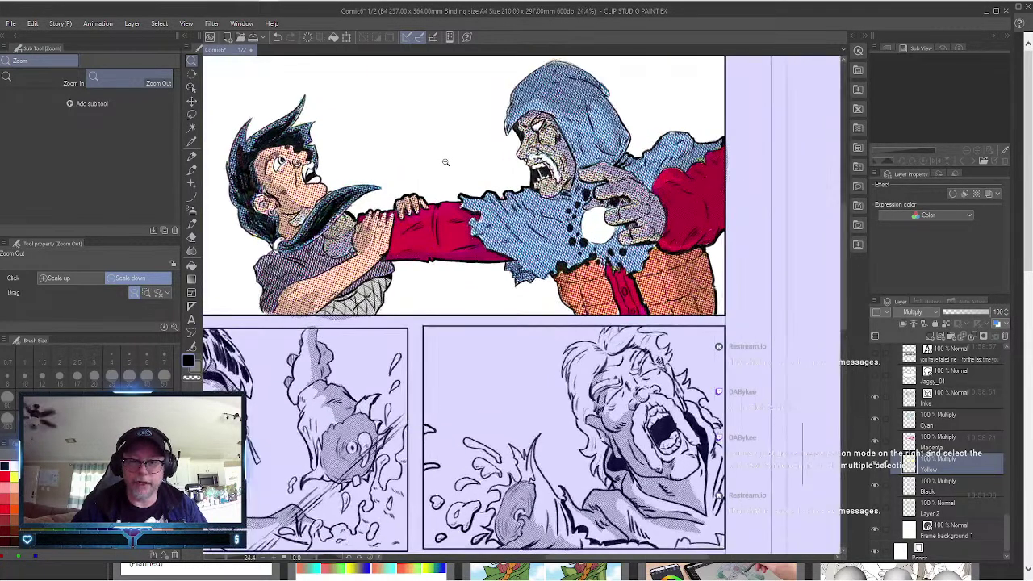
pyautogui.click(443, 161)
pyautogui.click(443, 160)
pyautogui.click(442, 158)
pyautogui.click(442, 158)
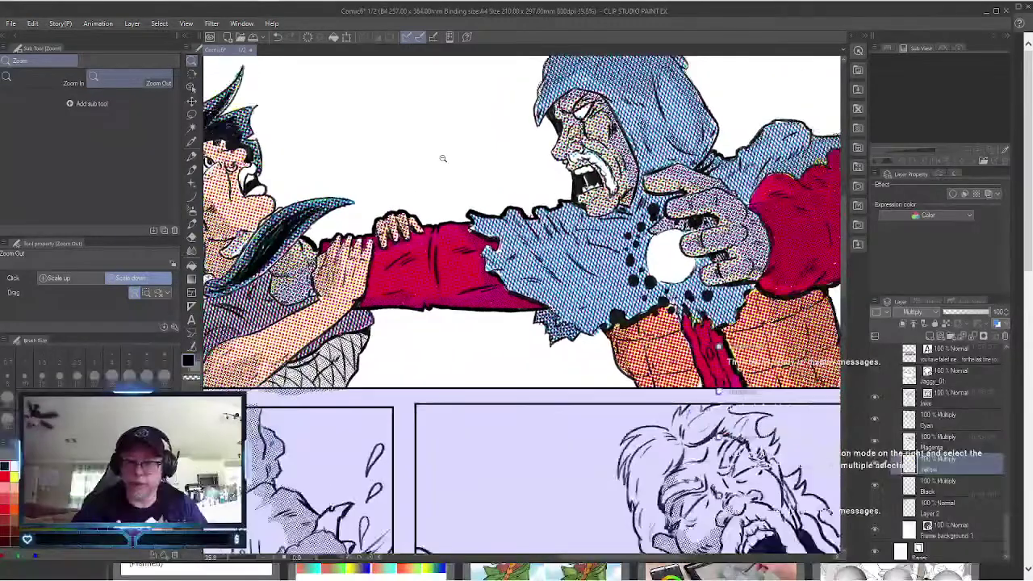
pyautogui.click(442, 158)
pyautogui.click(442, 158)
pyautogui.click(442, 158)
pyautogui.scroll(2, 540, 195)
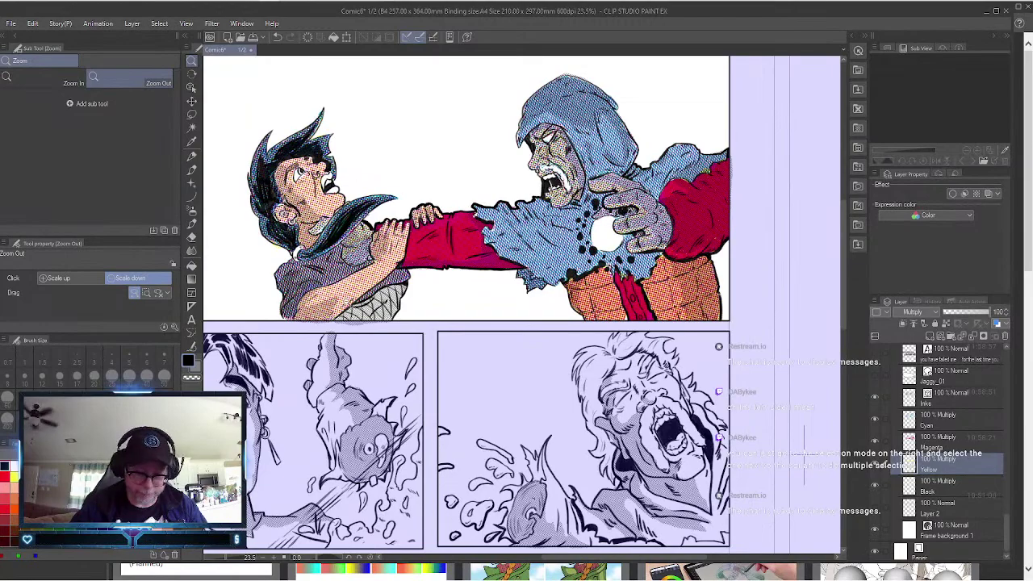
pyautogui.scroll(2, 323, 271)
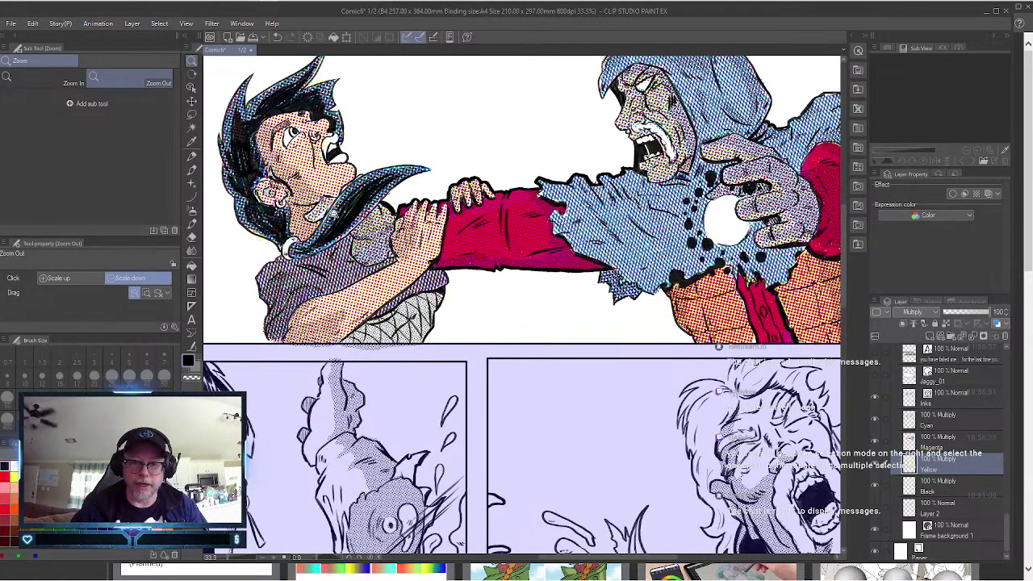
pyautogui.scroll(1, 338, 208)
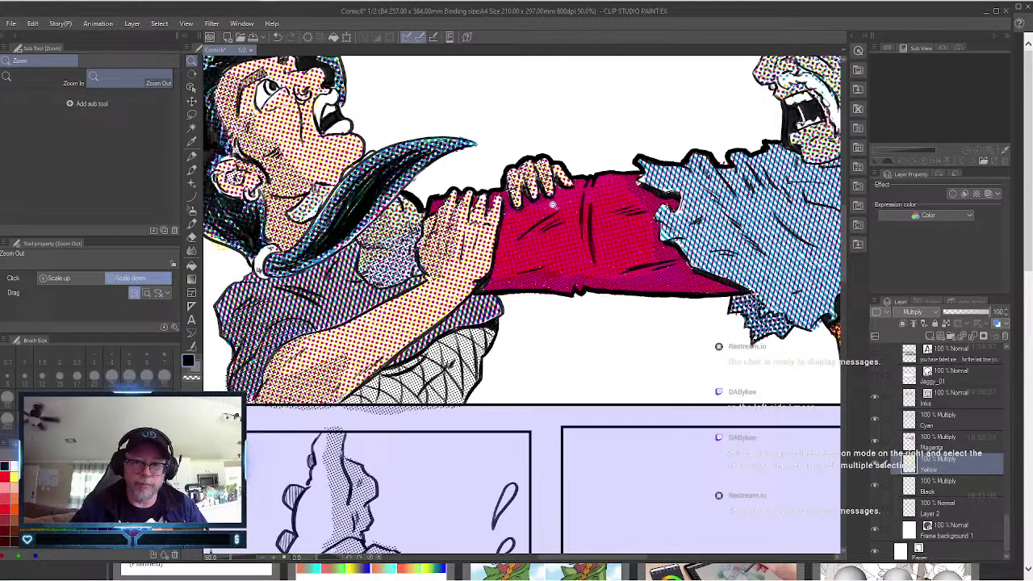
pyautogui.scroll(-4, 429, 248)
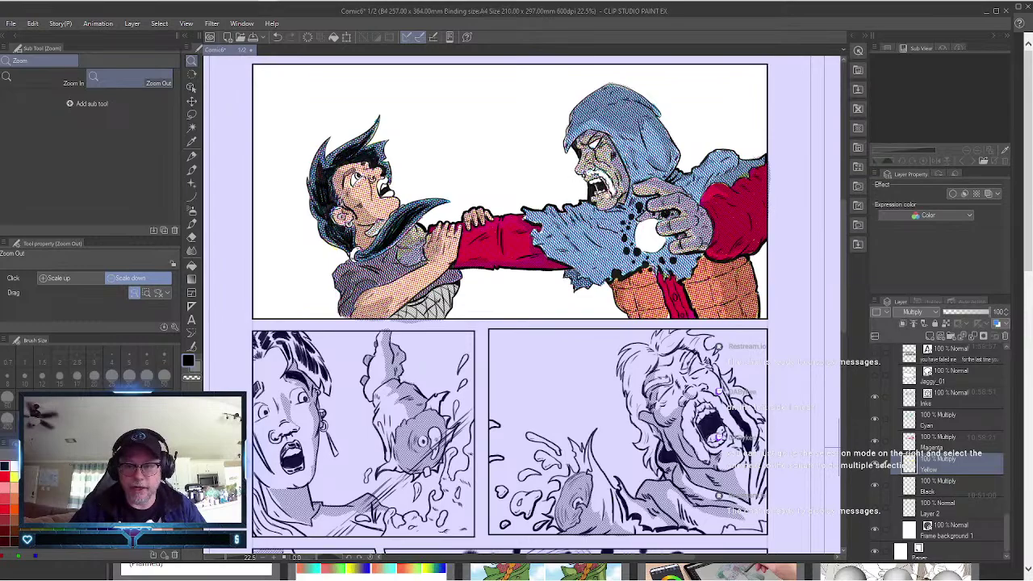
# Look over the uncoloured lower panels and compare them with the coloured top panel at page scale.
pyautogui.click(619, 206)
pyautogui.click(620, 205)
pyautogui.click(619, 202)
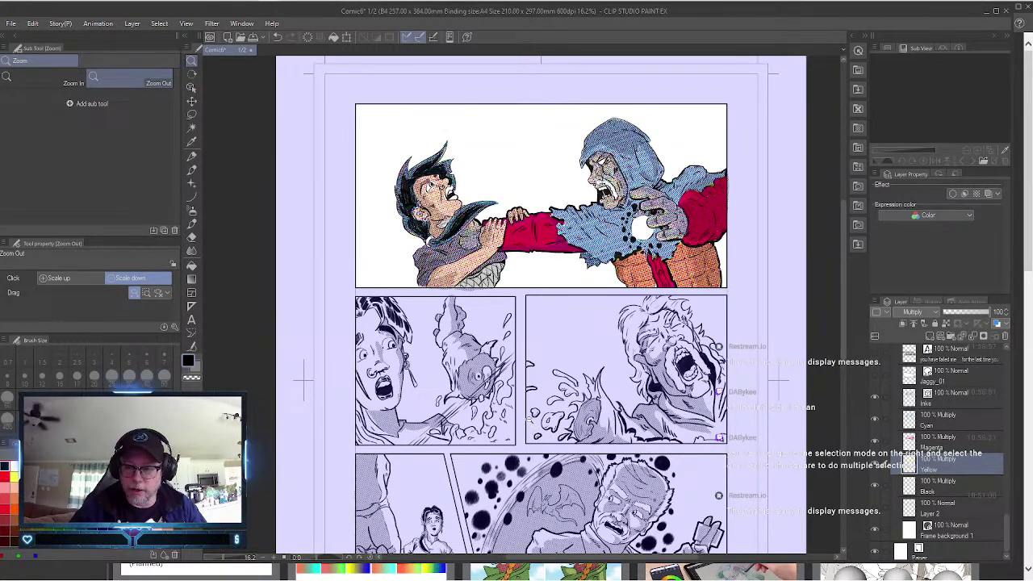
pyautogui.scroll(-1, 528, 419)
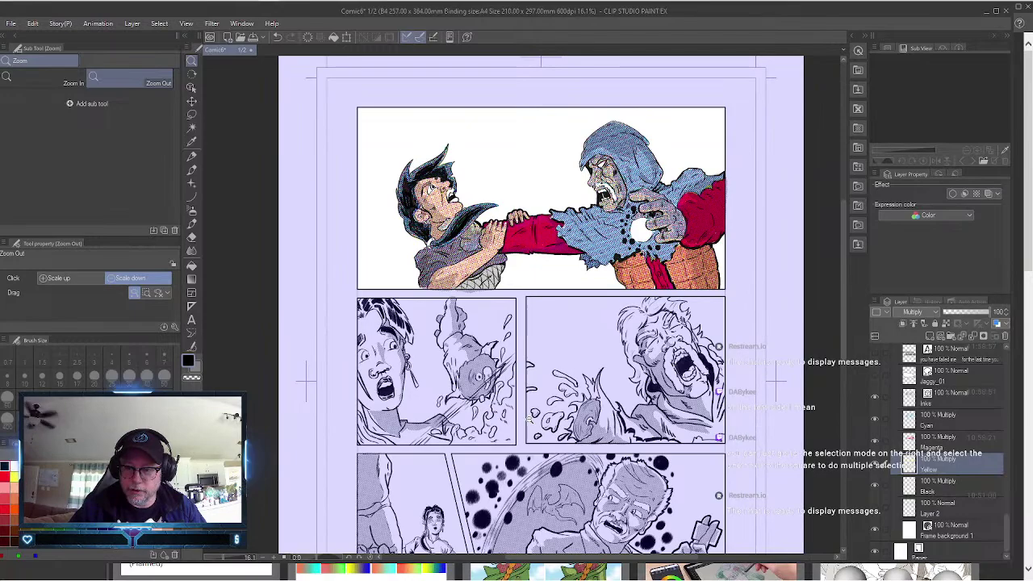
pyautogui.scroll(1, 529, 419)
pyautogui.scroll(-3, 843, 297)
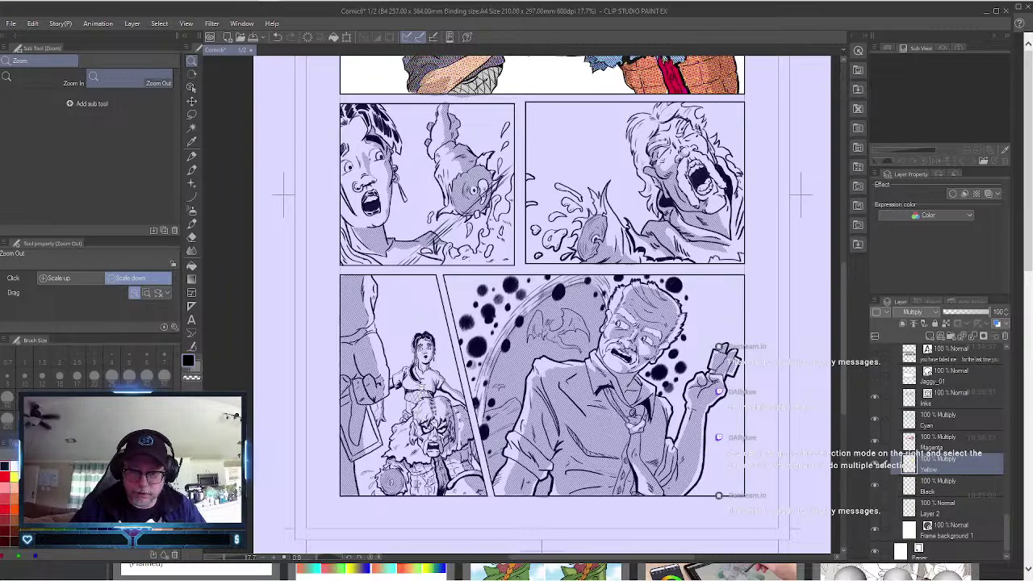
pyautogui.click(420, 386)
pyautogui.scroll(-1, 420, 385)
pyautogui.scroll(2, 428, 384)
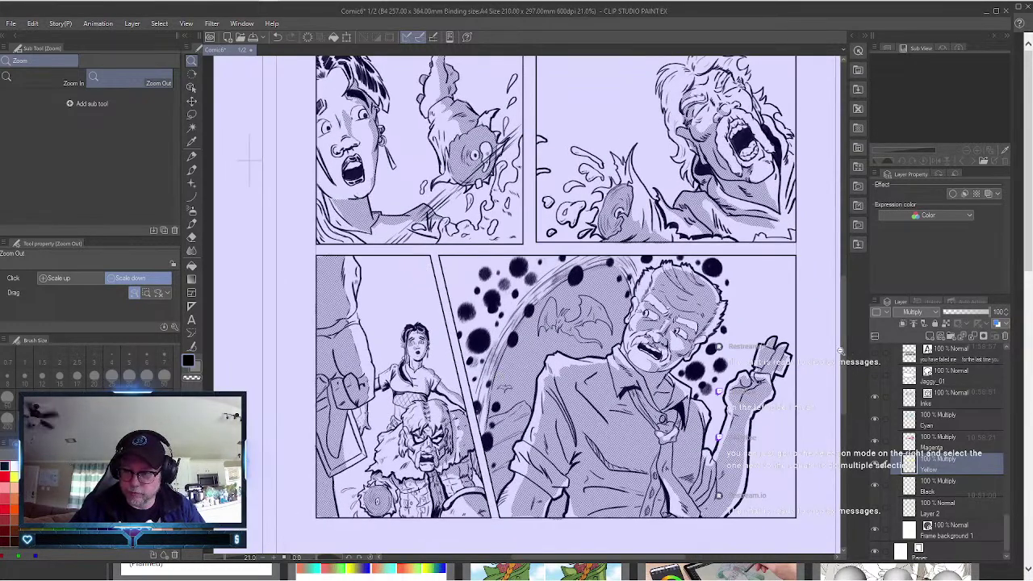
pyautogui.moveTo(843, 341); pyautogui.dragTo(847, 258)
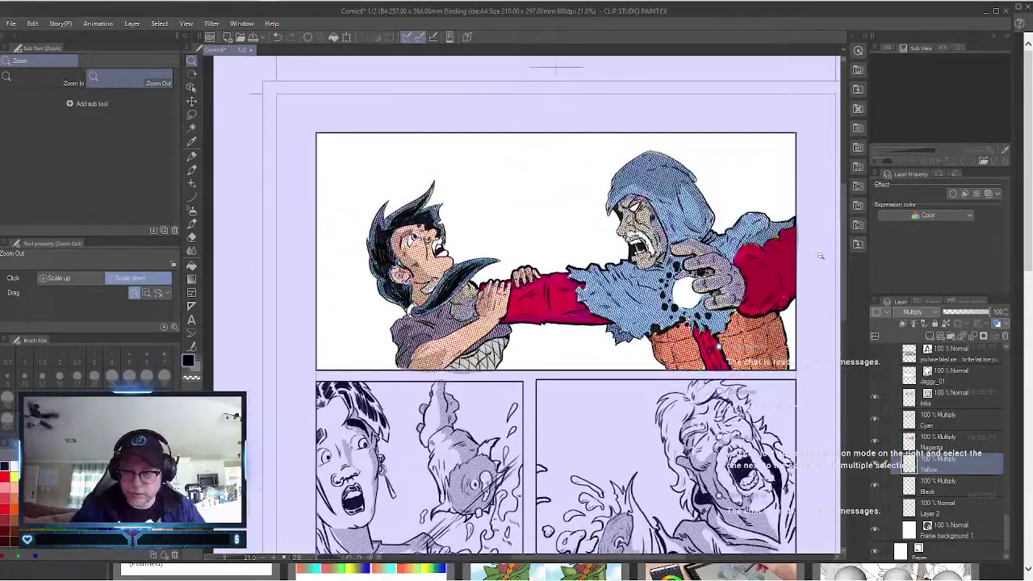
pyautogui.click(553, 356)
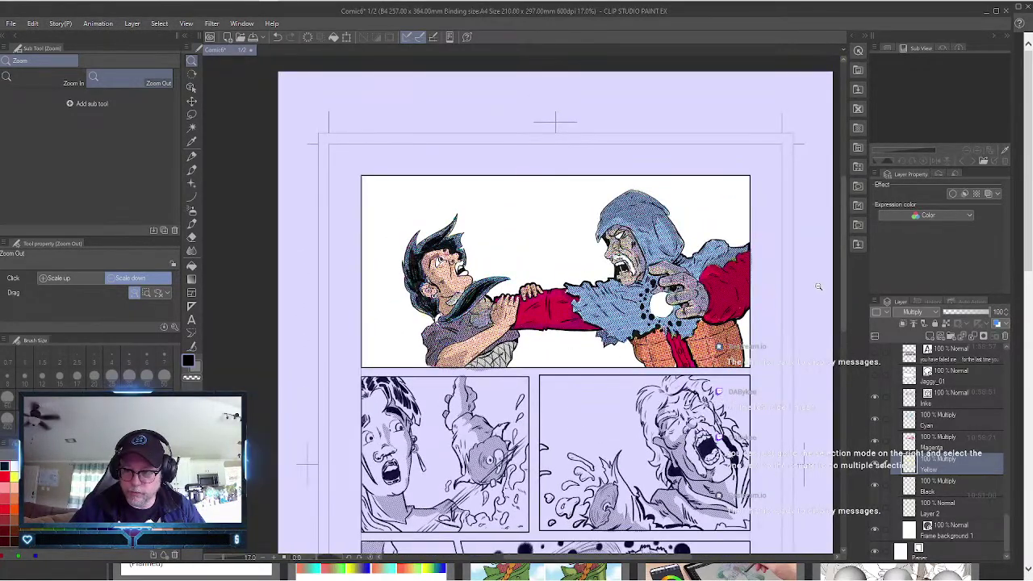
pyautogui.moveTo(843, 256); pyautogui.dragTo(843, 285)
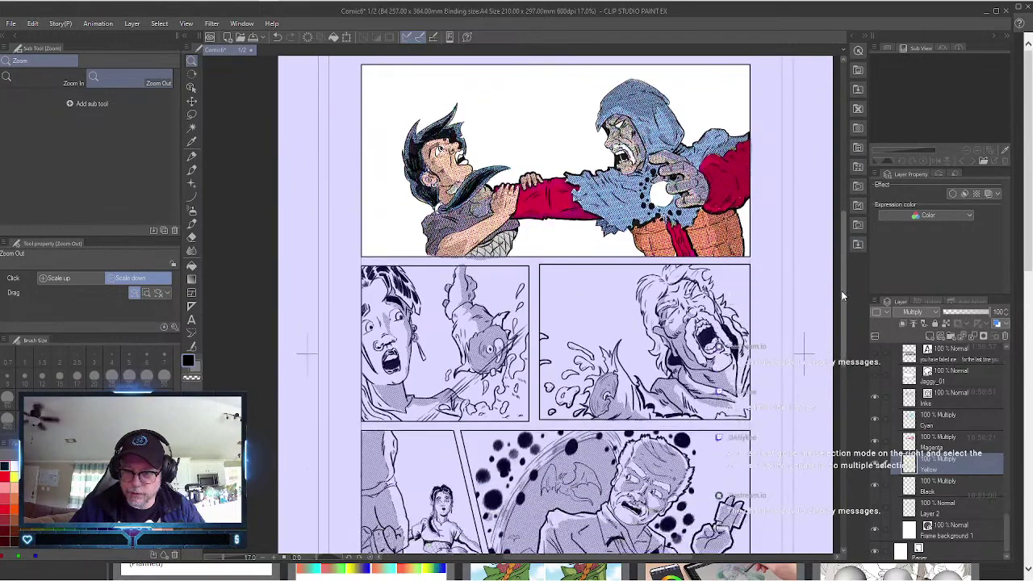
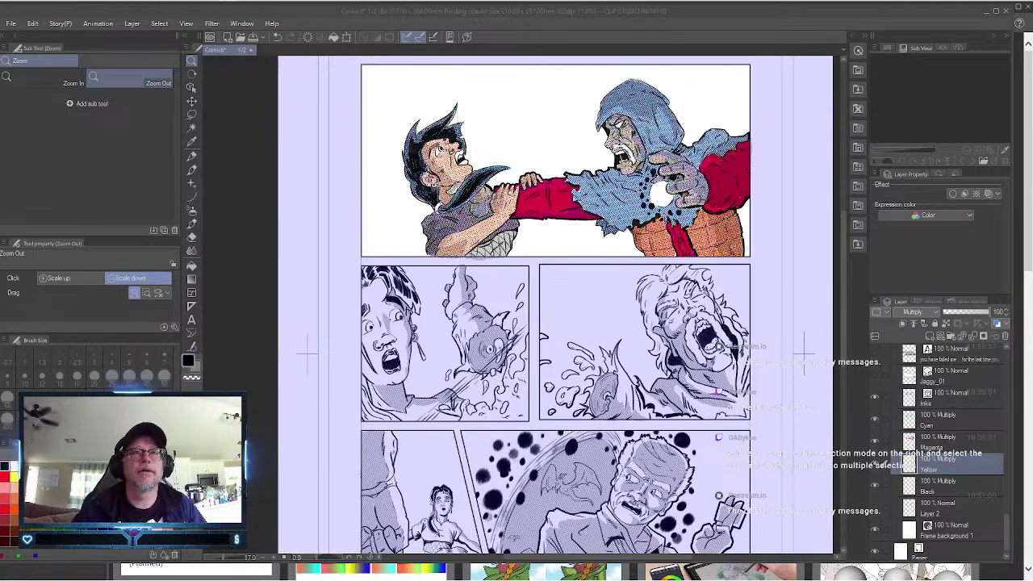
# Switch to Firefox, view the Bass Museum of Art colour wheel from the image results, and close the browser window.
pyautogui.hotkey('alt', 'Tab')
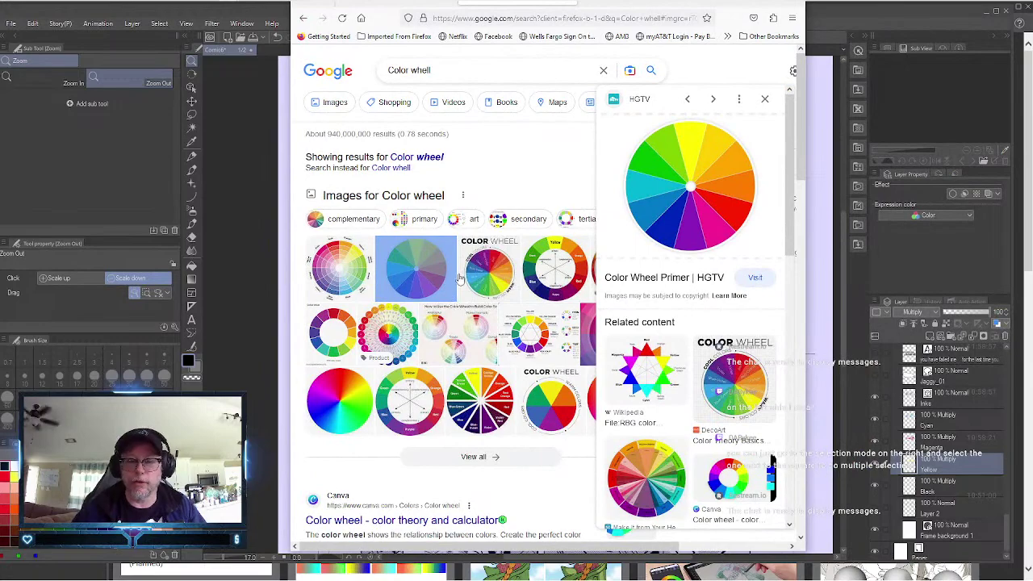
pyautogui.click(547, 268)
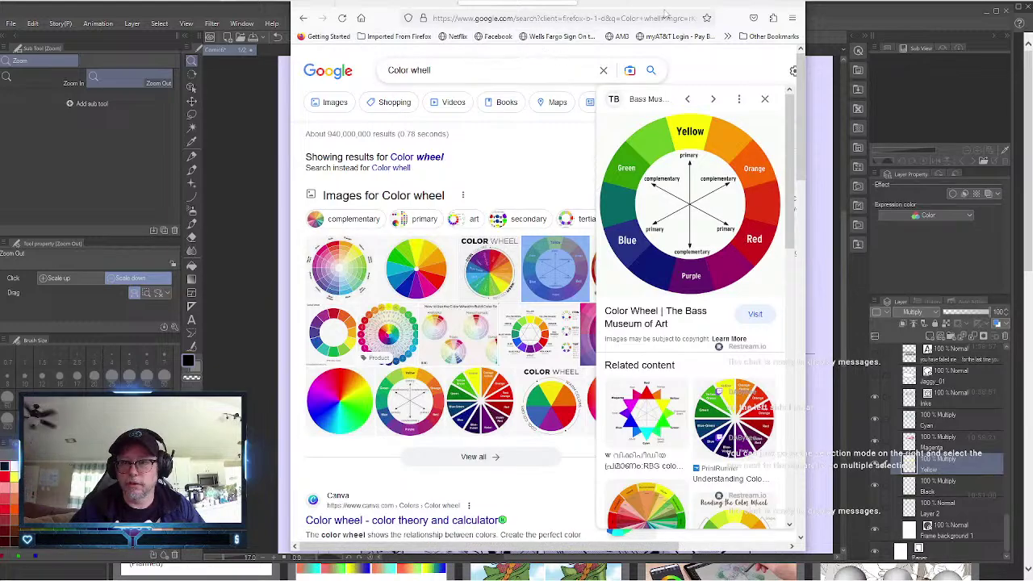
pyautogui.press('F11')
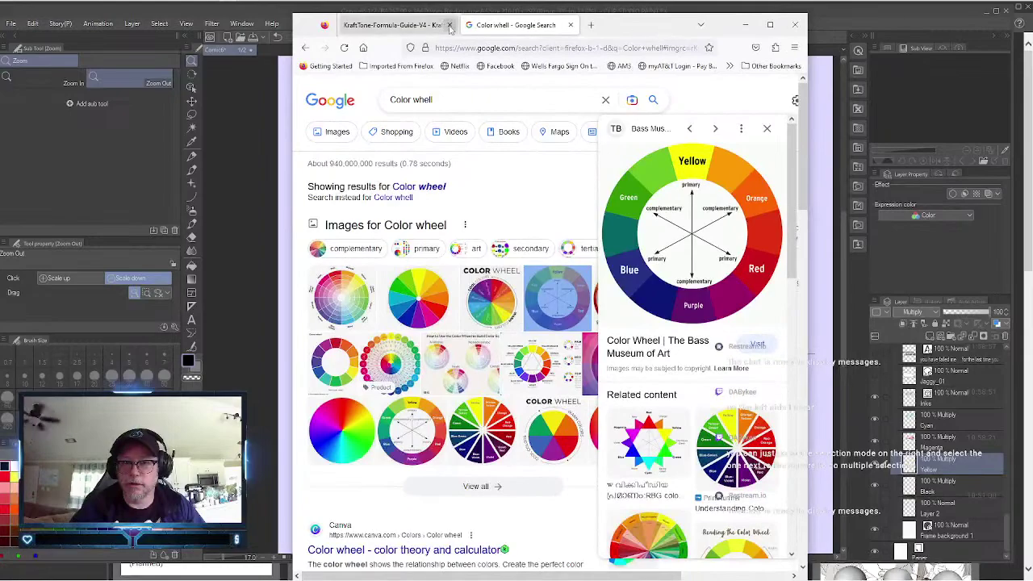
pyautogui.click(523, 39)
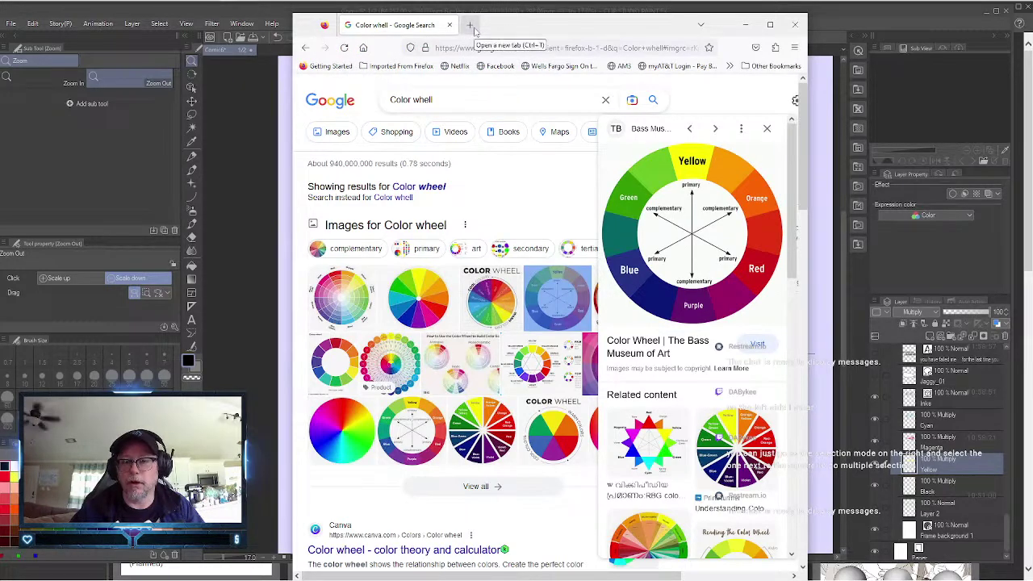
pyautogui.click(787, 26)
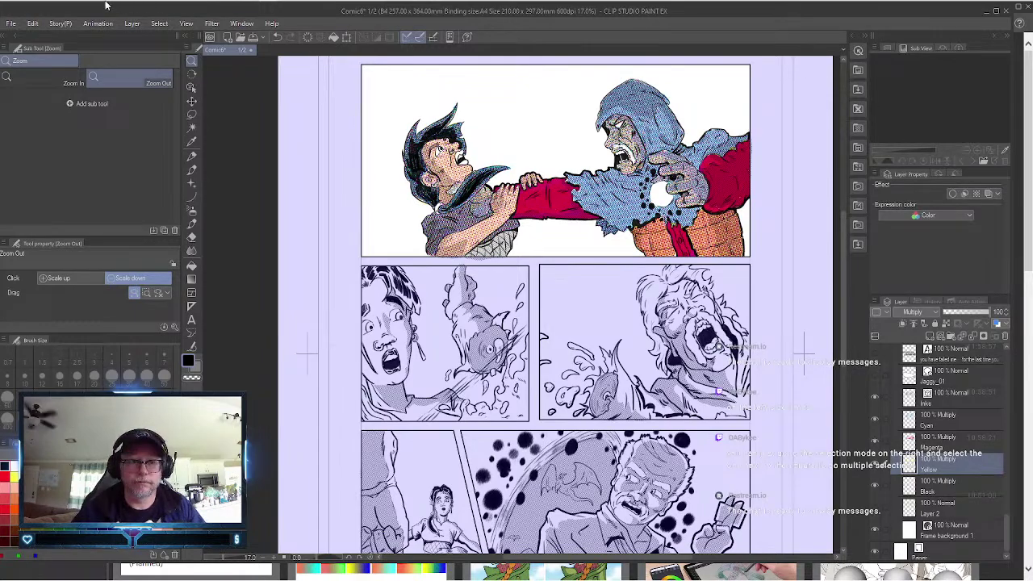
# Open the KraftTone Dot Formula Guide PDF in Firefox and examine its Yellow 2 (20%) and Yellow 3 (50%) swatch charts.
pyautogui.moveTo(44, 11)
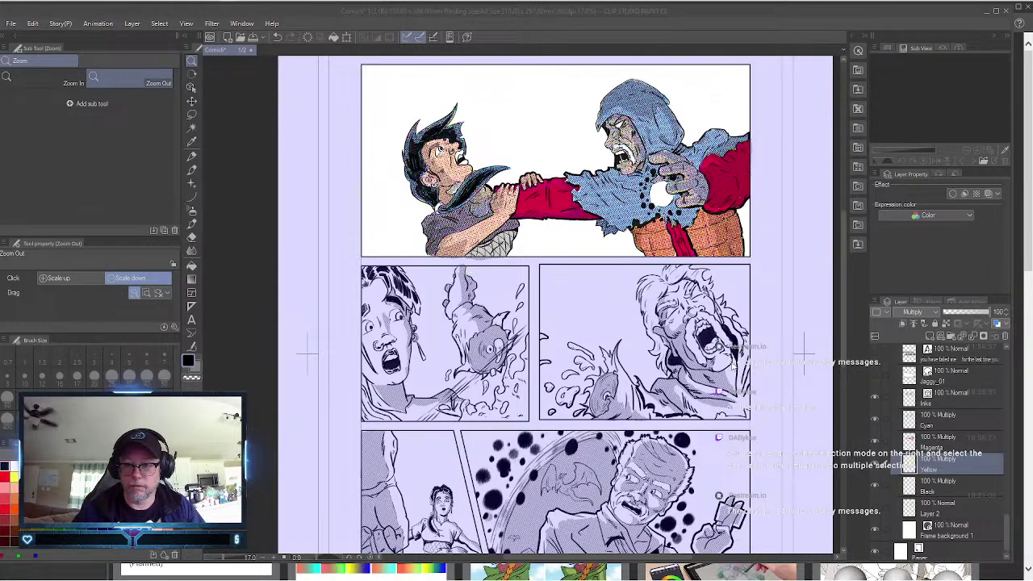
pyautogui.hotkey('alt', 'Tab')
pyautogui.moveTo(840, 324); pyautogui.dragTo(537, 142)
pyautogui.click(622, 141)
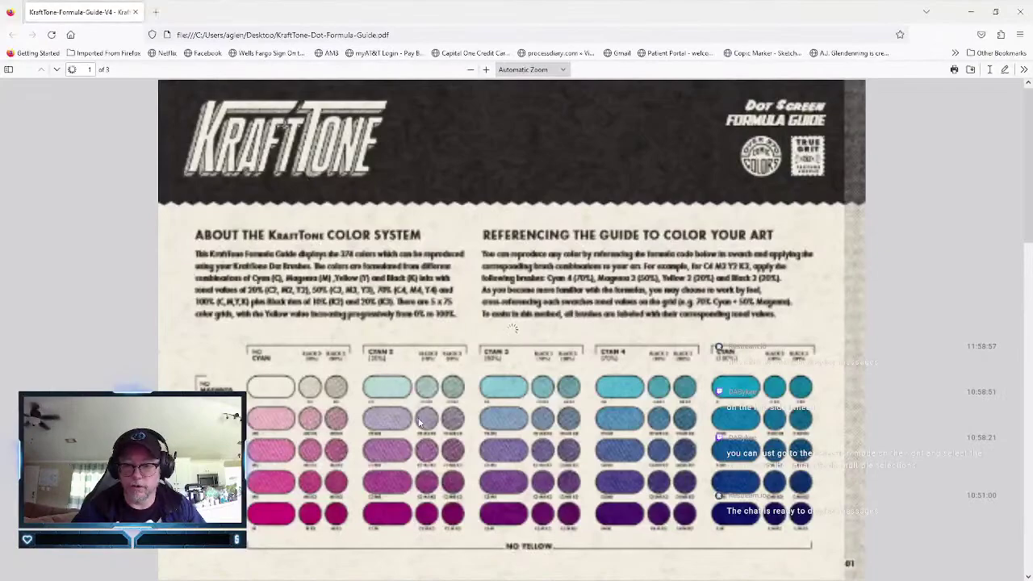
pyautogui.scroll(-5, 418, 393)
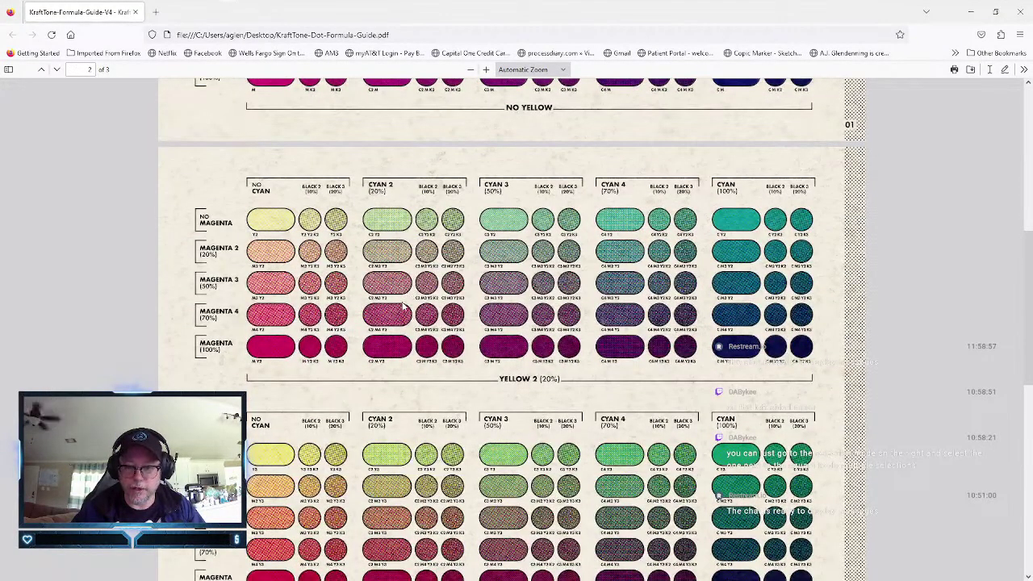
pyautogui.scroll(-3, 403, 305)
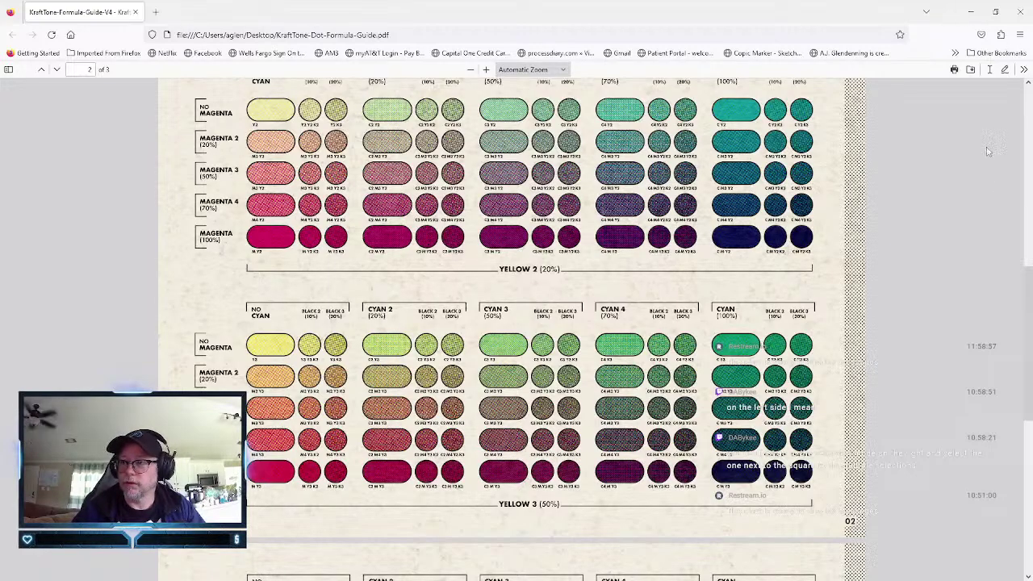
pyautogui.click(971, 12)
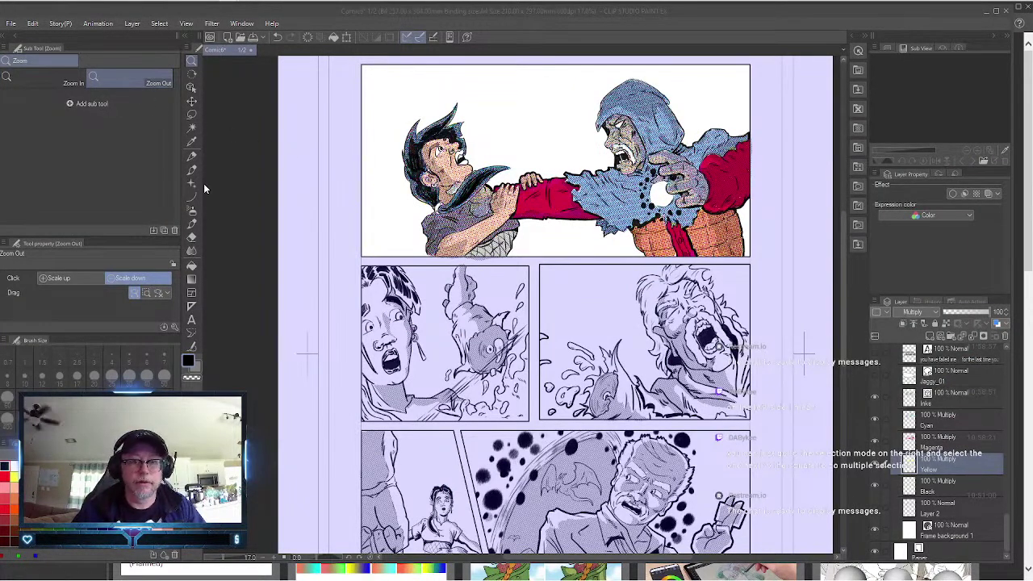
# On the Yellow layer, outline the top panel's background around both fighters and along its frame with the Yellow 3 (50%) line tint at size 200.
pyautogui.click(192, 222)
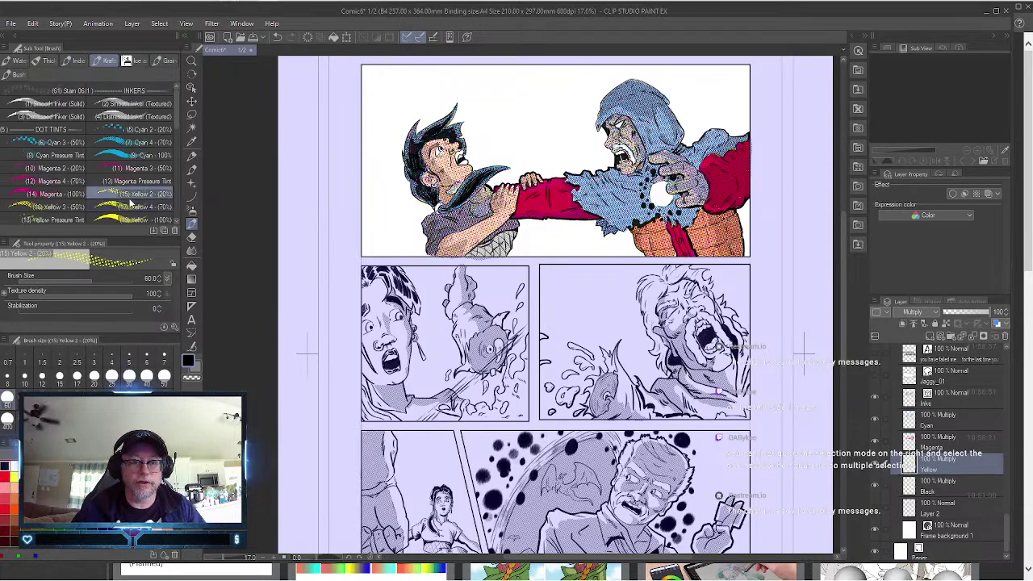
pyautogui.scroll(-5, 129, 203)
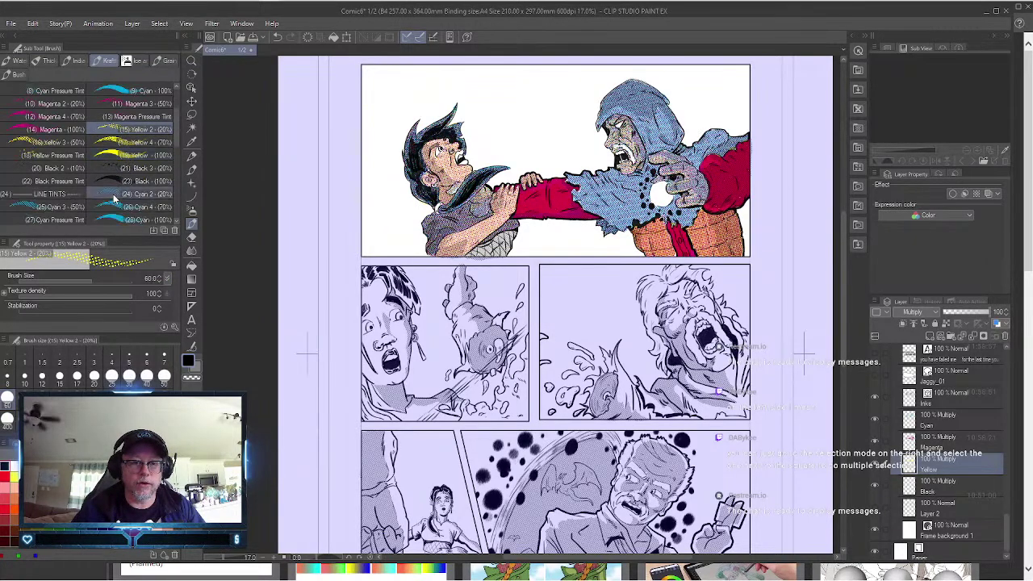
pyautogui.scroll(-6, 114, 198)
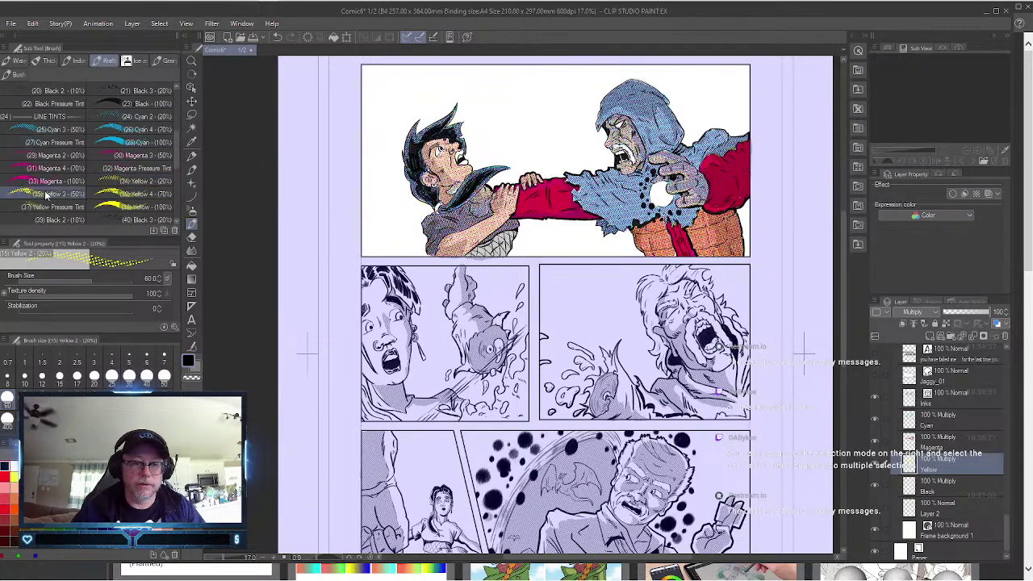
pyautogui.click(73, 194)
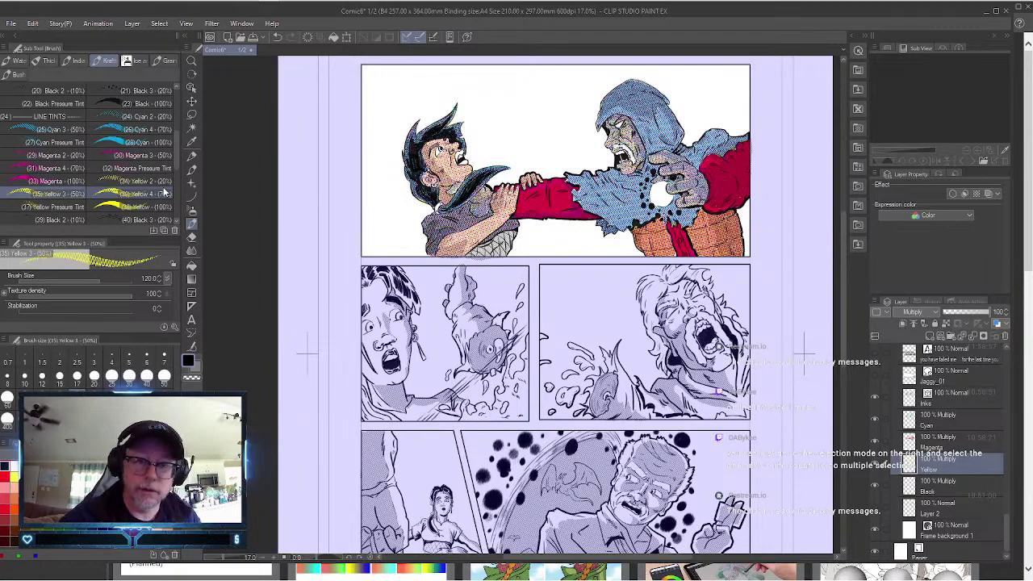
pyautogui.moveTo(843, 302); pyautogui.dragTo(842, 222)
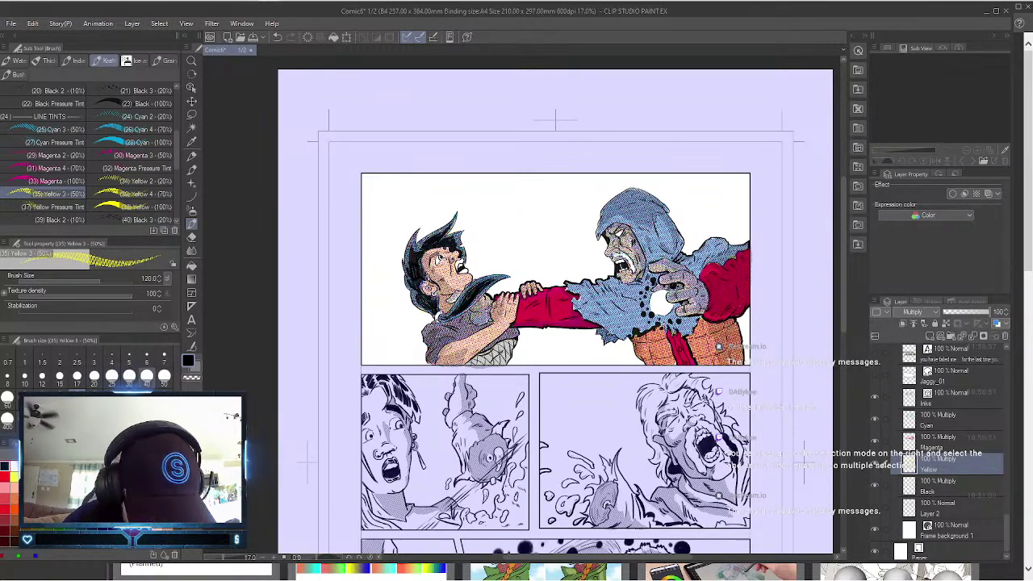
pyautogui.click(129, 396)
pyautogui.moveTo(380, 183)
pyautogui.mouseDown()
pyautogui.moveTo(367, 182)
pyautogui.moveTo(377, 234)
pyautogui.moveTo(371, 303)
pyautogui.moveTo(380, 242)
pyautogui.moveTo(397, 290)
pyautogui.moveTo(398, 246)
pyautogui.moveTo(420, 219)
pyautogui.moveTo(419, 241)
pyautogui.moveTo(463, 208)
pyautogui.moveTo(448, 234)
pyautogui.mouseUp()
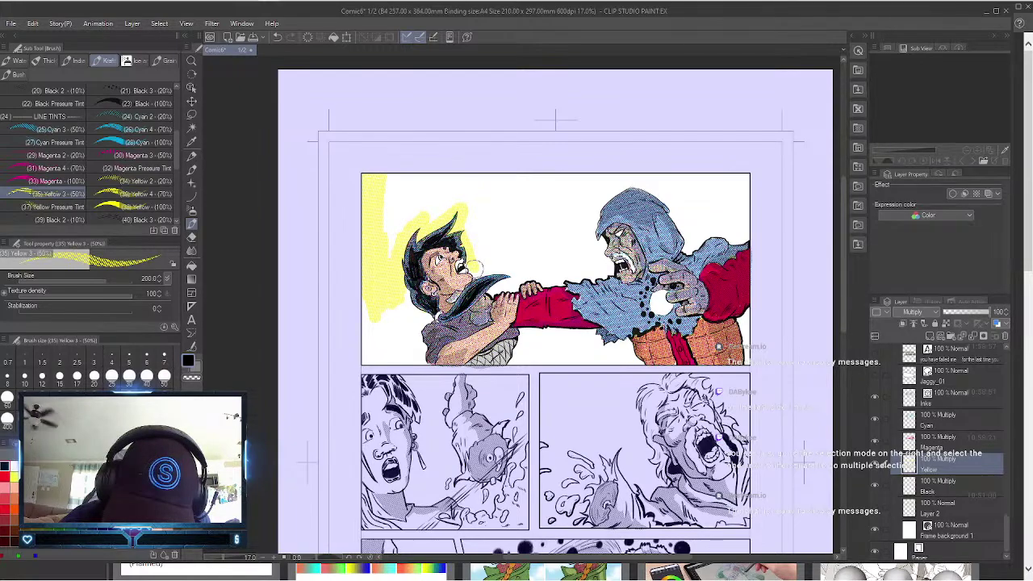
pyautogui.moveTo(476, 271)
pyautogui.mouseDown()
pyautogui.moveTo(510, 261)
pyautogui.moveTo(484, 267)
pyautogui.moveTo(512, 265)
pyautogui.moveTo(509, 284)
pyautogui.moveTo(518, 265)
pyautogui.moveTo(520, 278)
pyautogui.moveTo(548, 278)
pyautogui.moveTo(526, 276)
pyautogui.moveTo(535, 267)
pyautogui.moveTo(560, 278)
pyautogui.moveTo(551, 280)
pyautogui.moveTo(606, 269)
pyautogui.moveTo(599, 240)
pyautogui.moveTo(595, 256)
pyautogui.moveTo(587, 240)
pyautogui.moveTo(589, 202)
pyautogui.moveTo(591, 216)
pyautogui.moveTo(616, 189)
pyautogui.moveTo(670, 204)
pyautogui.mouseUp()
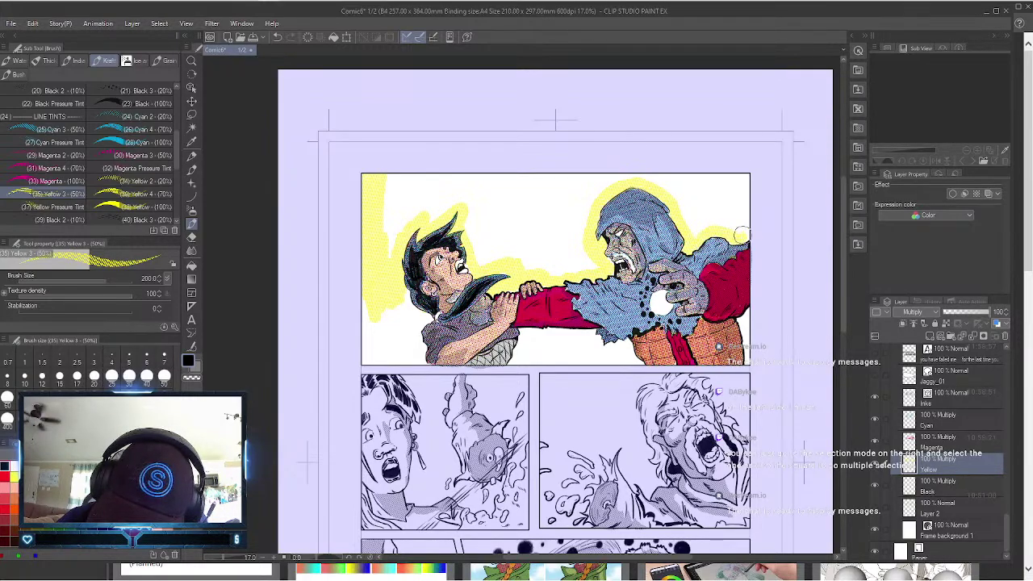
pyautogui.moveTo(740, 234)
pyautogui.mouseDown()
pyautogui.moveTo(742, 174)
pyautogui.moveTo(381, 171)
pyautogui.mouseUp()
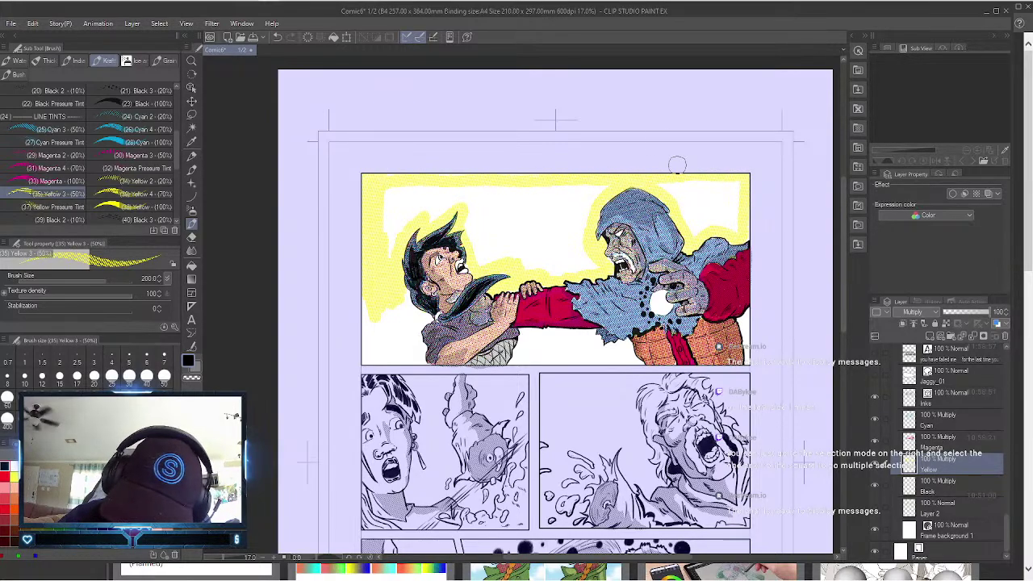
# Fill the remaining white background areas of the top panel, including the gaps below the arm, with the Yellow 3 (50%) line tint.
pyautogui.moveTo(668, 183)
pyautogui.mouseDown()
pyautogui.moveTo(686, 224)
pyautogui.moveTo(700, 204)
pyautogui.moveTo(715, 223)
pyautogui.moveTo(736, 211)
pyautogui.moveTo(712, 201)
pyautogui.mouseUp()
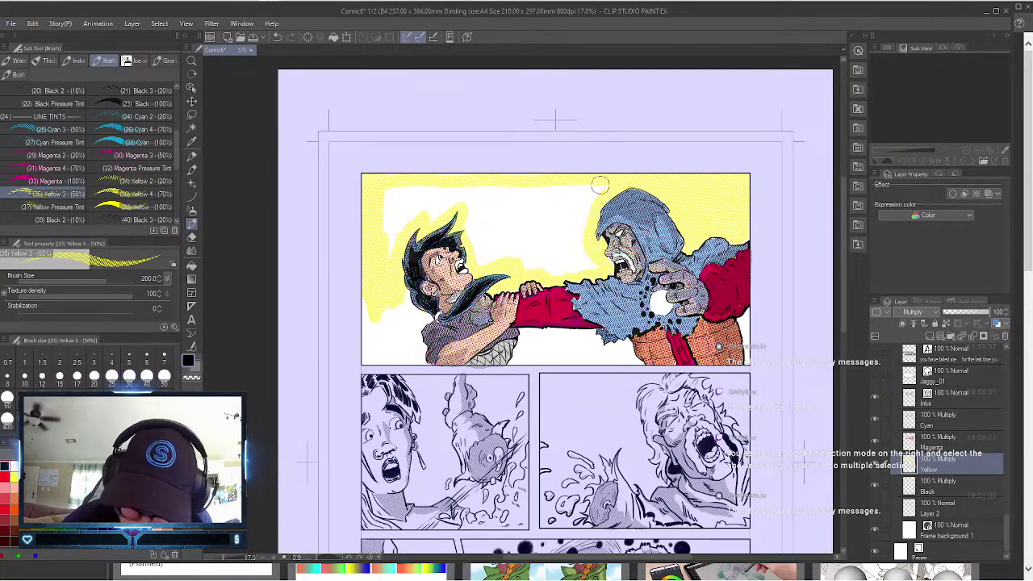
pyautogui.moveTo(600, 185)
pyautogui.mouseDown()
pyautogui.moveTo(568, 228)
pyautogui.moveTo(594, 263)
pyautogui.moveTo(536, 264)
pyautogui.moveTo(560, 217)
pyautogui.moveTo(539, 224)
pyautogui.moveTo(534, 188)
pyautogui.moveTo(520, 183)
pyautogui.moveTo(486, 209)
pyautogui.moveTo(472, 238)
pyautogui.moveTo(480, 267)
pyautogui.moveTo(515, 225)
pyautogui.moveTo(544, 237)
pyautogui.moveTo(577, 187)
pyautogui.moveTo(461, 194)
pyautogui.moveTo(431, 214)
pyautogui.moveTo(459, 190)
pyautogui.moveTo(386, 201)
pyautogui.mouseUp()
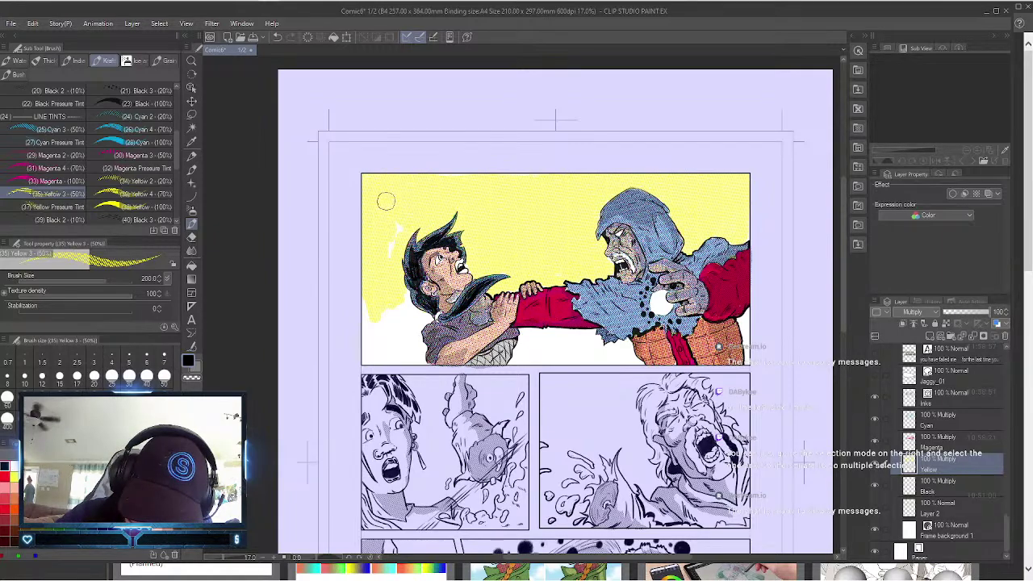
pyautogui.moveTo(398, 299)
pyautogui.mouseDown()
pyautogui.moveTo(420, 318)
pyautogui.moveTo(421, 358)
pyautogui.moveTo(367, 361)
pyautogui.moveTo(367, 307)
pyautogui.moveTo(376, 358)
pyautogui.moveTo(406, 352)
pyautogui.mouseUp()
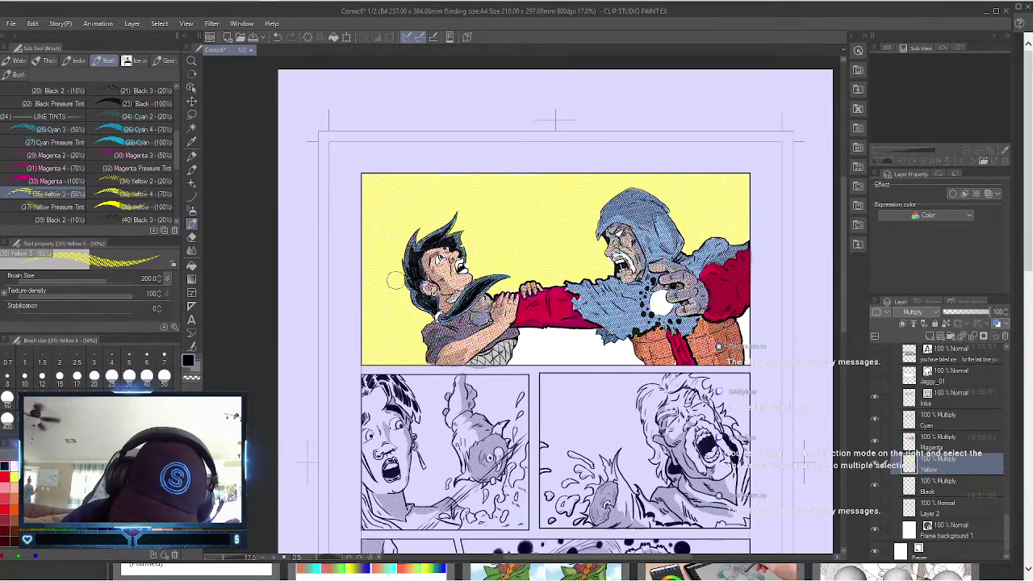
pyautogui.moveTo(523, 335)
pyautogui.mouseDown()
pyautogui.moveTo(515, 361)
pyautogui.moveTo(536, 331)
pyautogui.moveTo(593, 333)
pyautogui.moveTo(601, 350)
pyautogui.moveTo(624, 346)
pyautogui.moveTo(635, 360)
pyautogui.moveTo(532, 352)
pyautogui.moveTo(554, 341)
pyautogui.moveTo(535, 338)
pyautogui.moveTo(576, 335)
pyautogui.moveTo(611, 342)
pyautogui.mouseUp()
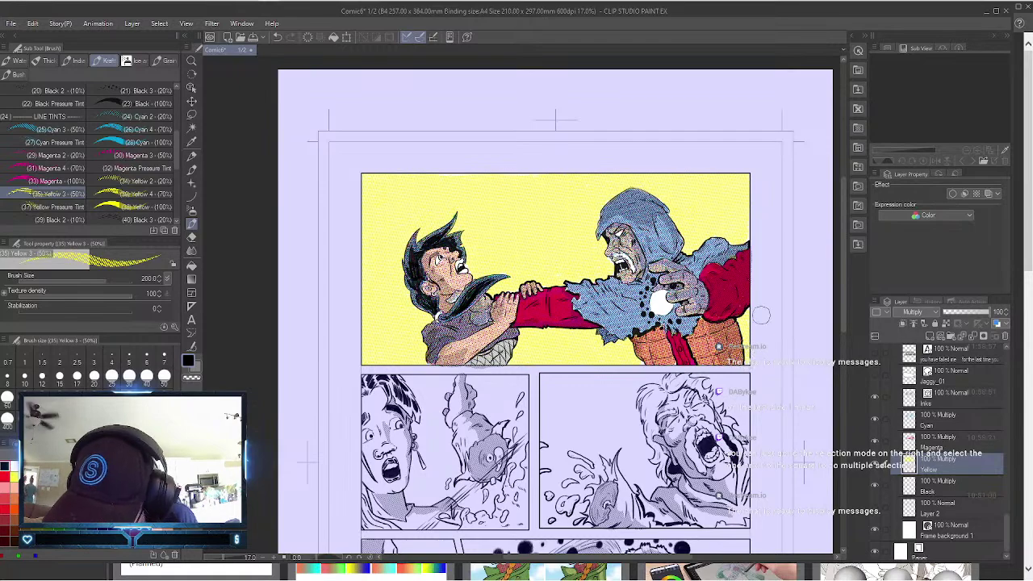
# Check the KraftTone formula guide, and cover the top panel's background with the Cyan 2 (20%) line tint on the Cyan layer.
pyautogui.click(960, 419)
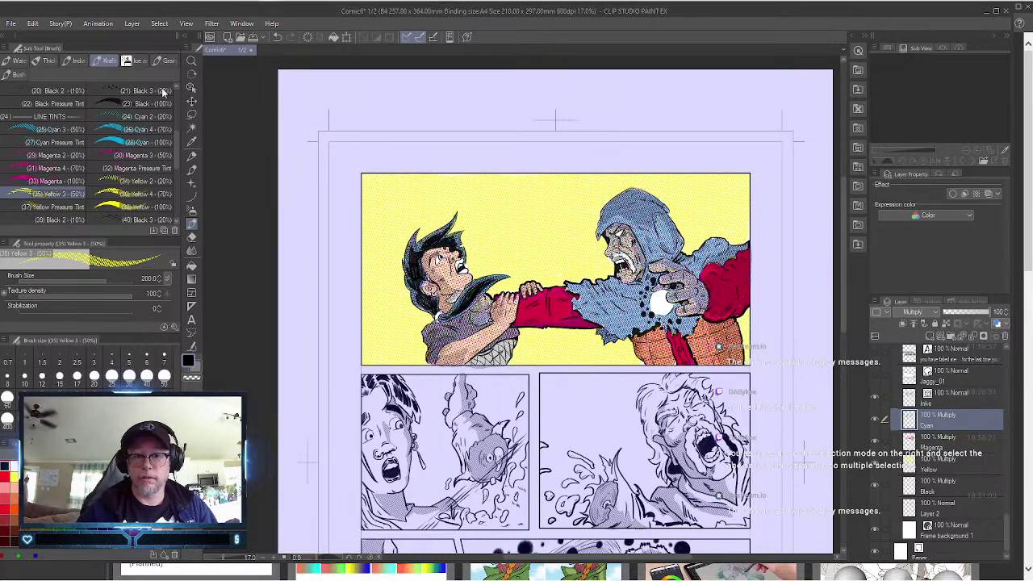
pyautogui.moveTo(167, 6)
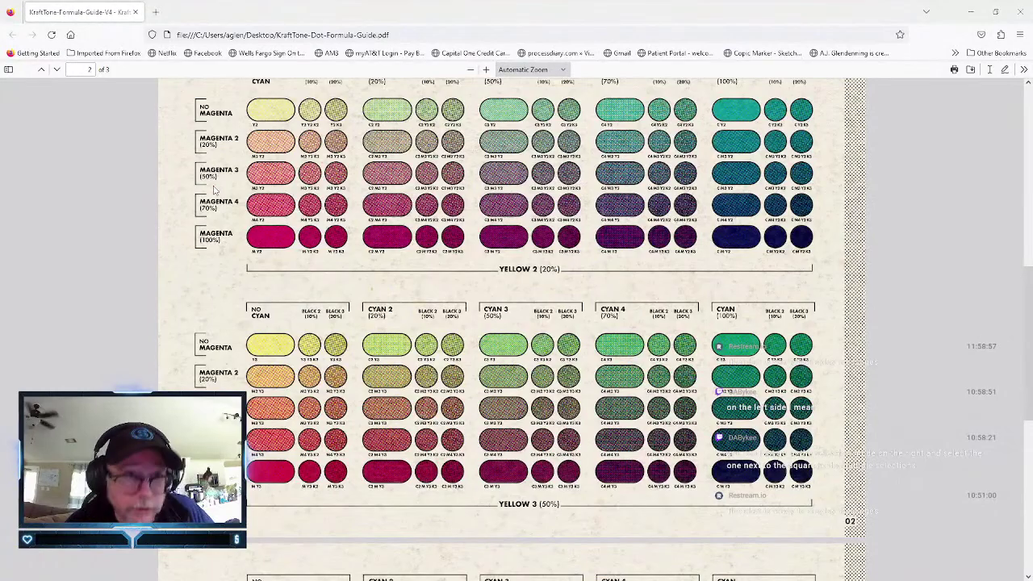
pyautogui.hotkey('alt', 'Tab')
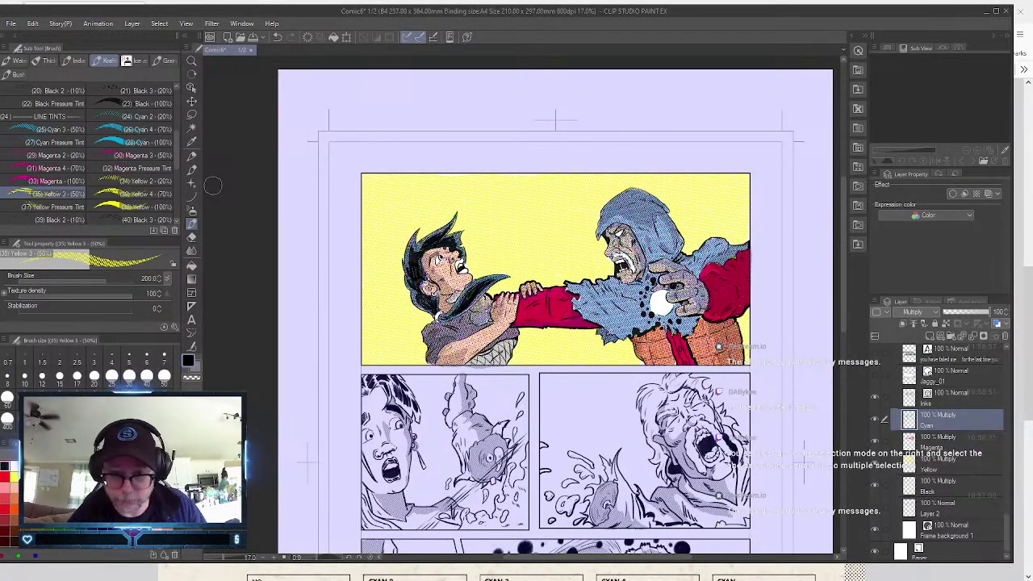
pyautogui.click(149, 116)
pyautogui.moveTo(369, 179)
pyautogui.mouseDown()
pyautogui.moveTo(367, 242)
pyautogui.moveTo(385, 282)
pyautogui.moveTo(391, 269)
pyautogui.moveTo(368, 316)
pyautogui.moveTo(364, 266)
pyautogui.moveTo(370, 306)
pyautogui.moveTo(400, 300)
pyautogui.moveTo(400, 251)
pyautogui.moveTo(413, 223)
pyautogui.moveTo(419, 234)
pyautogui.moveTo(458, 214)
pyautogui.moveTo(454, 228)
pyautogui.moveTo(468, 227)
pyautogui.moveTo(481, 272)
pyautogui.moveTo(515, 268)
pyautogui.moveTo(495, 282)
pyautogui.moveTo(509, 276)
pyautogui.moveTo(497, 273)
pyautogui.moveTo(494, 291)
pyautogui.moveTo(532, 273)
pyautogui.moveTo(594, 279)
pyautogui.moveTo(609, 269)
pyautogui.moveTo(593, 227)
pyautogui.moveTo(617, 193)
pyautogui.moveTo(634, 184)
pyautogui.moveTo(663, 200)
pyautogui.moveTo(688, 251)
pyautogui.moveTo(727, 232)
pyautogui.moveTo(738, 241)
pyautogui.moveTo(743, 178)
pyautogui.mouseUp()
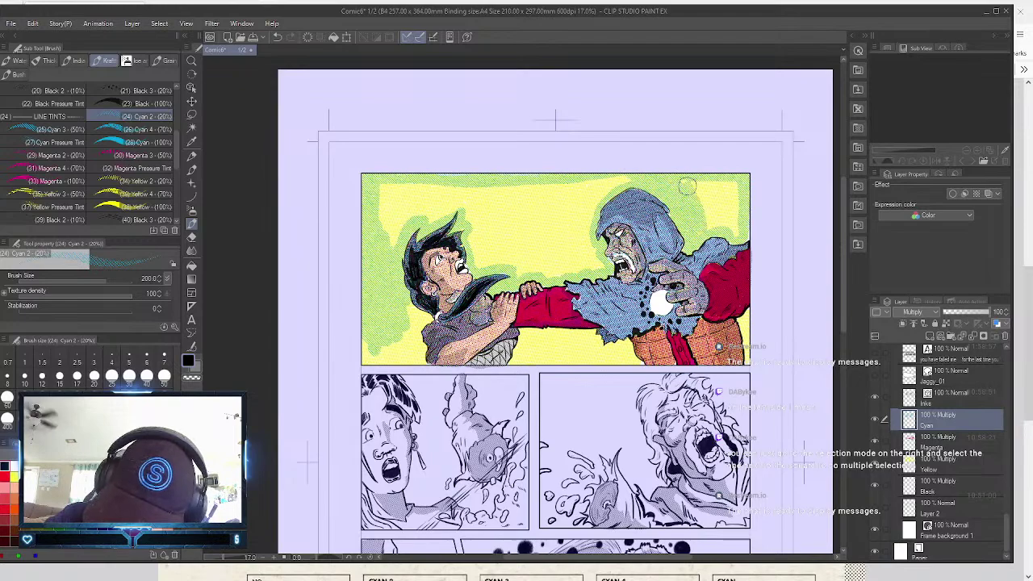
pyautogui.moveTo(687, 187)
pyautogui.mouseDown()
pyautogui.moveTo(712, 216)
pyautogui.moveTo(734, 188)
pyautogui.mouseUp()
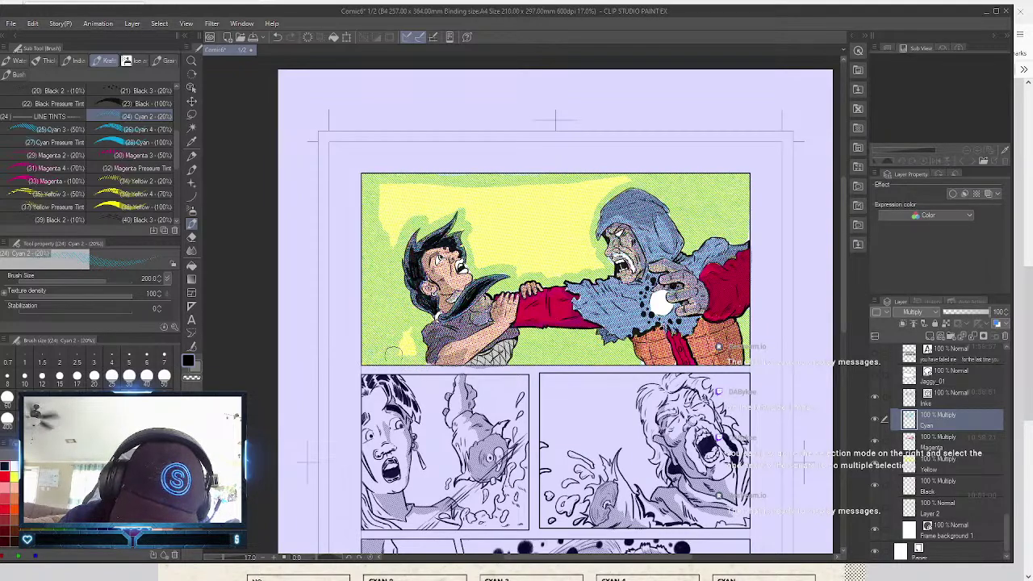
pyautogui.moveTo(385, 202)
pyautogui.mouseDown()
pyautogui.moveTo(396, 234)
pyautogui.moveTo(425, 195)
pyautogui.moveTo(447, 211)
pyautogui.moveTo(447, 198)
pyautogui.moveTo(468, 192)
pyautogui.moveTo(479, 262)
pyautogui.moveTo(490, 260)
pyautogui.moveTo(476, 187)
pyautogui.moveTo(488, 217)
pyautogui.moveTo(507, 215)
pyautogui.moveTo(516, 184)
pyautogui.moveTo(547, 221)
pyautogui.moveTo(556, 212)
pyautogui.moveTo(541, 192)
pyautogui.moveTo(558, 181)
pyautogui.moveTo(575, 216)
pyautogui.moveTo(633, 177)
pyautogui.mouseUp()
pyautogui.moveTo(587, 220)
pyautogui.mouseDown()
pyautogui.moveTo(574, 258)
pyautogui.moveTo(554, 253)
pyautogui.moveTo(526, 213)
pyautogui.moveTo(499, 260)
pyautogui.moveTo(527, 266)
pyautogui.moveTo(520, 268)
pyautogui.moveTo(599, 259)
pyautogui.mouseUp()
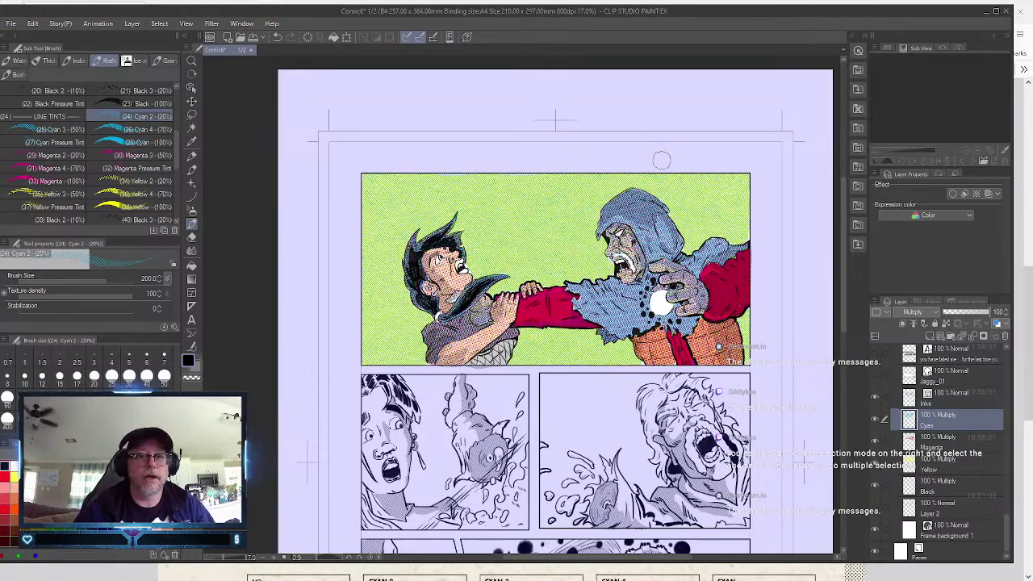
# Examine the top panel's line-tint background against the dot-tinted fighters, both up close and at page scale.
pyautogui.click(191, 61)
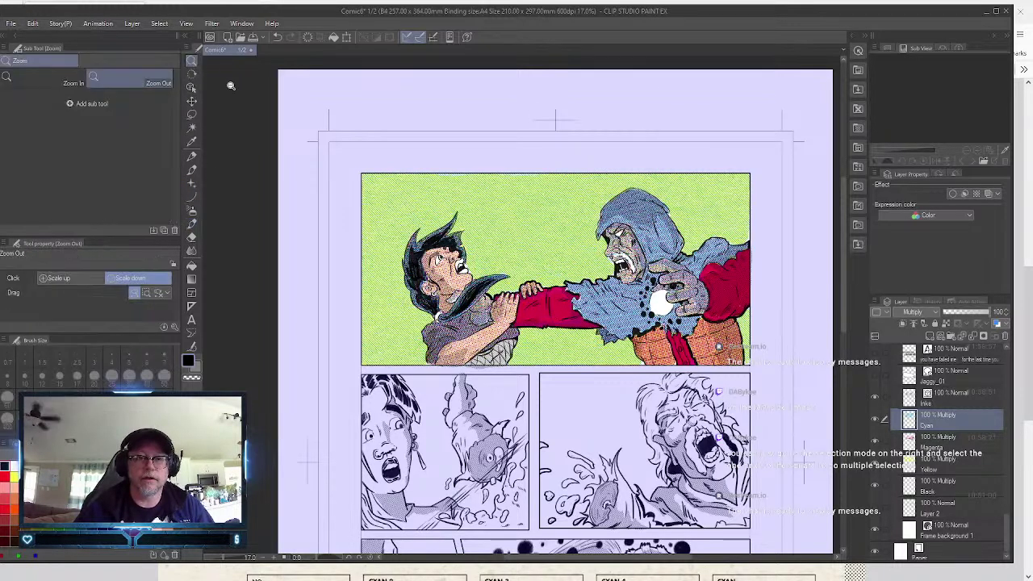
pyautogui.moveTo(463, 241); pyautogui.dragTo(571, 249)
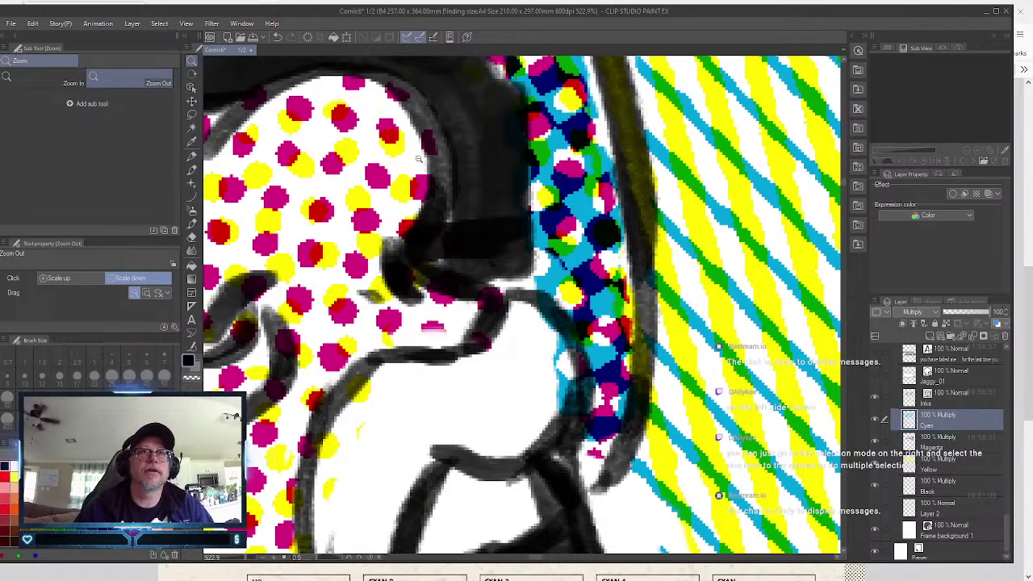
pyautogui.scroll(-10, 418, 159)
pyautogui.scroll(3, 418, 159)
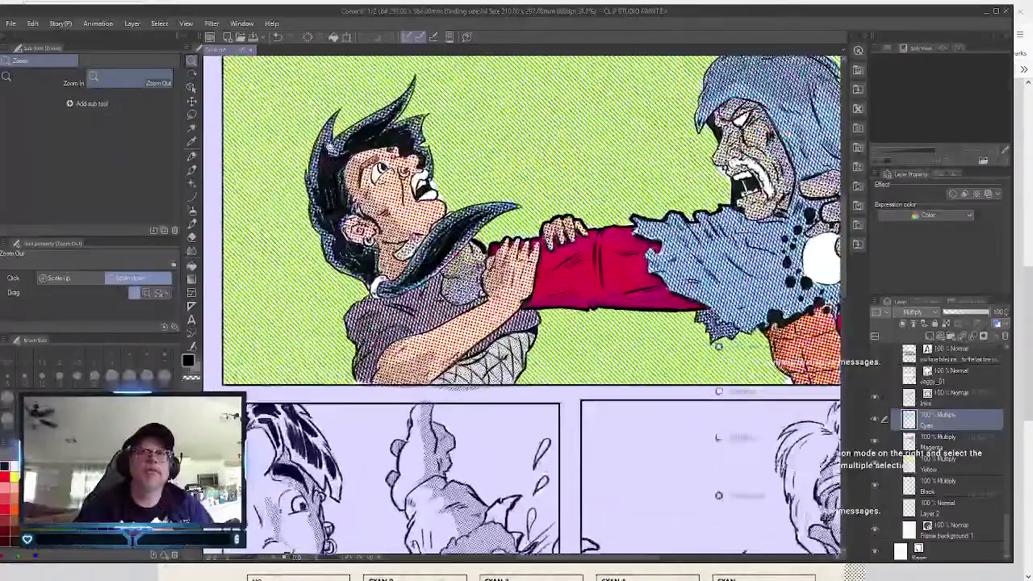
pyautogui.scroll(-1, 418, 159)
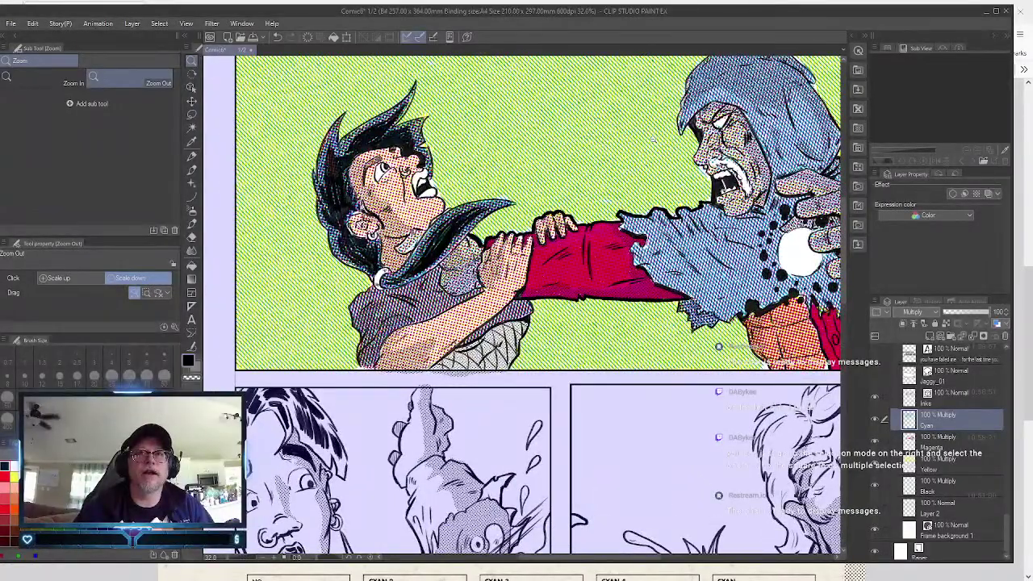
pyautogui.scroll(4, 471, 167)
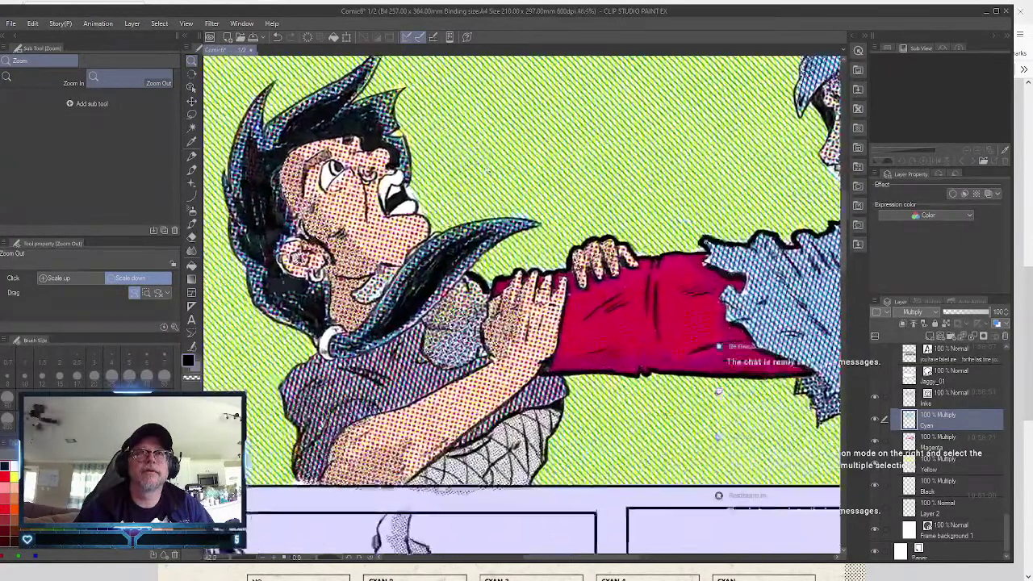
pyautogui.scroll(-1, 476, 168)
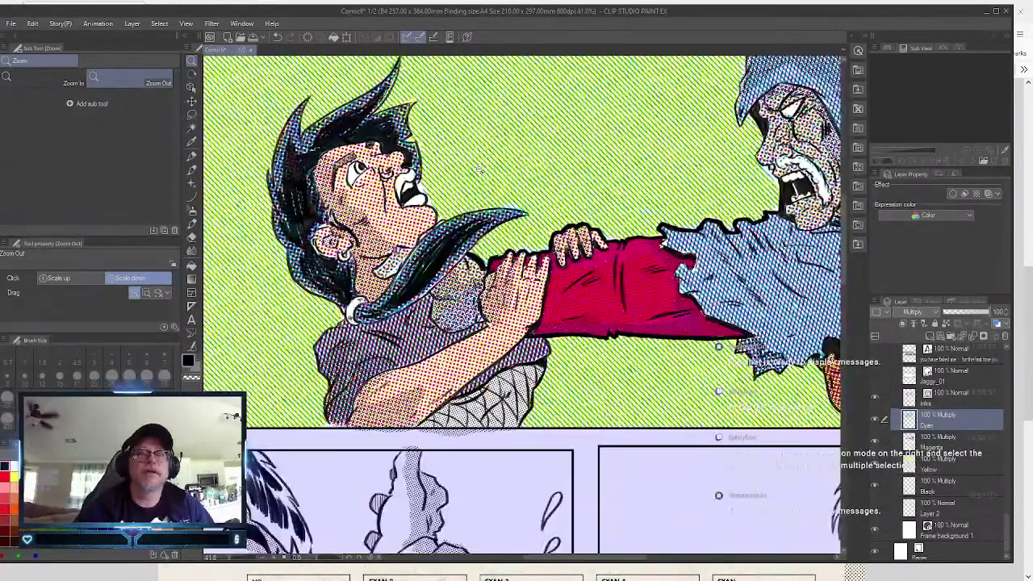
pyautogui.scroll(-5, 478, 169)
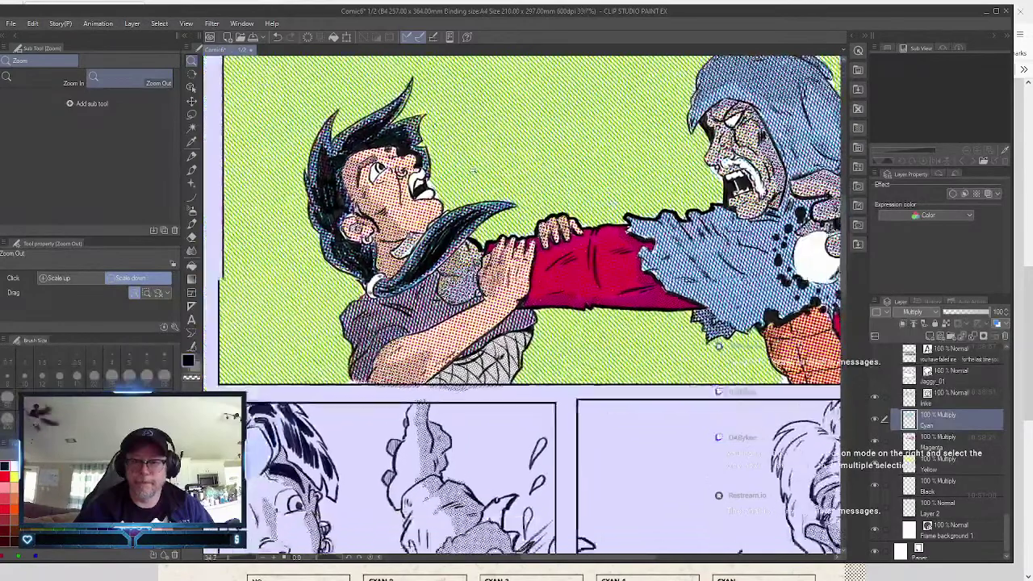
pyautogui.scroll(-4, 463, 167)
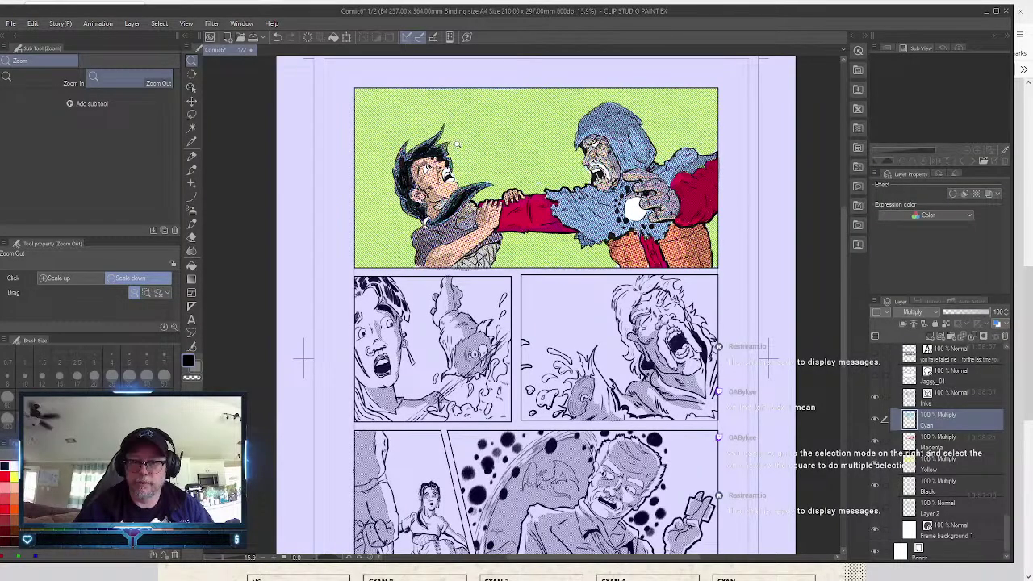
# Colour the dark-haired fighter's upper and lower lips with the Cyan 4 (70%) dot tint at size 25 on the Cyan layer.
pyautogui.scroll(8, 457, 144)
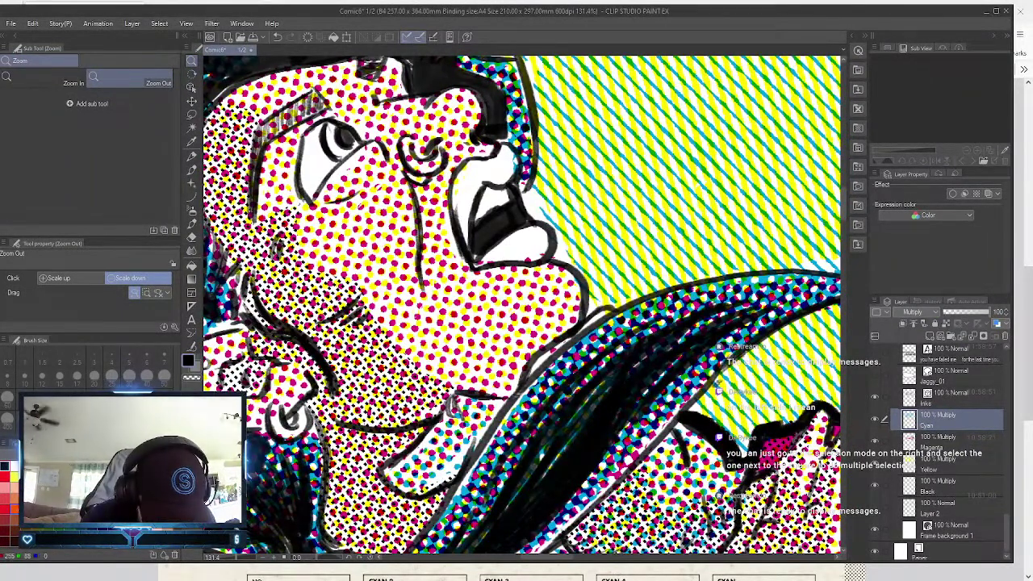
pyautogui.click(193, 223)
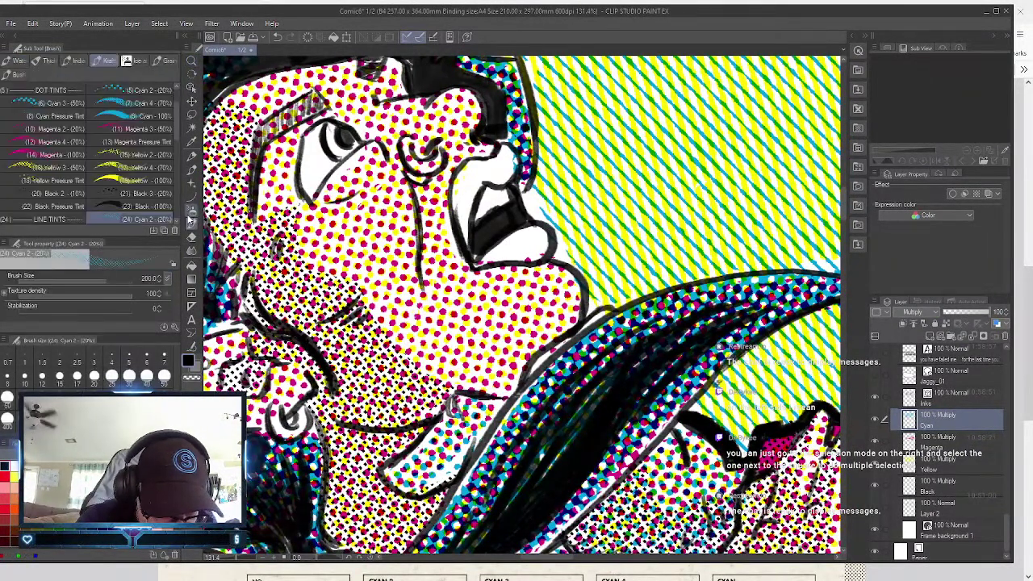
pyautogui.scroll(1, 178, 124)
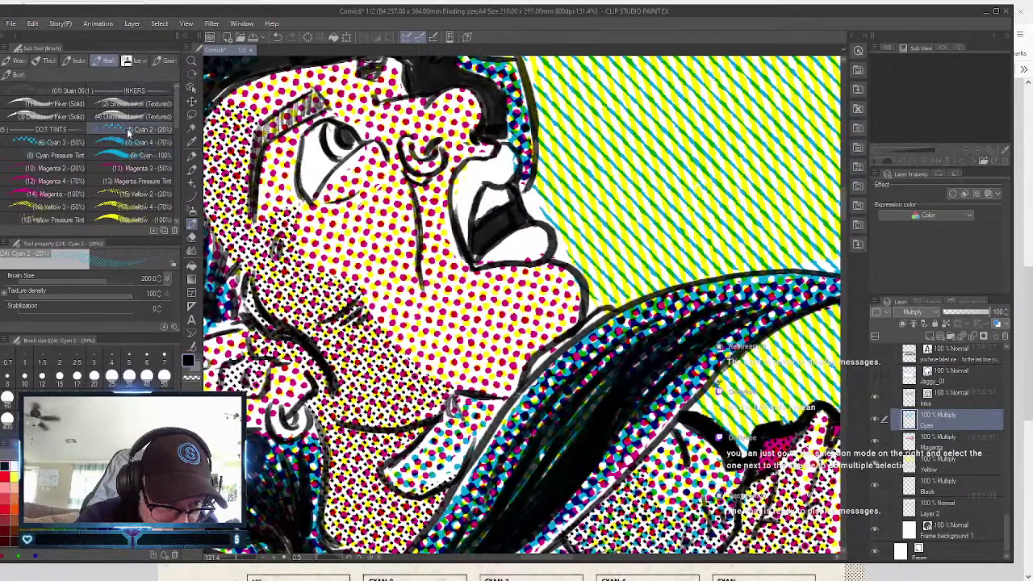
pyautogui.click(142, 142)
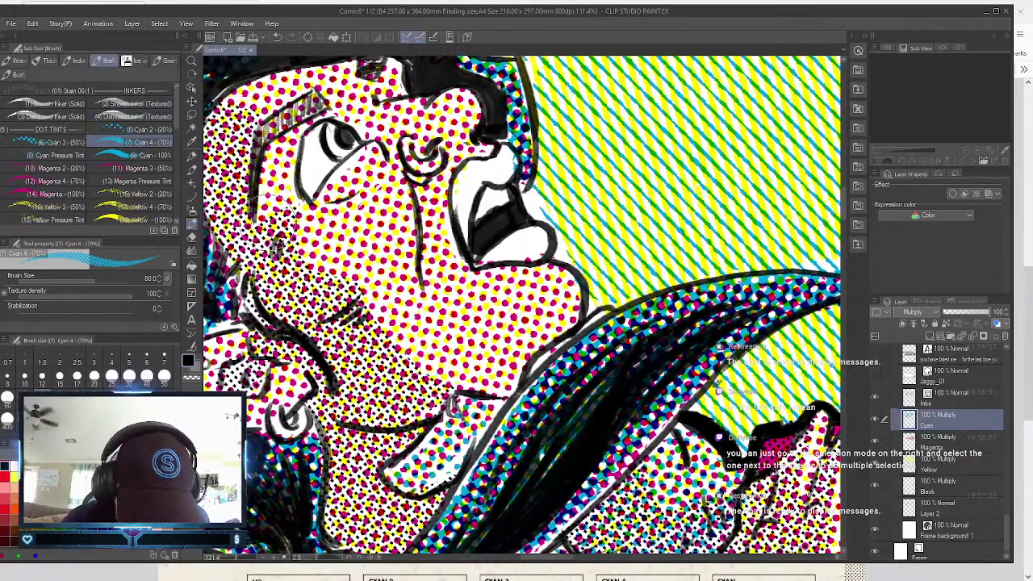
pyautogui.click(111, 376)
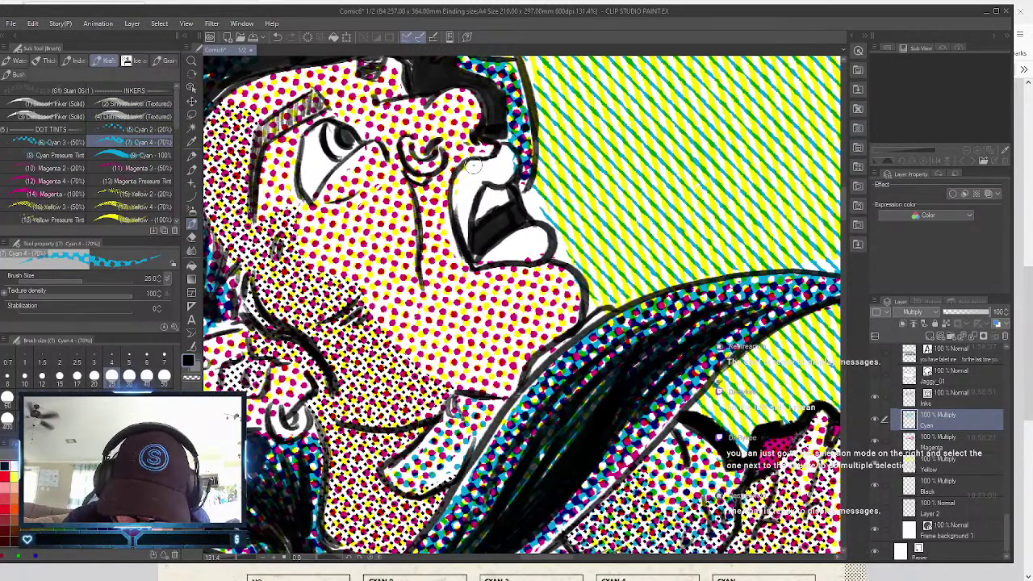
pyautogui.moveTo(474, 165)
pyautogui.mouseDown()
pyautogui.moveTo(459, 220)
pyautogui.moveTo(465, 234)
pyautogui.mouseUp()
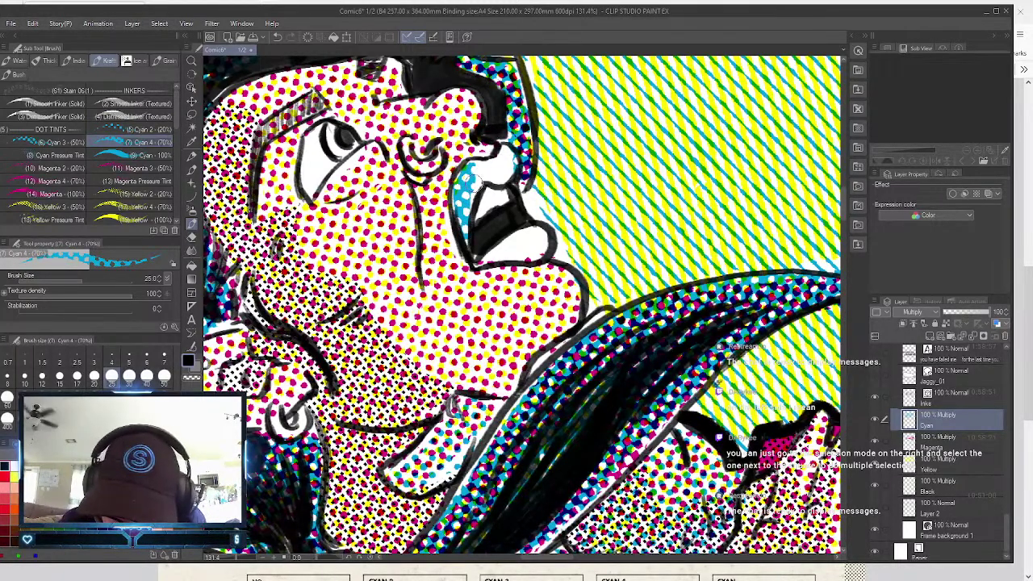
pyautogui.moveTo(492, 168)
pyautogui.mouseDown()
pyautogui.moveTo(503, 145)
pyautogui.moveTo(508, 184)
pyautogui.moveTo(487, 190)
pyautogui.mouseUp()
pyautogui.moveTo(502, 246)
pyautogui.mouseDown()
pyautogui.moveTo(478, 264)
pyautogui.moveTo(546, 242)
pyautogui.moveTo(532, 234)
pyautogui.mouseUp()
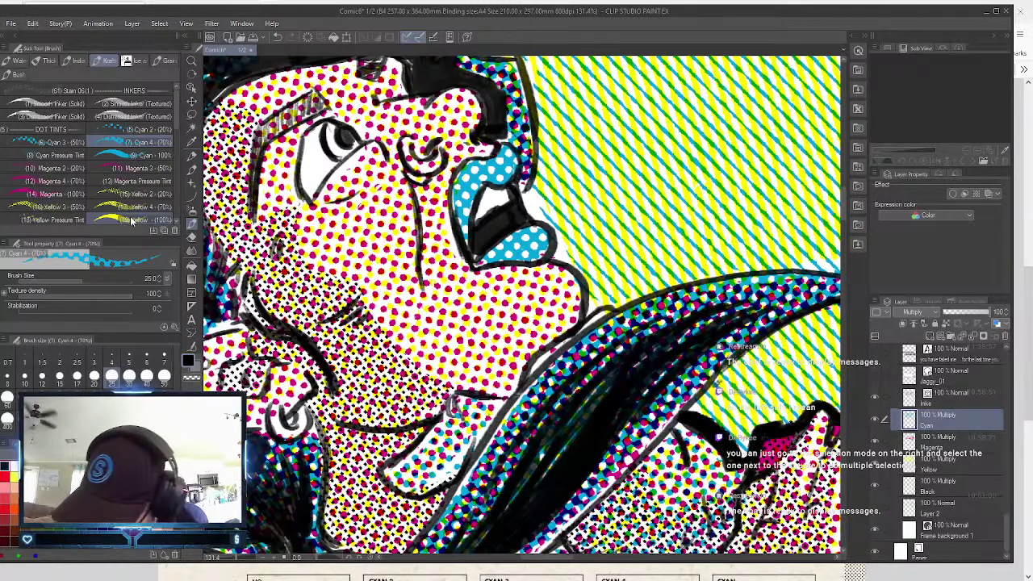
# Layer the Magenta 4 (70%) dot tint at size 30 over the dark-haired fighter's upper and lower lips on the Magenta layer.
pyautogui.click(952, 442)
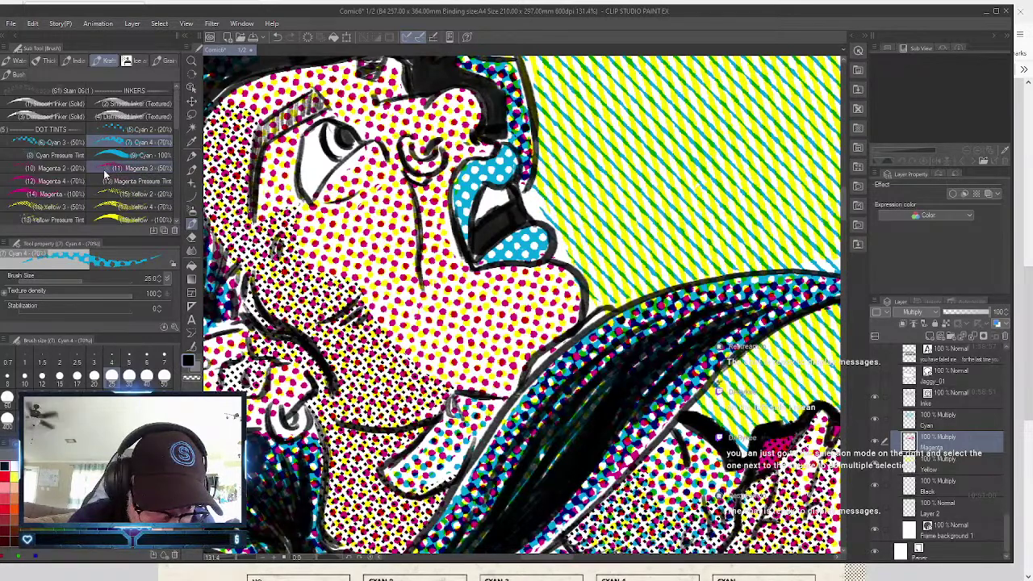
pyautogui.click(70, 182)
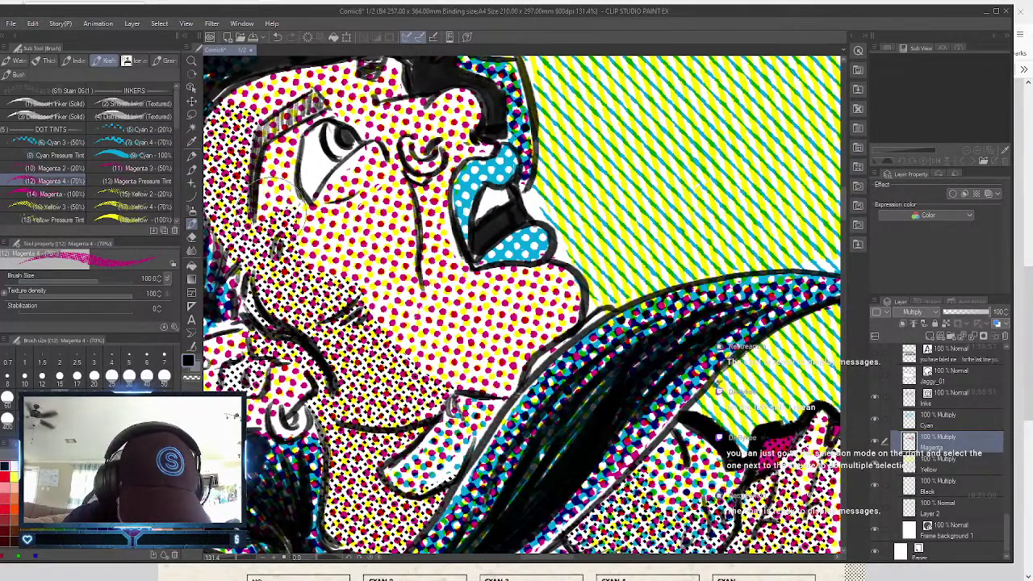
pyautogui.click(130, 376)
pyautogui.moveTo(472, 162)
pyautogui.mouseDown()
pyautogui.moveTo(458, 193)
pyautogui.moveTo(463, 175)
pyautogui.moveTo(465, 234)
pyautogui.moveTo(466, 185)
pyautogui.moveTo(495, 175)
pyautogui.moveTo(478, 166)
pyautogui.moveTo(498, 158)
pyautogui.moveTo(499, 178)
pyautogui.moveTo(505, 151)
pyautogui.mouseUp()
pyautogui.moveTo(523, 228)
pyautogui.mouseDown()
pyautogui.moveTo(484, 262)
pyautogui.moveTo(525, 256)
pyautogui.moveTo(534, 236)
pyautogui.mouseUp()
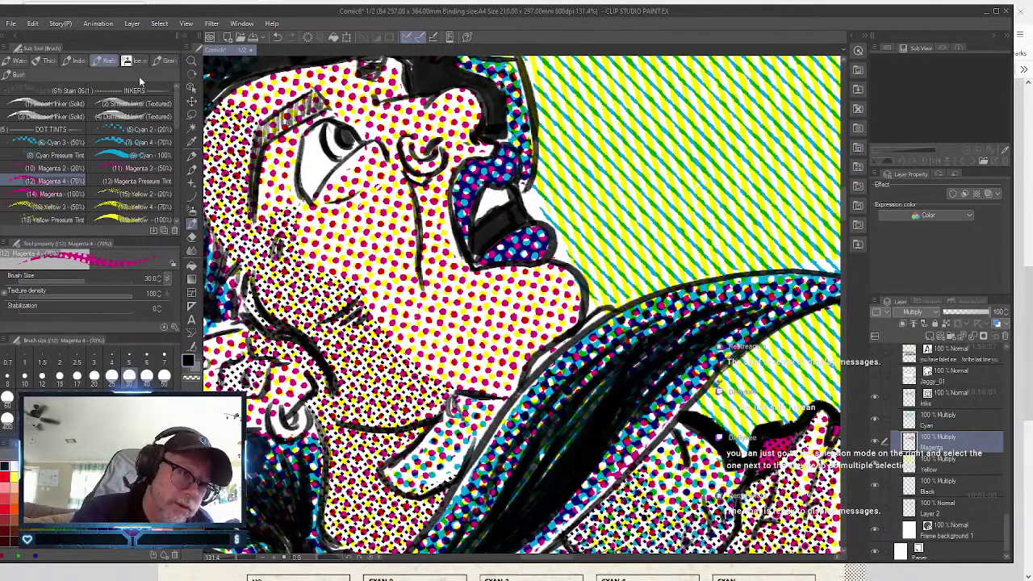
pyautogui.click(191, 61)
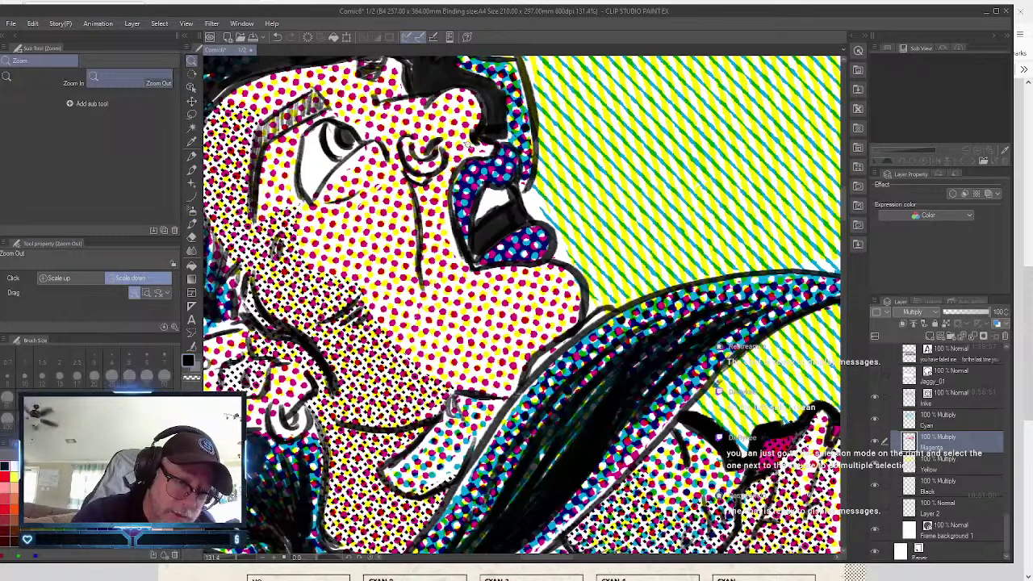
pyautogui.click(654, 188)
pyautogui.click(653, 188)
pyautogui.click(694, 218)
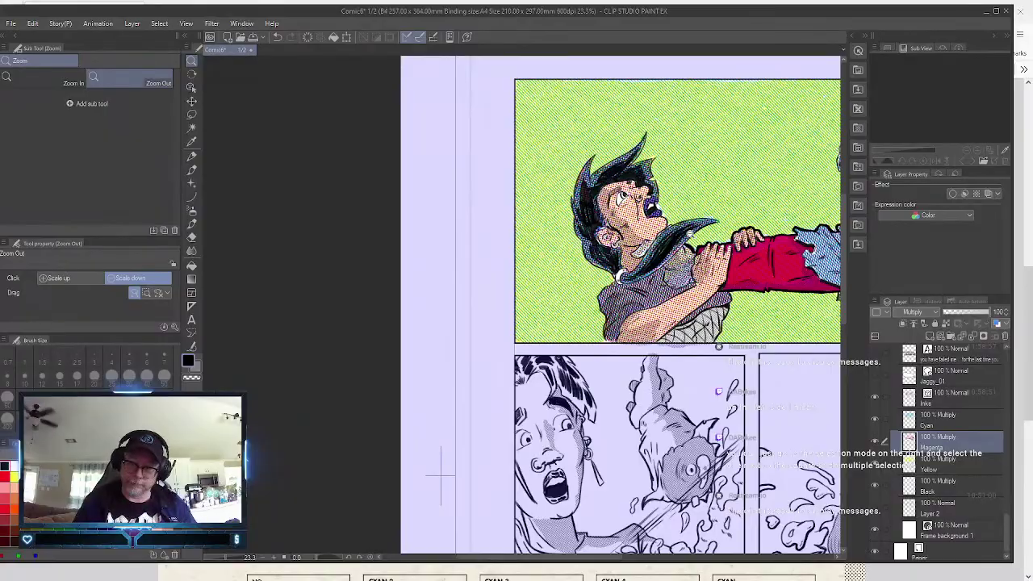
# Set the Hard eraser to size 17, and colour the dark-haired fighter's nose ring and earrings with Yellow (100%) at size 50 on the Yellow layer.
pyautogui.scroll(8, 642, 193)
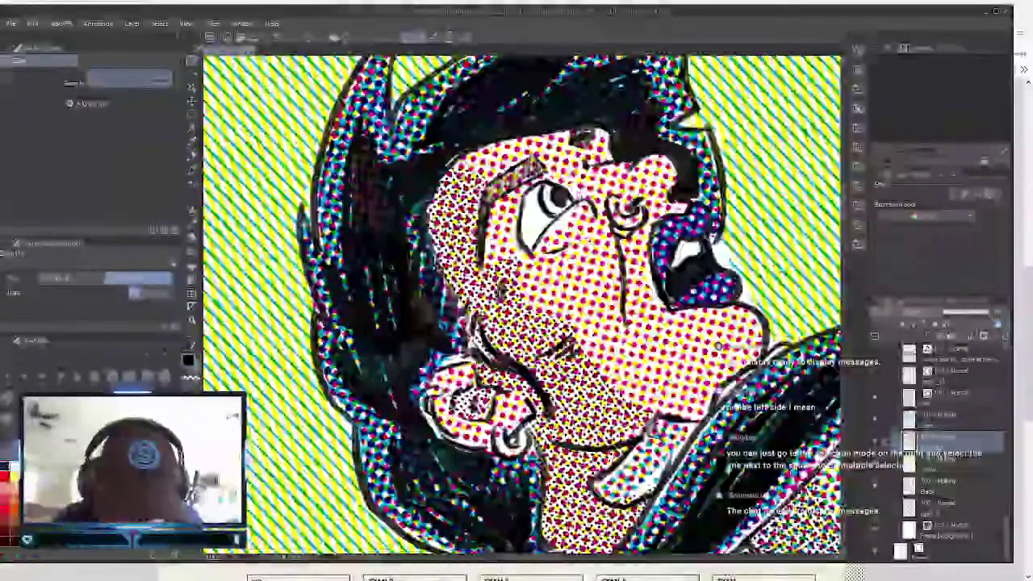
pyautogui.click(191, 236)
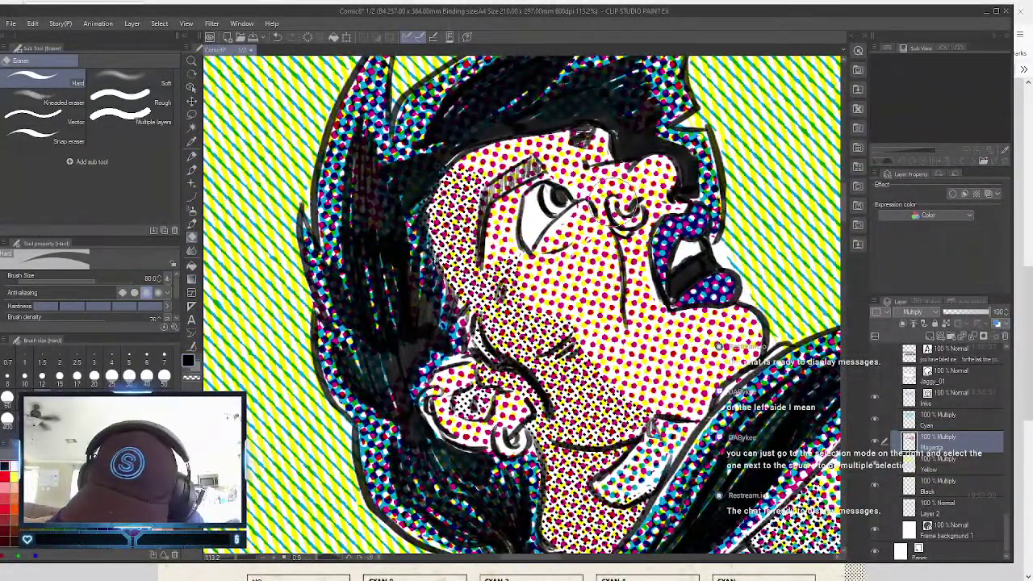
pyautogui.click(77, 376)
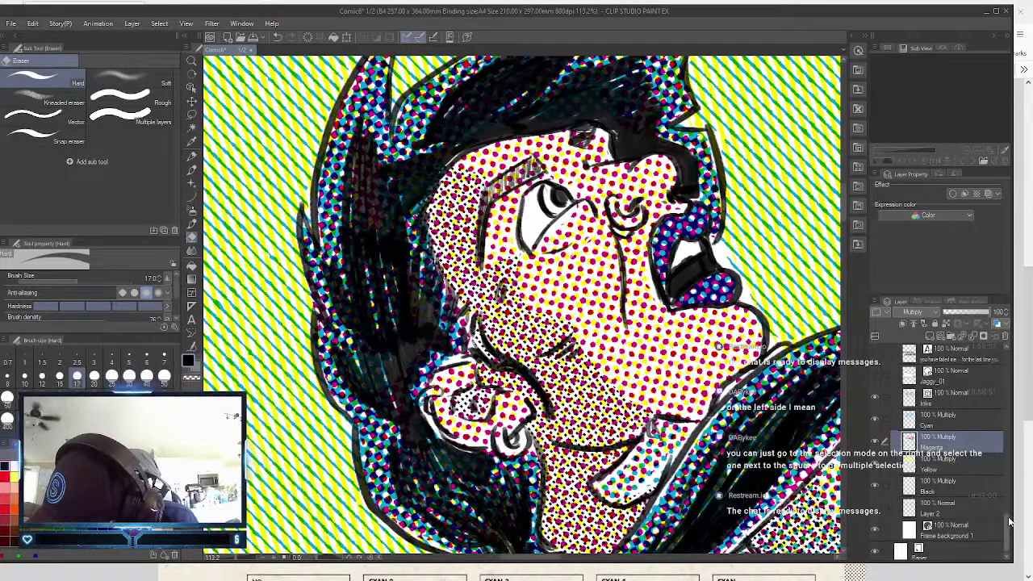
pyautogui.moveTo(1008, 522)
pyautogui.mouseDown()
pyautogui.moveTo(1007, 355)
pyautogui.moveTo(1006, 525)
pyautogui.mouseUp()
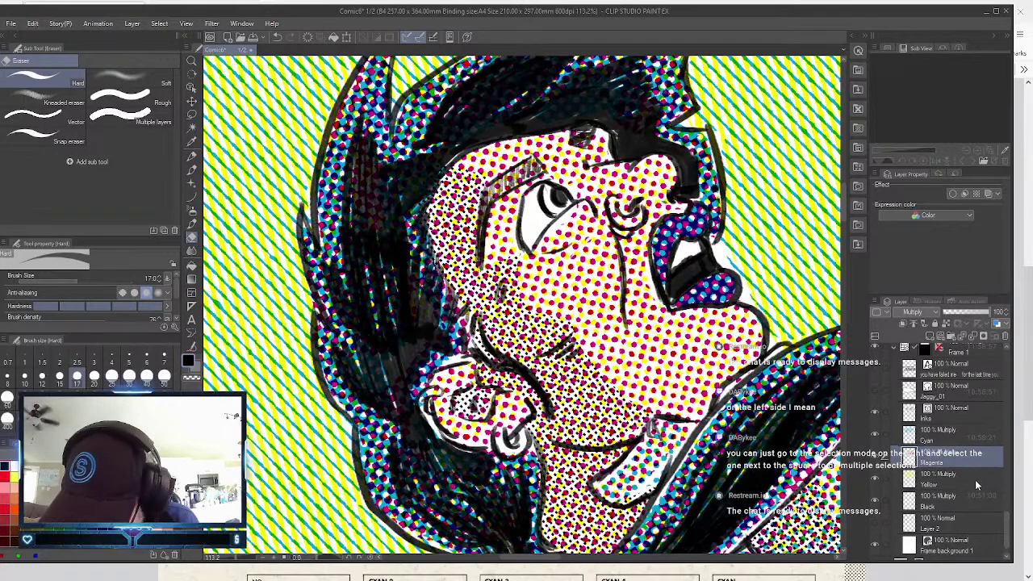
pyautogui.click(980, 483)
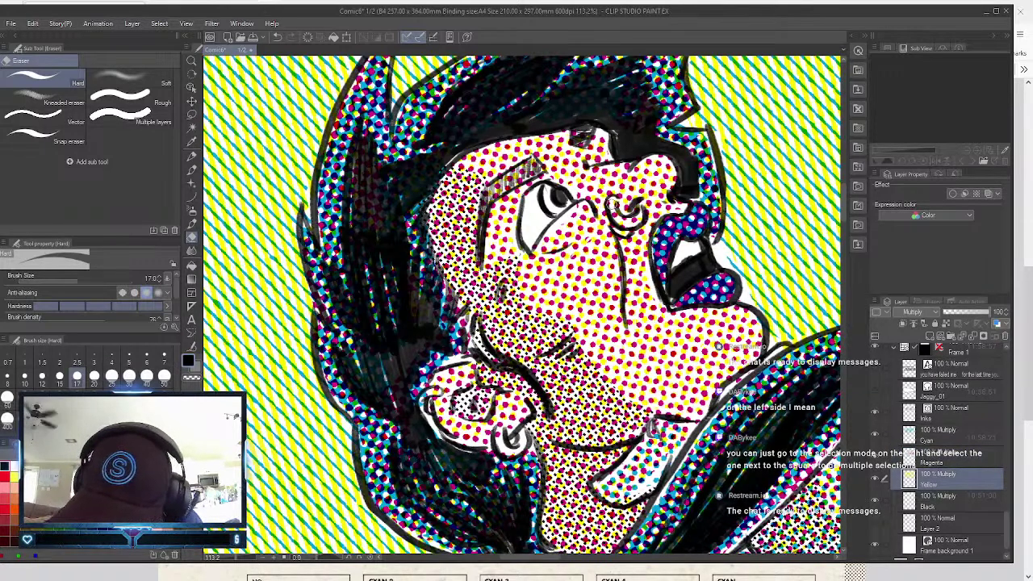
pyautogui.click(191, 223)
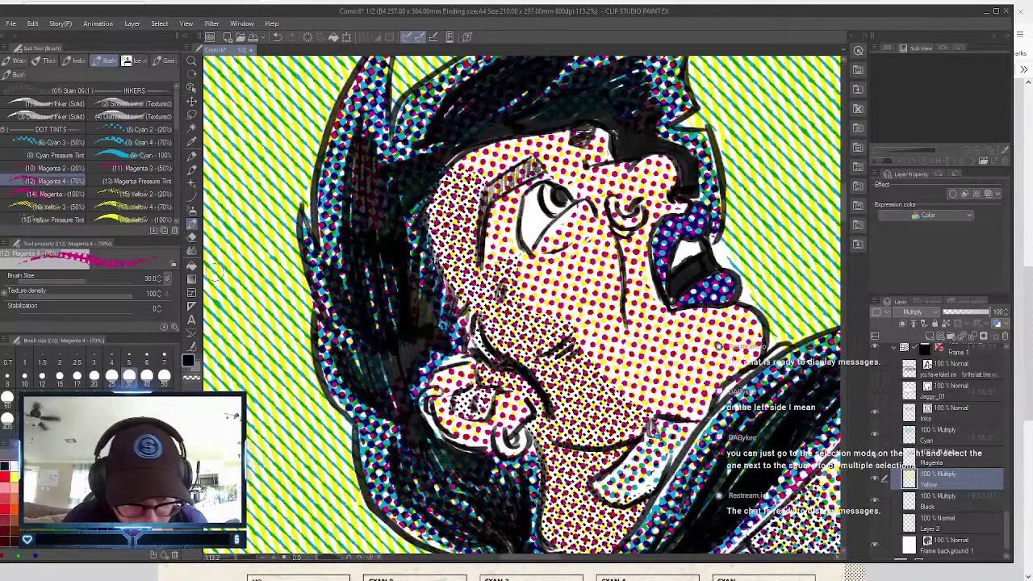
pyautogui.click(135, 219)
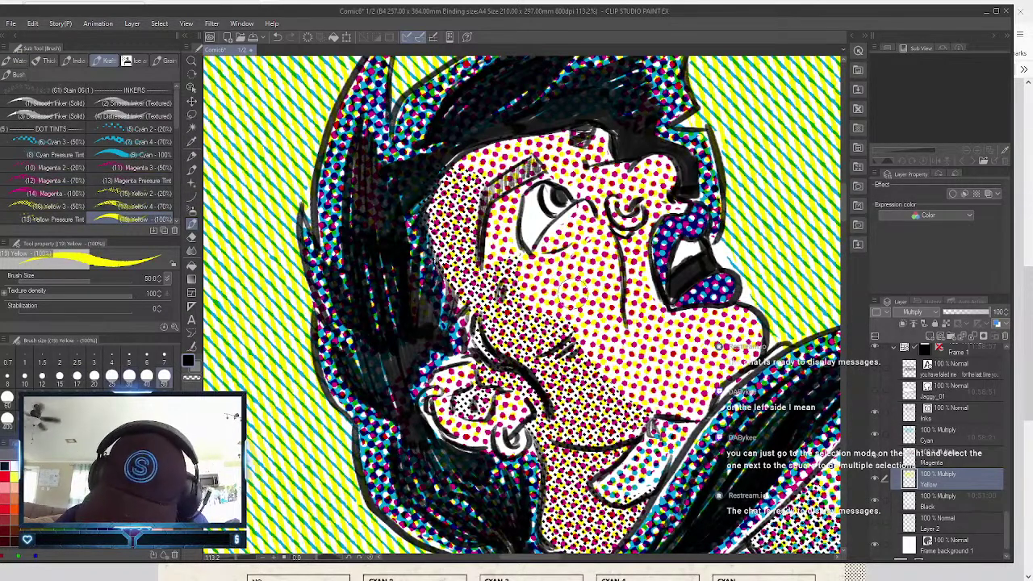
pyautogui.moveTo(629, 209)
pyautogui.mouseDown()
pyautogui.moveTo(613, 198)
pyautogui.moveTo(614, 226)
pyautogui.moveTo(637, 214)
pyautogui.moveTo(643, 192)
pyautogui.mouseUp()
pyautogui.moveTo(498, 430)
pyautogui.mouseDown()
pyautogui.moveTo(506, 451)
pyautogui.moveTo(518, 436)
pyautogui.mouseUp()
pyautogui.moveTo(463, 417)
pyautogui.mouseDown()
pyautogui.moveTo(431, 393)
pyautogui.moveTo(421, 413)
pyautogui.moveTo(450, 373)
pyautogui.mouseUp()
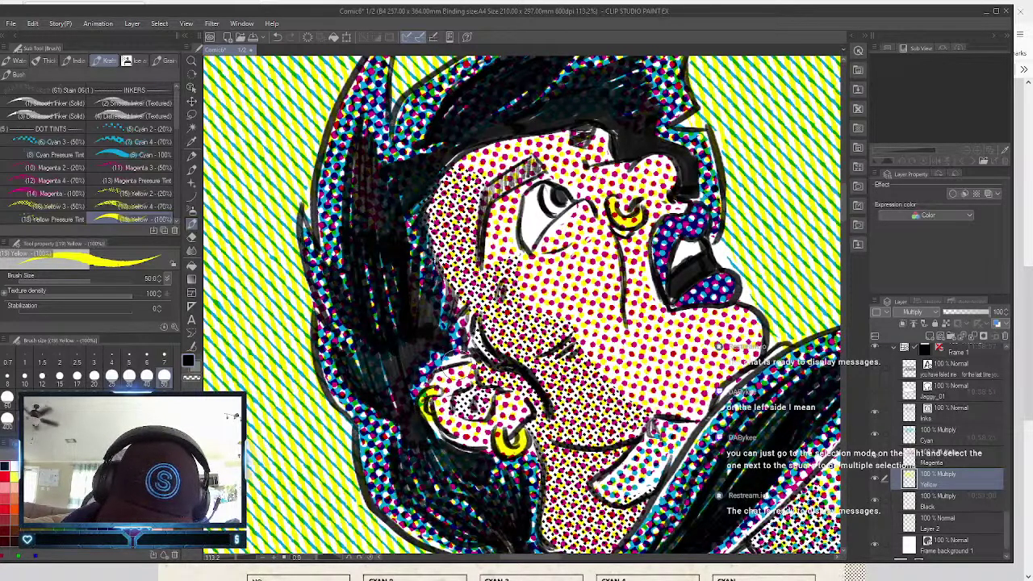
# Fill the white background gap beside the dark-haired fighter's mouth with the Yellow 4 (70%) line tint at size 25.
pyautogui.click(193, 61)
pyautogui.click(657, 299)
pyautogui.click(656, 298)
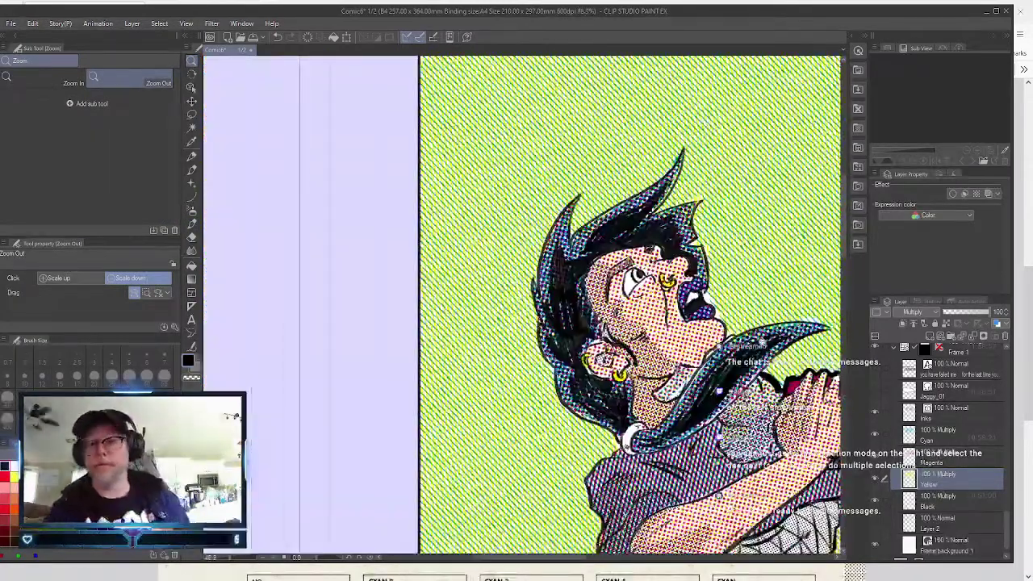
pyautogui.click(657, 299)
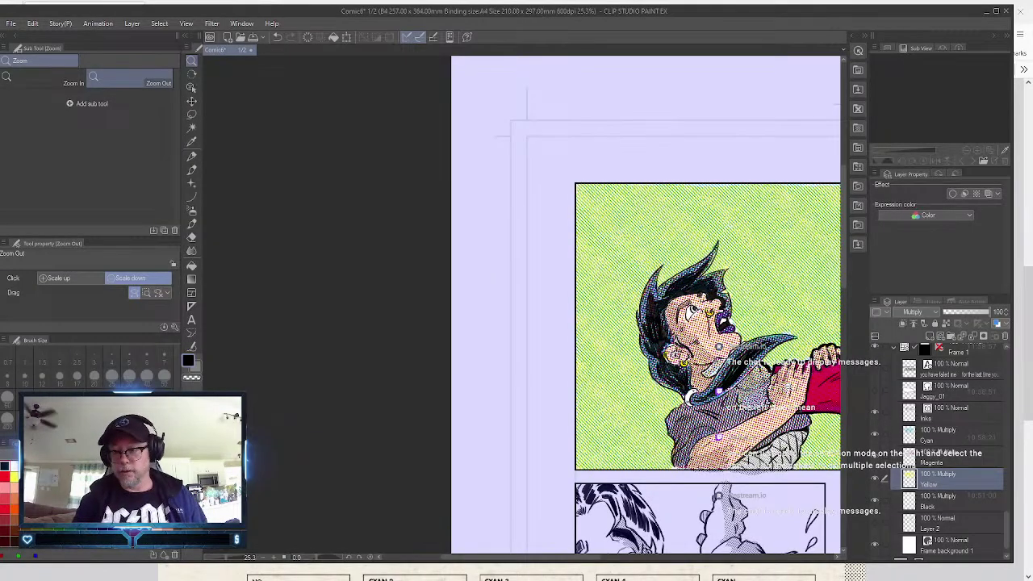
pyautogui.scroll(8, 741, 320)
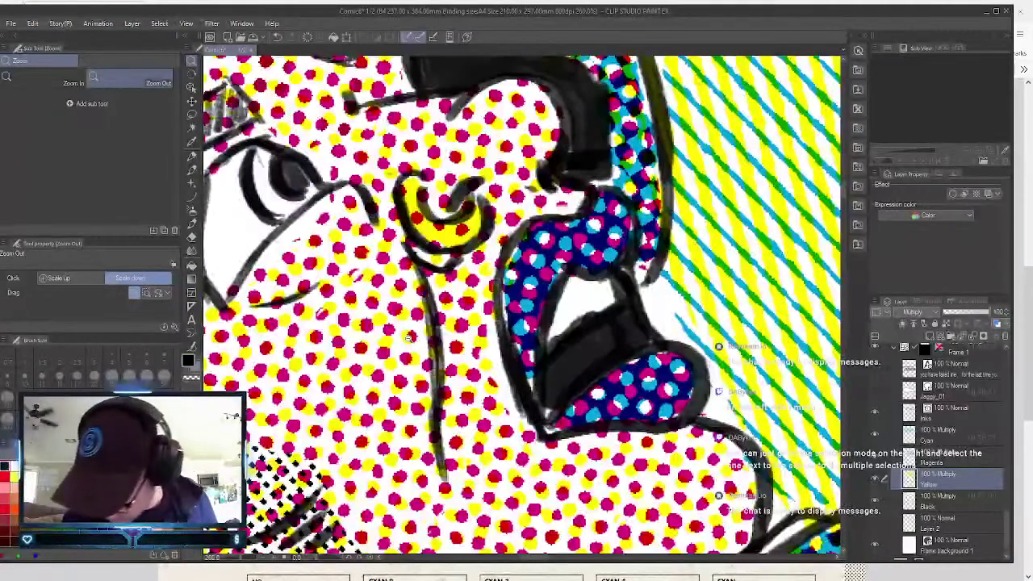
pyautogui.click(191, 224)
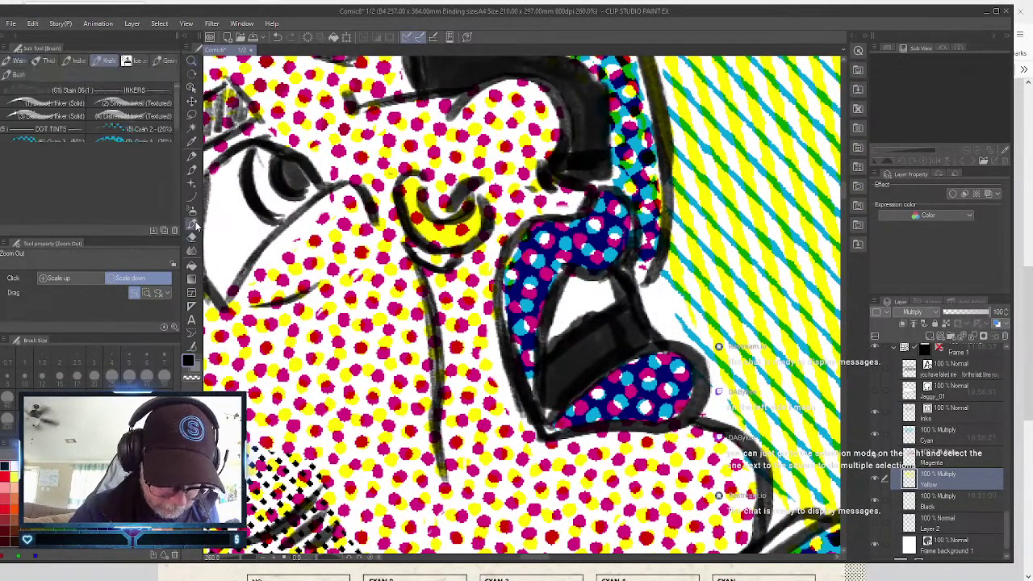
pyautogui.scroll(-4, 176, 122)
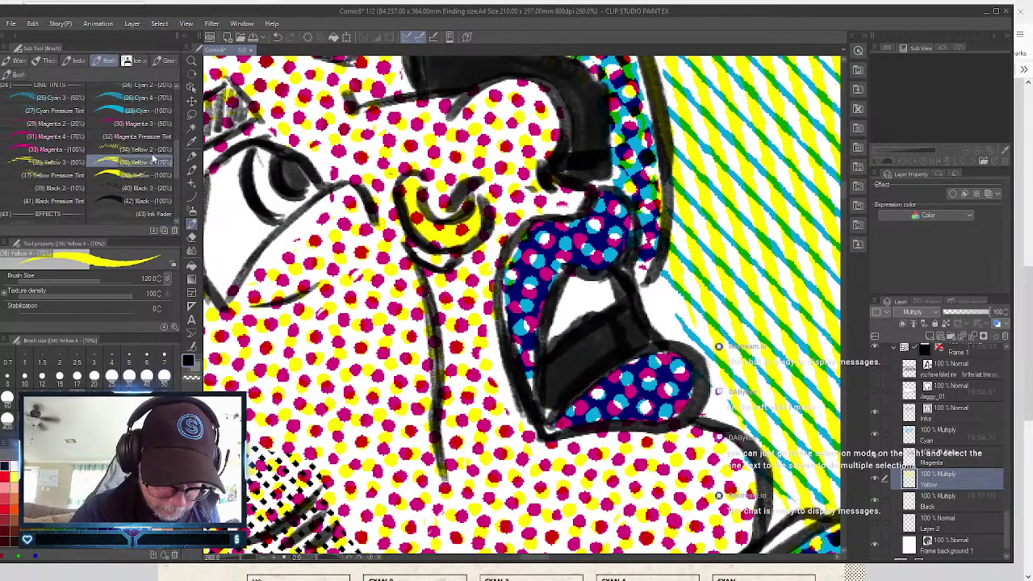
pyautogui.click(152, 161)
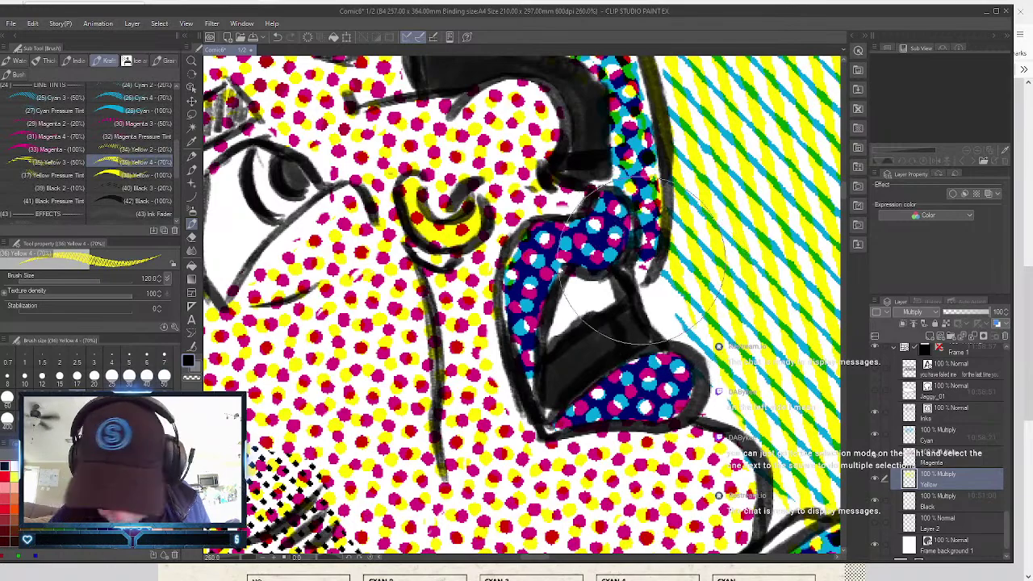
pyautogui.click(111, 373)
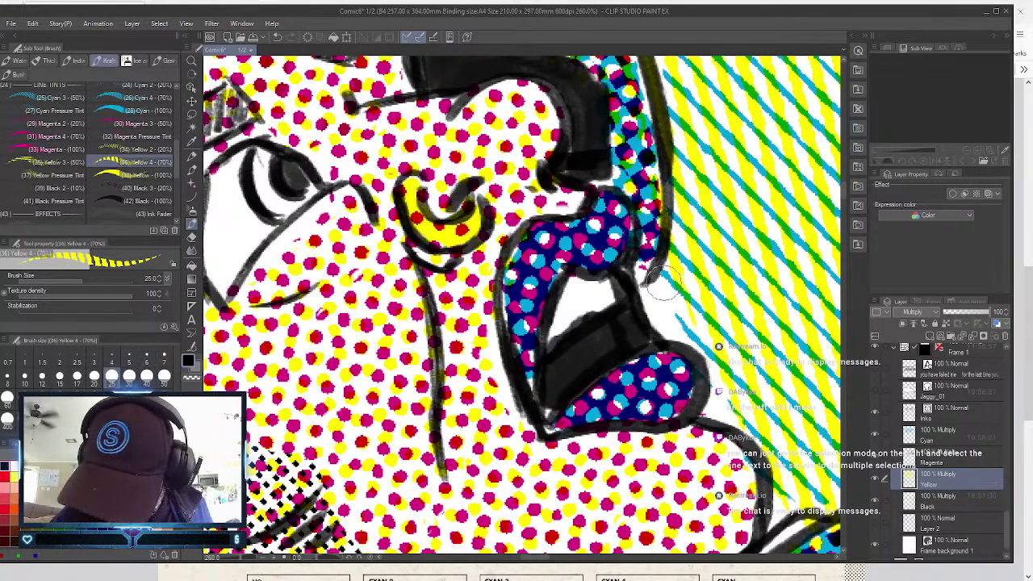
pyautogui.moveTo(654, 299)
pyautogui.mouseDown()
pyautogui.moveTo(672, 319)
pyautogui.moveTo(679, 293)
pyautogui.moveTo(689, 330)
pyautogui.moveTo(664, 327)
pyautogui.moveTo(716, 369)
pyautogui.moveTo(714, 410)
pyautogui.moveTo(742, 400)
pyautogui.mouseUp()
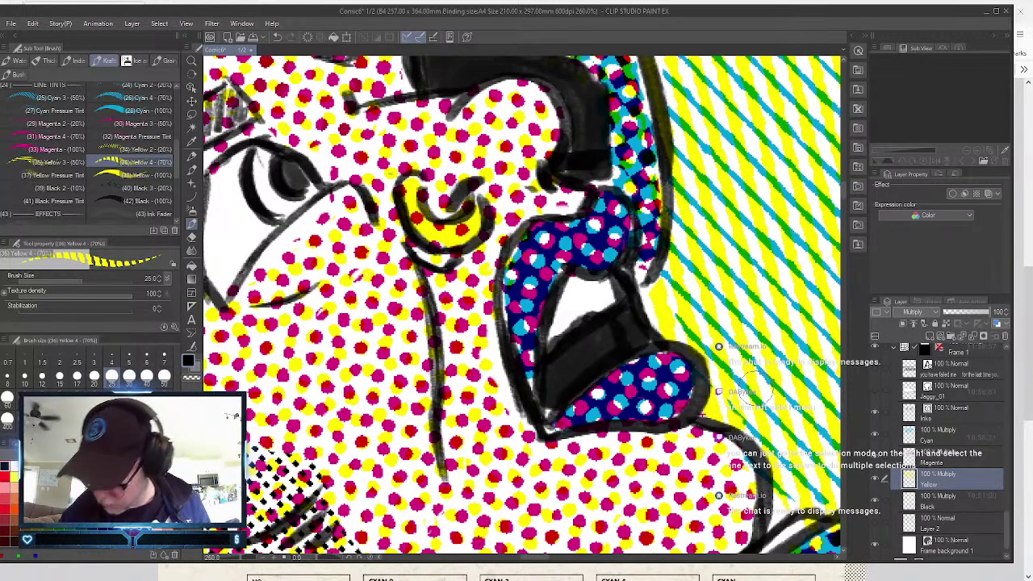
# Cover the same gap beside the mouth with the Cyan 3 (50%) line tint at size 70 on the Cyan layer.
pyautogui.click(972, 433)
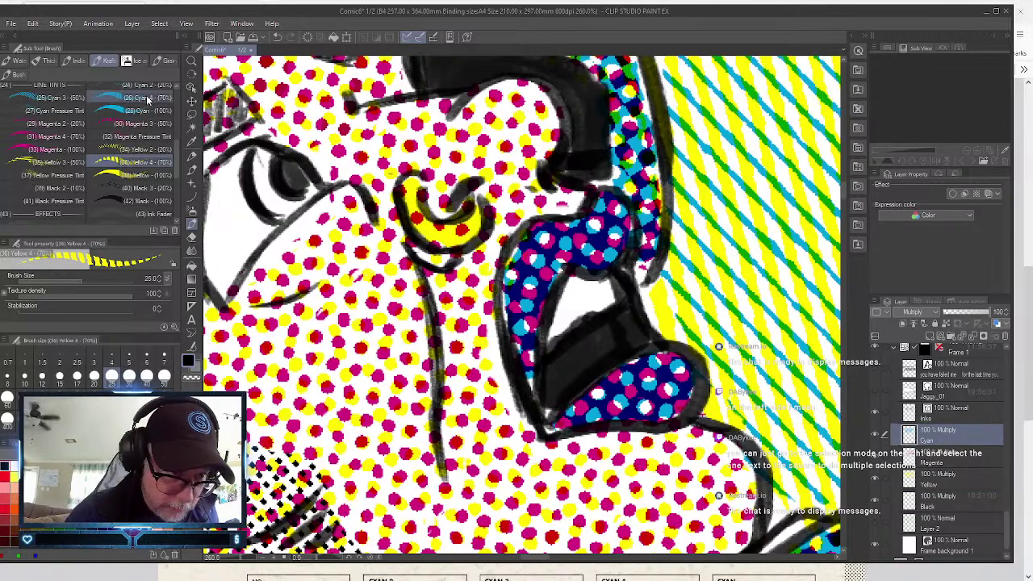
pyautogui.click(85, 96)
pyautogui.moveTo(649, 290)
pyautogui.mouseDown()
pyautogui.moveTo(666, 266)
pyautogui.moveTo(646, 302)
pyautogui.moveTo(693, 363)
pyautogui.moveTo(690, 420)
pyautogui.moveTo(738, 395)
pyautogui.moveTo(786, 404)
pyautogui.mouseUp()
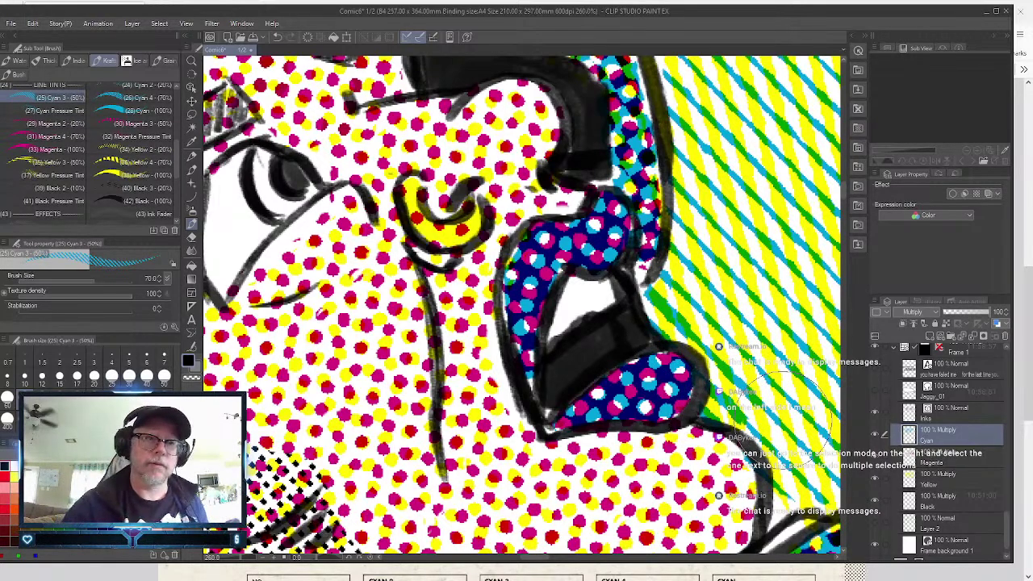
# Go to the hooded fighter's open mouth and make the Yellow layer active with the tint brushes.
pyautogui.hotkey('ctrl', 'alt', 'space')
pyautogui.moveTo(723, 300); pyautogui.dragTo(685, 300)
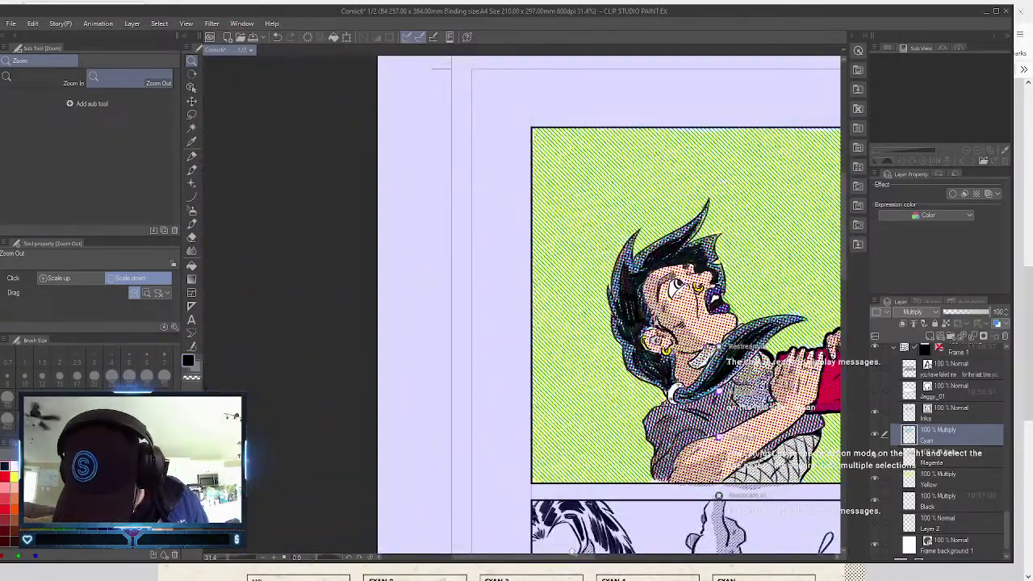
pyautogui.moveTo(571, 554); pyautogui.dragTo(658, 498)
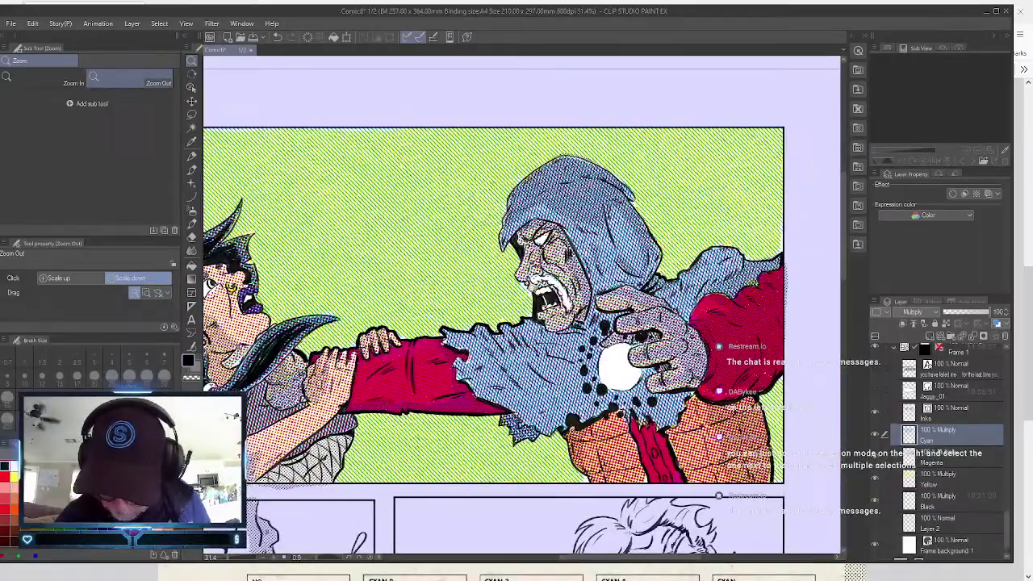
pyautogui.scroll(5, 534, 280)
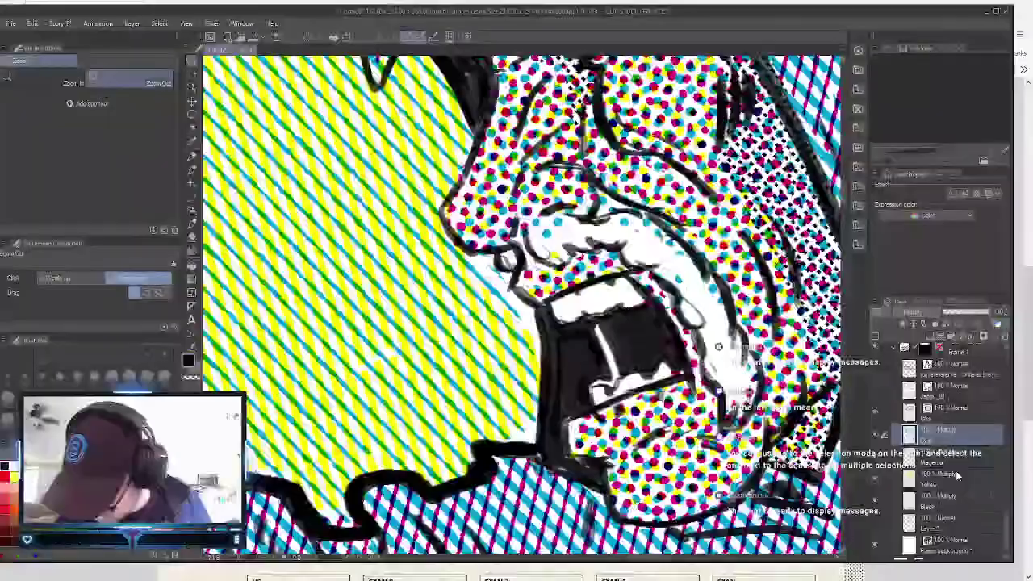
pyautogui.click(948, 477)
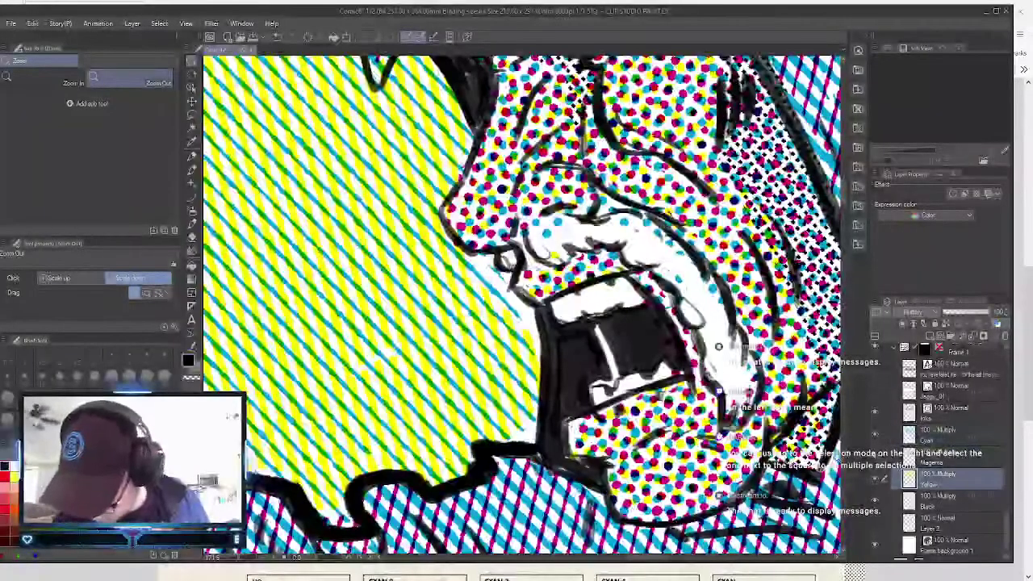
pyautogui.click(192, 224)
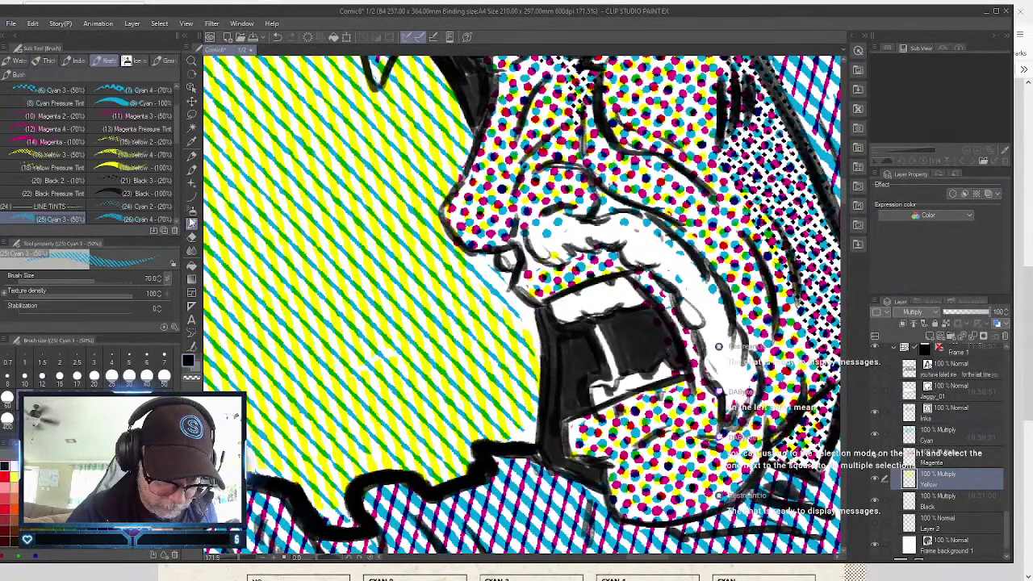
# Try the Yellow 4 (70%) dot tint at size 30 on the background gap below the hooded fighter's nose, and undo it.
pyautogui.click(149, 155)
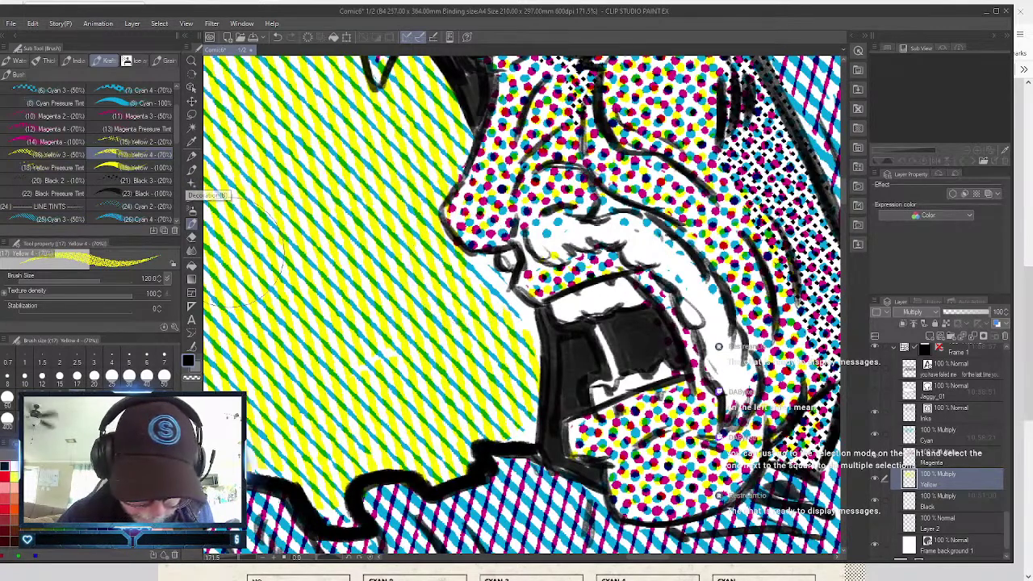
pyautogui.click(129, 376)
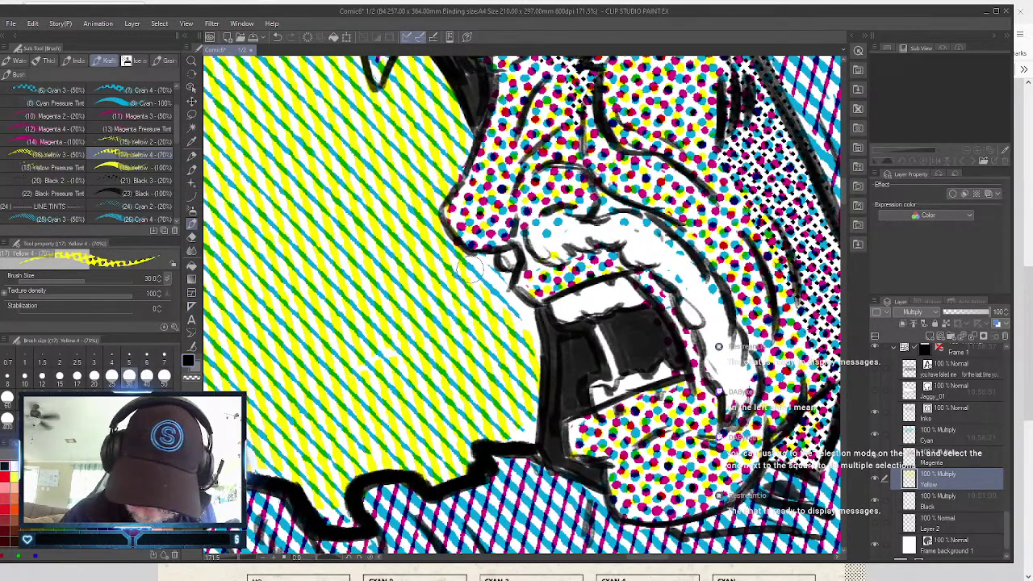
pyautogui.moveTo(466, 273); pyautogui.dragTo(489, 263)
pyautogui.moveTo(480, 274)
pyautogui.mouseDown()
pyautogui.moveTo(499, 279)
pyautogui.moveTo(530, 322)
pyautogui.moveTo(535, 315)
pyautogui.mouseUp()
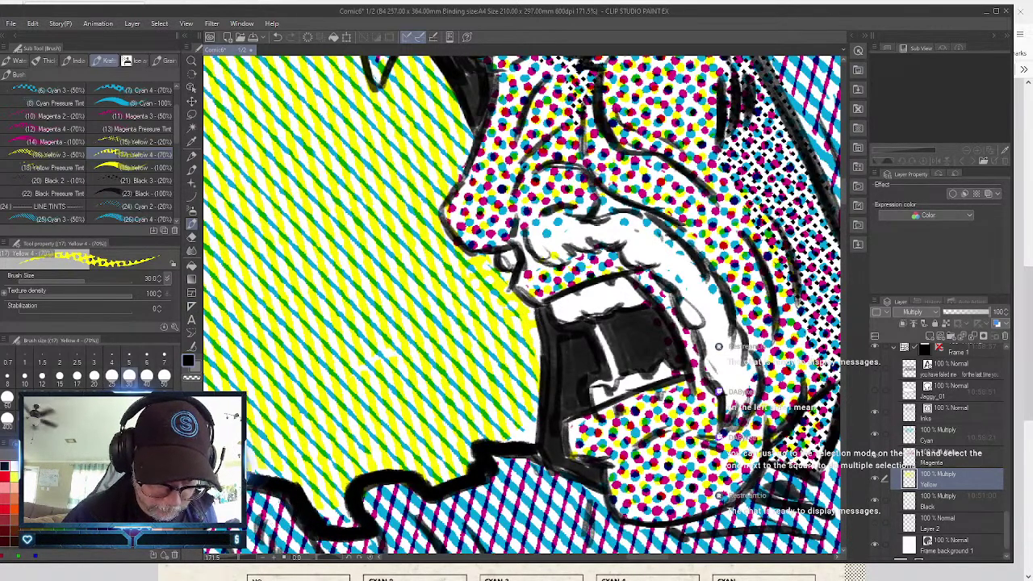
pyautogui.hotkey('ctrl', 'z')
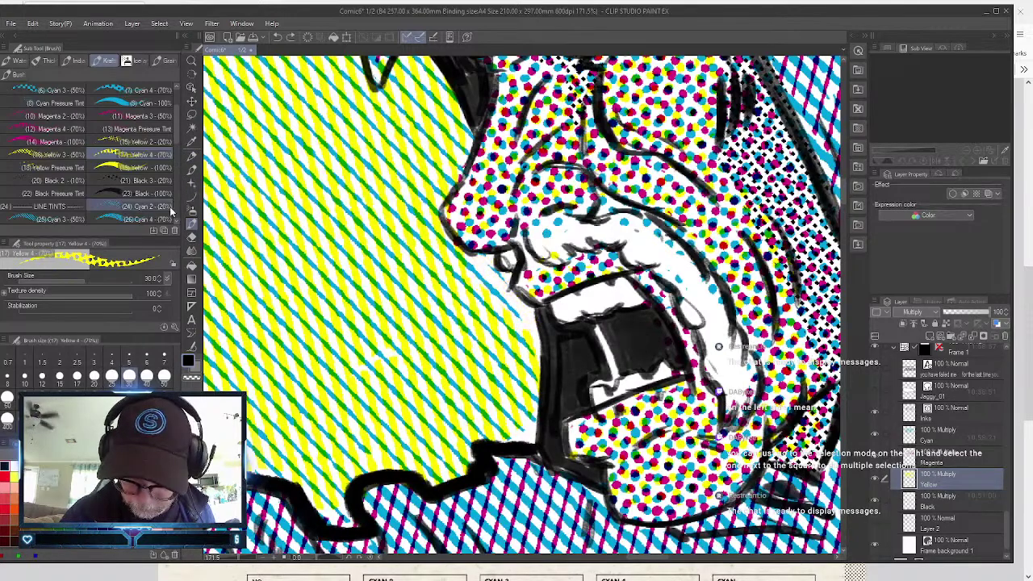
# Fill the background gap along the hooded fighter's nose and mouth with the Yellow 4 (70%) line tint at size 25.
pyautogui.scroll(-5, 172, 211)
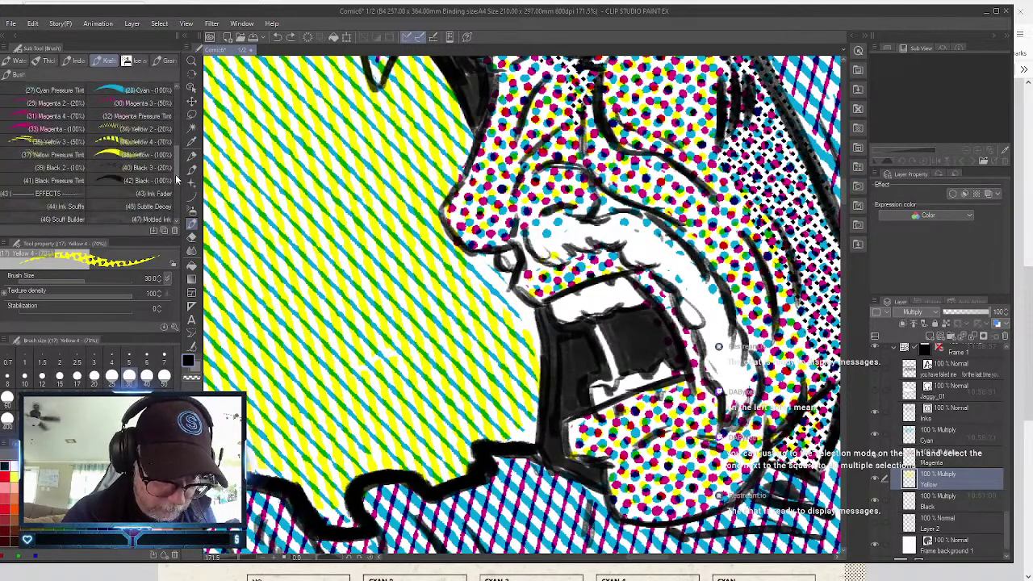
pyautogui.click(143, 140)
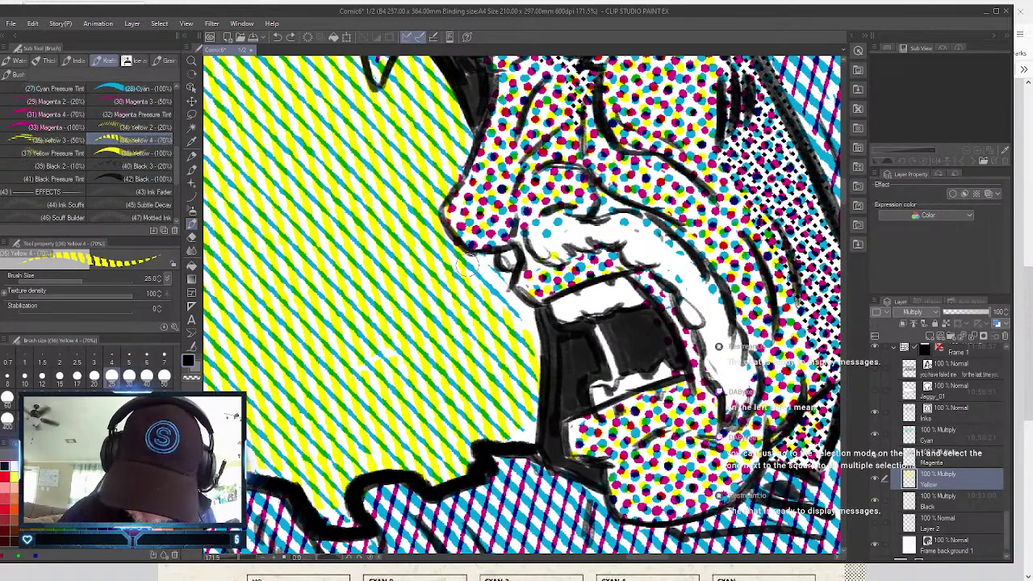
pyautogui.moveTo(484, 263)
pyautogui.mouseDown()
pyautogui.moveTo(531, 337)
pyautogui.moveTo(528, 428)
pyautogui.moveTo(512, 440)
pyautogui.moveTo(516, 431)
pyautogui.mouseUp()
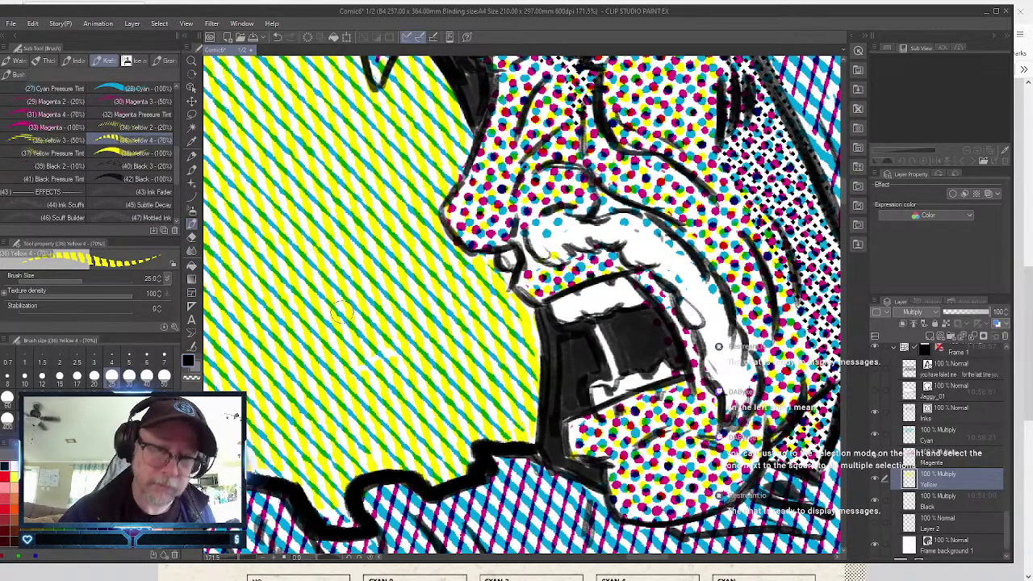
pyautogui.click(191, 60)
pyautogui.click(467, 243)
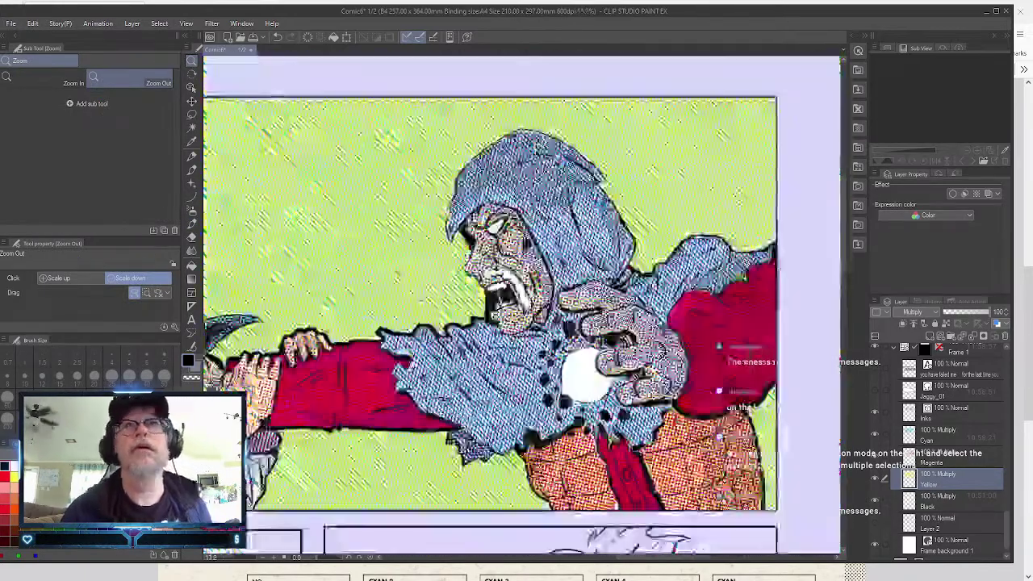
pyautogui.click(646, 401)
pyautogui.click(642, 402)
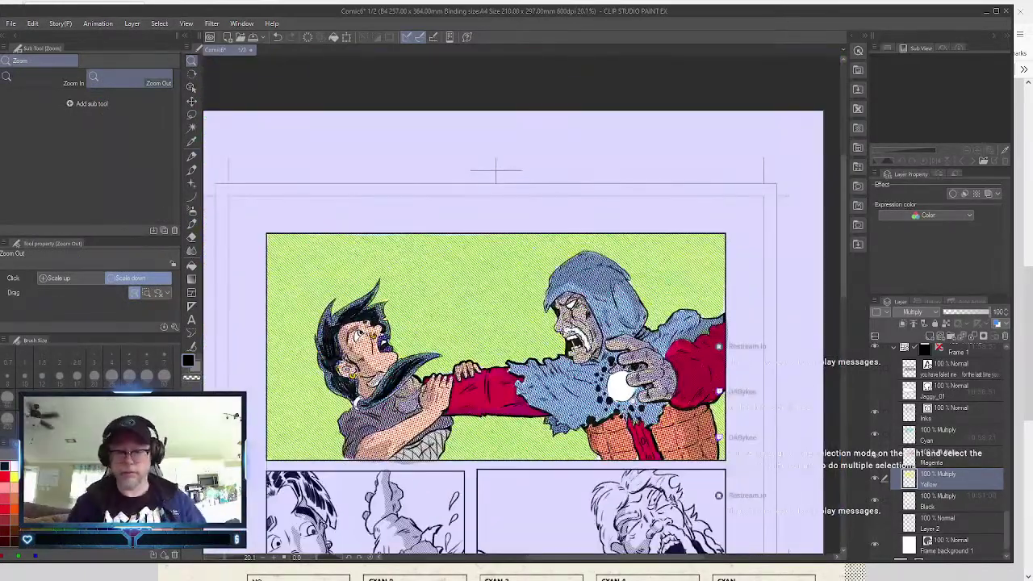